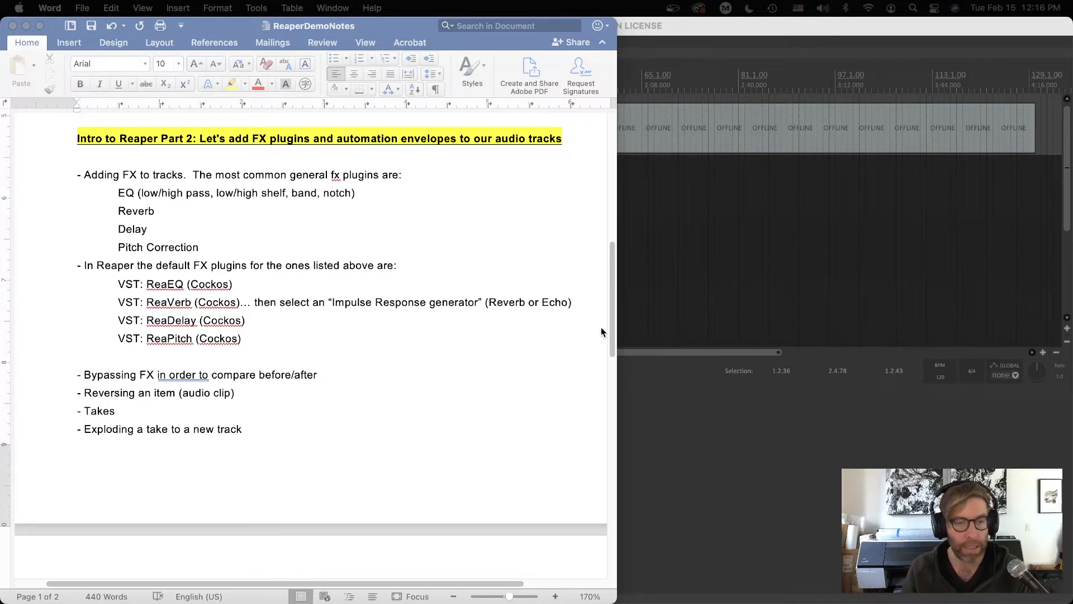
Step: Look over the notes for Intro to Reaper Part 2, from adding FX plugins through envelopes and rendering audio
{"action": "left_click_drag", "start_coordinate": [613, 268], "coordinate": [626, 371]}
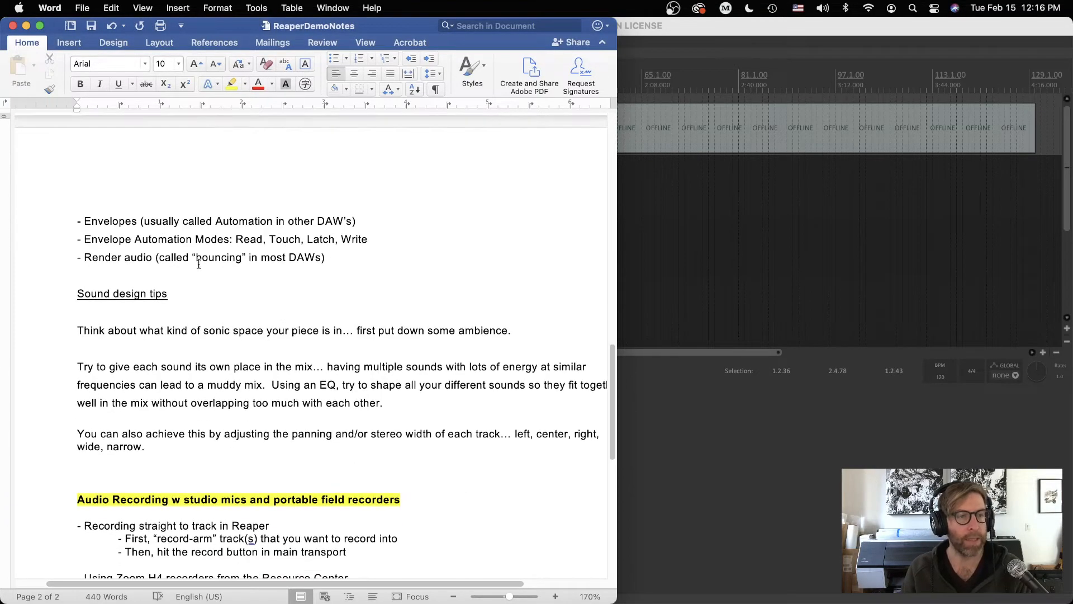
{"action": "left_click_drag", "start_coordinate": [85, 259], "coordinate": [333, 255]}
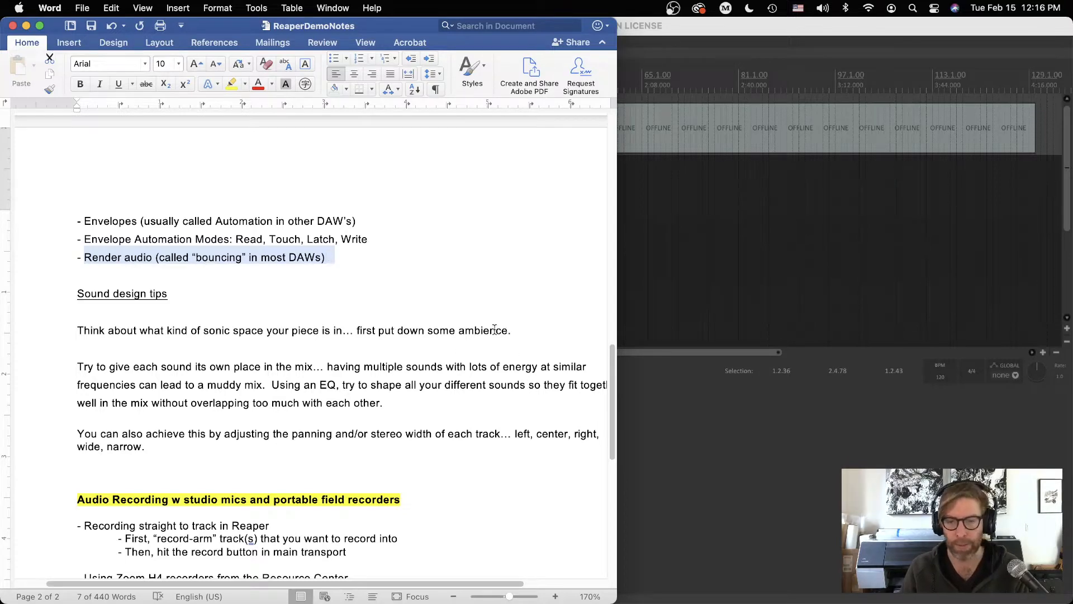
{"action": "scroll", "coordinate": [590, 234], "scroll_direction": "up", "scroll_amount": 10}
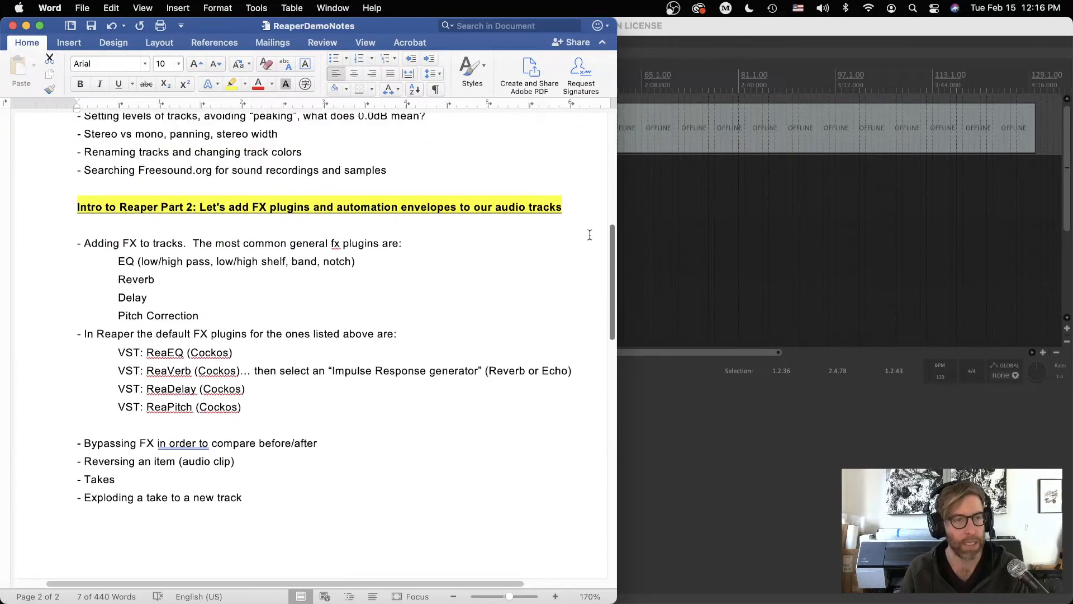
{"action": "scroll", "coordinate": [590, 235], "scroll_direction": "down", "scroll_amount": 5}
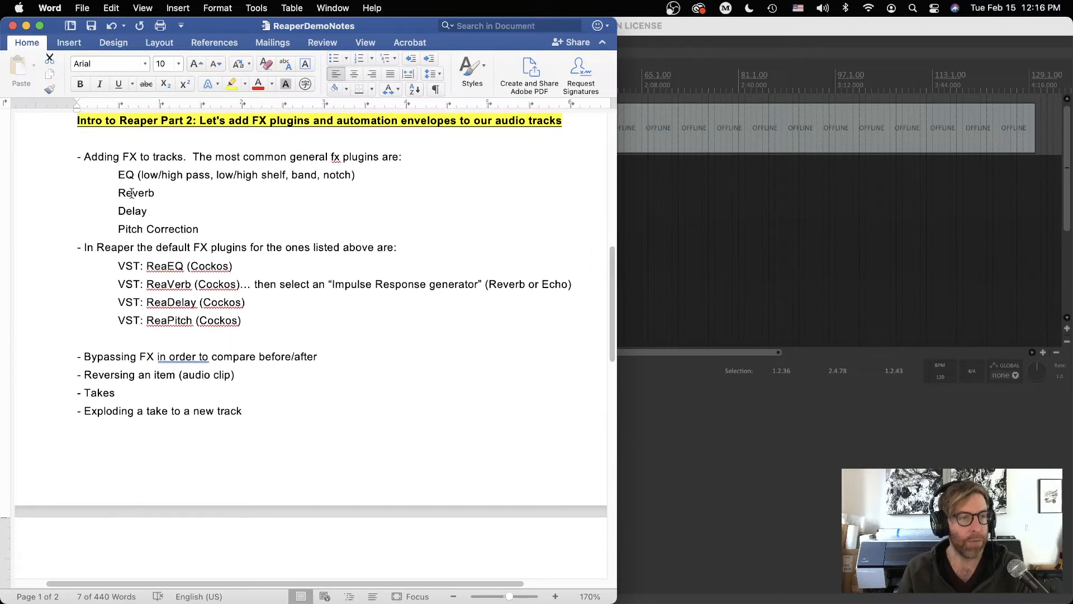
Step: Examine the notes on common FX types (EQ, Reverb, Delay, Pitch Correction) and Reaper's matching default Cockos plugins
{"action": "left_click_drag", "start_coordinate": [119, 177], "coordinate": [202, 231]}
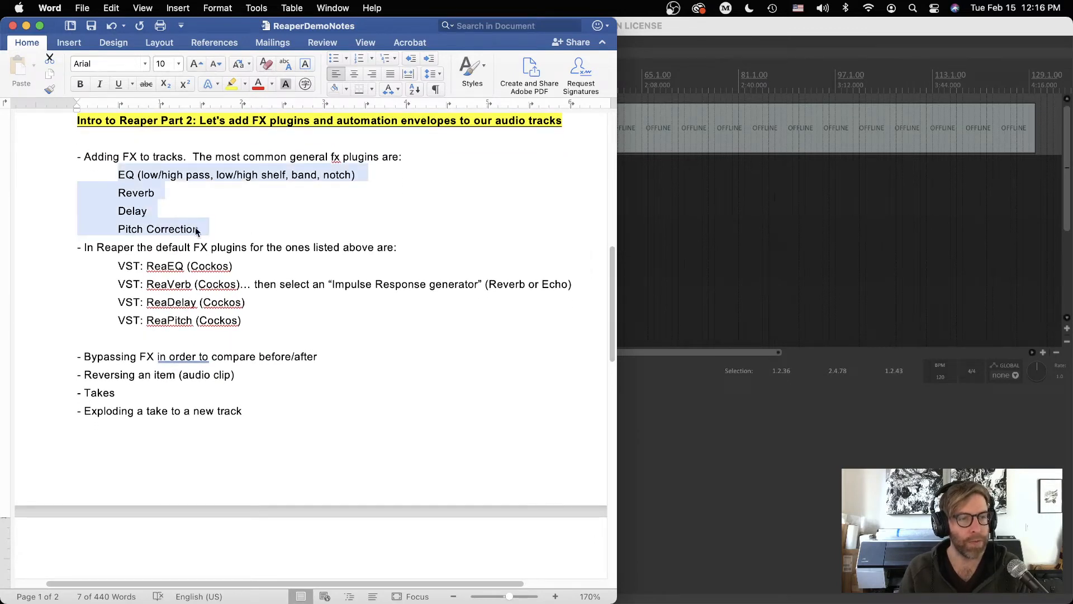
{"action": "left_click", "coordinate": [200, 229]}
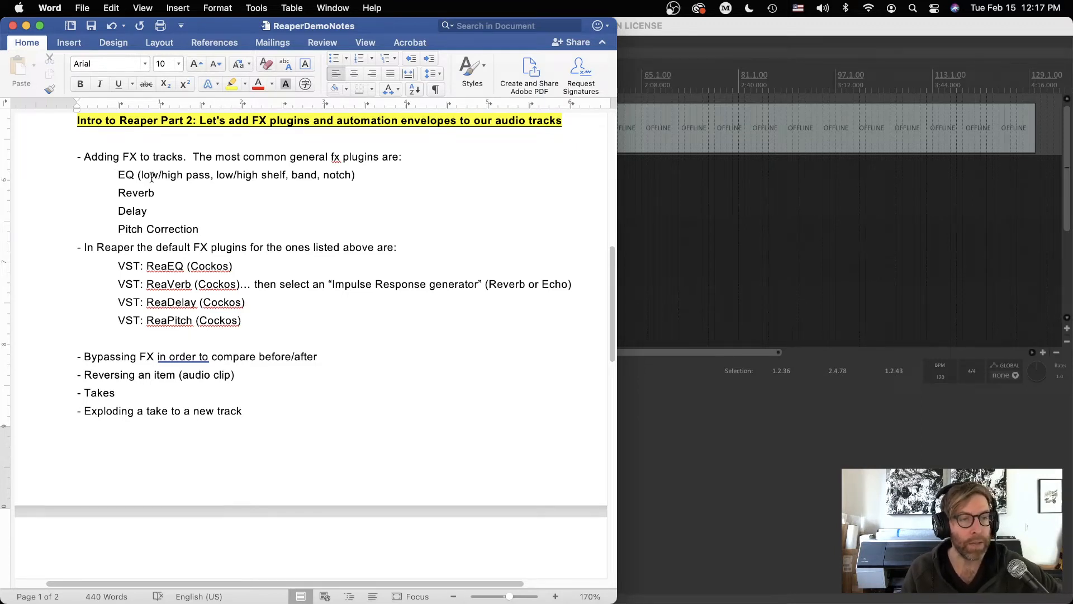
{"action": "left_click_drag", "start_coordinate": [140, 177], "coordinate": [364, 184]}
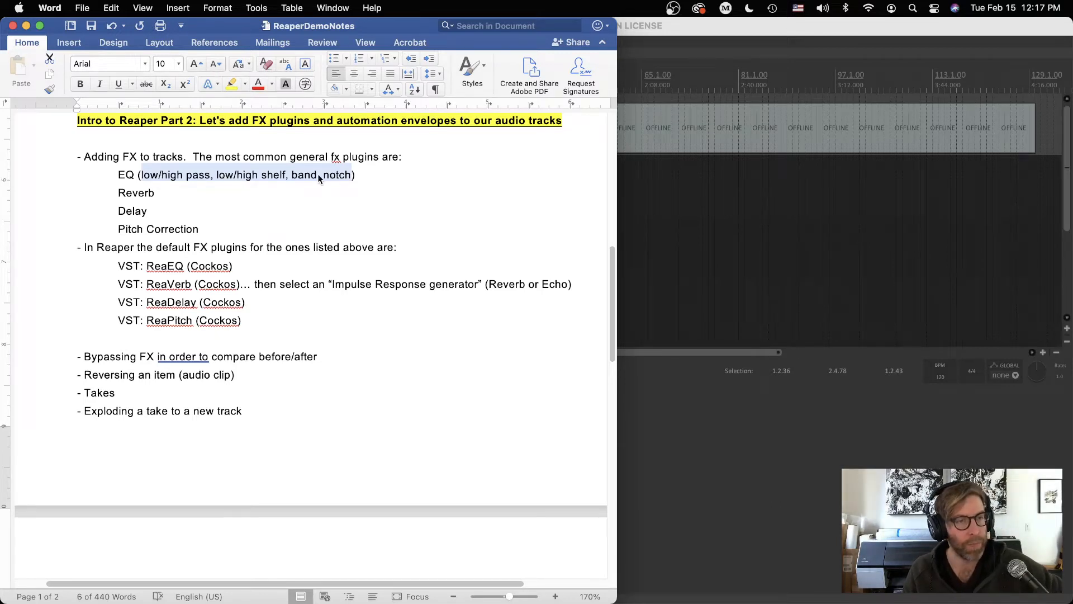
{"action": "left_click", "coordinate": [138, 195]}
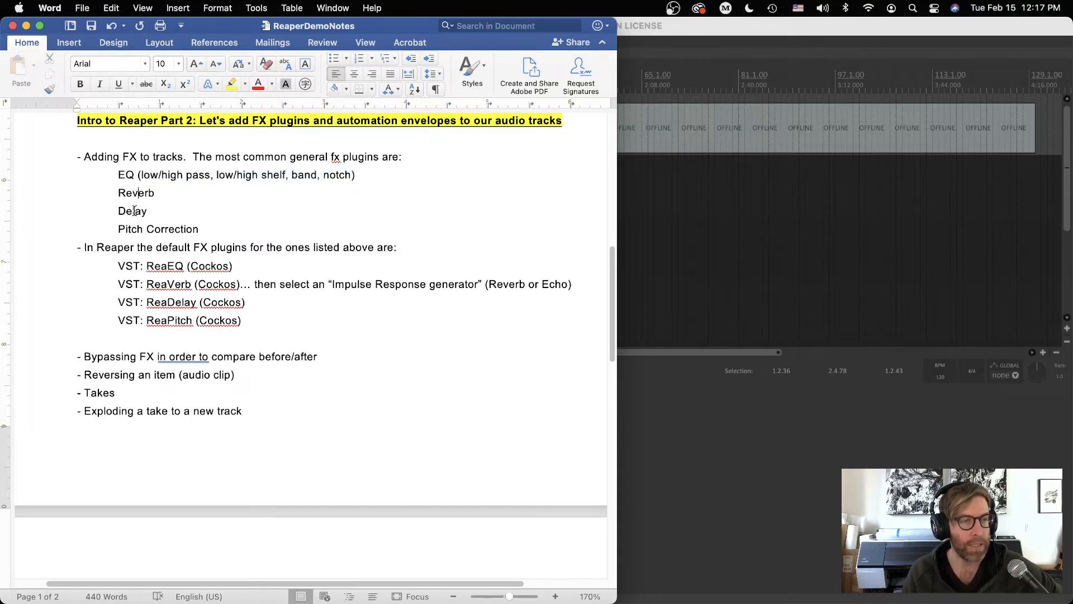
{"action": "double_click", "coordinate": [134, 210]}
{"action": "double_click", "coordinate": [126, 191]}
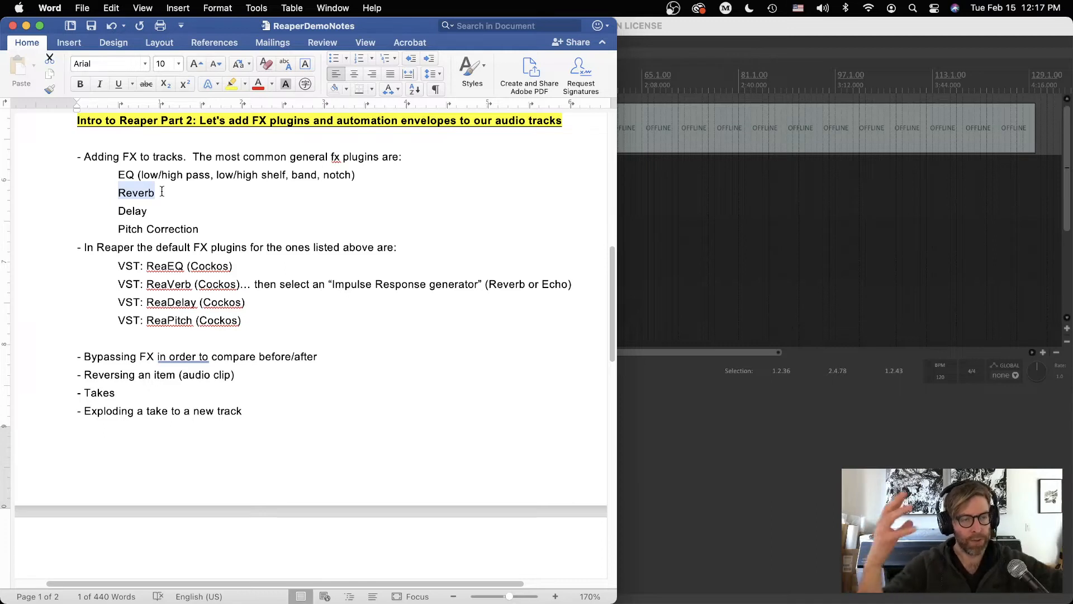
{"action": "double_click", "coordinate": [140, 212]}
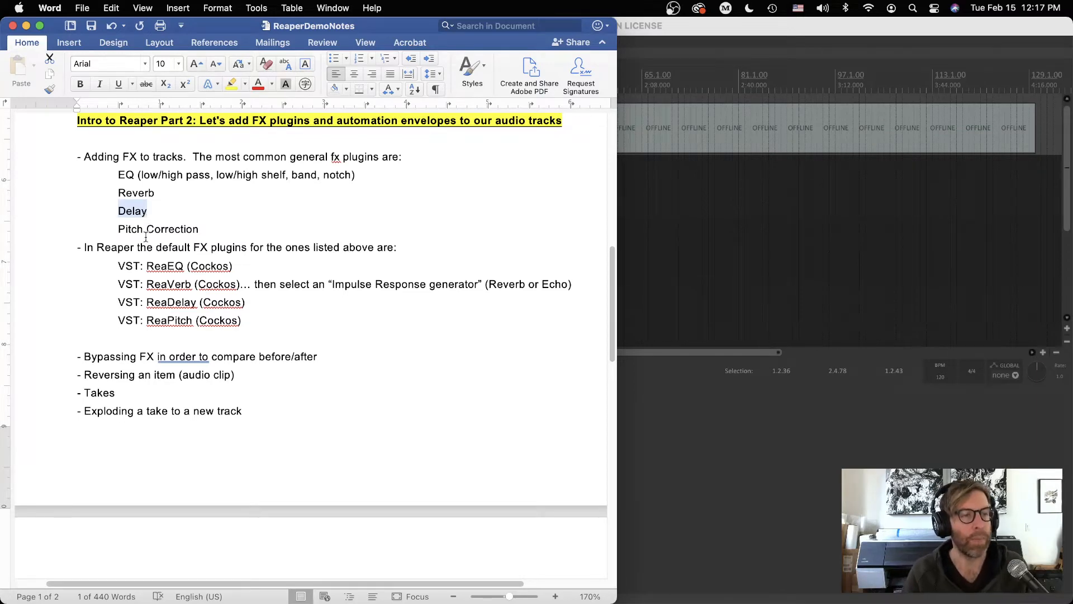
{"action": "double_click", "coordinate": [147, 234]}
{"action": "double_click", "coordinate": [177, 233]}
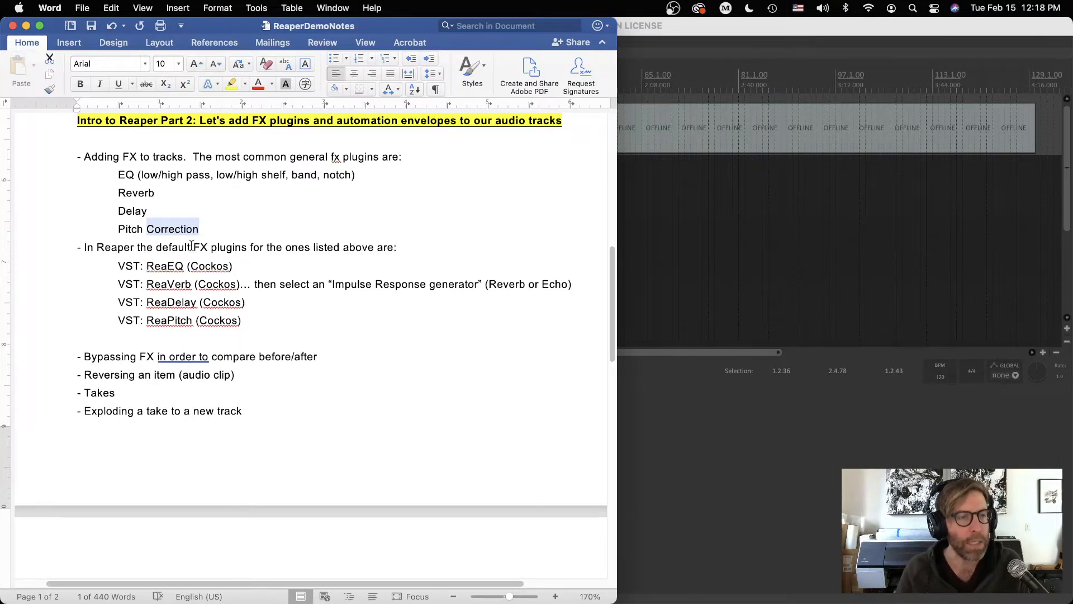
{"action": "left_click_drag", "start_coordinate": [119, 178], "coordinate": [204, 224]}
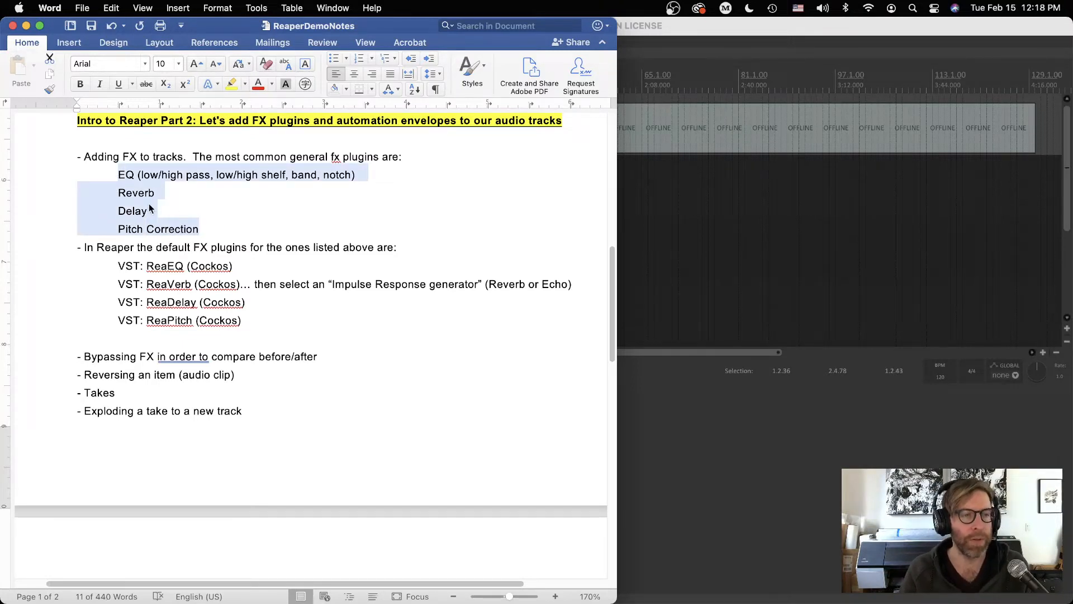
{"action": "left_click", "coordinate": [175, 257]}
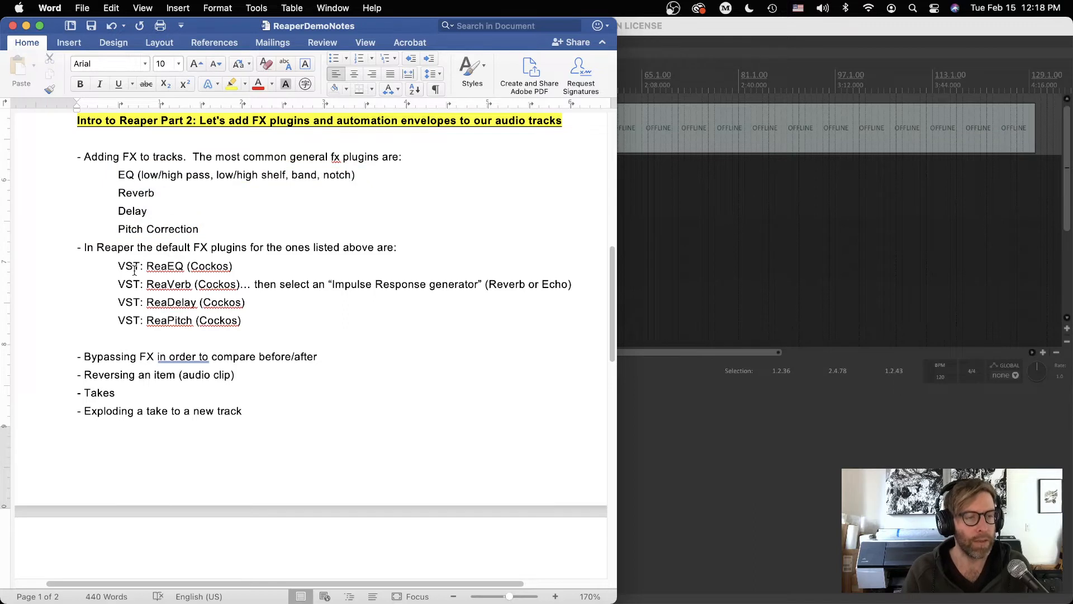
{"action": "left_click_drag", "start_coordinate": [118, 264], "coordinate": [257, 322]}
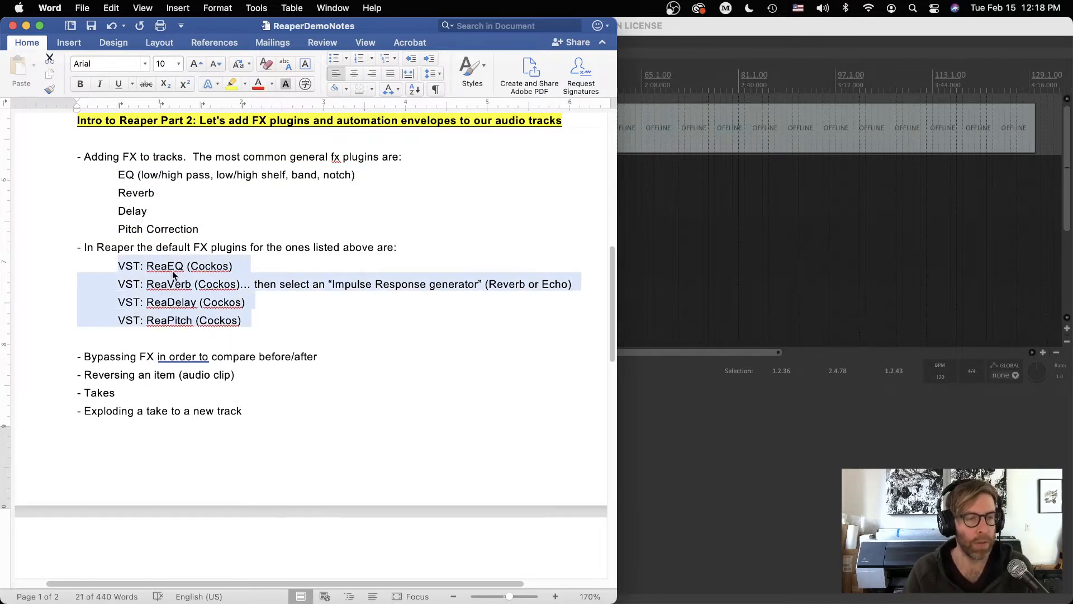
Step: Switch to REAPER and play back a short stretch of the soloed footInSand track
{"action": "left_click", "coordinate": [776, 477]}
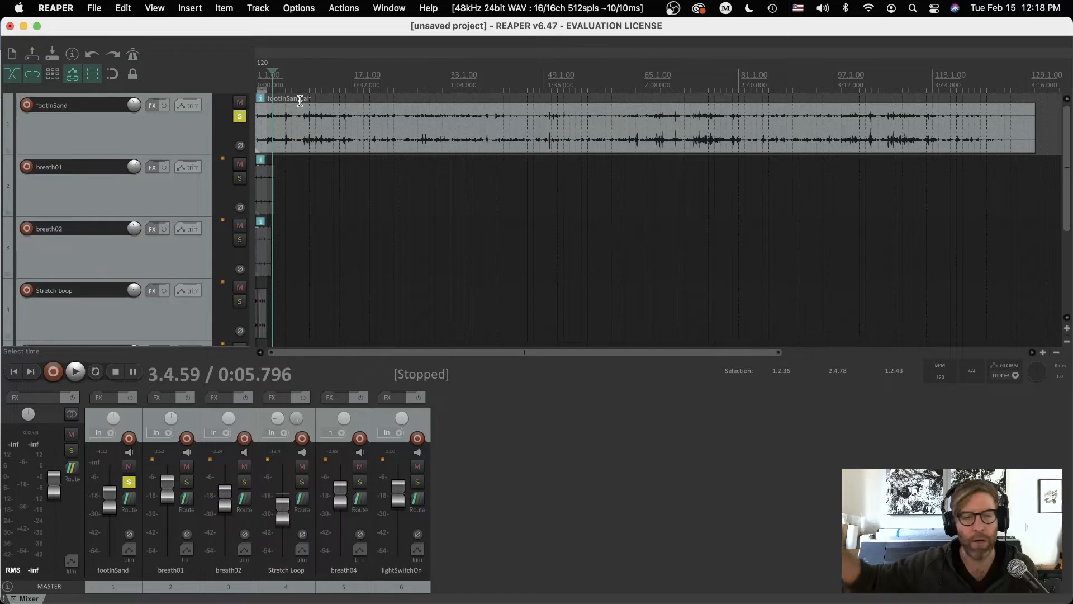
{"action": "key", "text": "n"}
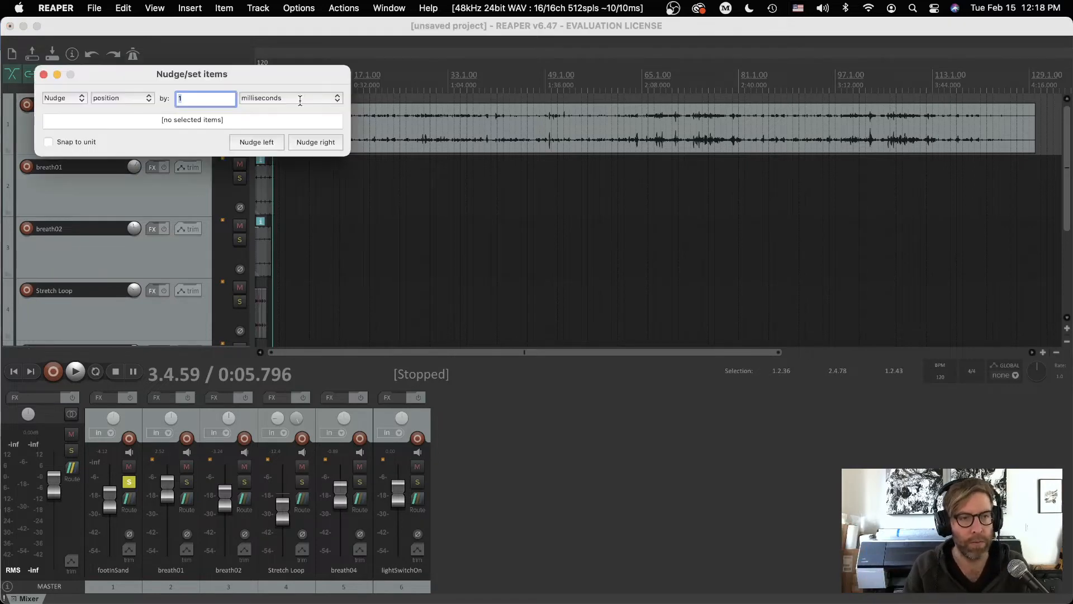
{"action": "left_click", "coordinate": [44, 76]}
{"action": "key", "text": "space"}
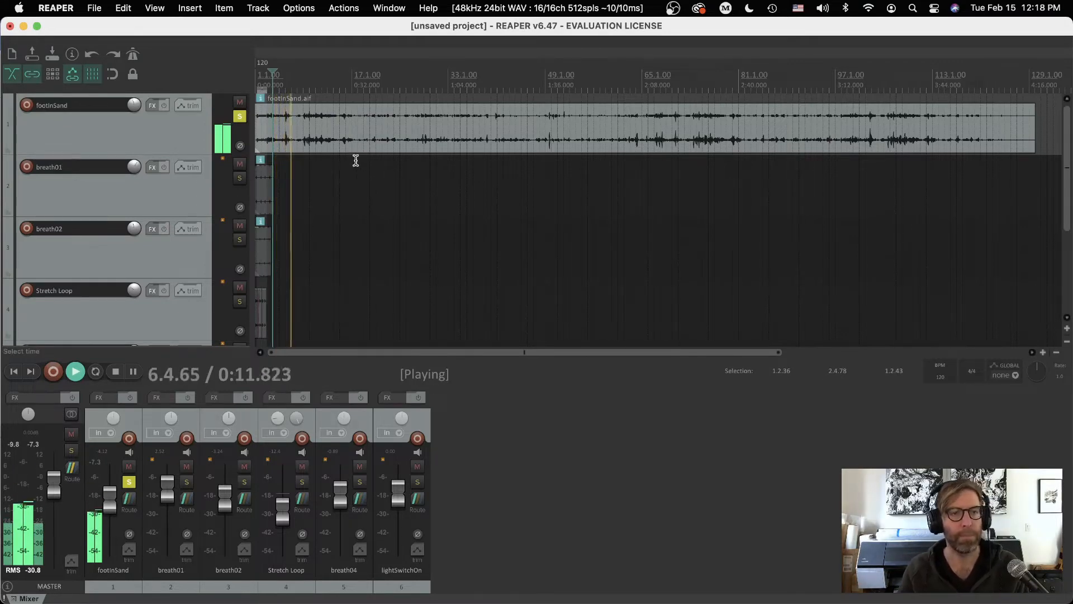
{"action": "key", "text": "space"}
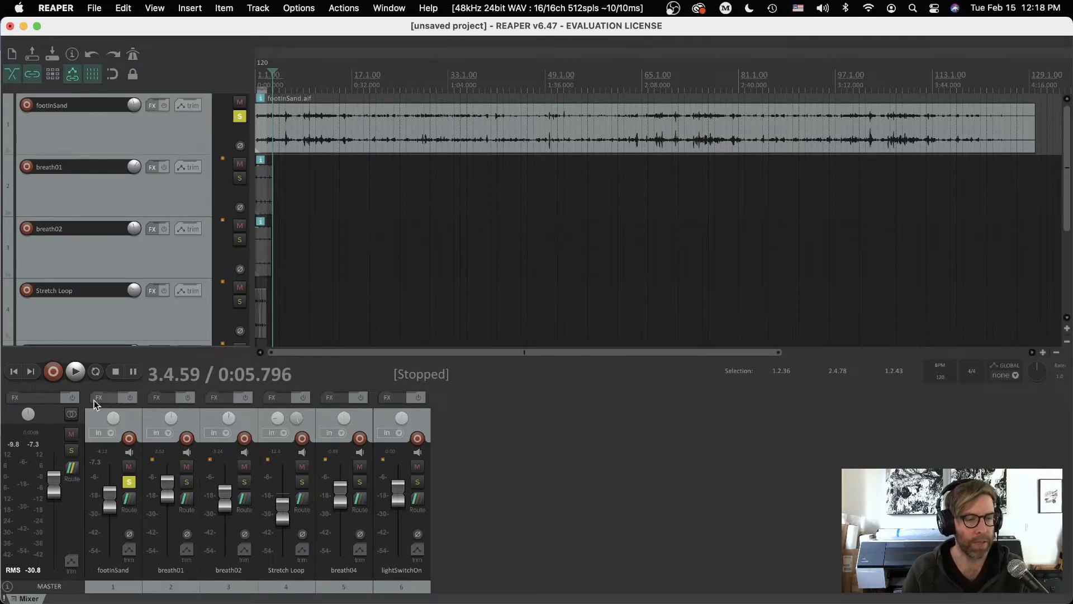
Step: Add the ReaEQ (Cockos) plugin from the EQ category to the footInSand track
{"action": "left_click", "coordinate": [156, 105]}
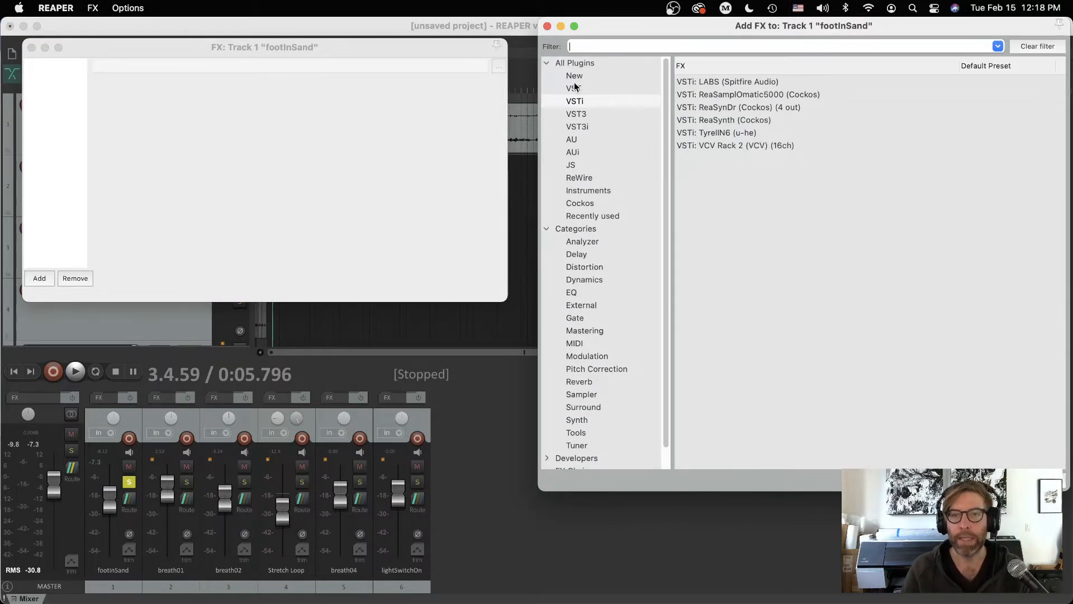
{"action": "scroll", "coordinate": [607, 279], "scroll_direction": "down", "scroll_amount": 2}
{"action": "scroll", "coordinate": [599, 335], "scroll_direction": "up", "scroll_amount": 2}
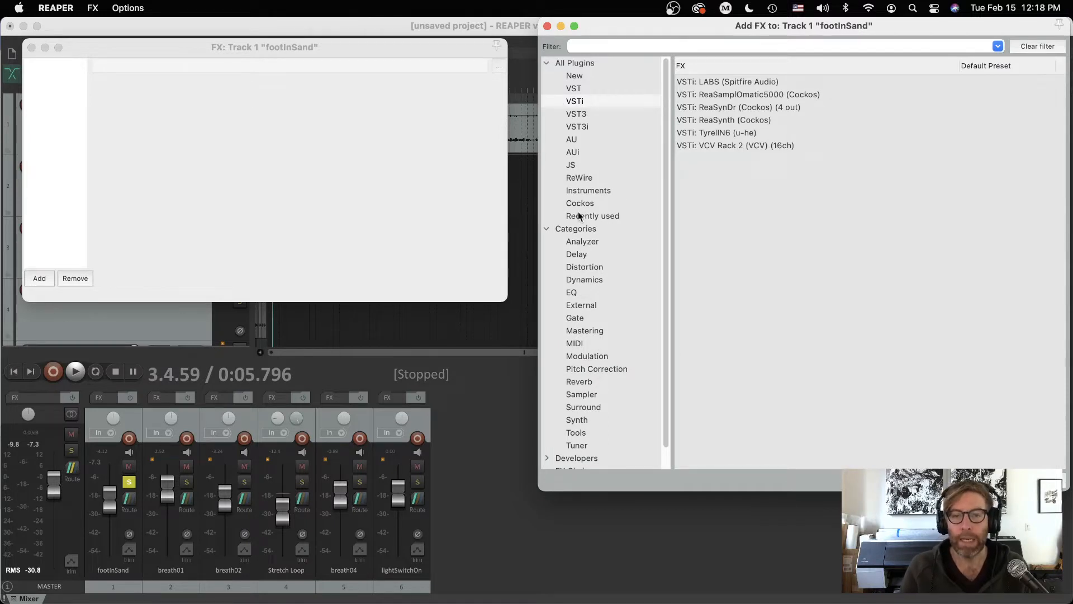
{"action": "left_click", "coordinate": [547, 64]}
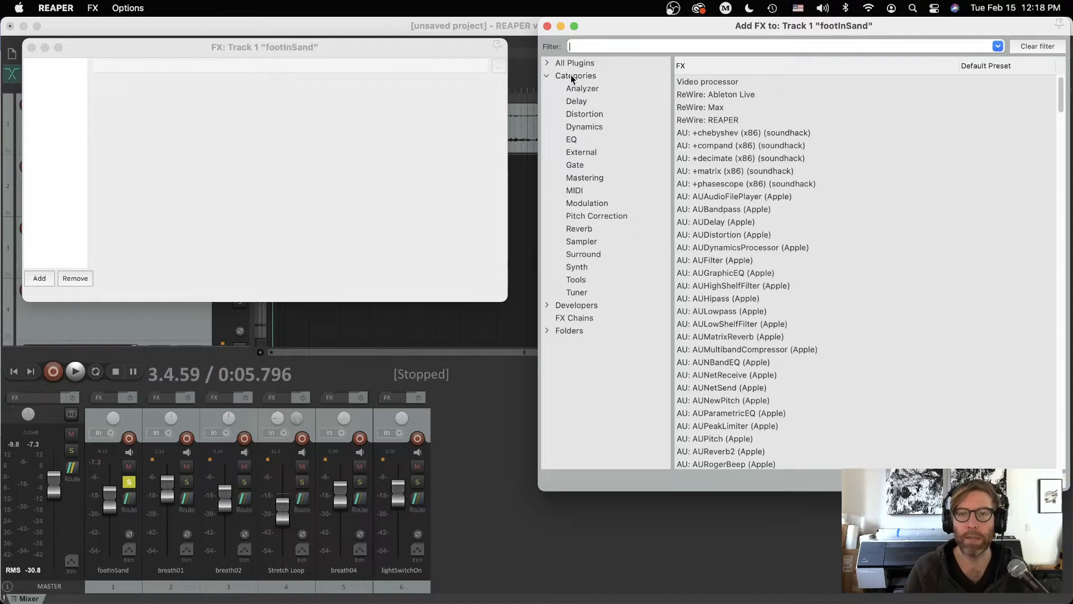
{"action": "left_click", "coordinate": [572, 141]}
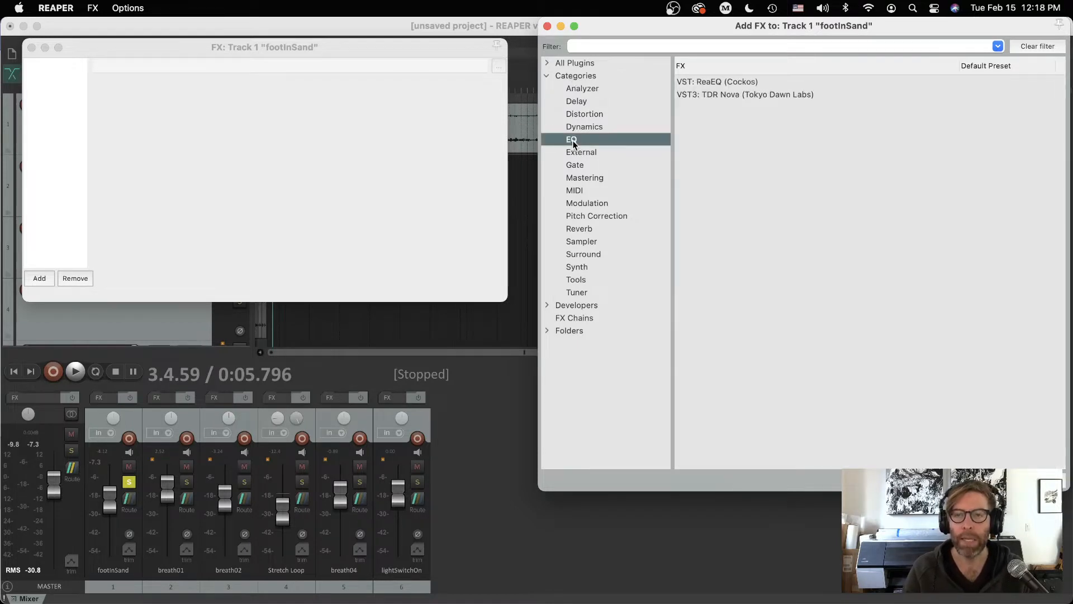
{"action": "left_click", "coordinate": [713, 95]}
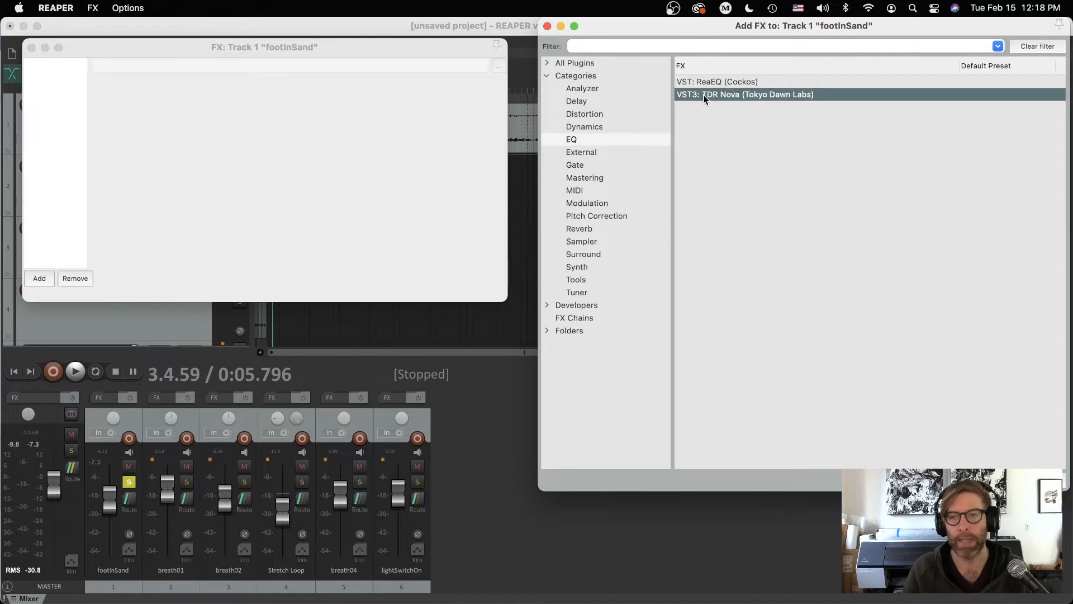
{"action": "left_click", "coordinate": [713, 83]}
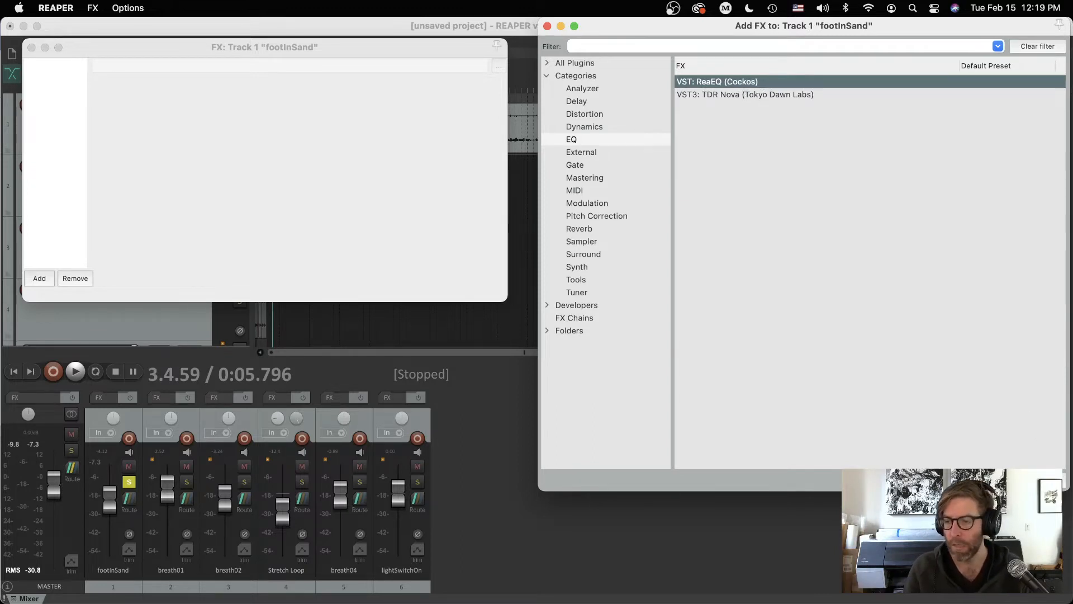
{"action": "left_click", "coordinate": [1010, 480]}
Step: Move the FX window clear of the tracks and play footInSand to watch its frequency spectrum in ReaEQ
{"action": "left_click_drag", "start_coordinate": [134, 51], "coordinate": [407, 173]}
{"action": "key", "text": "space"}
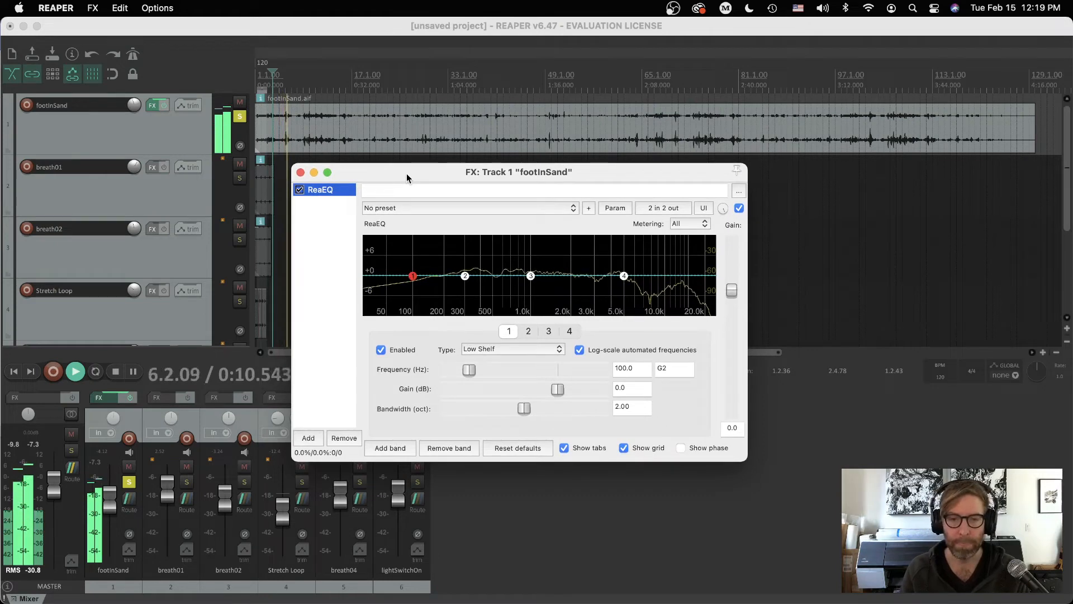
{"action": "key", "text": "space"}
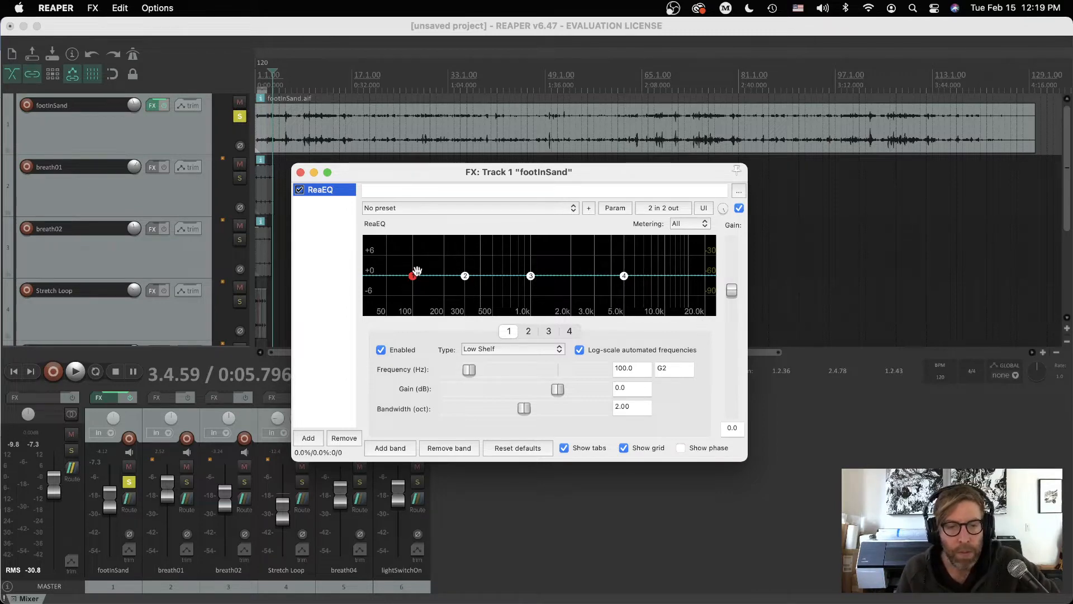
Step: Inspect the filter types and settings of ReaEQ bands 2, 3 and 4
{"action": "left_click", "coordinate": [465, 275]}
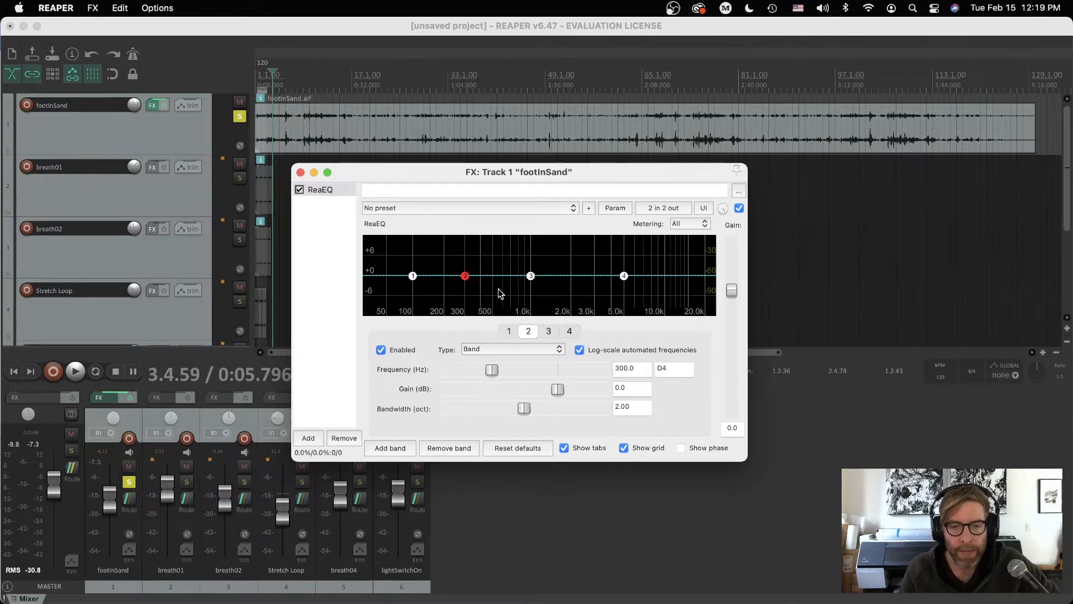
{"action": "left_click", "coordinate": [531, 276]}
{"action": "left_click", "coordinate": [624, 276]}
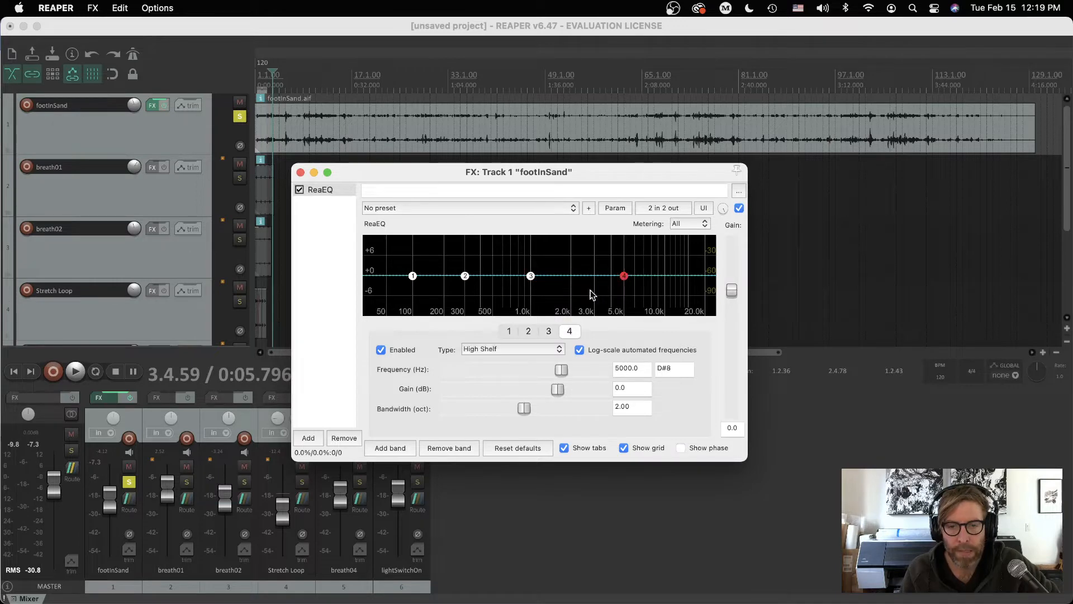
Step: During playback, sweep the gain of low shelf band 1 between about -8 dB and +6 dB at around 125 Hz
{"action": "left_click", "coordinate": [412, 276]}
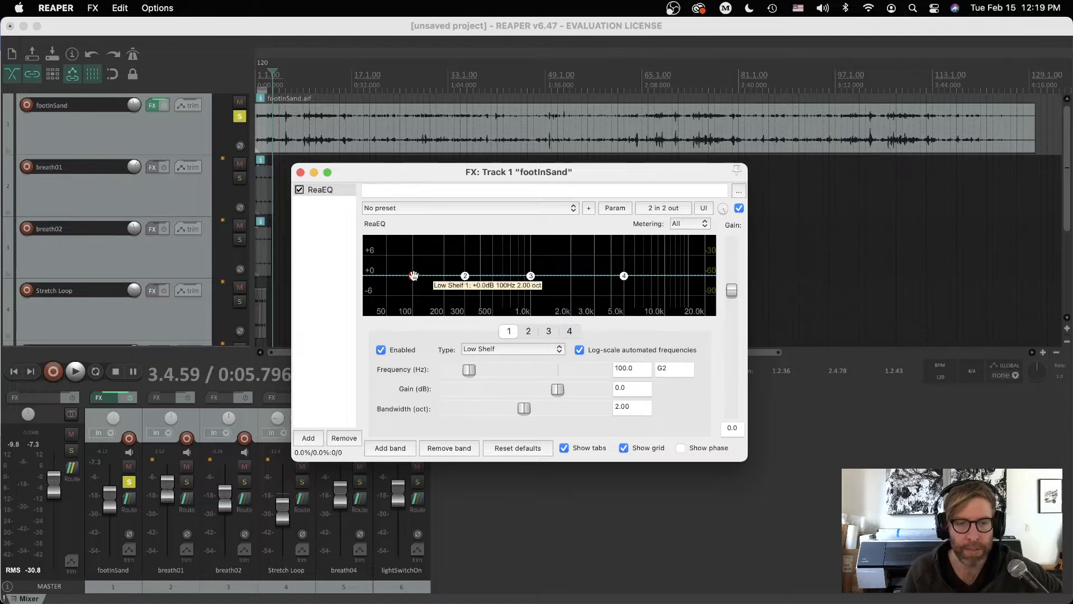
{"action": "left_click_drag", "start_coordinate": [412, 276], "coordinate": [415, 284]}
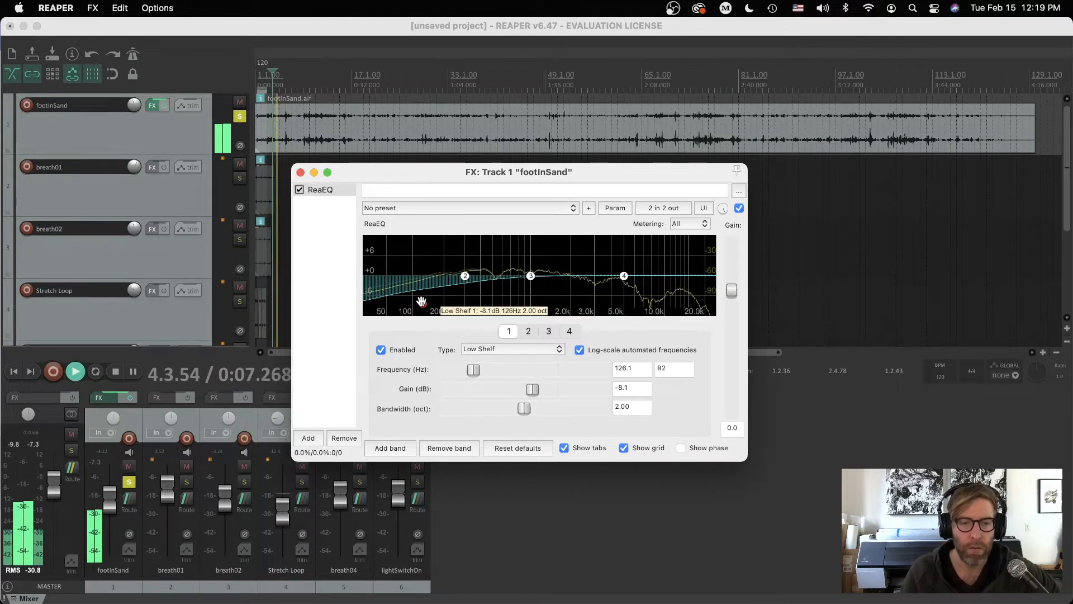
{"action": "mouse_move", "coordinate": [424, 305]}
{"action": "left_mouse_down"}
{"action": "mouse_move", "coordinate": [421, 230]}
{"action": "mouse_move", "coordinate": [431, 314]}
{"action": "mouse_move", "coordinate": [430, 303]}
{"action": "left_mouse_up"}
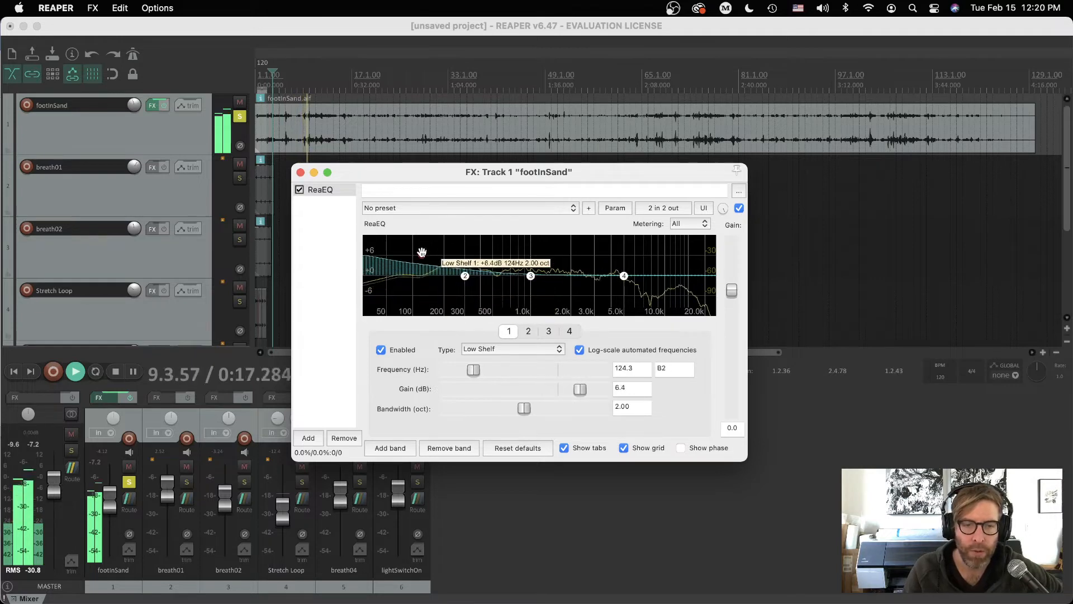
Step: Keep band 2 as the Band type and boost it by about 5.4 dB at about 350 Hz
{"action": "left_click", "coordinate": [464, 277]}
{"action": "left_click", "coordinate": [486, 350]}
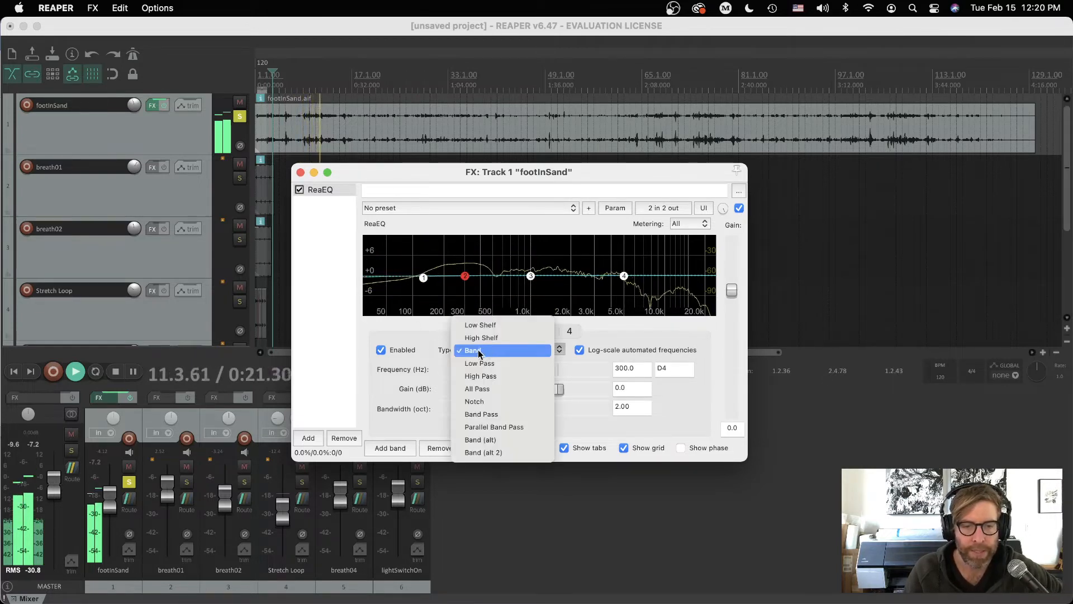
{"action": "left_click", "coordinate": [476, 350]}
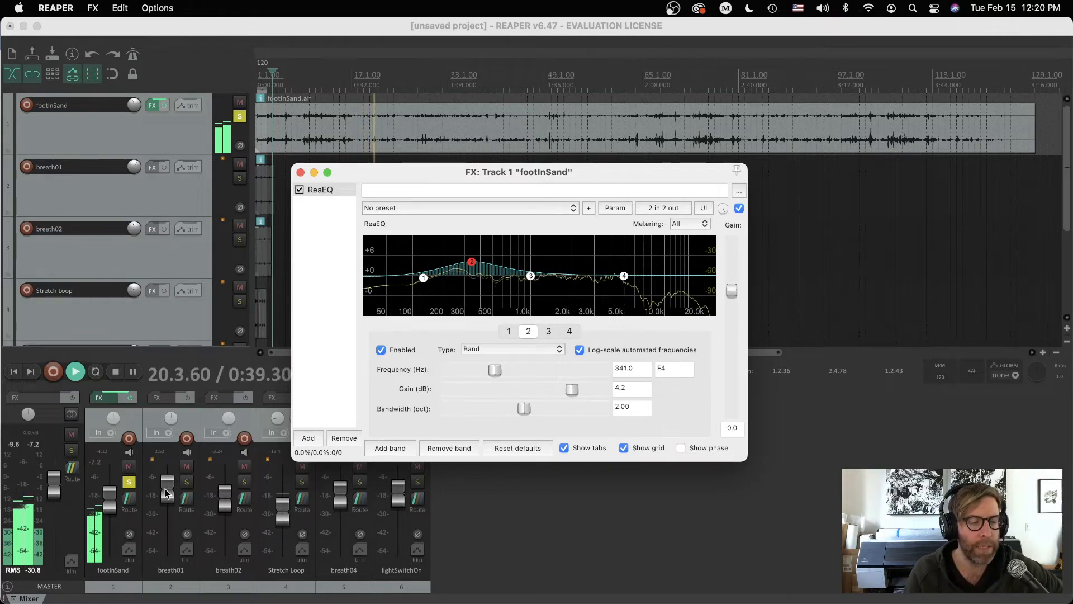
{"action": "mouse_move", "coordinate": [165, 488]}
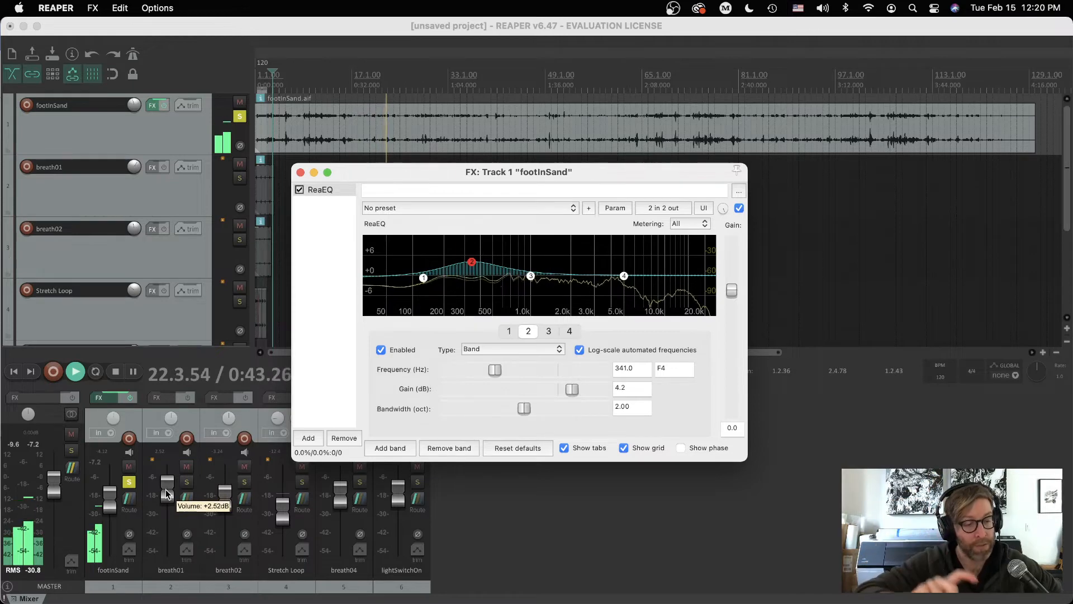
{"action": "left_click_drag", "start_coordinate": [472, 262], "coordinate": [473, 257]}
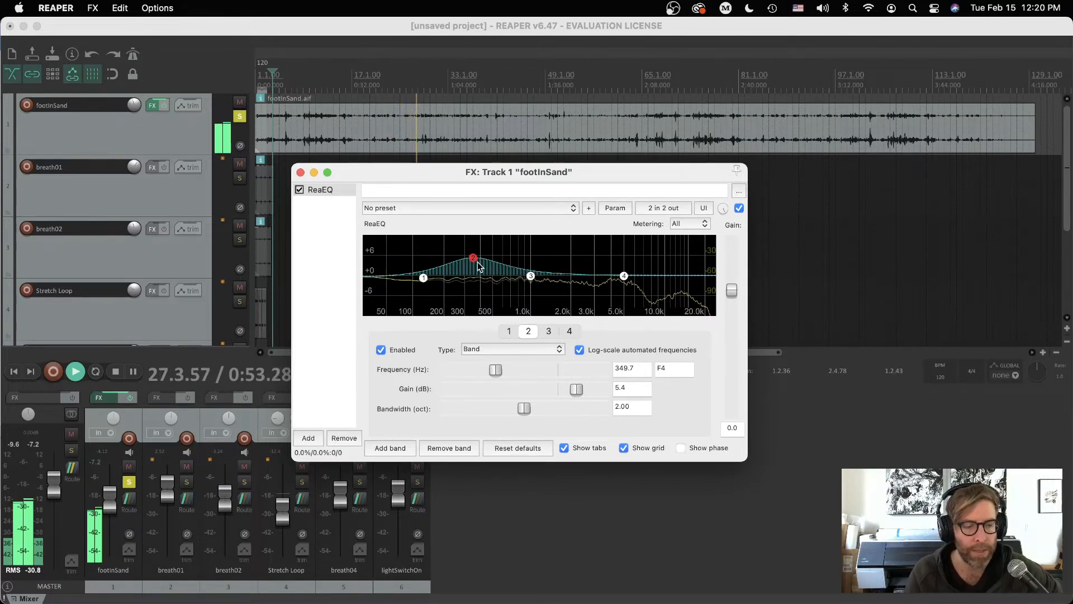
Step: Fine-tune ReaEQ band 2 to a 6 dB boost at about 400 Hz, comparing it with a nearly flat gain during playback
{"action": "left_click_drag", "start_coordinate": [473, 258], "coordinate": [476, 257]}
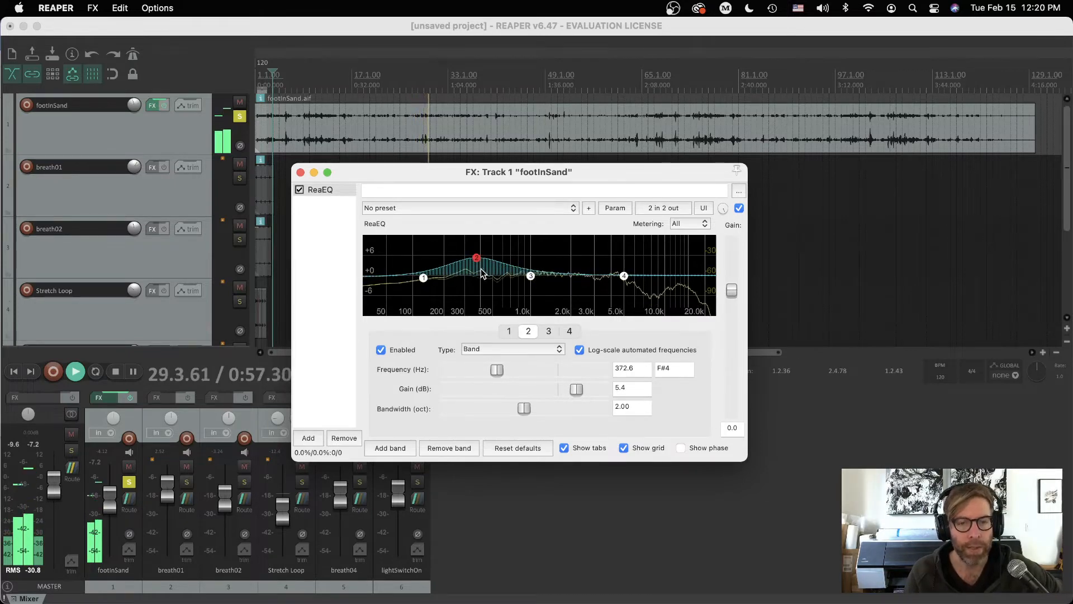
{"action": "left_click_drag", "start_coordinate": [476, 257], "coordinate": [479, 257]}
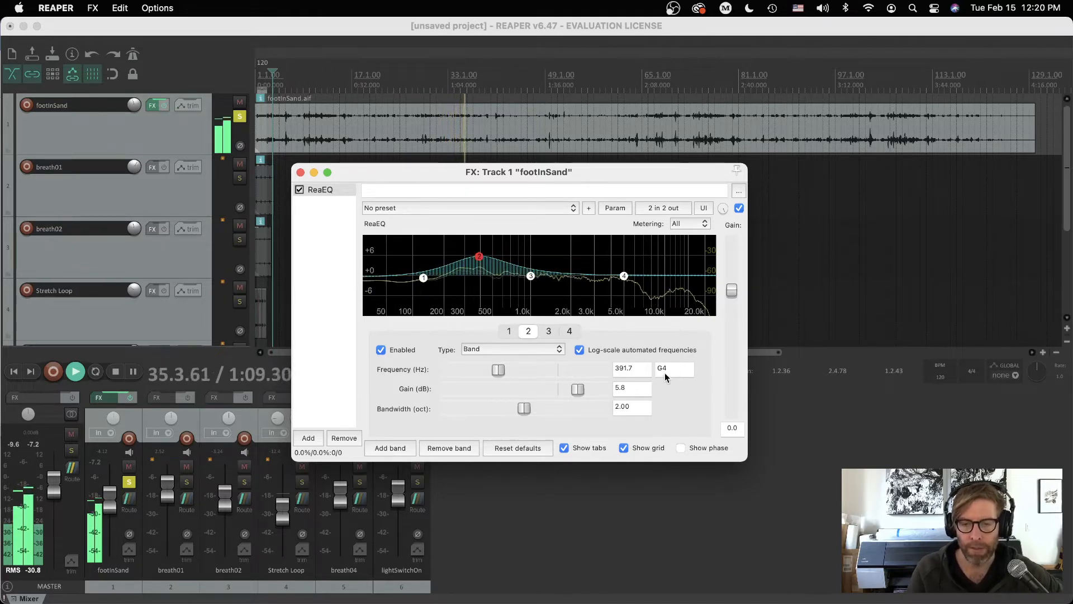
{"action": "left_click_drag", "start_coordinate": [479, 256], "coordinate": [479, 255]}
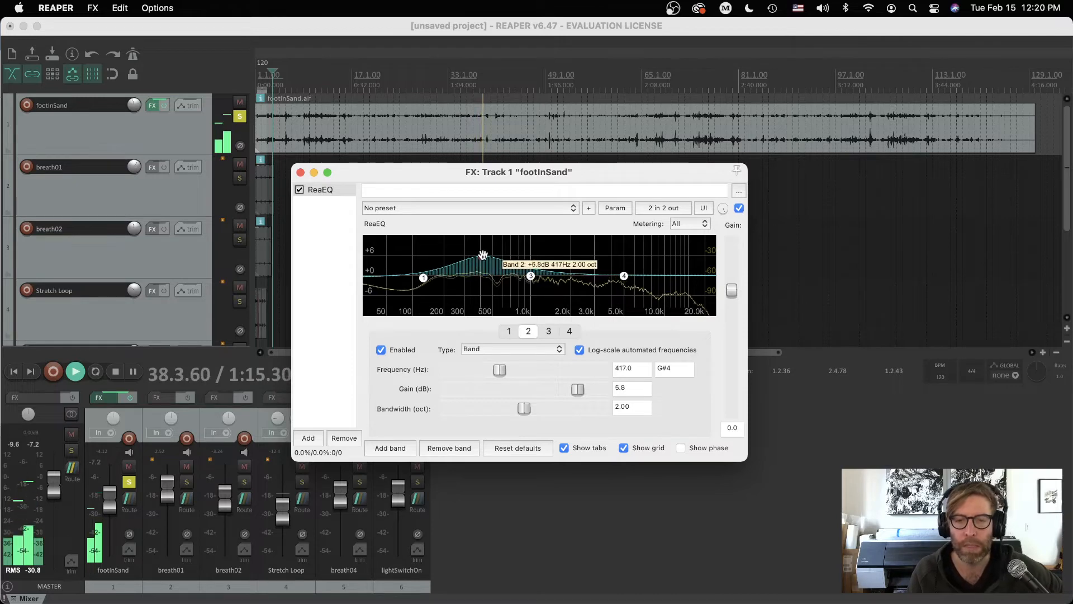
{"action": "left_click_drag", "start_coordinate": [480, 255], "coordinate": [478, 255]}
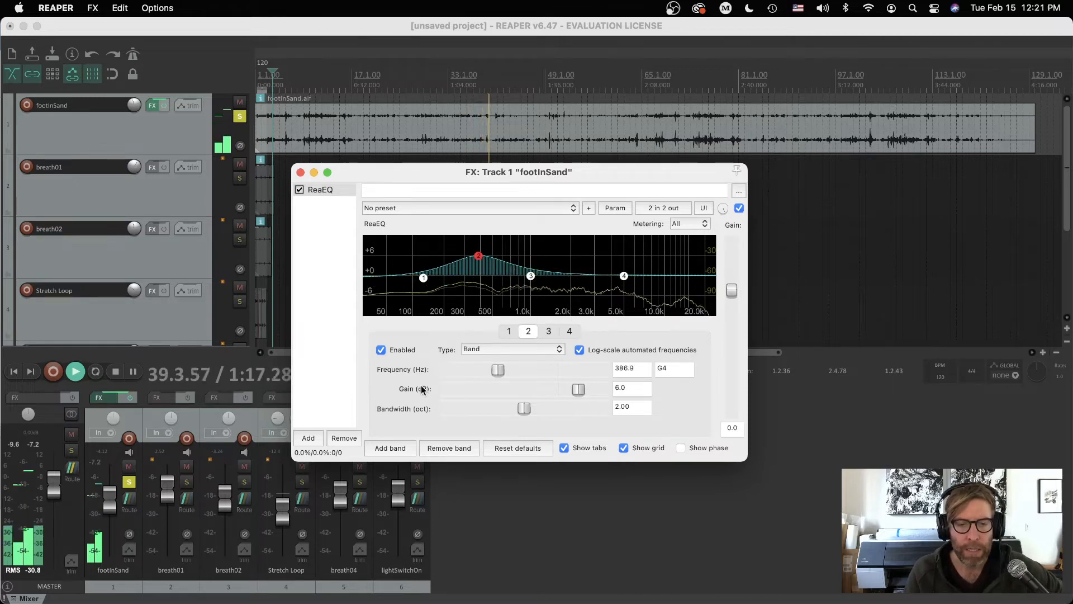
{"action": "mouse_move", "coordinate": [579, 391]}
{"action": "left_mouse_down"}
{"action": "mouse_move", "coordinate": [534, 386]}
{"action": "mouse_move", "coordinate": [581, 395]}
{"action": "mouse_move", "coordinate": [559, 395]}
{"action": "left_mouse_up"}
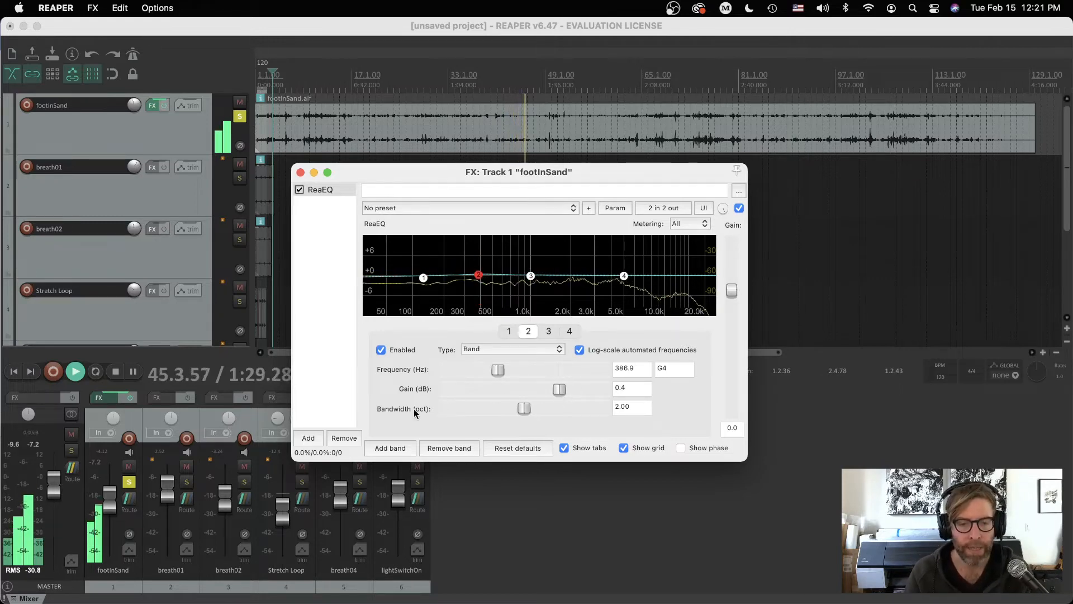
{"action": "left_click_drag", "start_coordinate": [494, 275], "coordinate": [497, 256]}
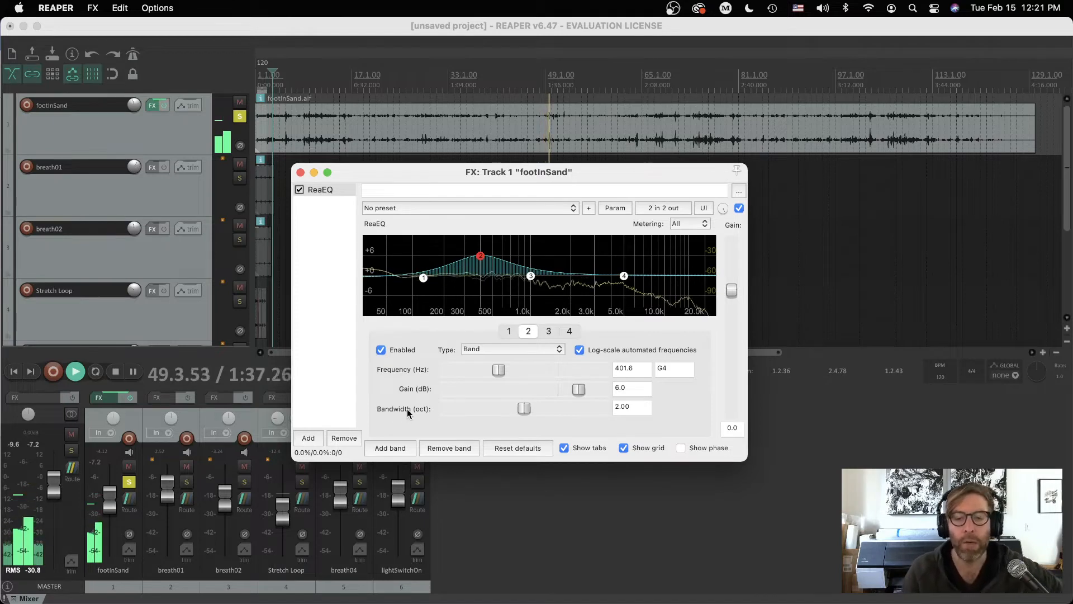
Step: Narrow band 2's bandwidth to about 0.08 oct and turn it into a cut of about 6.7 dB at about 502 Hz
{"action": "left_click_drag", "start_coordinate": [523, 408], "coordinate": [447, 404]}
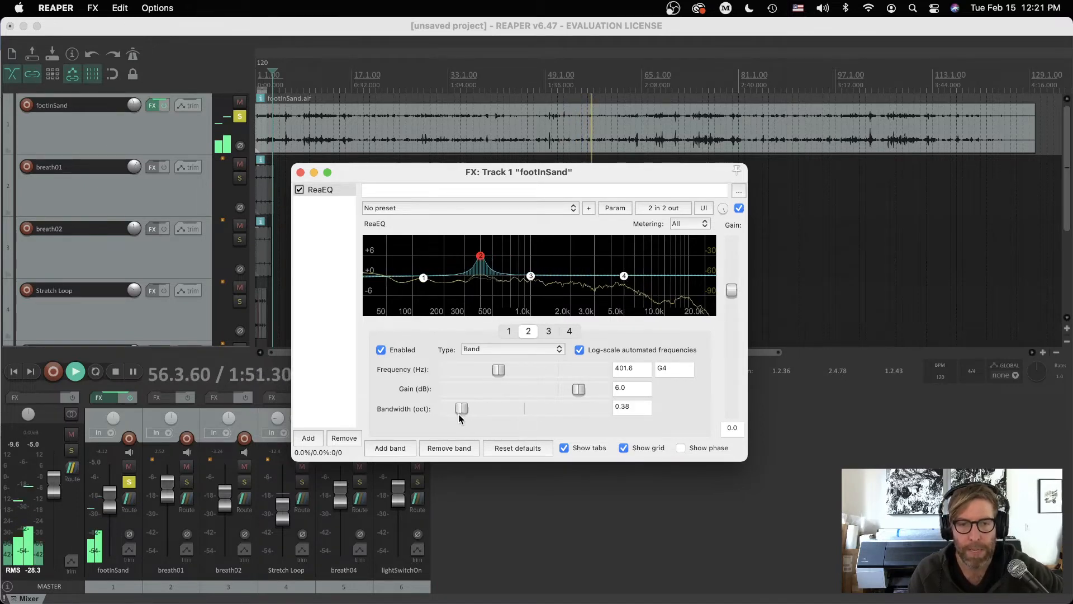
{"action": "left_click_drag", "start_coordinate": [445, 413], "coordinate": [451, 413]}
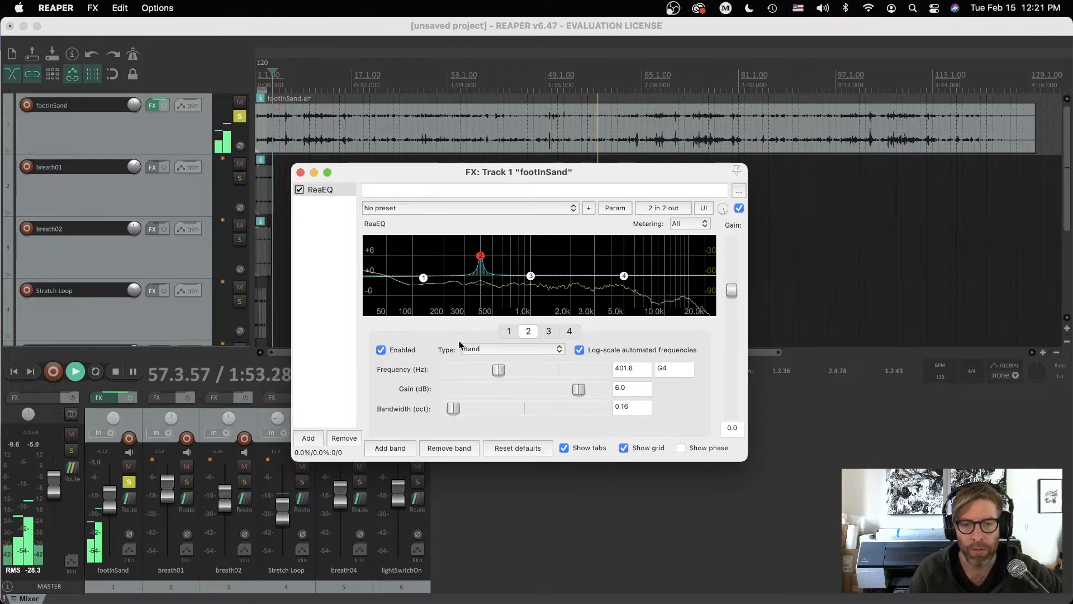
{"action": "left_click_drag", "start_coordinate": [481, 252], "coordinate": [492, 298]}
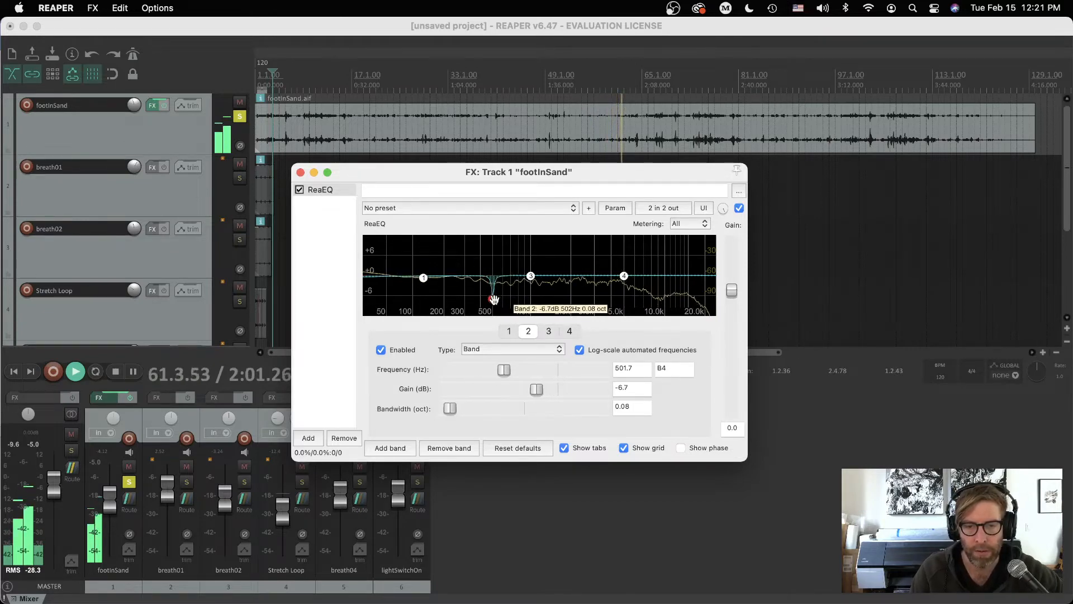
Step: Bring band 2 back to nearly flat gain and shift band 3 to about 1658 Hz at about -0.1 dB
{"action": "left_click_drag", "start_coordinate": [493, 300], "coordinate": [559, 276]}
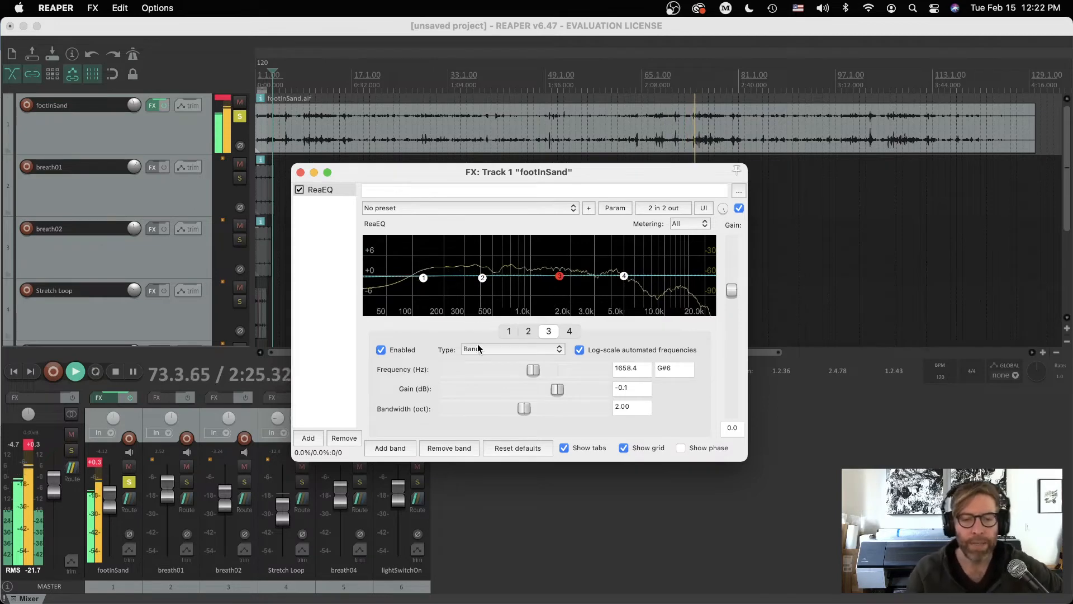
{"action": "left_click", "coordinate": [481, 278]}
{"action": "left_click", "coordinate": [558, 276]}
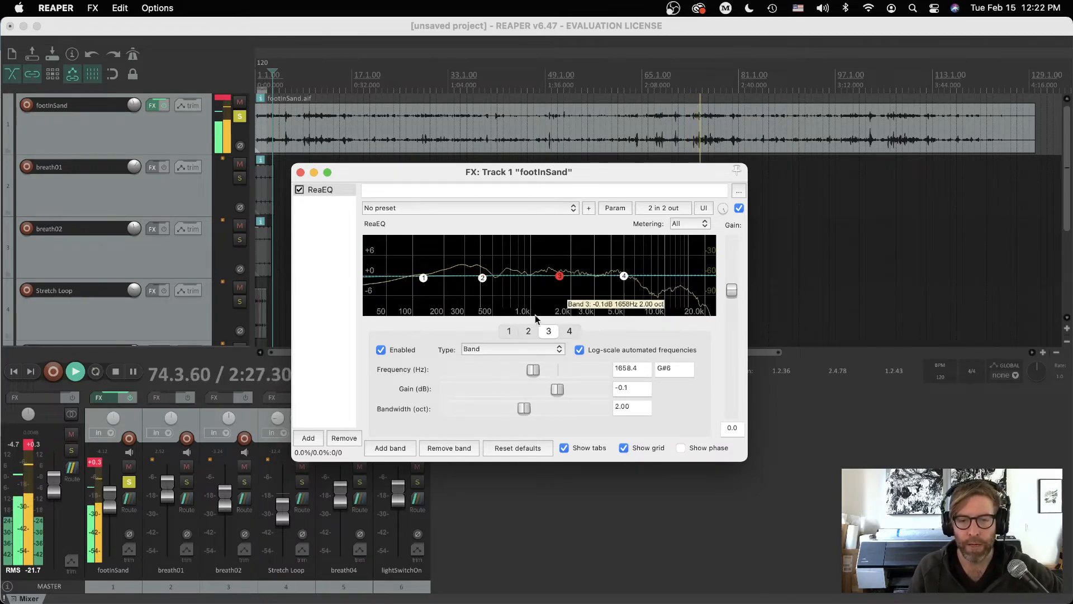
{"action": "left_click", "coordinate": [423, 278]}
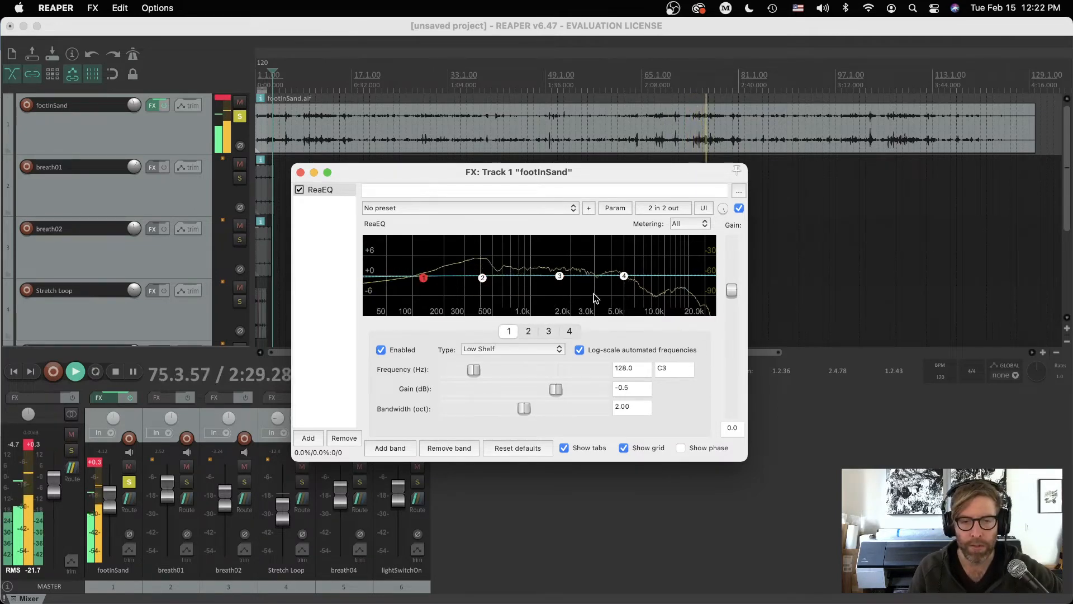
Step: Change band 4 from High Shelf to Low Pass and sweep its cutoff frequency down to about 2208 Hz
{"action": "left_click", "coordinate": [624, 275]}
{"action": "mouse_move", "coordinate": [624, 276]}
{"action": "left_mouse_down"}
{"action": "mouse_move", "coordinate": [623, 311]}
{"action": "mouse_move", "coordinate": [621, 253]}
{"action": "mouse_move", "coordinate": [618, 296]}
{"action": "mouse_move", "coordinate": [618, 284]}
{"action": "left_mouse_up"}
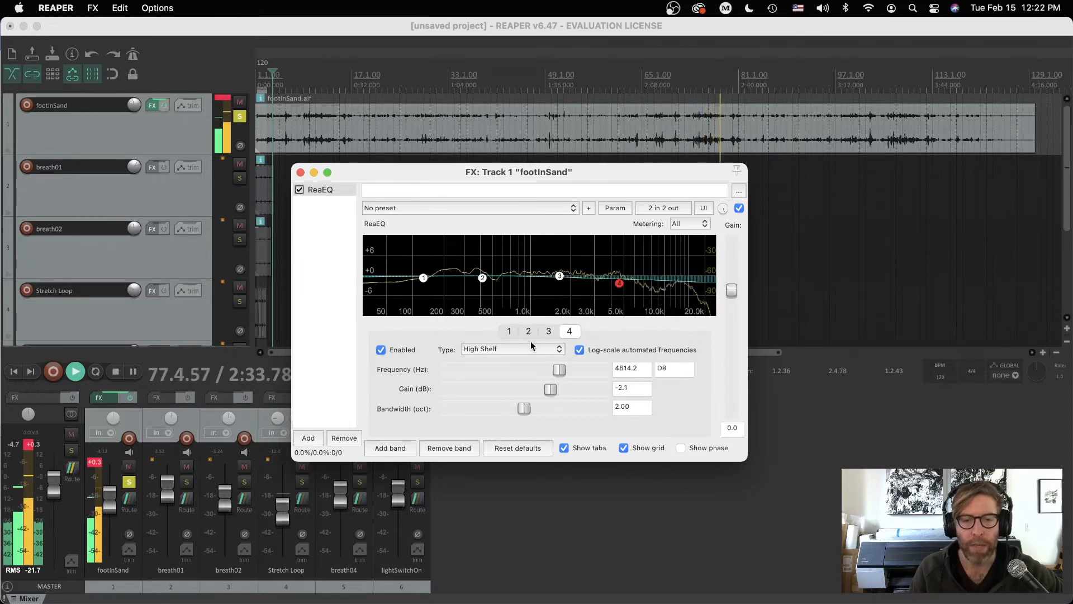
{"action": "left_click", "coordinate": [488, 349]}
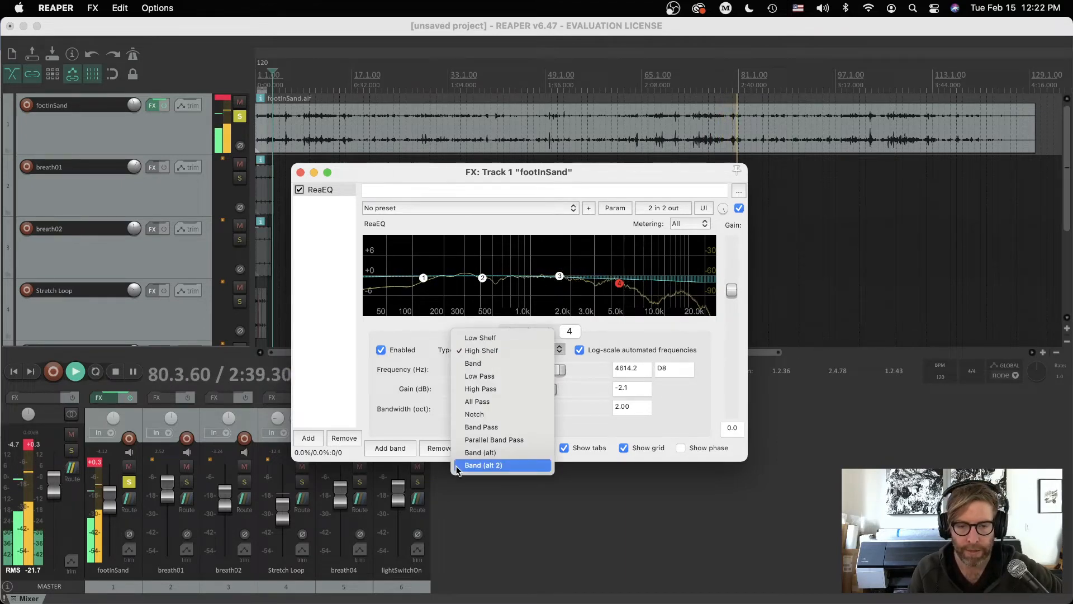
{"action": "left_click", "coordinate": [476, 377]}
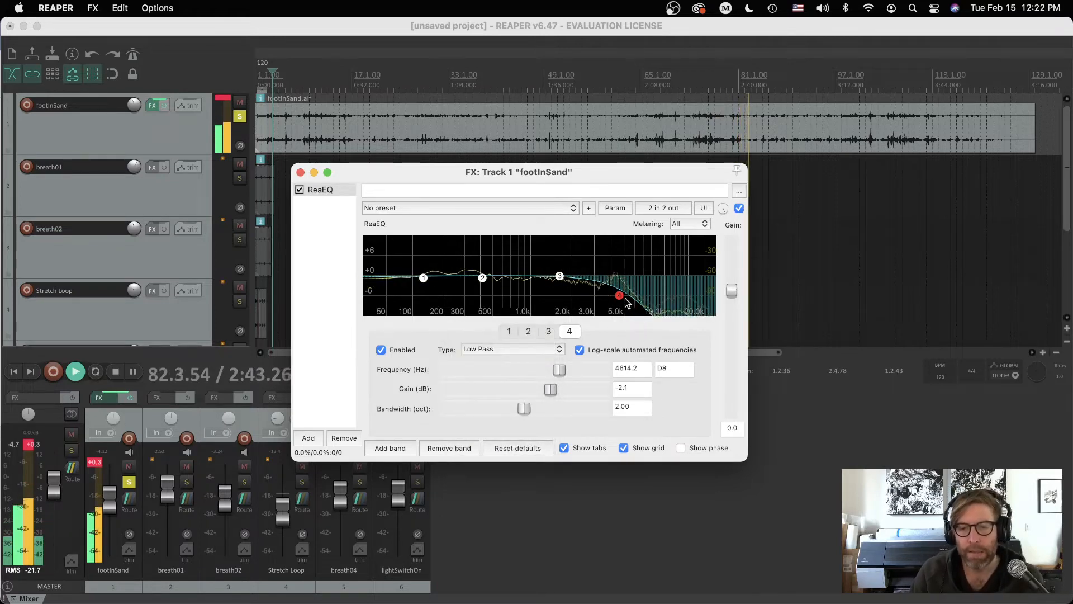
{"action": "left_click_drag", "start_coordinate": [621, 296], "coordinate": [563, 296]}
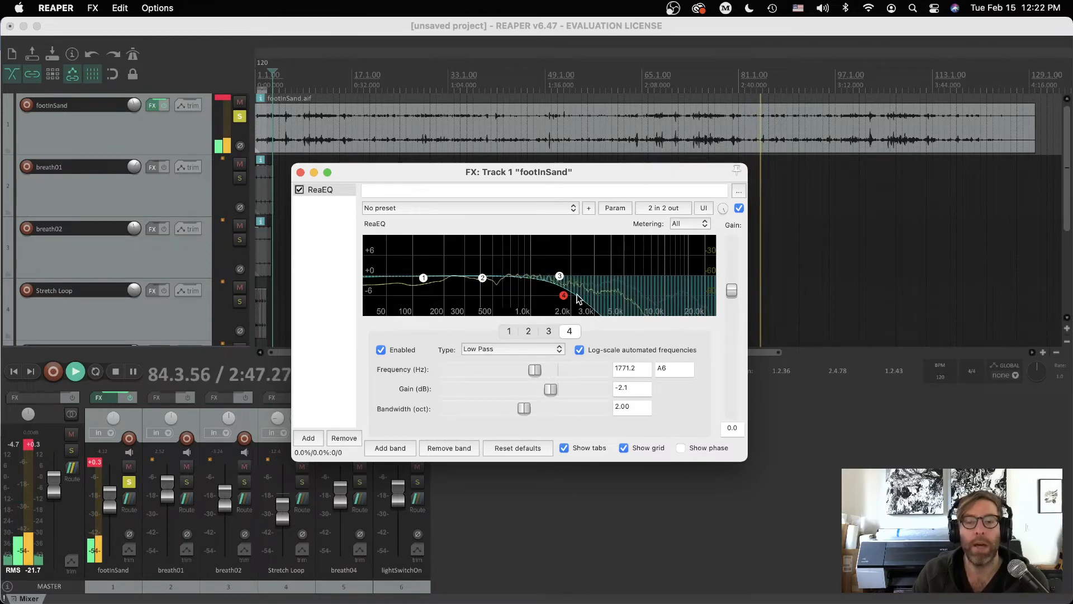
{"action": "left_click_drag", "start_coordinate": [563, 296], "coordinate": [571, 296]}
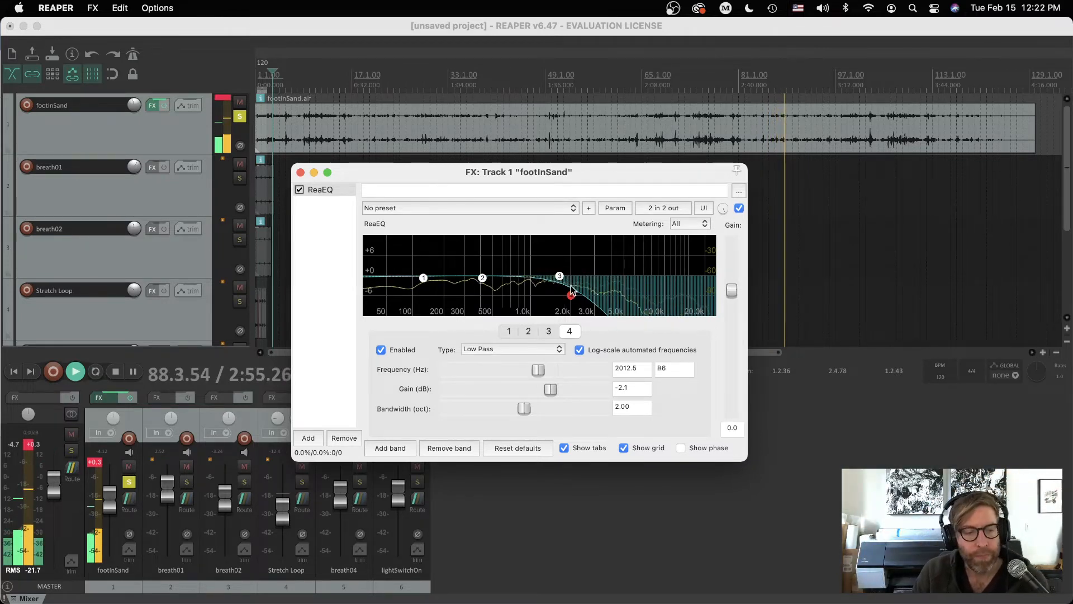
{"action": "left_click_drag", "start_coordinate": [570, 289], "coordinate": [576, 293]}
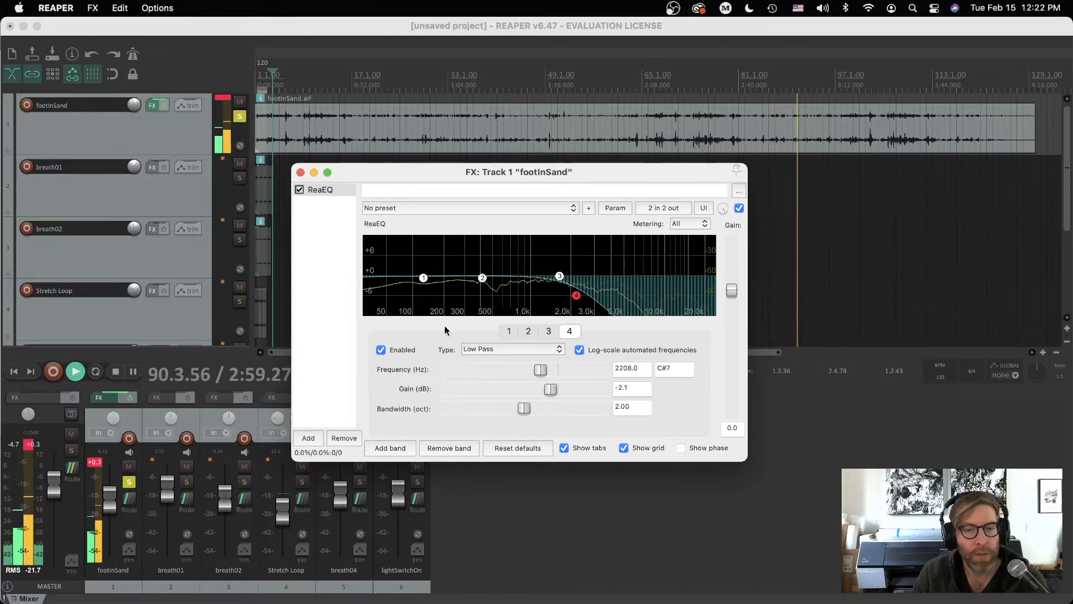
Step: Reset footInSand's peak meter and set low-pass band 4 to a 0.99 oct bandwidth with its cutoff at about 12767 Hz
{"action": "mouse_move", "coordinate": [561, 276]}
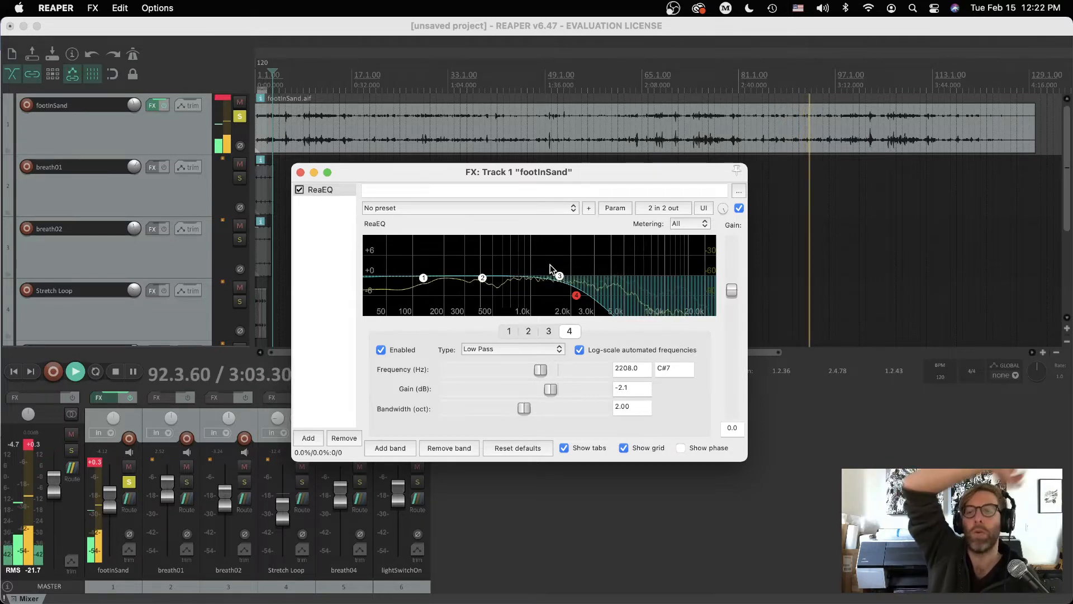
{"action": "left_click", "coordinate": [91, 464]}
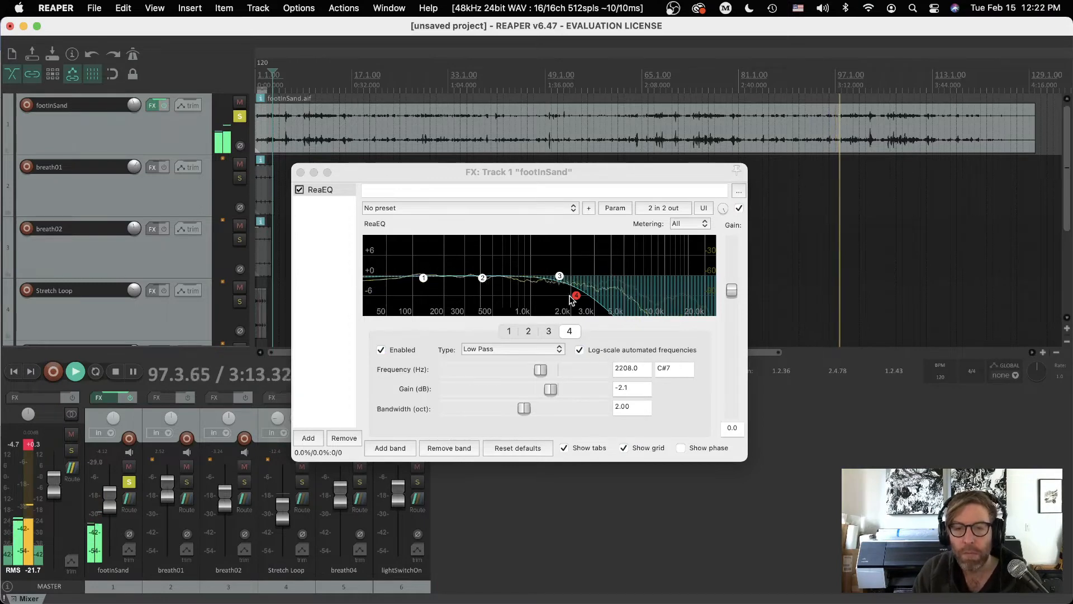
{"action": "mouse_move", "coordinate": [577, 294]}
{"action": "left_click_drag", "start_coordinate": [577, 295], "coordinate": [527, 294]}
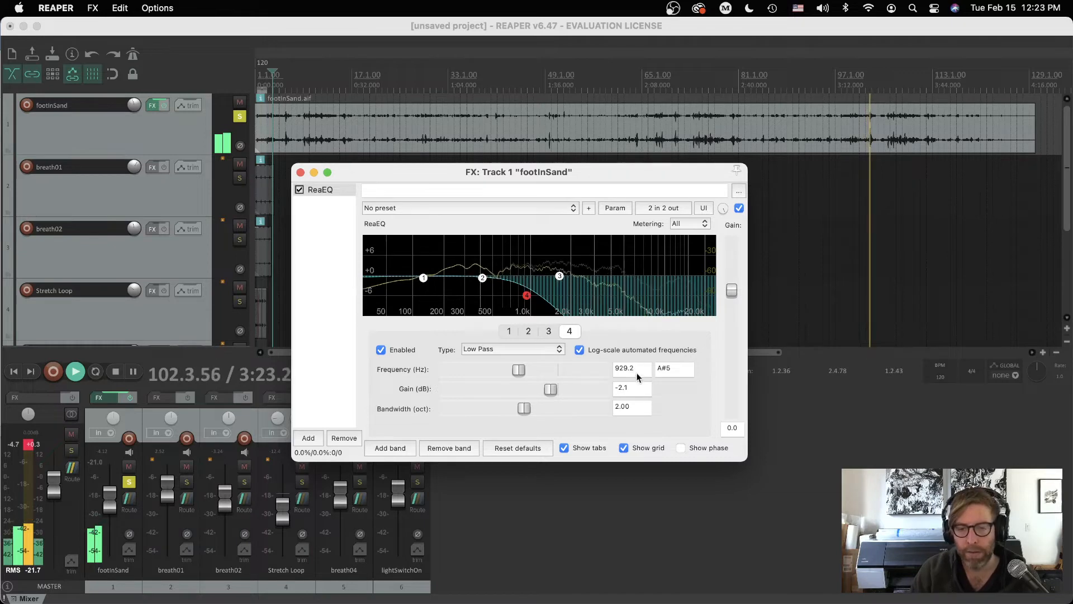
{"action": "left_click_drag", "start_coordinate": [524, 412], "coordinate": [551, 384]}
{"action": "left_click_drag", "start_coordinate": [527, 296], "coordinate": [679, 295]}
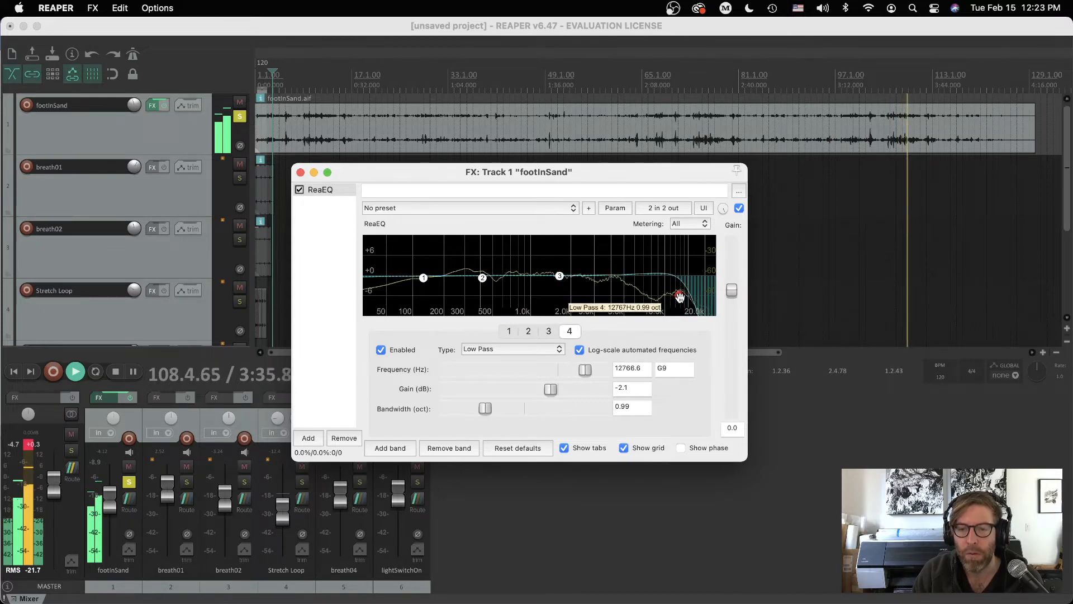
Step: Change band 1 to High Pass with its cutoff above 3 kHz and boost band 3 by about 7 dB at about 7754 Hz
{"action": "left_click", "coordinate": [423, 277]}
{"action": "left_click", "coordinate": [486, 350]}
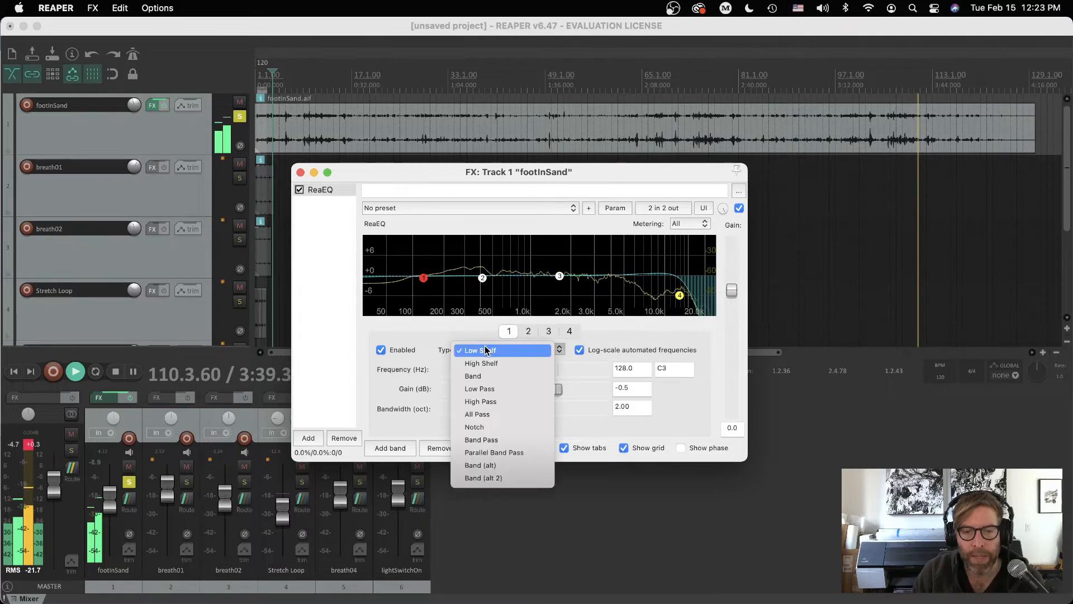
{"action": "left_click", "coordinate": [477, 402]}
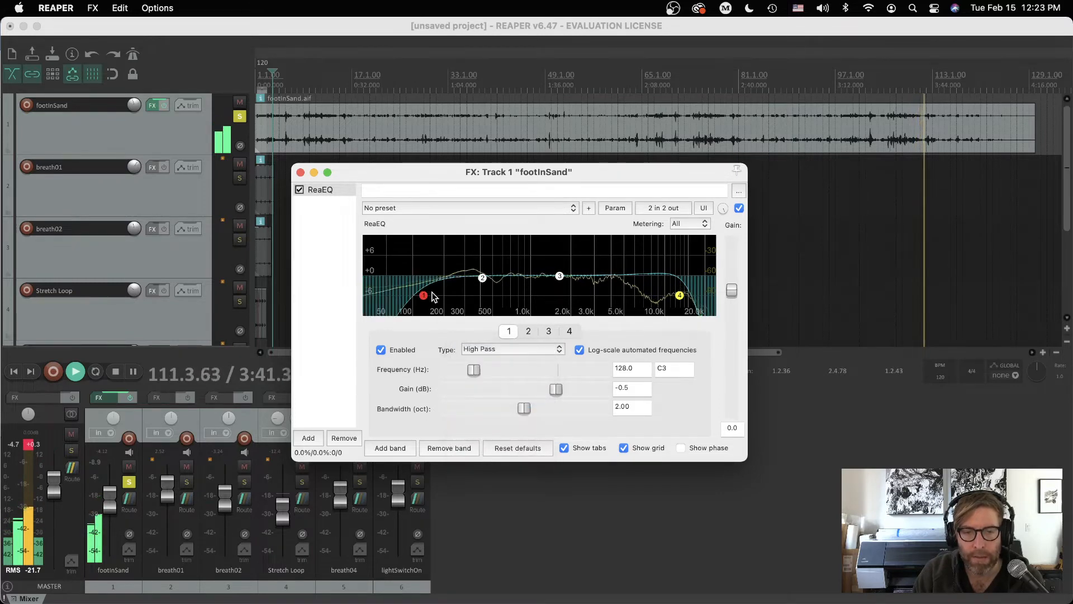
{"action": "left_click_drag", "start_coordinate": [431, 294], "coordinate": [652, 247]}
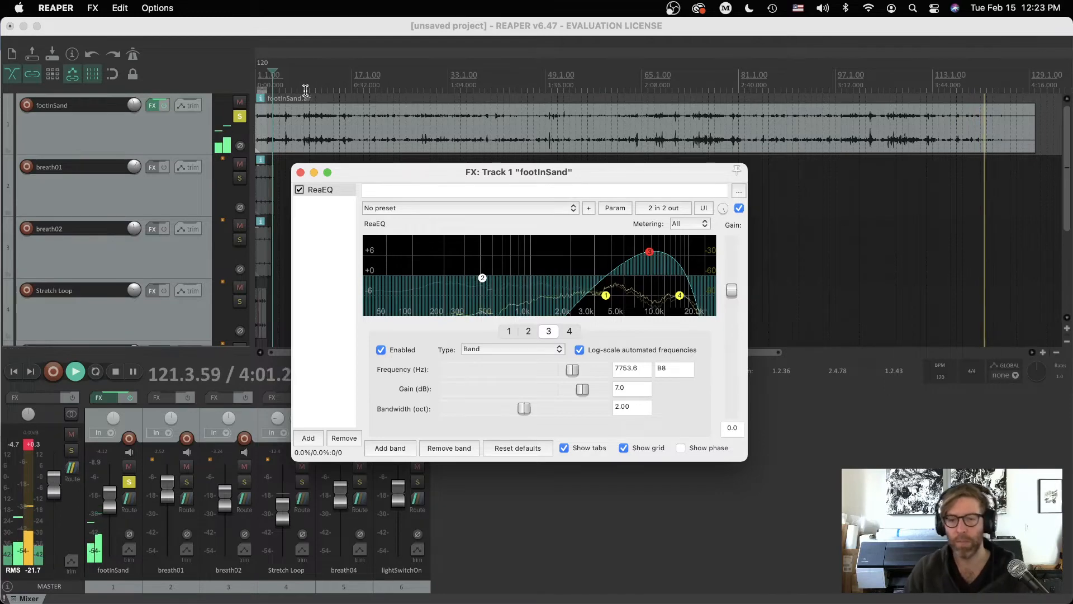
Step: Restart playback from the project start and, in footInSand's ReaEQ, lower band 1's high-pass cutoff and ease band 3 to about +1.9 dB at 6311 Hz
{"action": "left_click", "coordinate": [793, 200]}
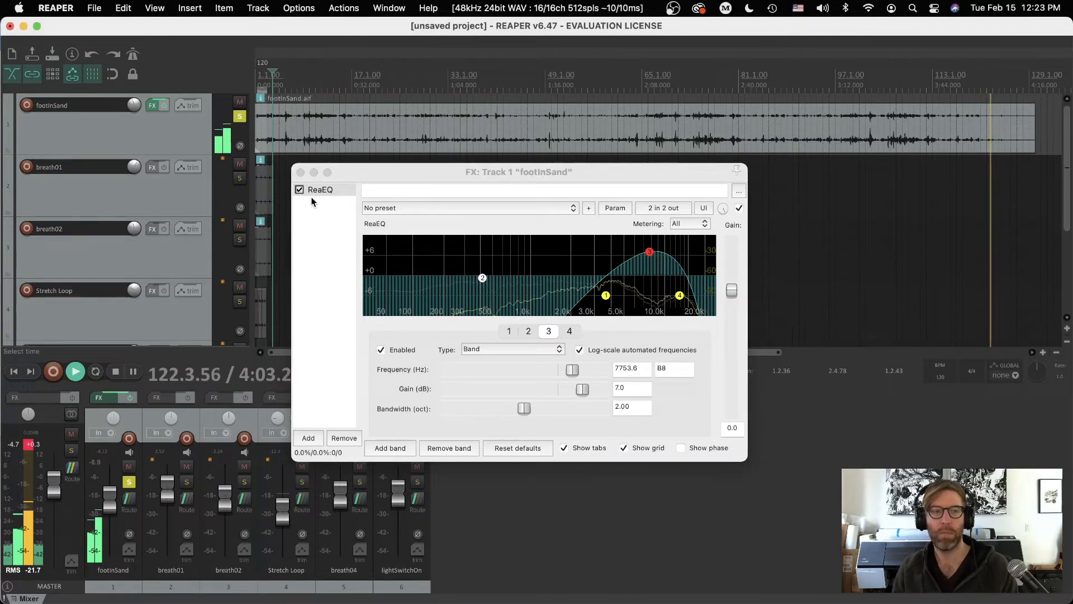
{"action": "left_click", "coordinate": [301, 172]}
{"action": "key", "text": "w"}
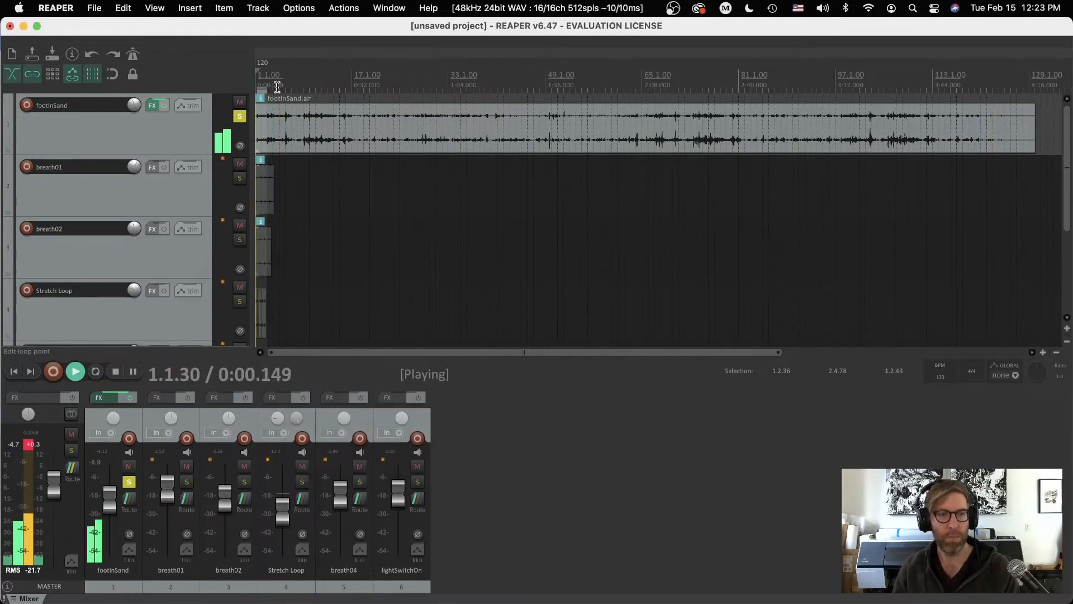
{"action": "left_click", "coordinate": [153, 106]}
{"action": "left_click_drag", "start_coordinate": [648, 251], "coordinate": [506, 280]}
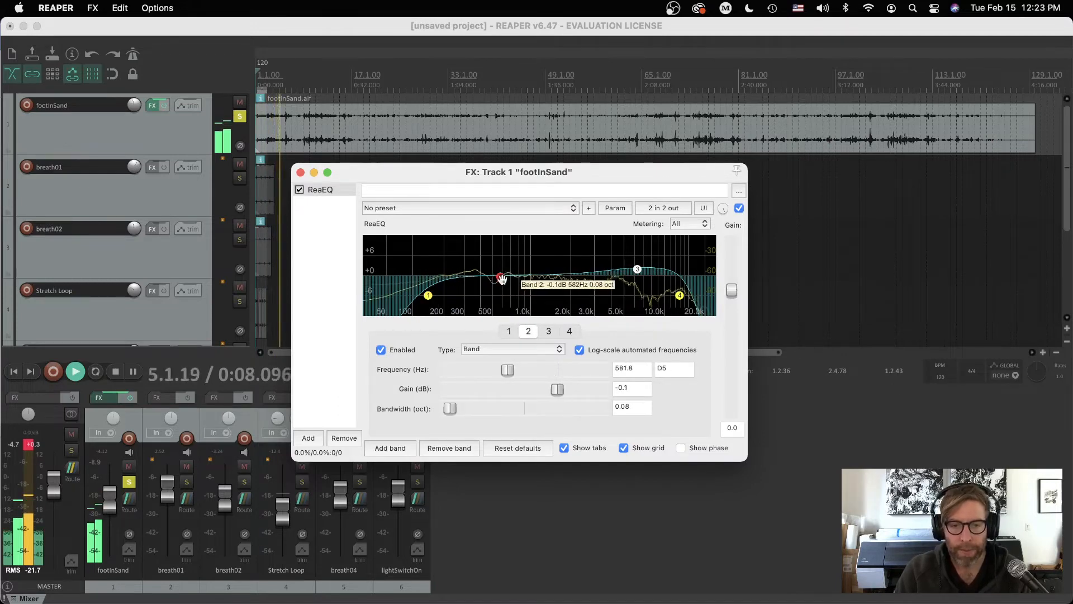
Step: Change band 2 to a 0.43 oct Notch swept to about 1557 Hz, and move the FX window further from the track controls
{"action": "left_click", "coordinate": [492, 348]}
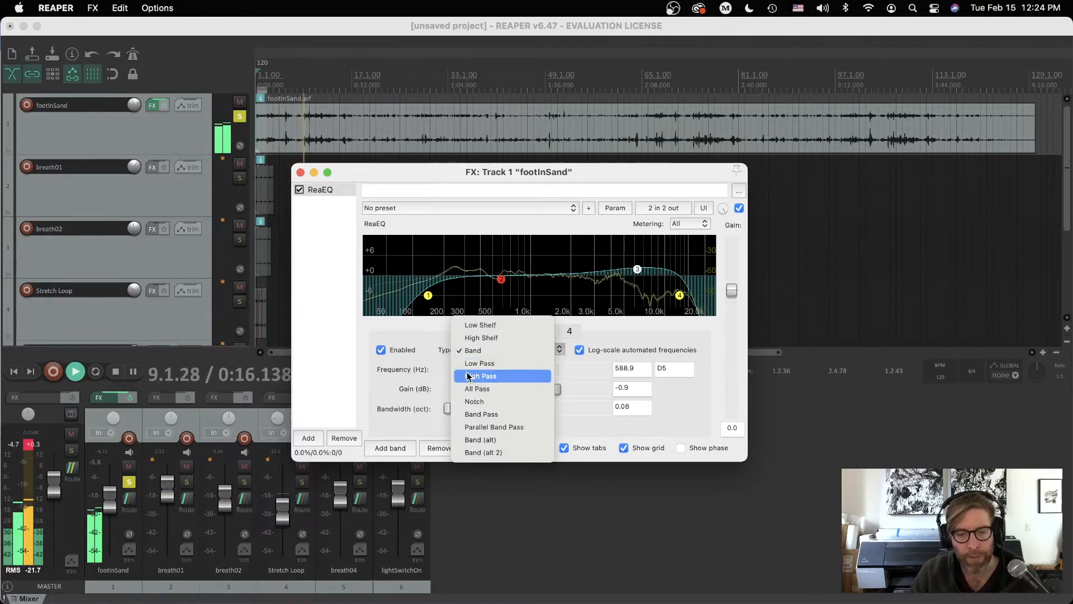
{"action": "left_click", "coordinate": [472, 402]}
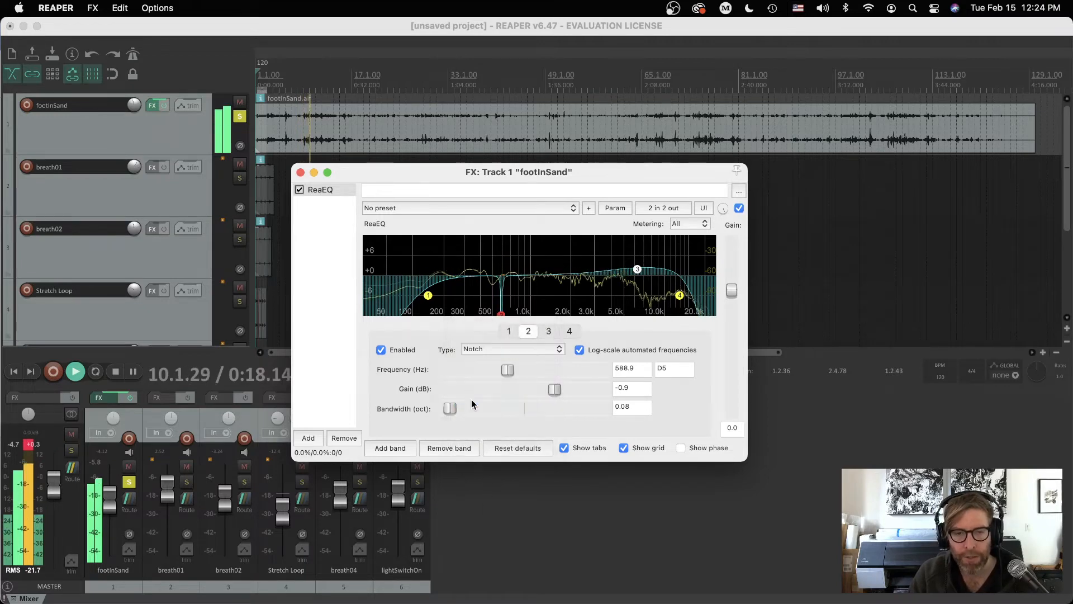
{"action": "mouse_move", "coordinate": [502, 306]}
{"action": "left_mouse_down"}
{"action": "mouse_move", "coordinate": [559, 310]}
{"action": "mouse_move", "coordinate": [520, 311]}
{"action": "left_mouse_up"}
{"action": "left_click_drag", "start_coordinate": [453, 412], "coordinate": [466, 412]}
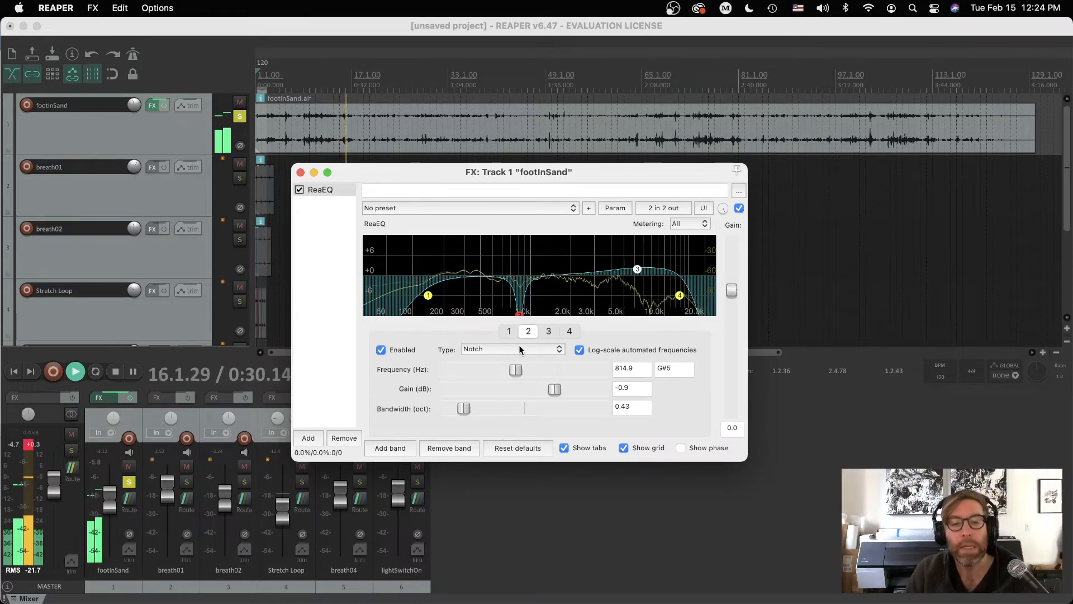
{"action": "left_click_drag", "start_coordinate": [520, 312], "coordinate": [497, 312]}
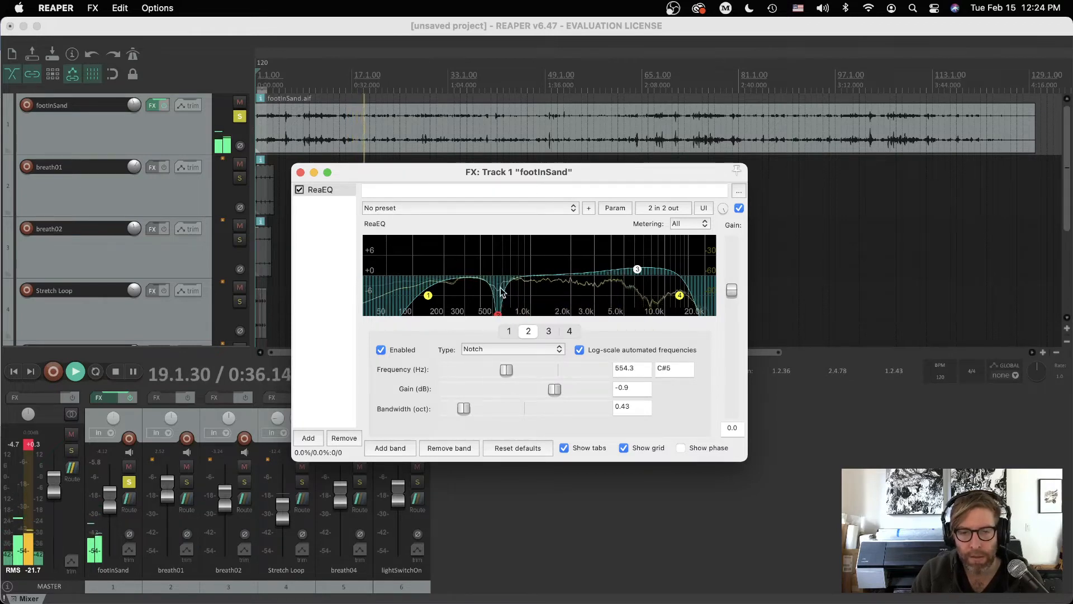
{"action": "left_click_drag", "start_coordinate": [502, 320], "coordinate": [556, 313]}
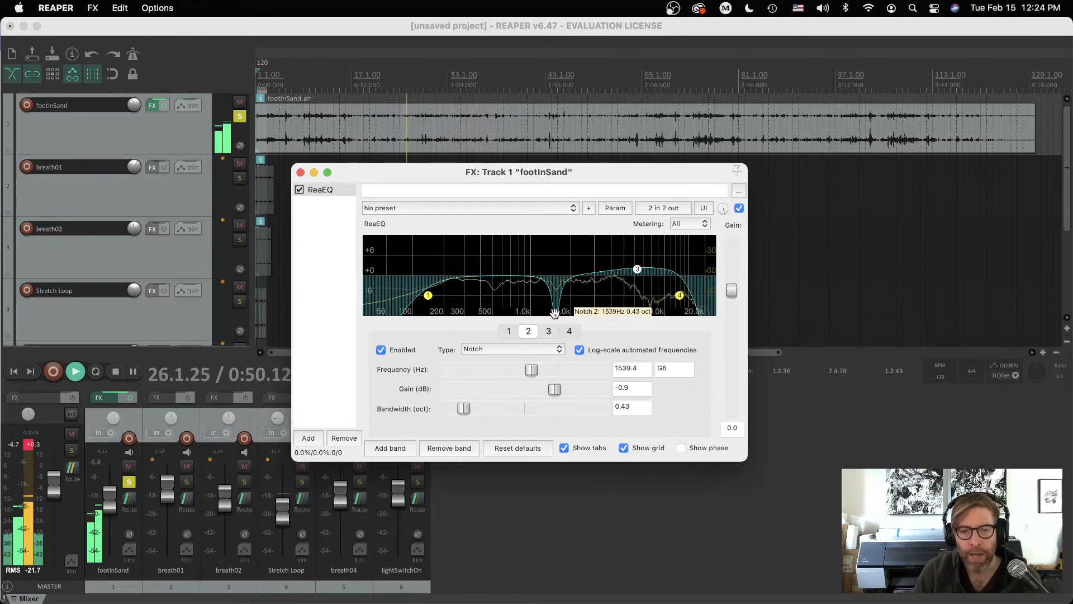
{"action": "mouse_move", "coordinate": [555, 313]}
{"action": "left_mouse_down"}
{"action": "mouse_move", "coordinate": [569, 316]}
{"action": "mouse_move", "coordinate": [556, 319]}
{"action": "left_mouse_up"}
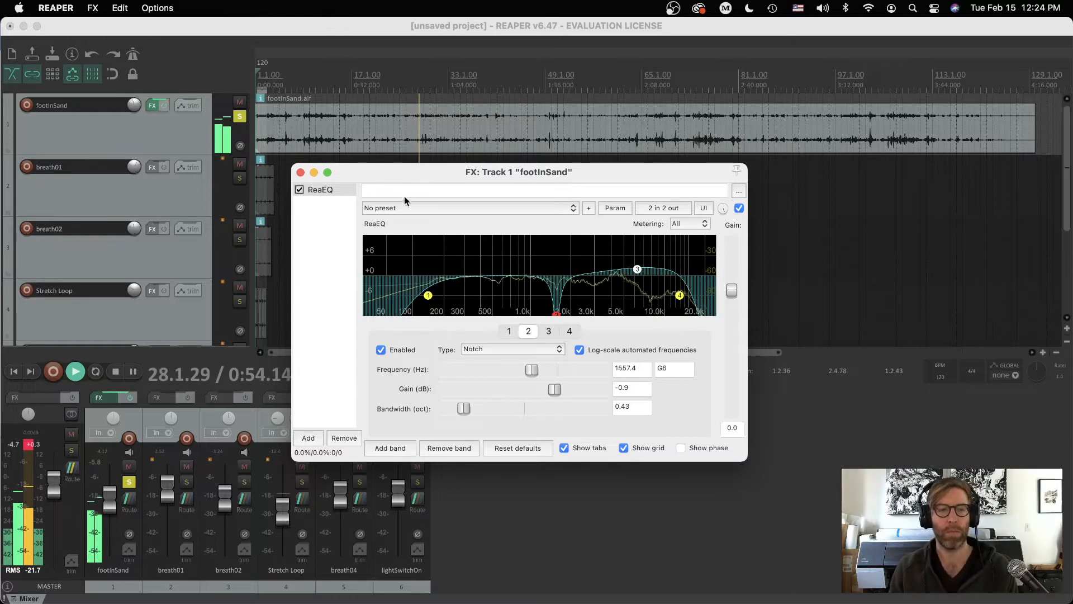
{"action": "left_click_drag", "start_coordinate": [360, 178], "coordinate": [434, 201]}
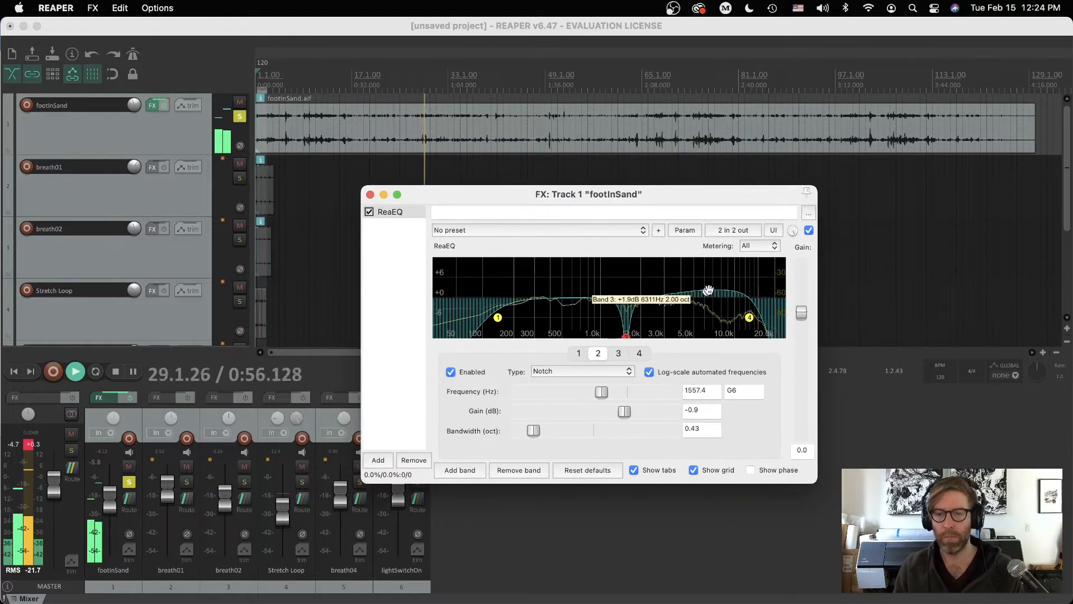
Step: In footInSand's ReaEQ, raise band 3's boost and move band 1's high-pass cutoff to about 434 Hz
{"action": "left_click_drag", "start_coordinate": [707, 293], "coordinate": [706, 277]}
{"action": "left_click_drag", "start_coordinate": [498, 320], "coordinate": [566, 322]}
{"action": "right_click", "coordinate": [566, 336]}
{"action": "left_click", "coordinate": [780, 454]}
{"action": "left_click_drag", "start_coordinate": [660, 334], "coordinate": [554, 329]}
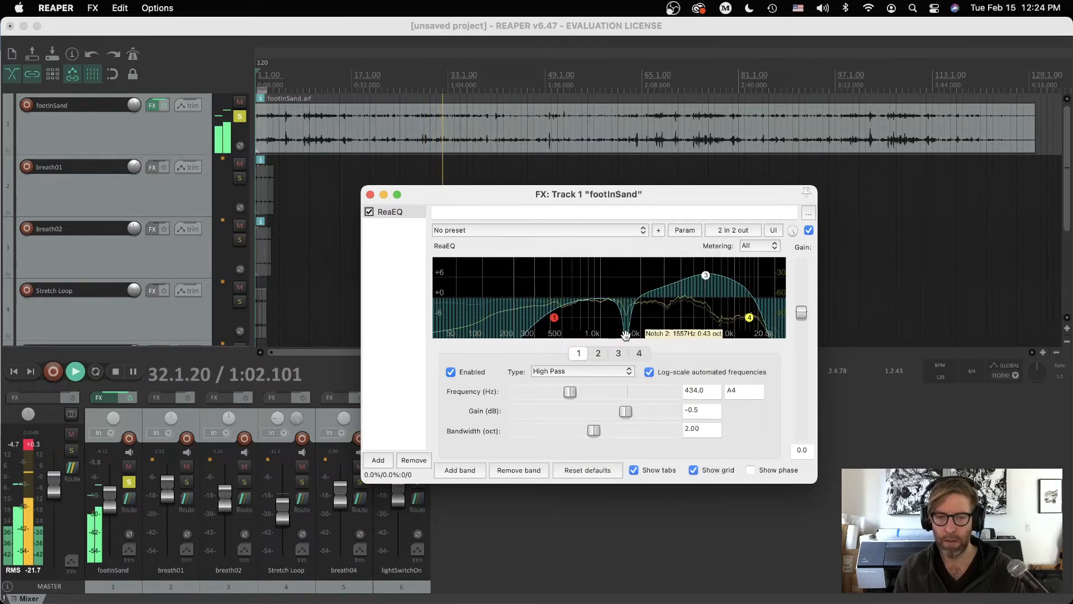
Step: Change band 2 from Notch to Band with about -7.3 dB gain at 1576 Hz, and close footInSand's FX window
{"action": "left_click", "coordinate": [625, 336]}
{"action": "left_click", "coordinate": [553, 372]}
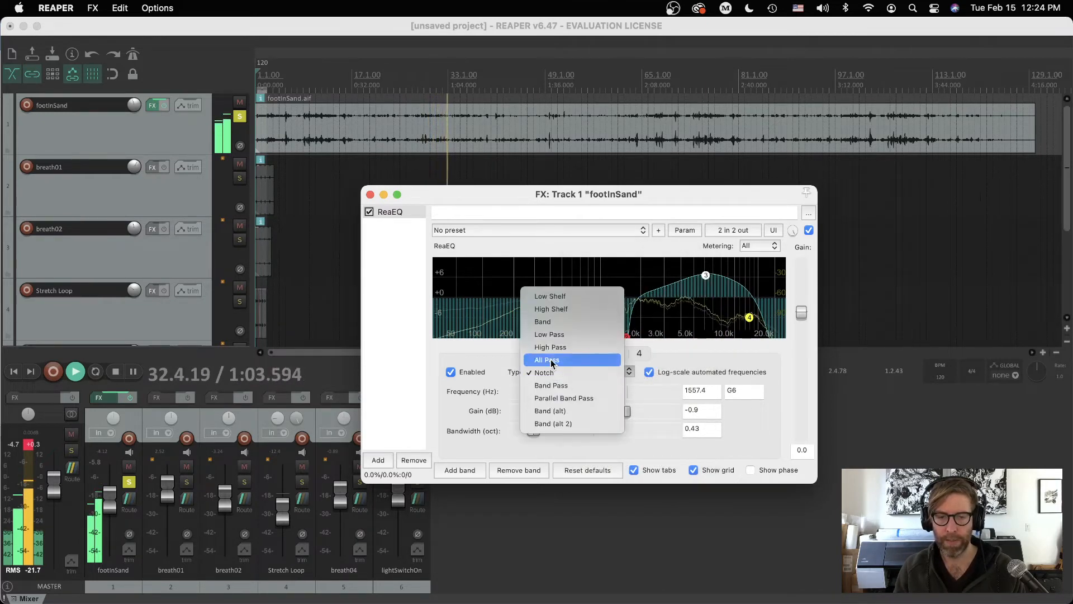
{"action": "left_click", "coordinate": [555, 319]}
{"action": "left_click_drag", "start_coordinate": [625, 301], "coordinate": [627, 323]}
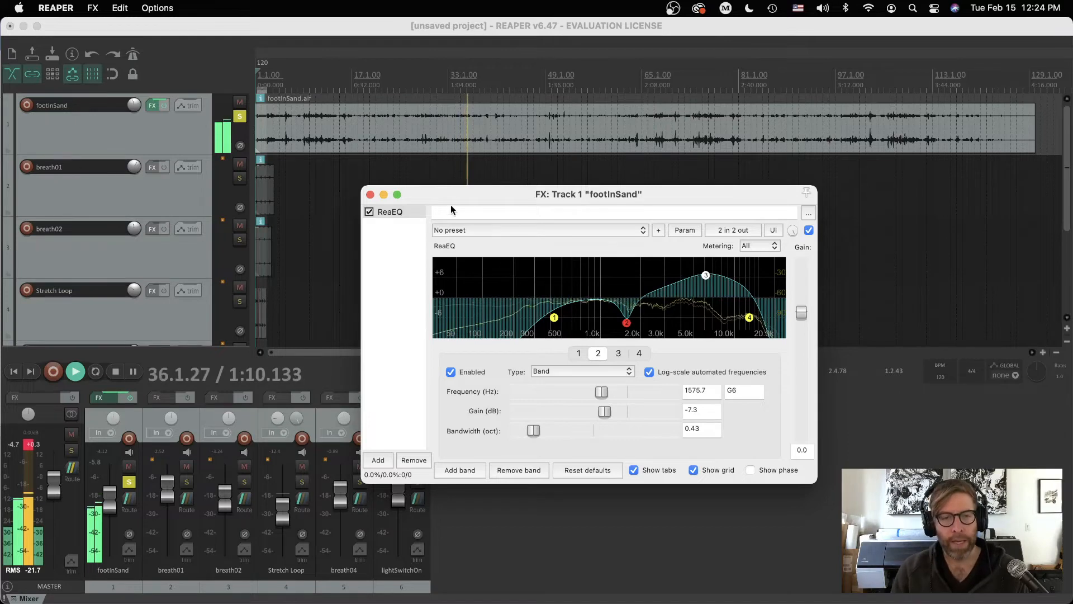
{"action": "left_click_drag", "start_coordinate": [369, 199], "coordinate": [400, 205]}
{"action": "left_click", "coordinate": [400, 201]}
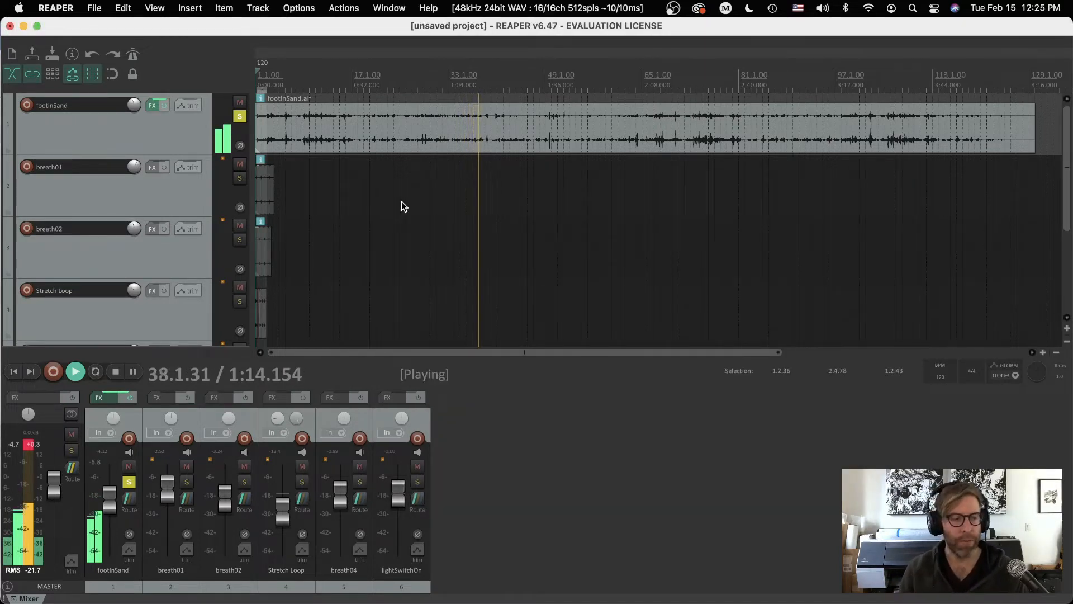
Step: Reset the master peak meter, and reopen footInSand's FX chain for another look at ReaEQ before closing it
{"action": "left_click", "coordinate": [32, 449]}
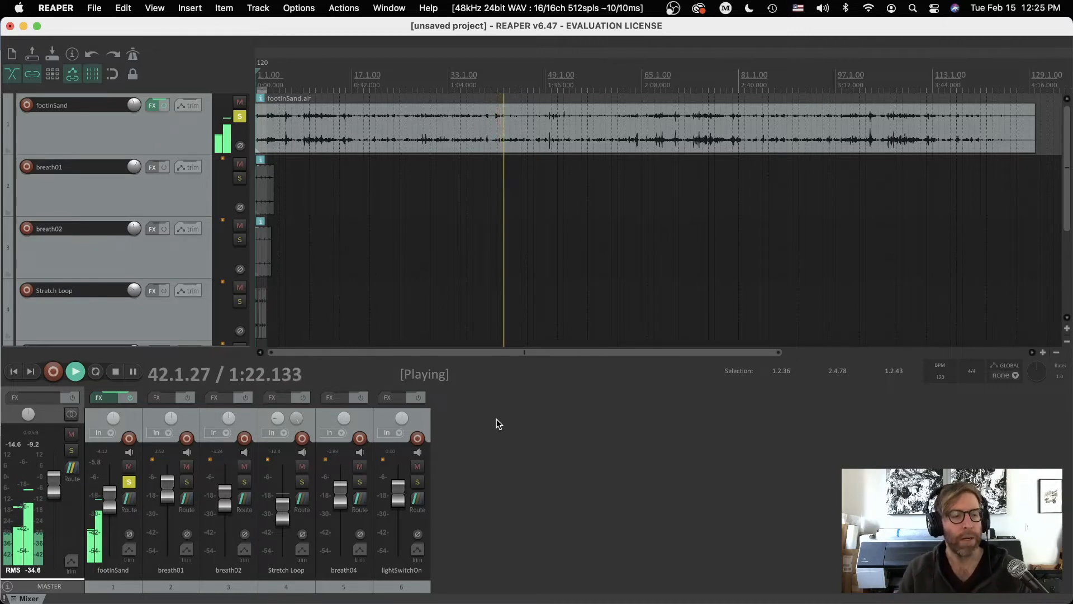
{"action": "left_click", "coordinate": [151, 105]}
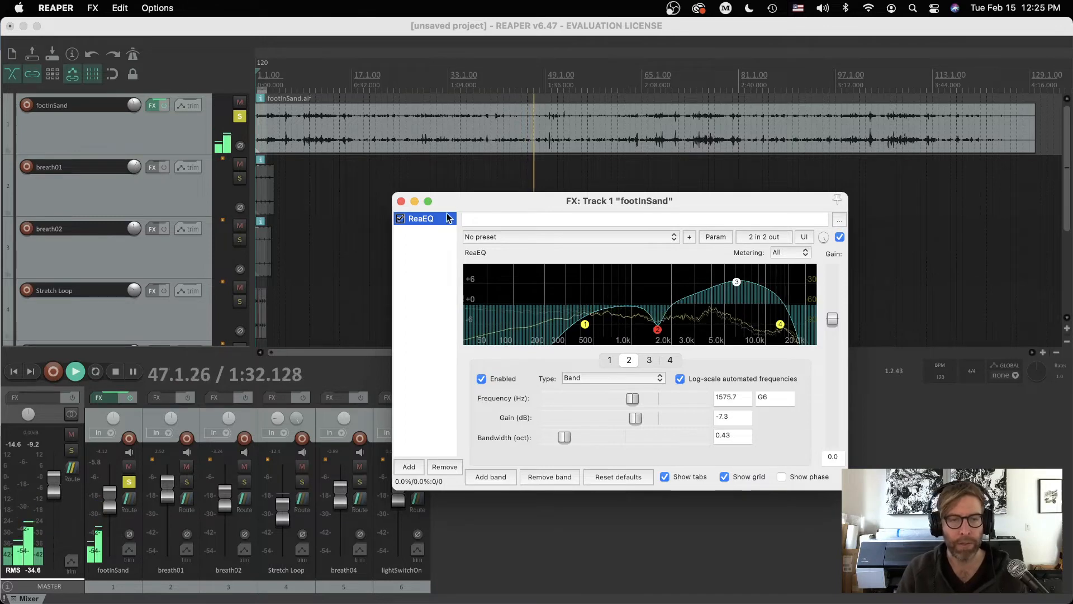
{"action": "mouse_move", "coordinate": [468, 208]}
{"action": "left_mouse_down"}
{"action": "mouse_move", "coordinate": [493, 218]}
{"action": "mouse_move", "coordinate": [462, 216]}
{"action": "left_mouse_up"}
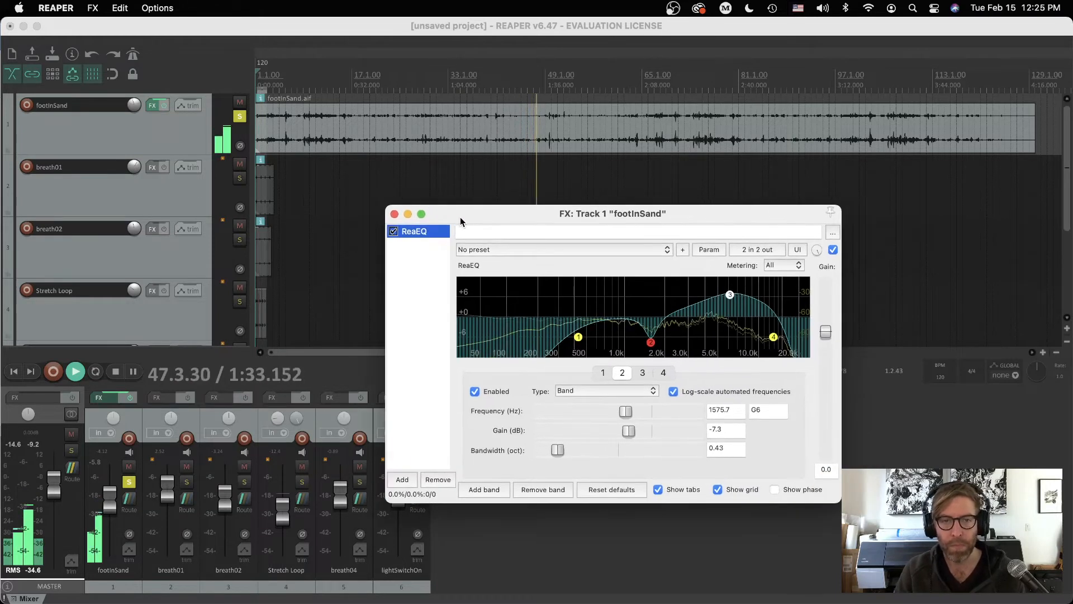
{"action": "left_click", "coordinate": [393, 212]}
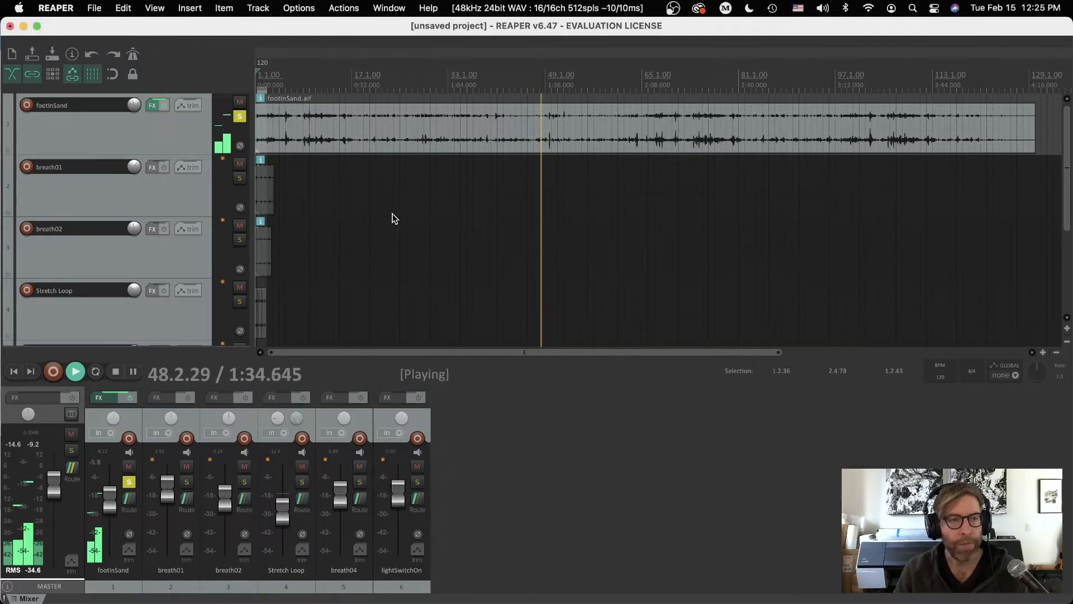
Step: Unsolo footInSand and stop playback, and extend the looped breath01.wav item to about 5.3.59
{"action": "left_click", "coordinate": [240, 116]}
{"action": "key", "text": "space"}
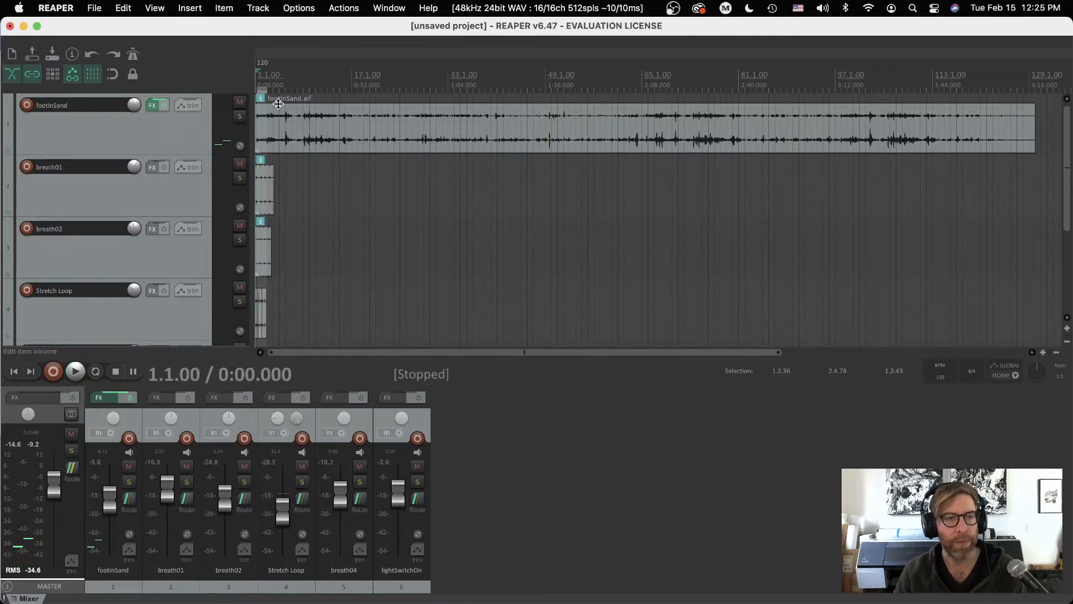
{"action": "scroll", "coordinate": [333, 219], "scroll_direction": "up", "scroll_amount": 10}
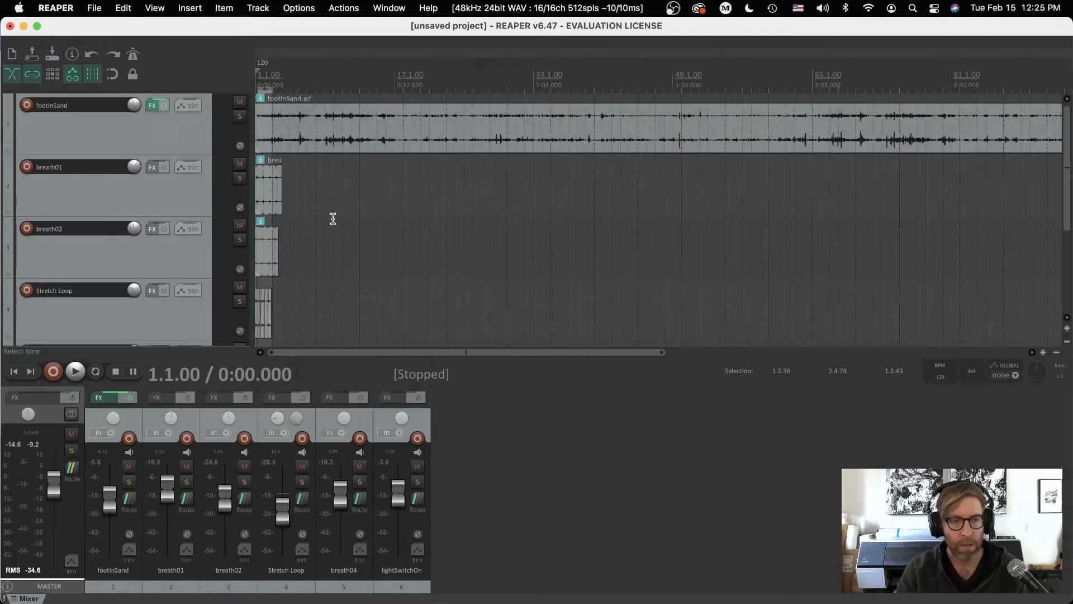
{"action": "scroll", "coordinate": [333, 218], "scroll_direction": "up", "scroll_amount": 2}
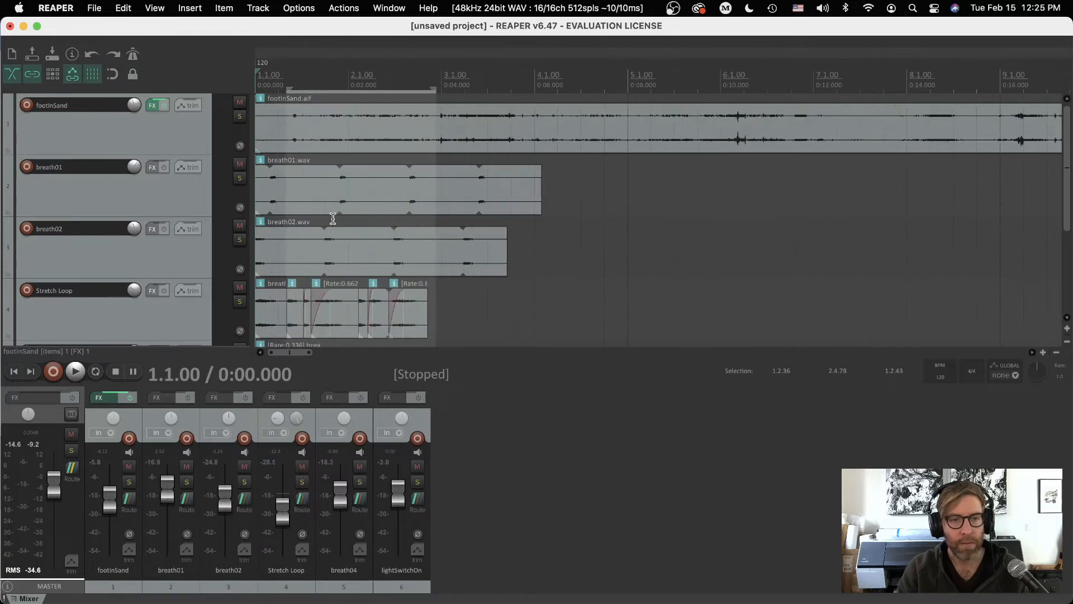
{"action": "left_click_drag", "start_coordinate": [539, 209], "coordinate": [686, 200]}
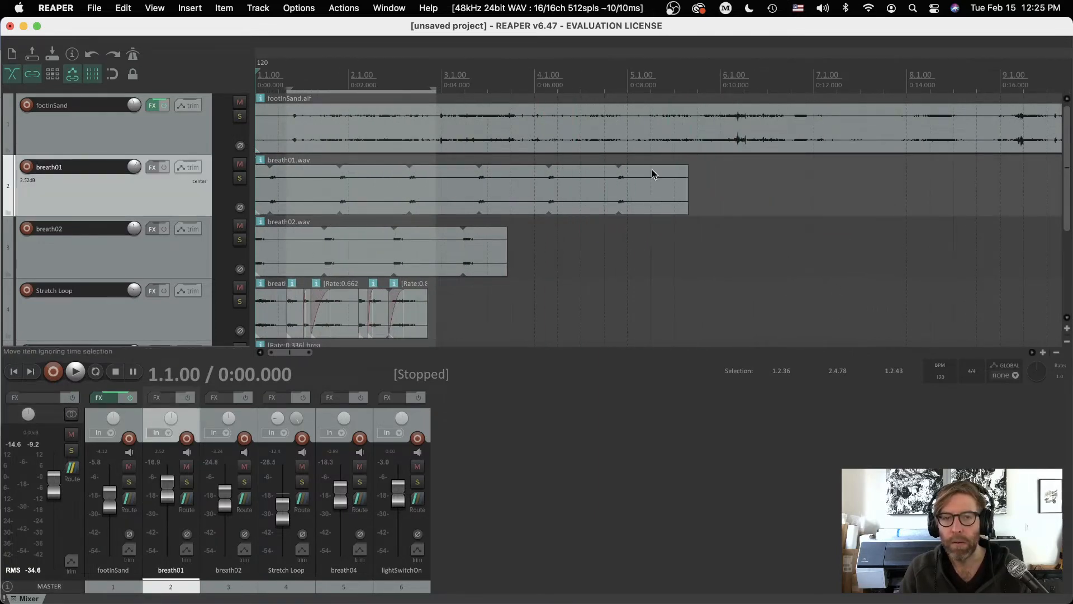
Step: Set the time selection from 1.1.00 to 5.3.58 across breath01.wav and audition the soloed breath01 track dry with repeat on
{"action": "left_click_drag", "start_coordinate": [285, 90], "coordinate": [256, 89]}
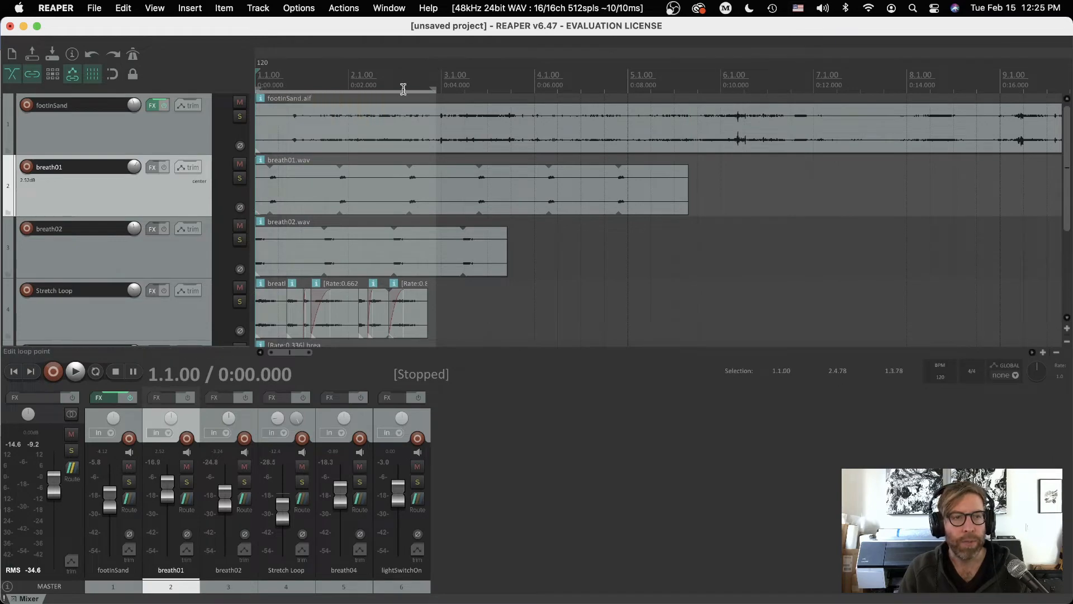
{"action": "left_click_drag", "start_coordinate": [435, 87], "coordinate": [688, 93]}
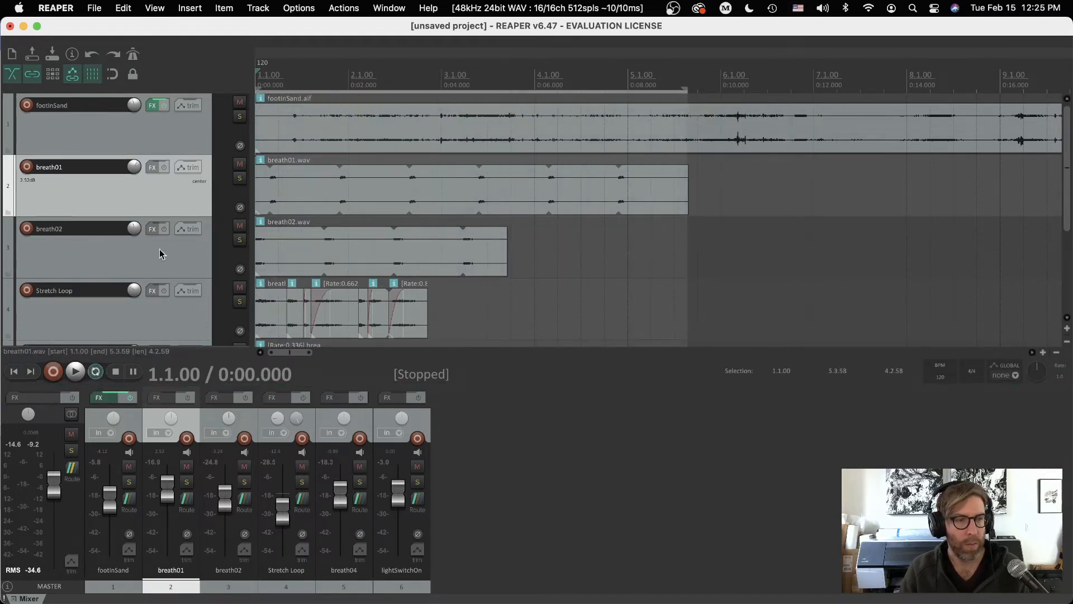
{"action": "left_click", "coordinate": [240, 178]}
{"action": "key", "text": "space"}
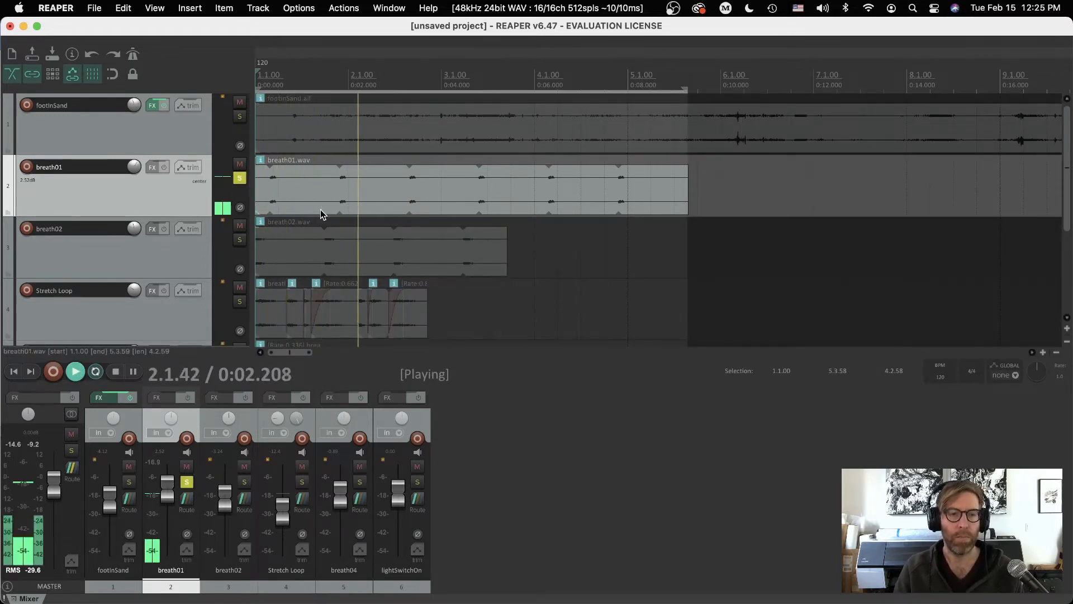
{"action": "key", "text": "space"}
Step: Add VST: ReaVerb (Cockos) from the Reverb category to breath01 and move its FX window clear of the track controls
{"action": "left_click", "coordinate": [152, 167]}
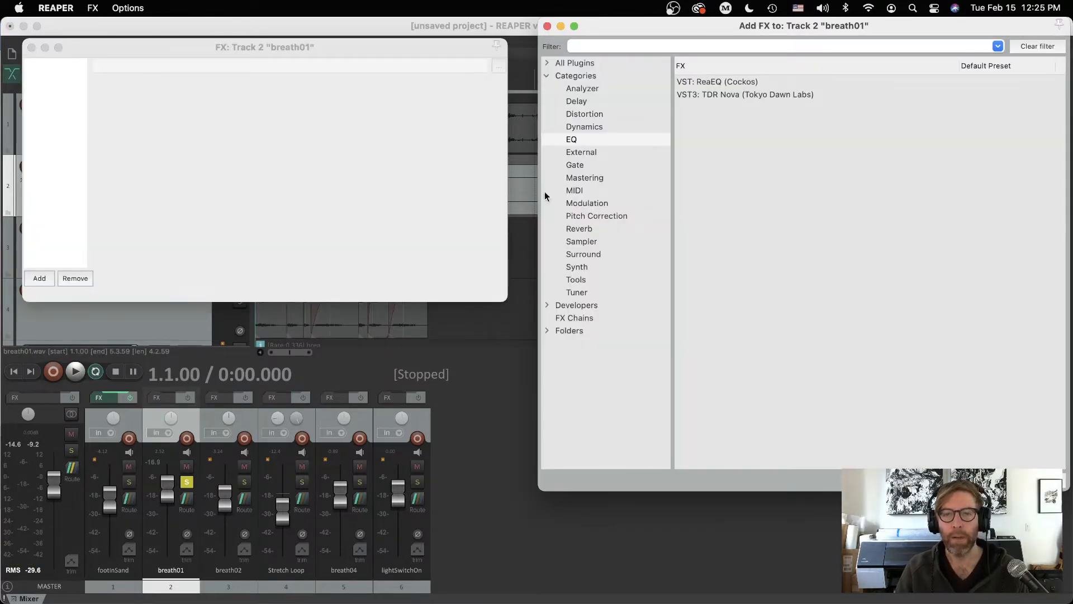
{"action": "left_click", "coordinate": [580, 228]}
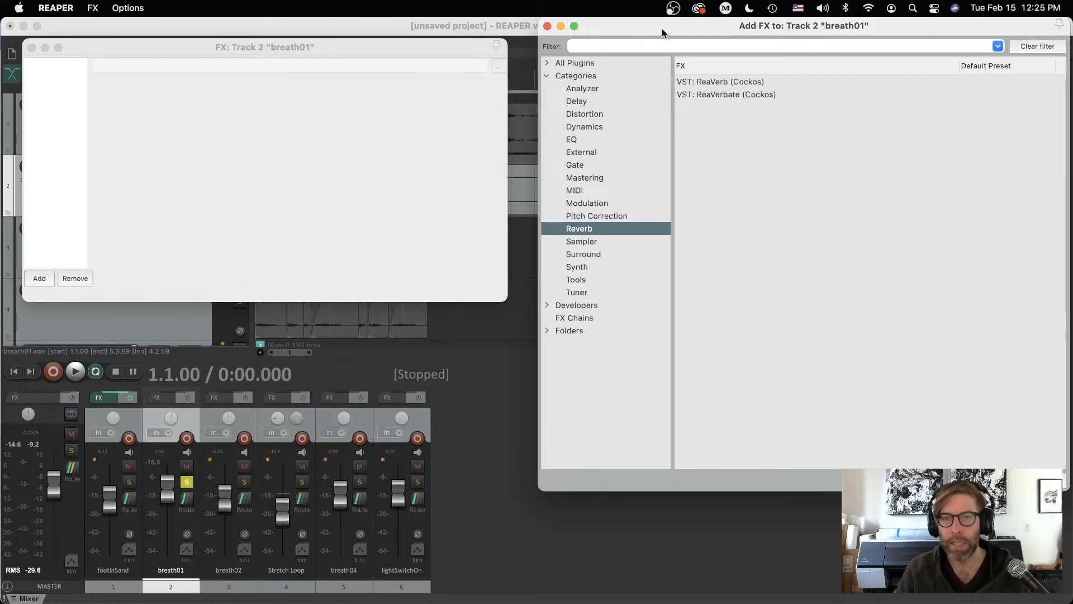
{"action": "left_click_drag", "start_coordinate": [662, 28], "coordinate": [641, 28]}
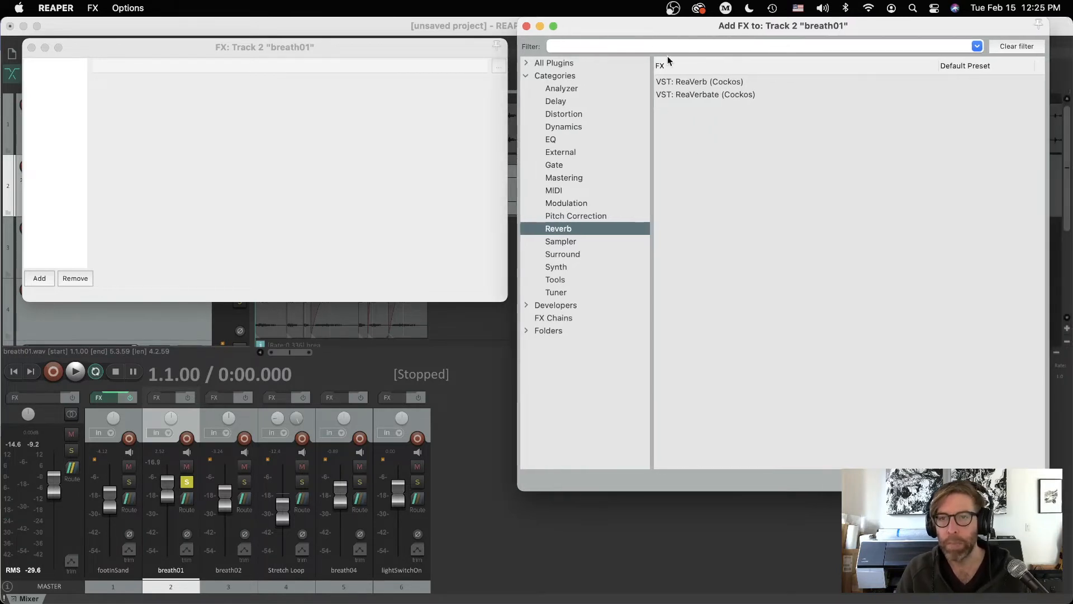
{"action": "left_click", "coordinate": [690, 83]}
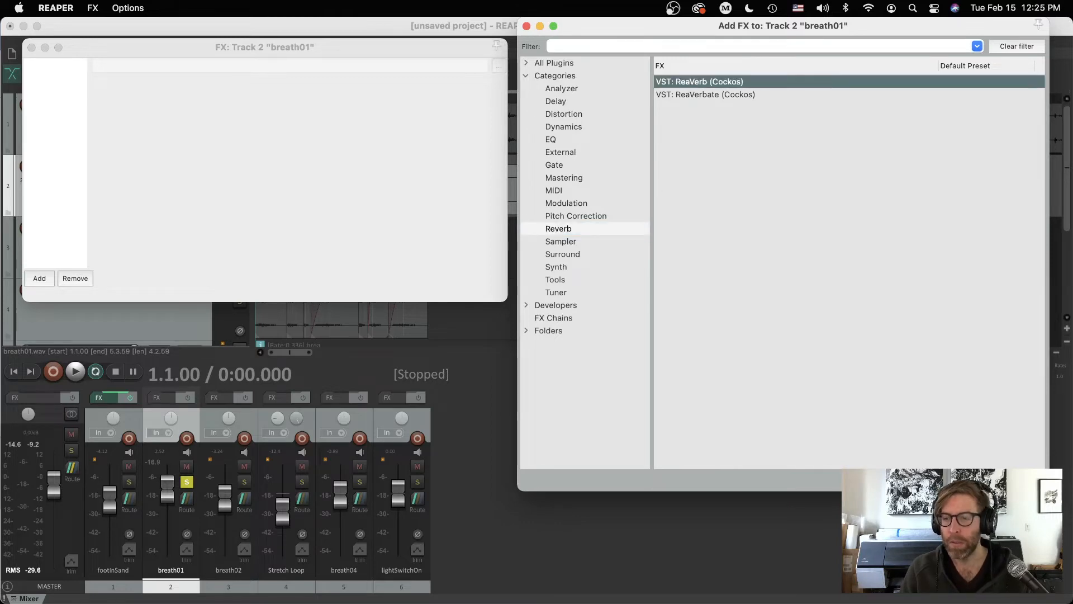
{"action": "left_click", "coordinate": [966, 479]}
{"action": "left_click_drag", "start_coordinate": [326, 54], "coordinate": [752, 192]}
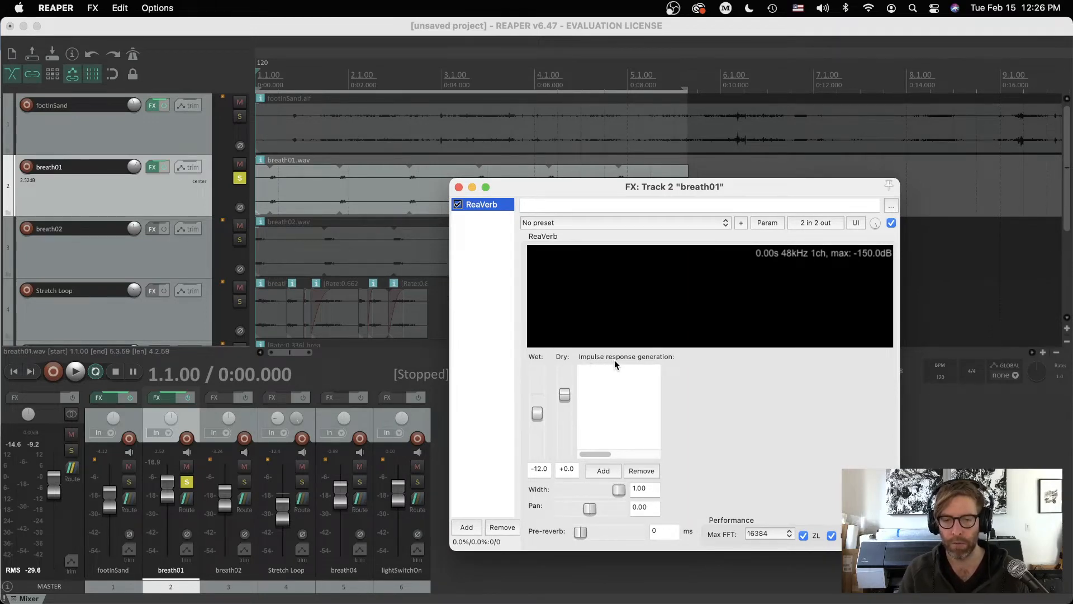
Step: Add a Reverb Generator to ReaVerb's impulse response generation and reposition the FX window slightly
{"action": "left_click", "coordinate": [603, 469]}
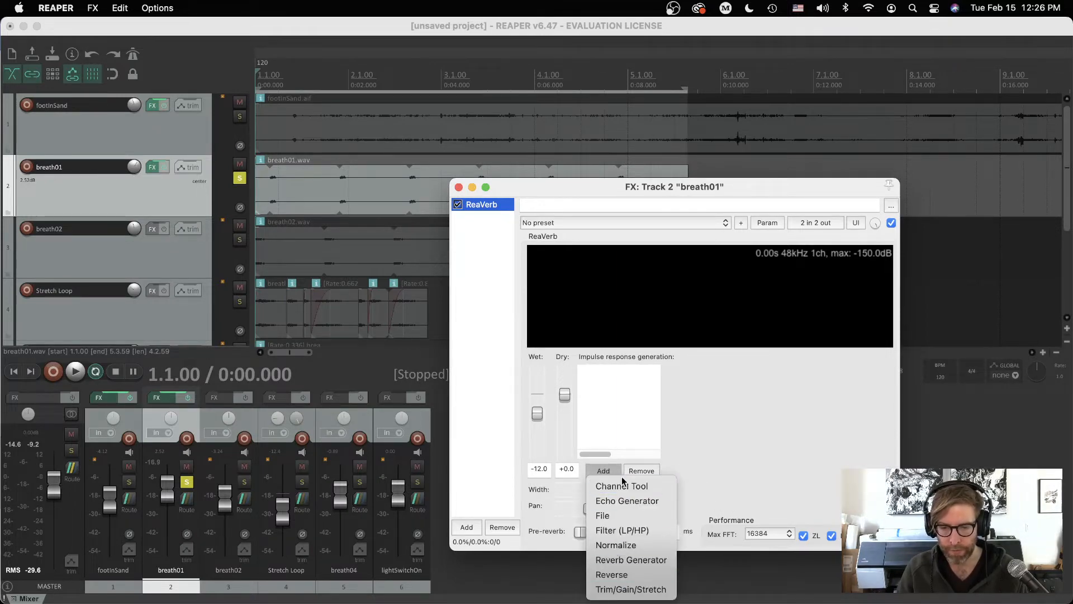
{"action": "left_click", "coordinate": [610, 562]}
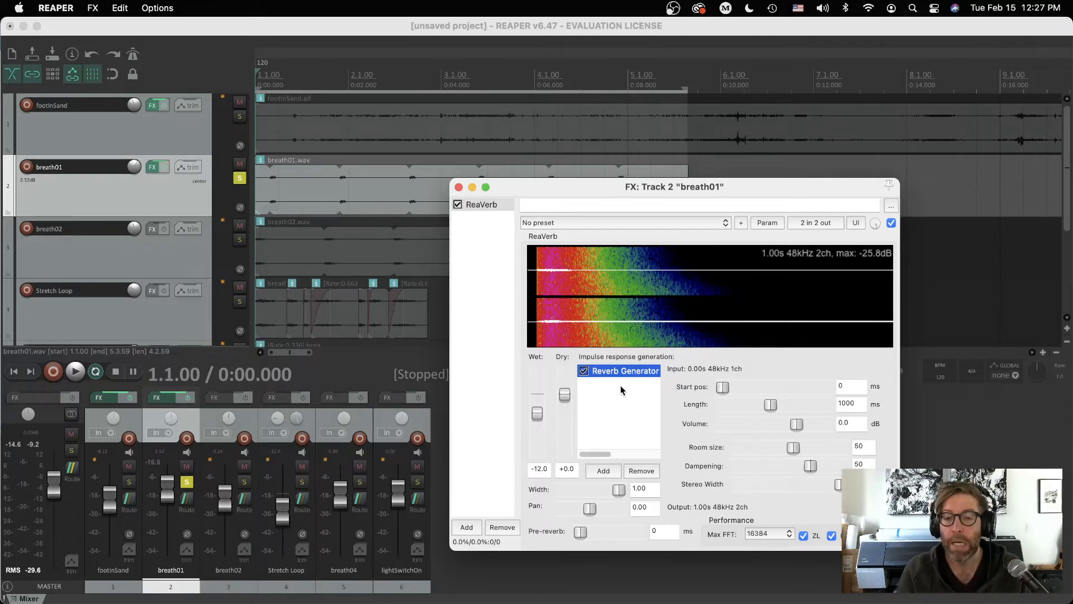
{"action": "left_click", "coordinate": [602, 384]}
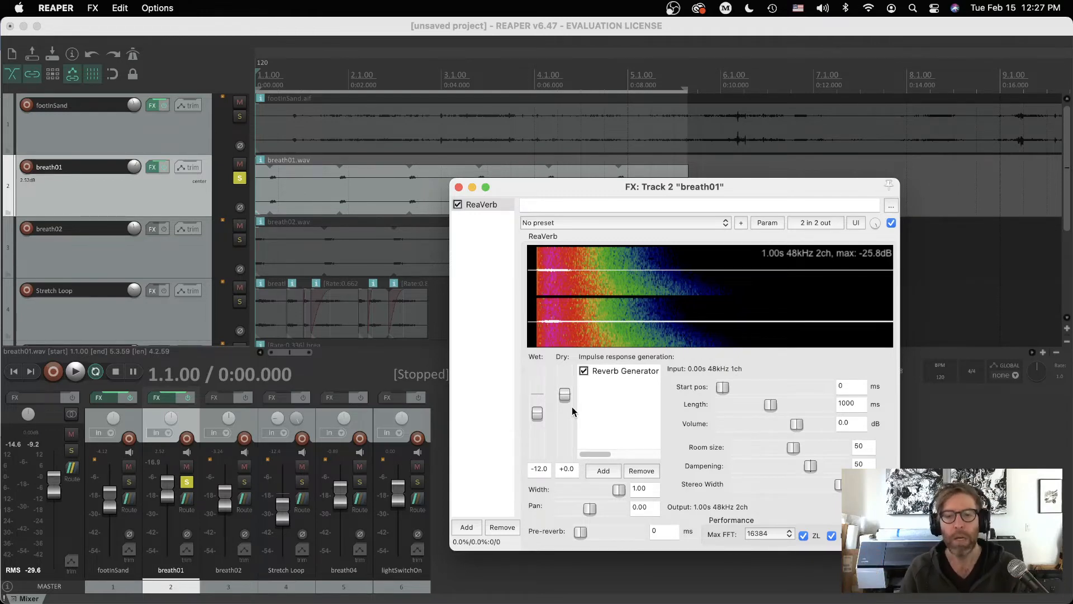
{"action": "left_click_drag", "start_coordinate": [753, 189], "coordinate": [741, 201]}
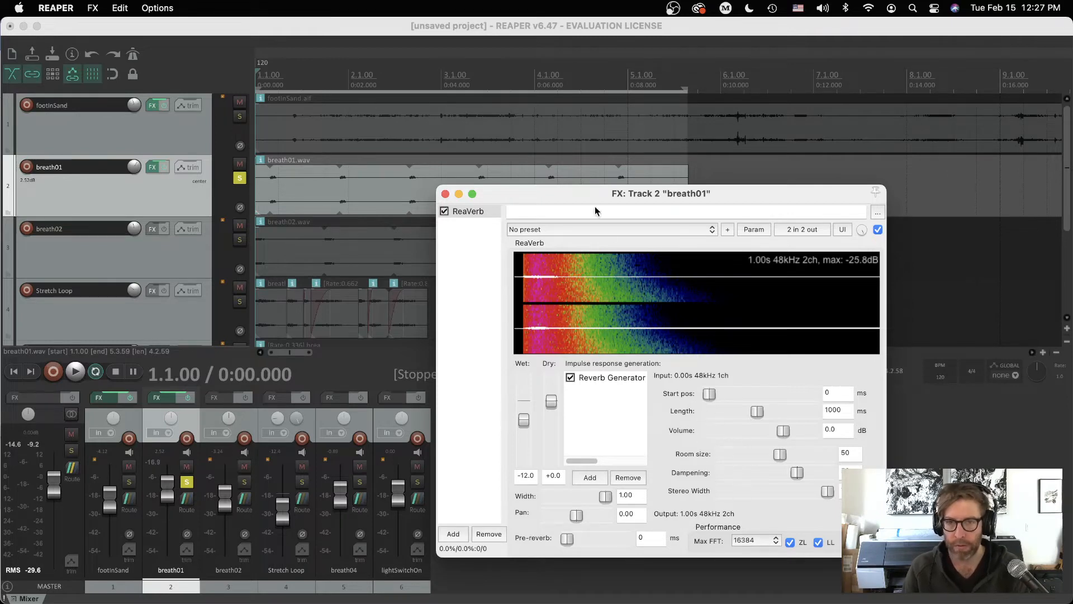
{"action": "left_click_drag", "start_coordinate": [595, 195], "coordinate": [622, 197]}
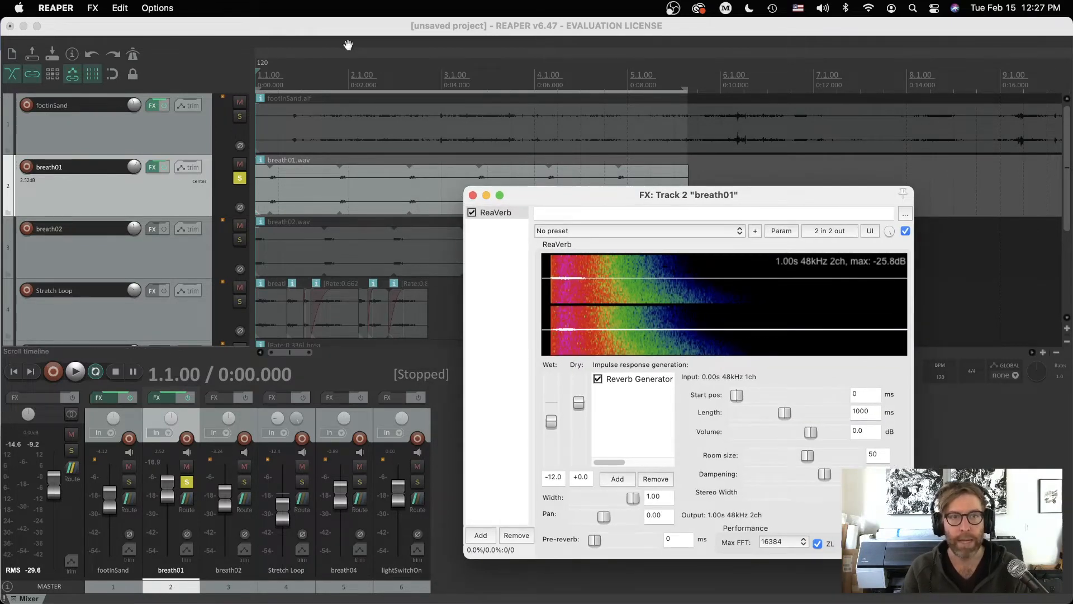
Step: Start playback of breath01 and set the Reverb Generator to about 2981 ms length, +3.2 dB volume and room size 81
{"action": "left_click", "coordinate": [313, 26]}
{"action": "key", "text": "space"}
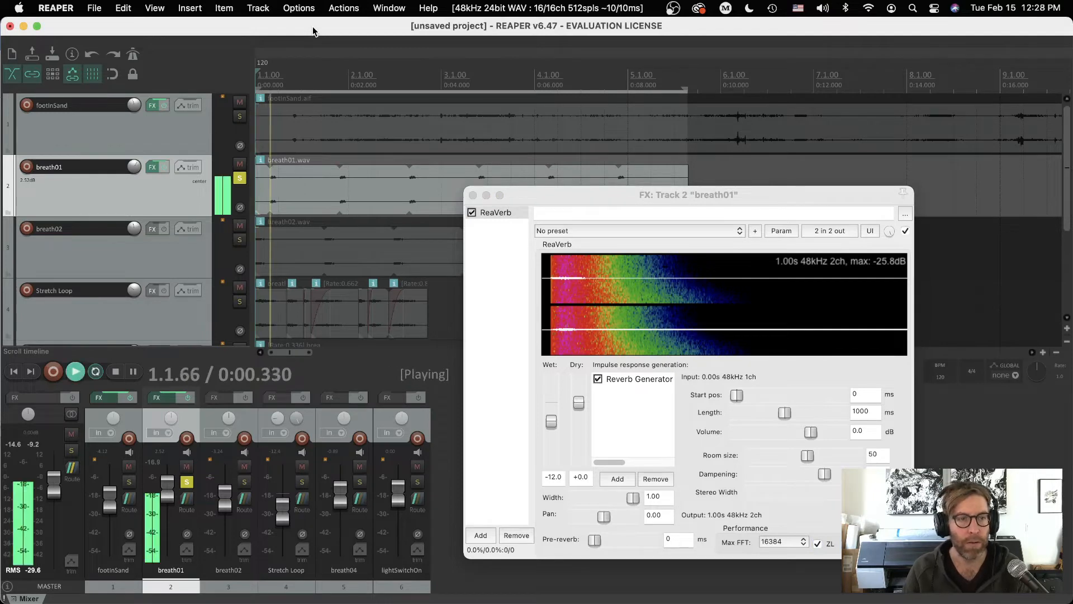
{"action": "left_click_drag", "start_coordinate": [530, 198], "coordinate": [498, 178]}
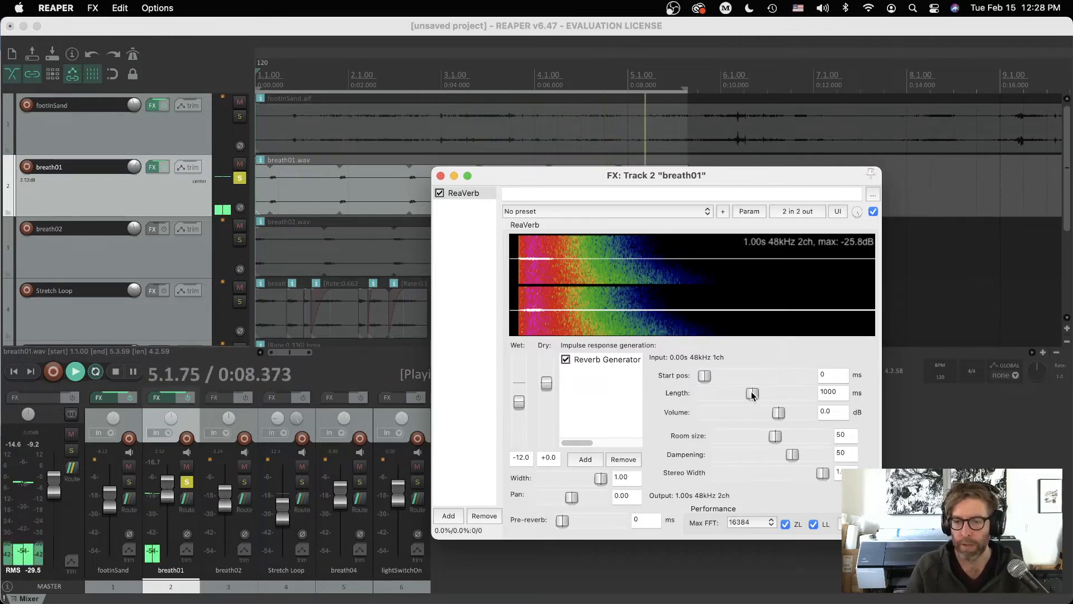
{"action": "left_click_drag", "start_coordinate": [752, 393], "coordinate": [812, 438]}
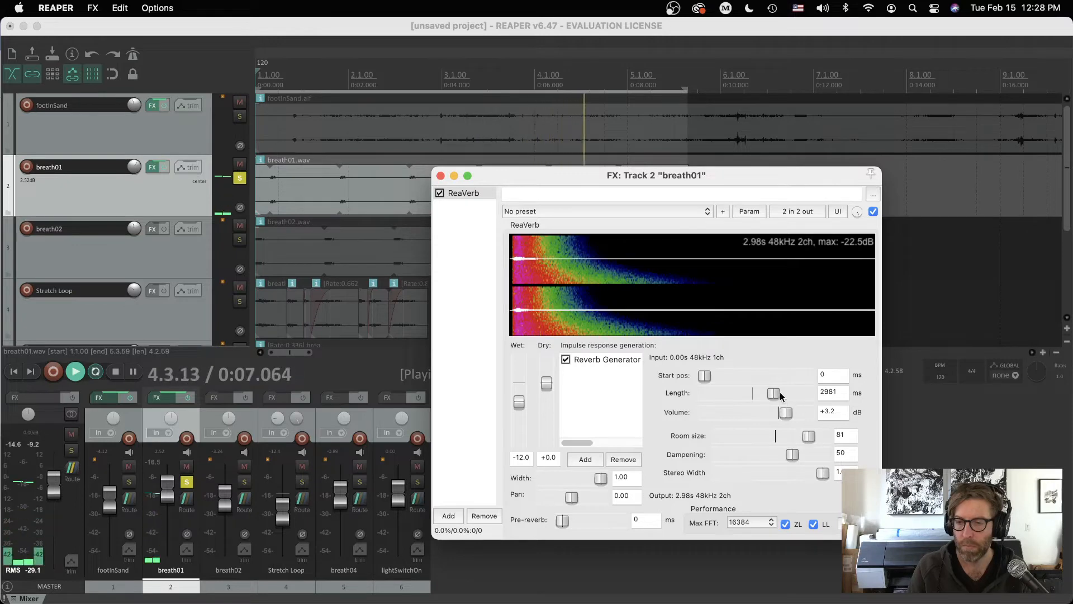
Step: Try a 93 ms reverb length, settle on about 2888 ms with dampening 1 and room size 94, and stop playback
{"action": "left_click_drag", "start_coordinate": [773, 393], "coordinate": [725, 396]}
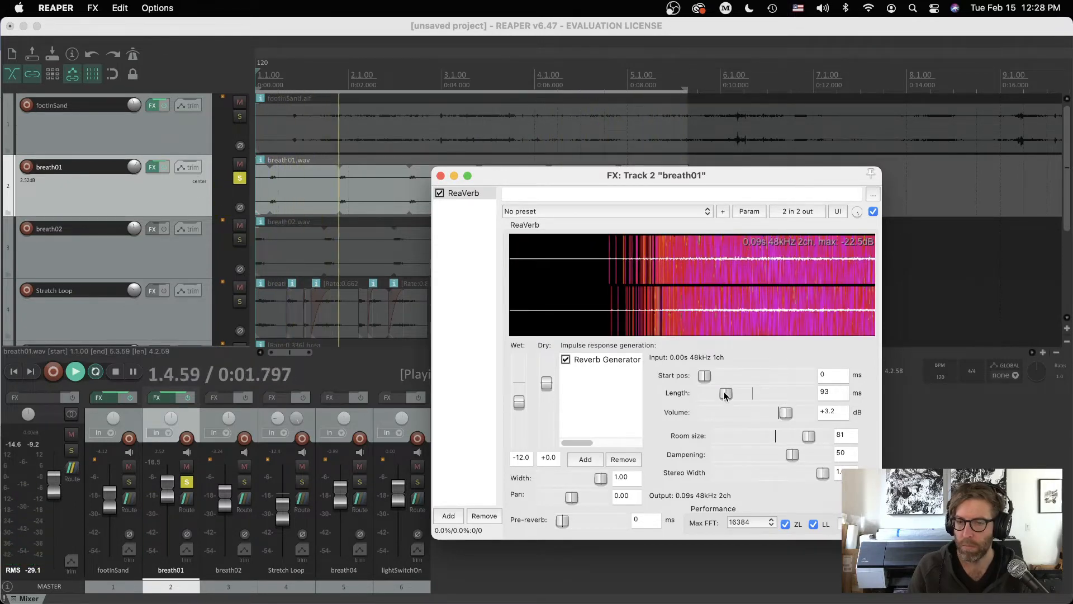
{"action": "left_click_drag", "start_coordinate": [725, 395], "coordinate": [773, 397]}
{"action": "left_click_drag", "start_coordinate": [792, 454], "coordinate": [731, 456]}
{"action": "left_click_drag", "start_coordinate": [808, 436], "coordinate": [822, 439]}
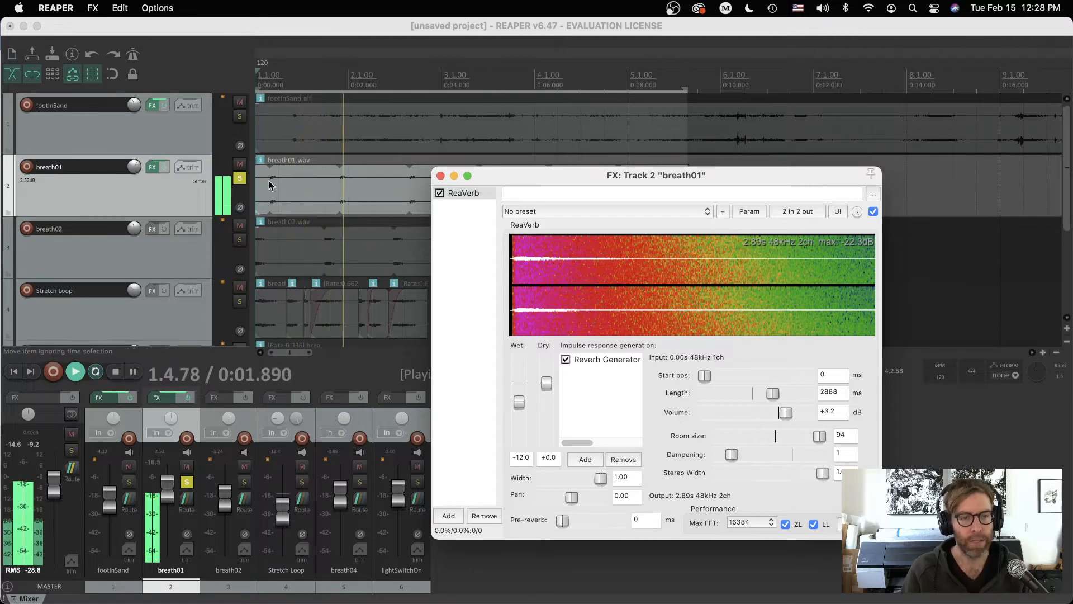
{"action": "left_click", "coordinate": [488, 567]}
{"action": "key", "text": "space"}
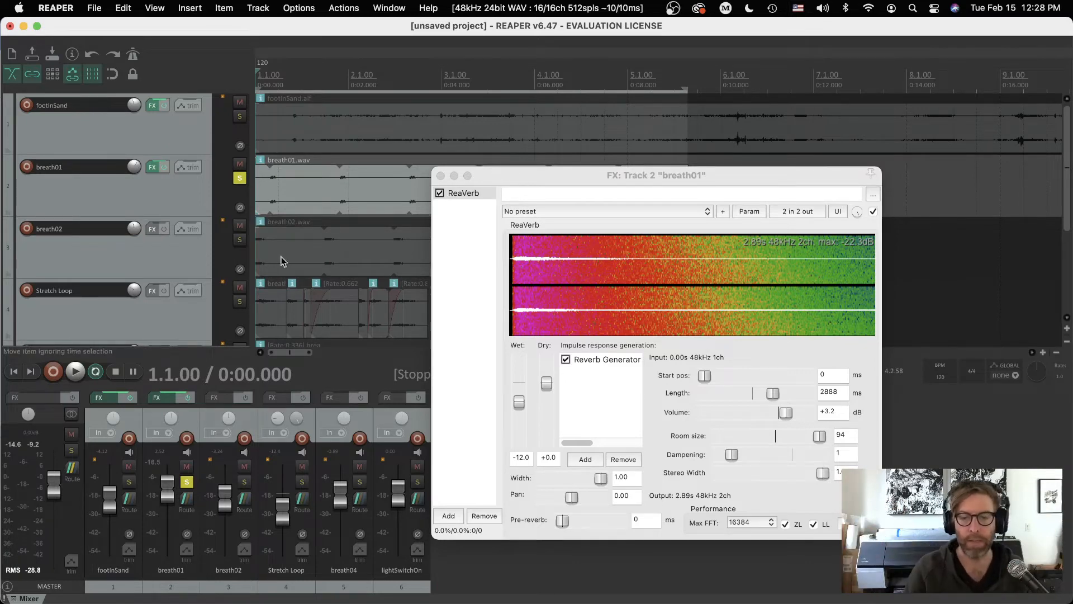
Step: Audition breath01 with the Reverb Generator's stereo width collapsed to mono, and restore the full stereo width during playback
{"action": "left_click_drag", "start_coordinate": [819, 476], "coordinate": [773, 475]}
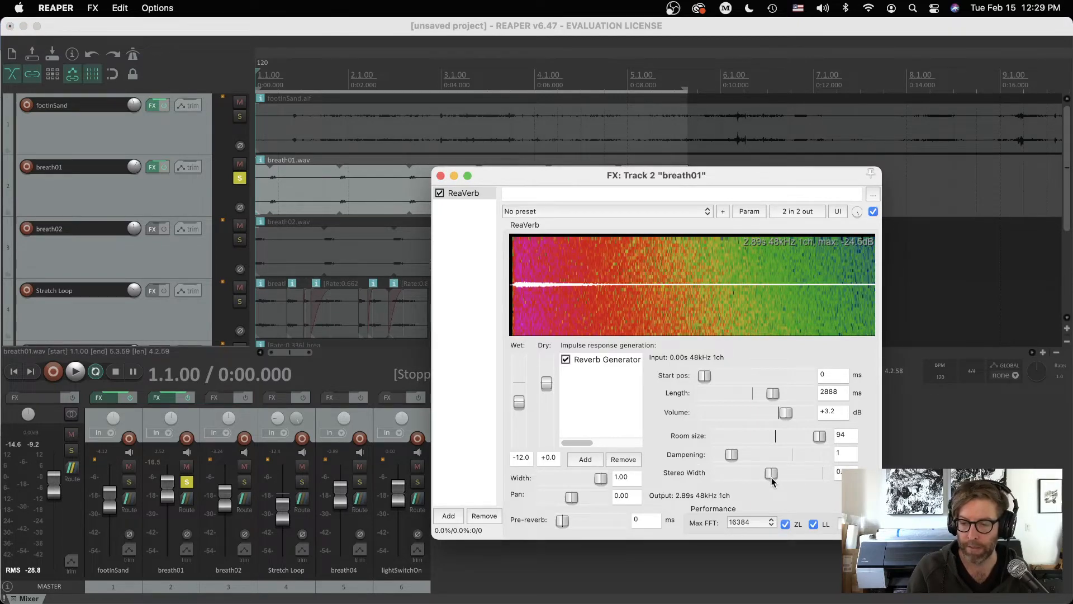
{"action": "left_click", "coordinate": [527, 571]}
{"action": "key", "text": "space"}
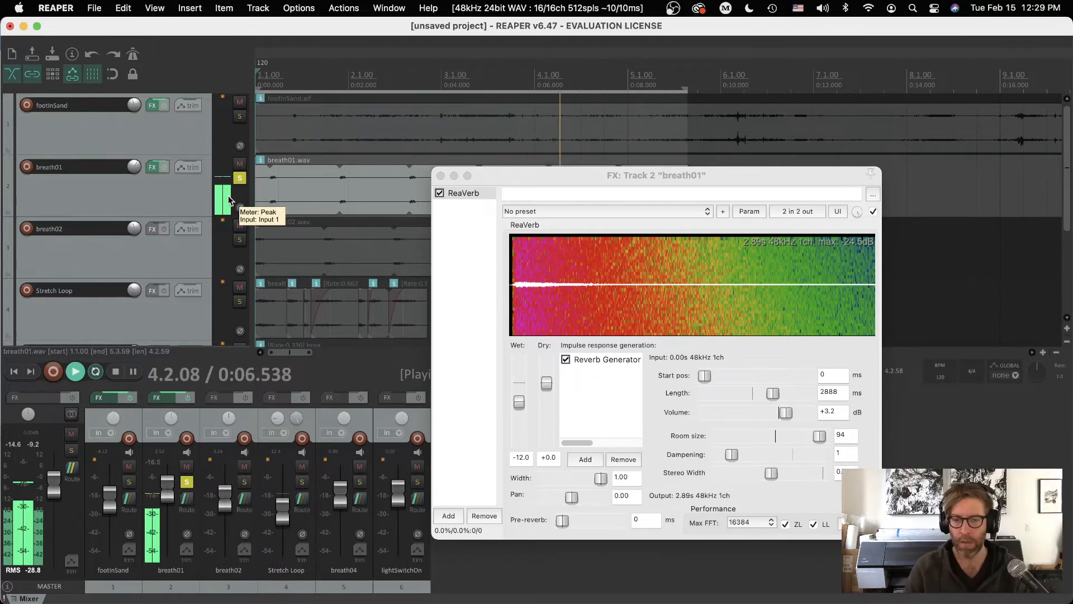
{"action": "left_click_drag", "start_coordinate": [772, 474], "coordinate": [844, 467]}
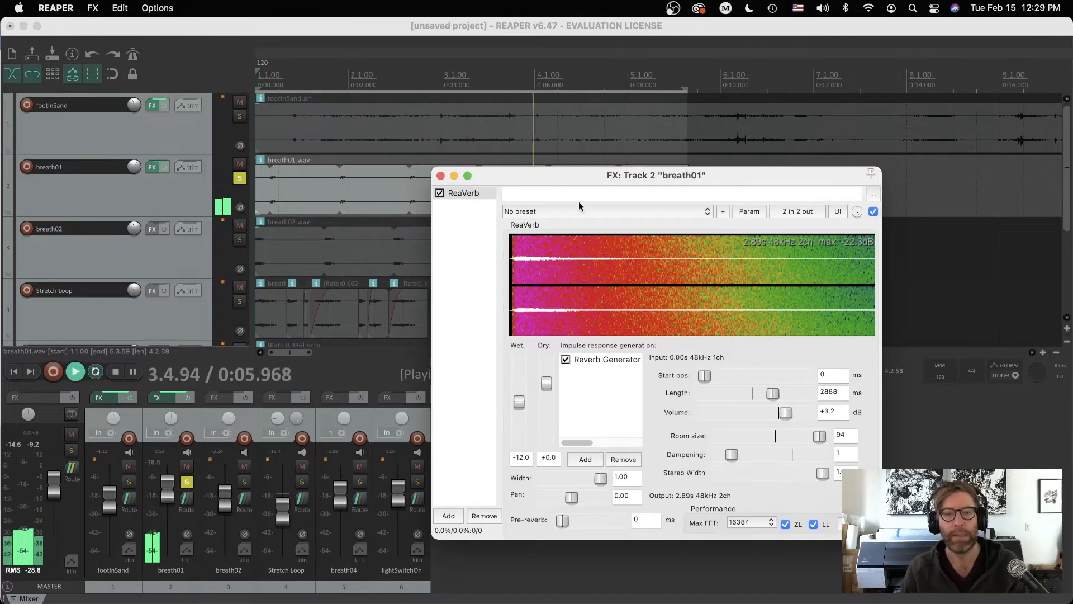
{"action": "left_click_drag", "start_coordinate": [529, 176], "coordinate": [538, 179]}
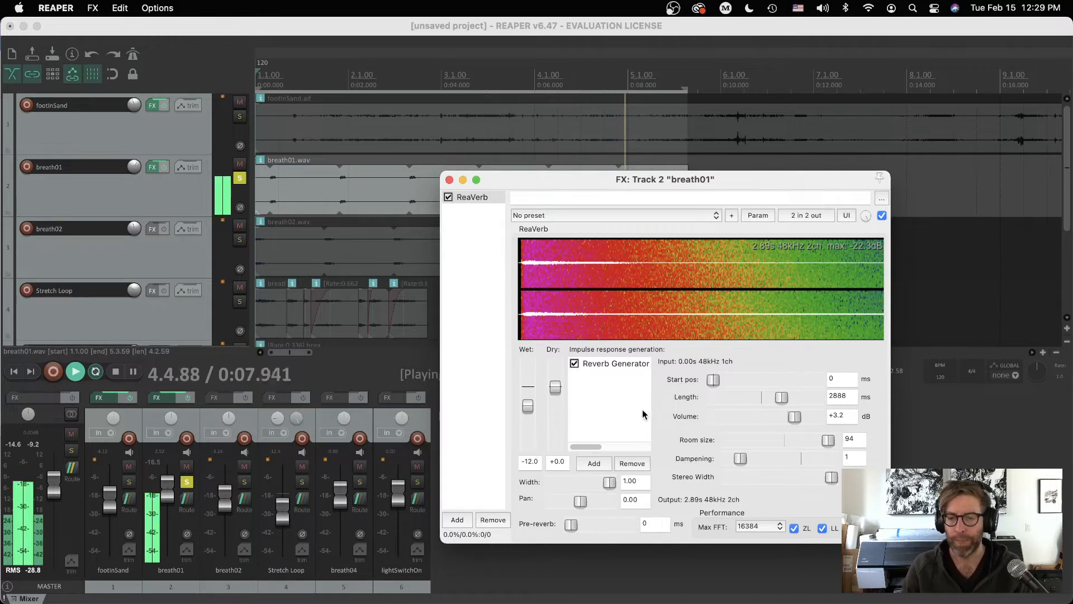
Step: Try a Reverb Generator room size of about 30, settle on 55, close breath01's FX window and stop playback
{"action": "left_click_drag", "start_coordinate": [828, 439], "coordinate": [726, 445]}
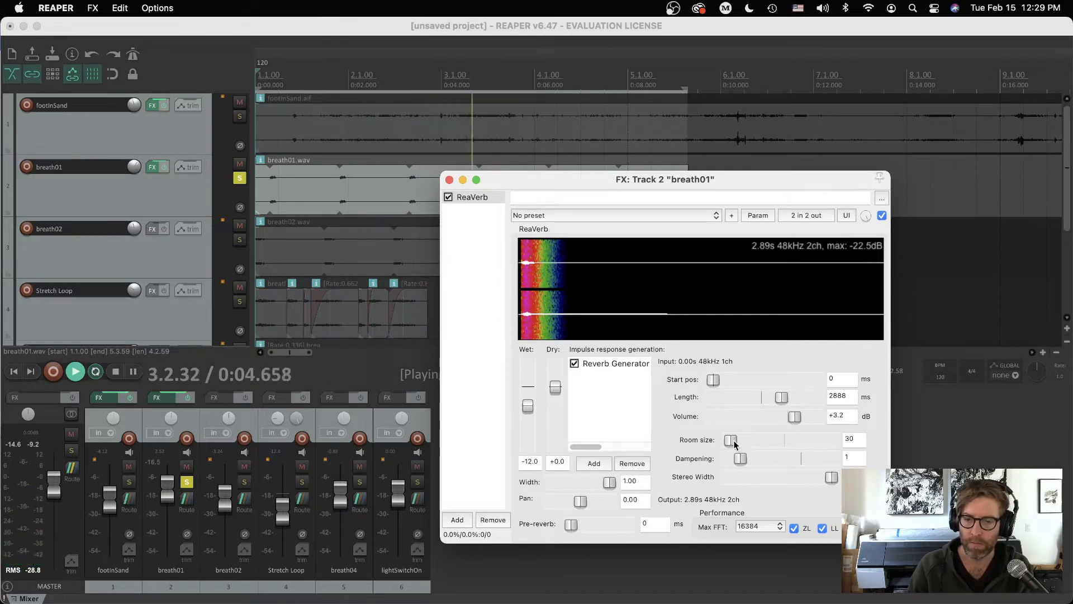
{"action": "left_click_drag", "start_coordinate": [743, 458], "coordinate": [790, 457]}
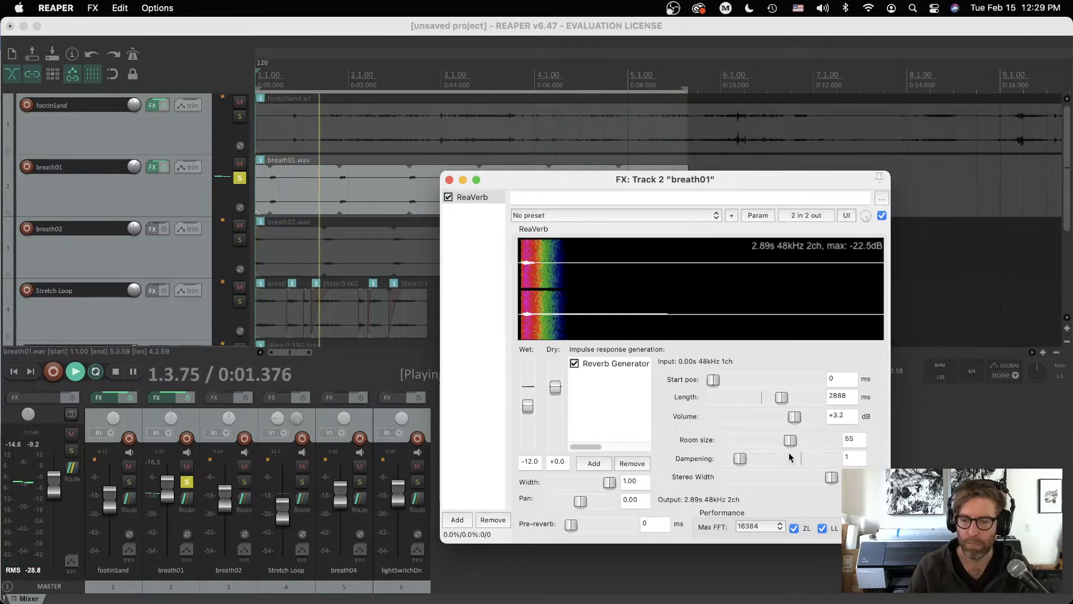
{"action": "left_click_drag", "start_coordinate": [448, 184], "coordinate": [470, 188]}
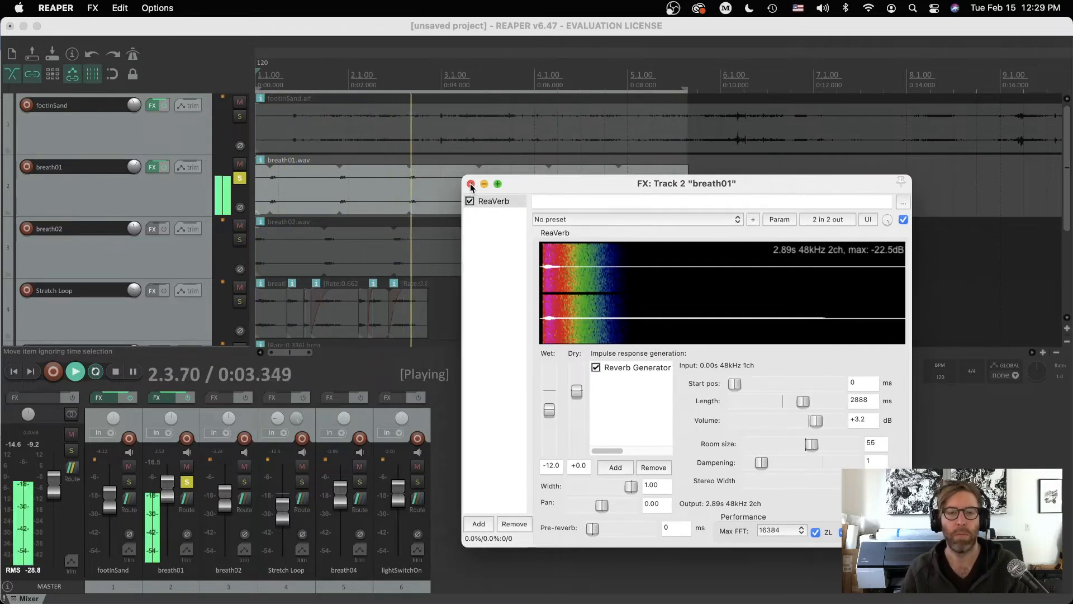
{"action": "left_click", "coordinate": [471, 185]}
{"action": "key", "text": "space"}
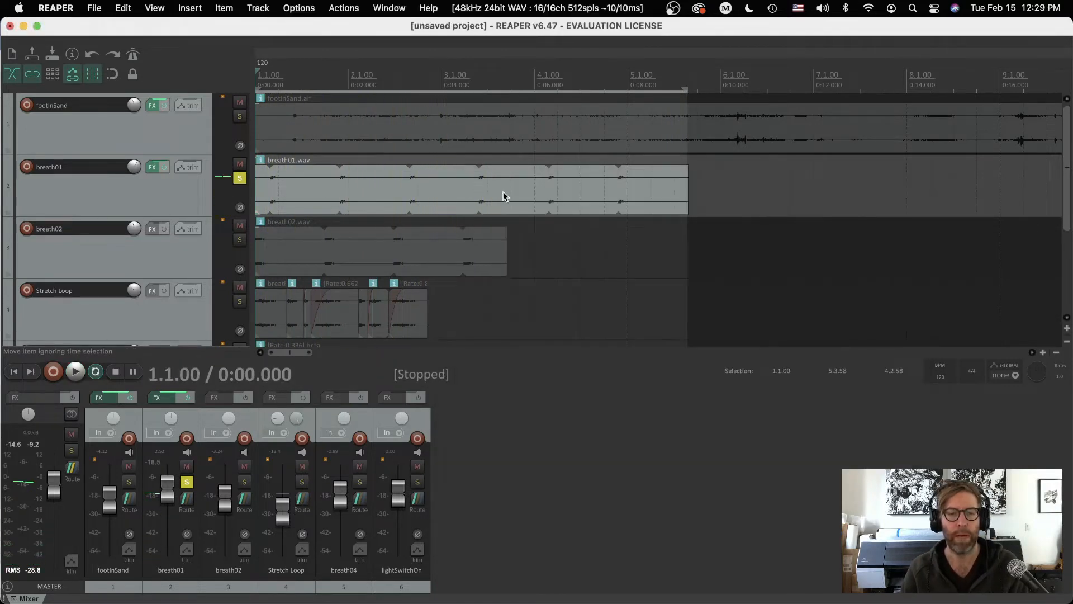
Step: Move the solo from breath01 to breath02, extend the breath02 item to the end of the time selection and audition it
{"action": "left_click", "coordinate": [240, 178]}
{"action": "left_click", "coordinate": [240, 239]}
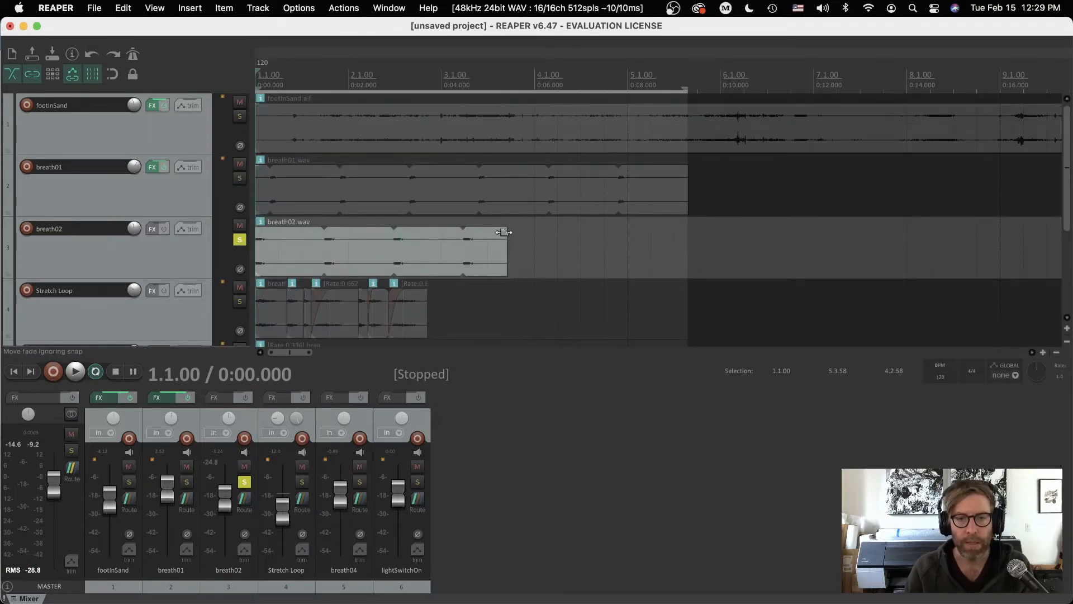
{"action": "left_click_drag", "start_coordinate": [506, 272], "coordinate": [687, 272]}
{"action": "key", "text": "space"}
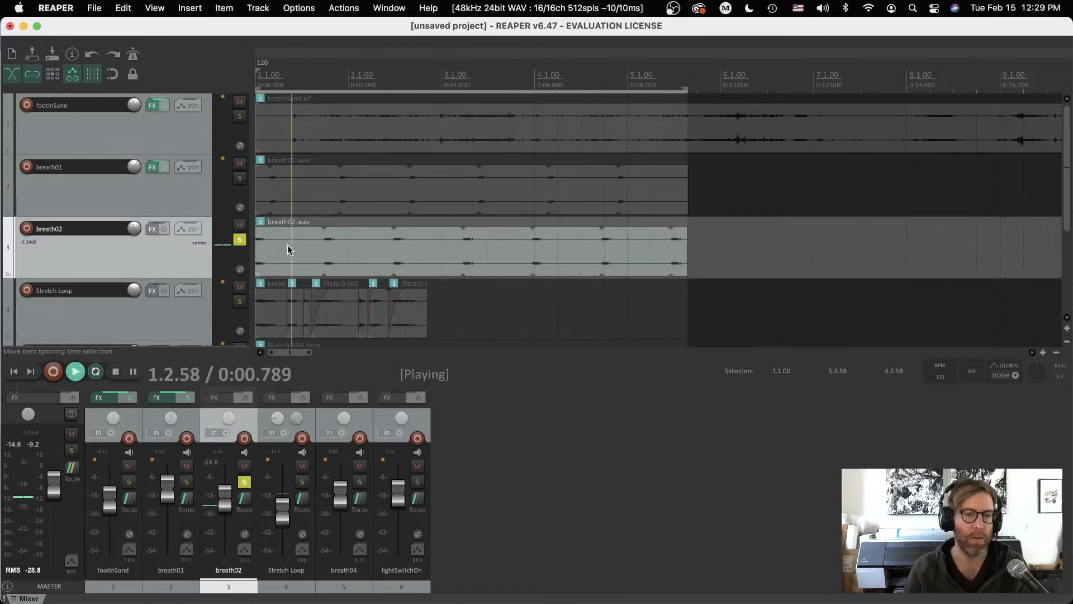
{"action": "key", "text": "space"}
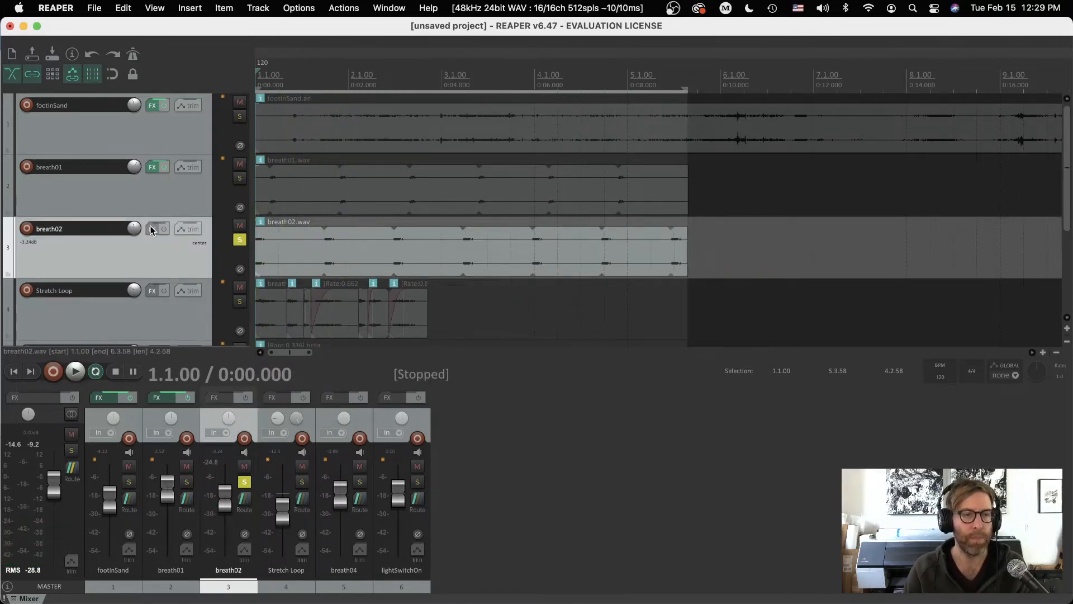
Step: Add the ReaDelay (Cockos) plugin from the Delay category to breath02 and move its FX window below the track's item
{"action": "left_click", "coordinate": [151, 229]}
{"action": "left_click", "coordinate": [551, 100]}
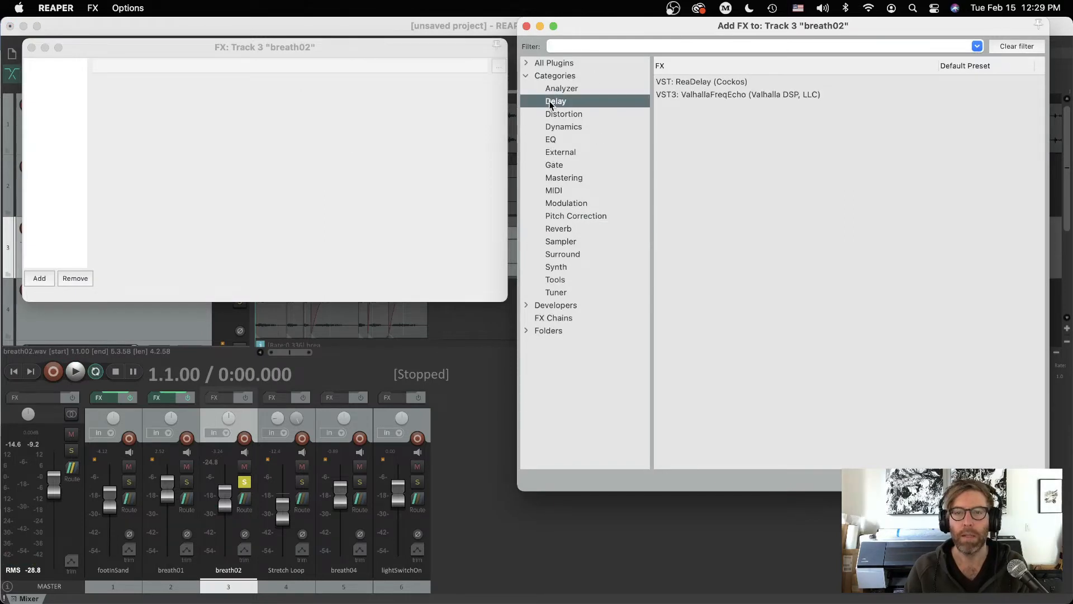
{"action": "left_click", "coordinate": [704, 95]}
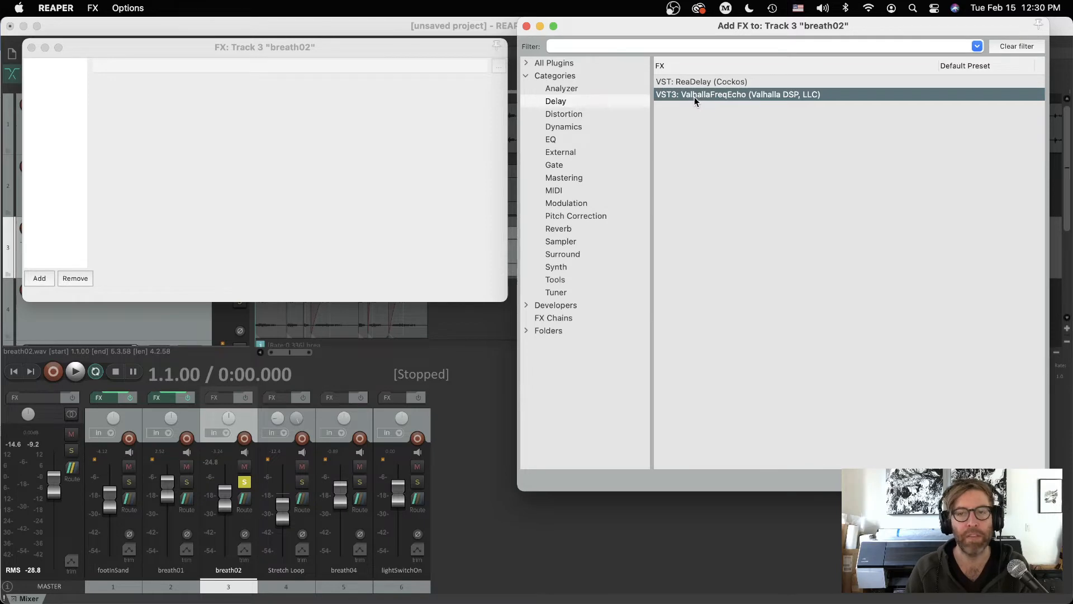
{"action": "left_click", "coordinate": [681, 84]}
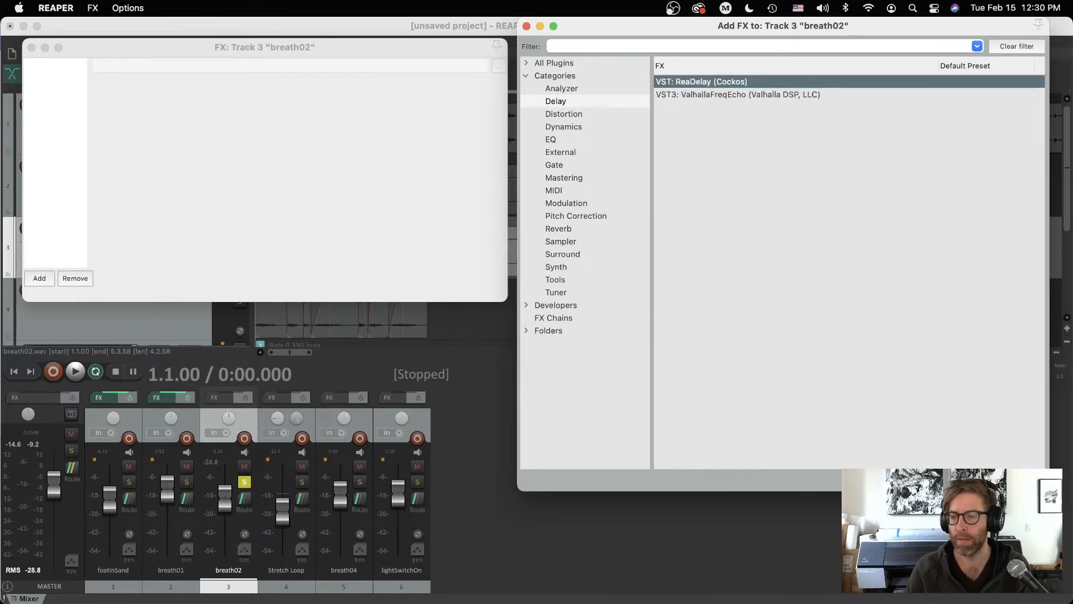
{"action": "key", "text": "Return"}
{"action": "left_click_drag", "start_coordinate": [214, 45], "coordinate": [593, 295]}
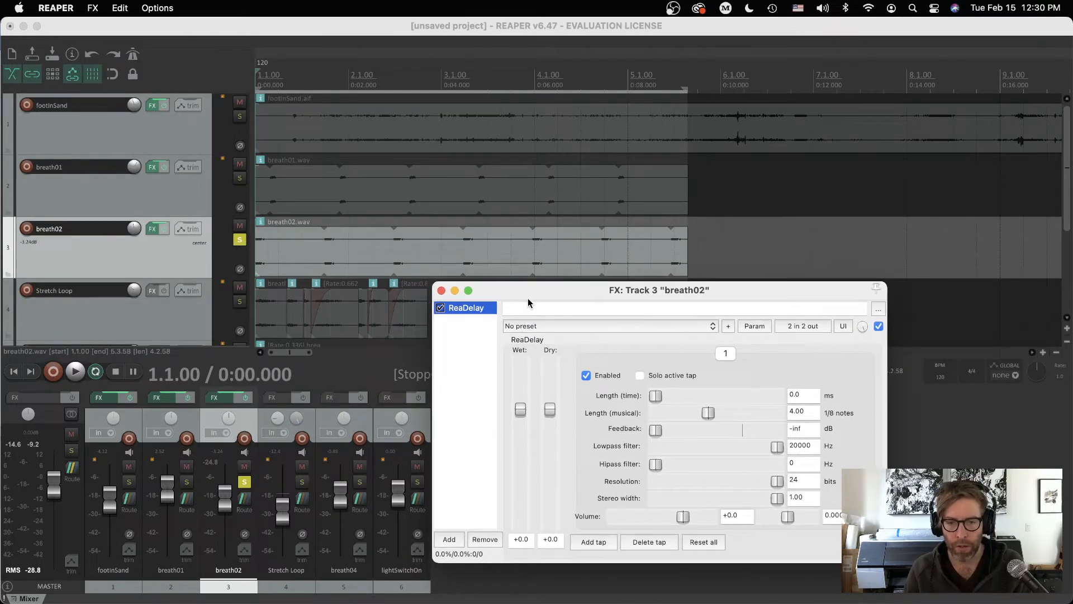
{"action": "left_click_drag", "start_coordinate": [528, 299], "coordinate": [519, 287]}
Step: Audition breath02 with ReaDelay, setting the musical length to 1 eighth note and the feedback to about -6.6 dB
{"action": "key", "text": "space"}
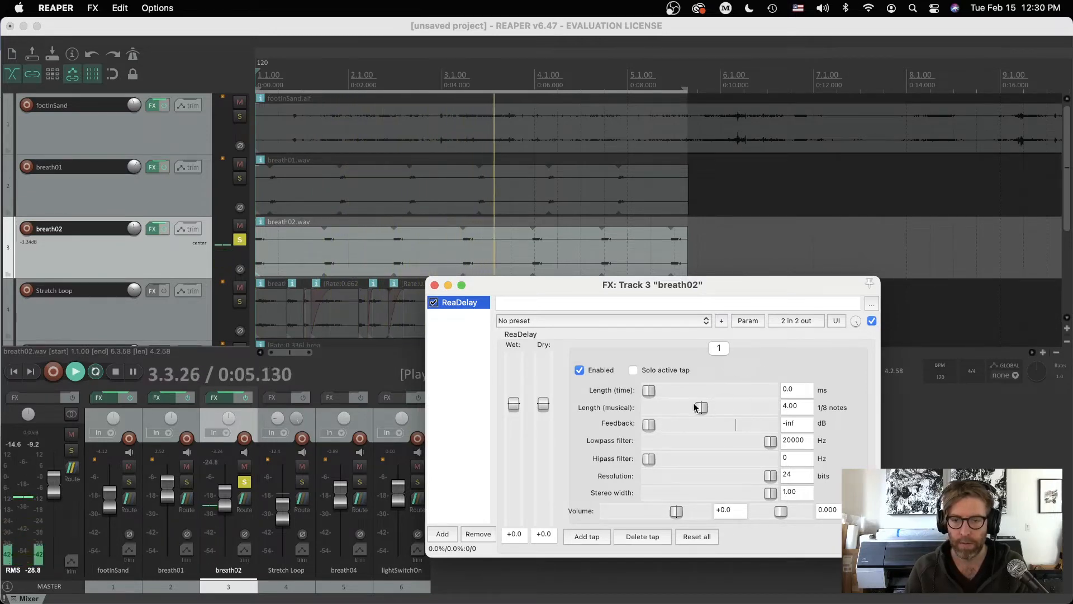
{"action": "key", "text": "space"}
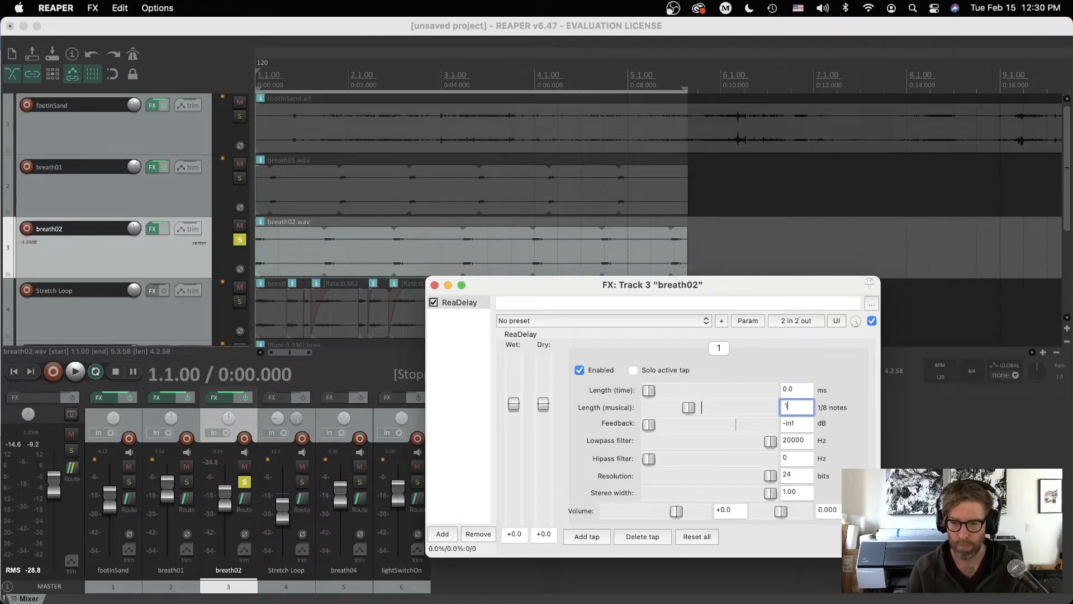
{"action": "left_click", "coordinate": [916, 491]}
{"action": "key", "text": "space"}
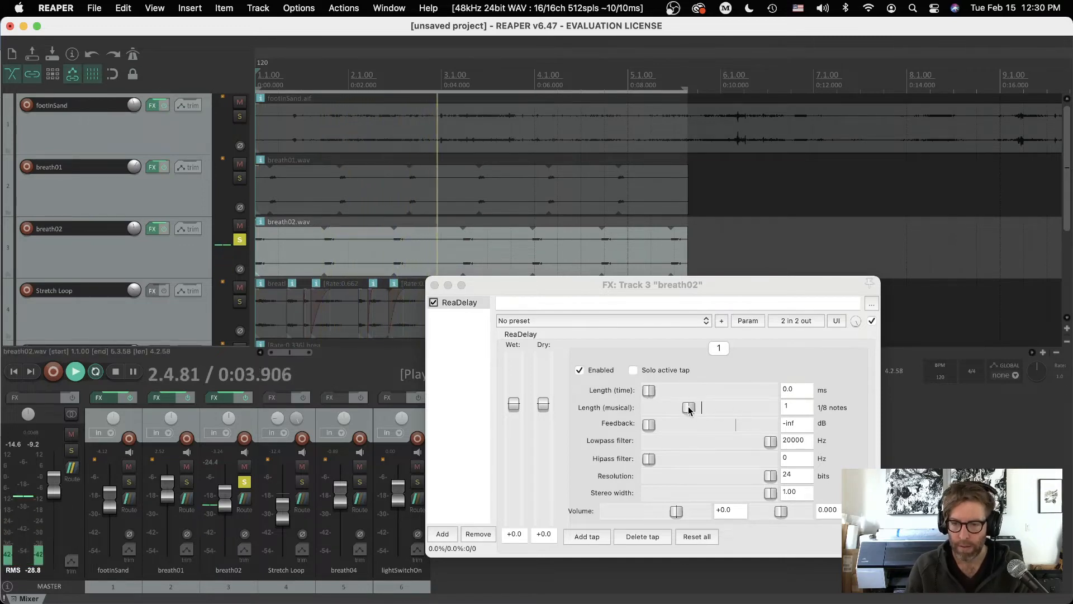
{"action": "left_click_drag", "start_coordinate": [657, 424], "coordinate": [719, 430]}
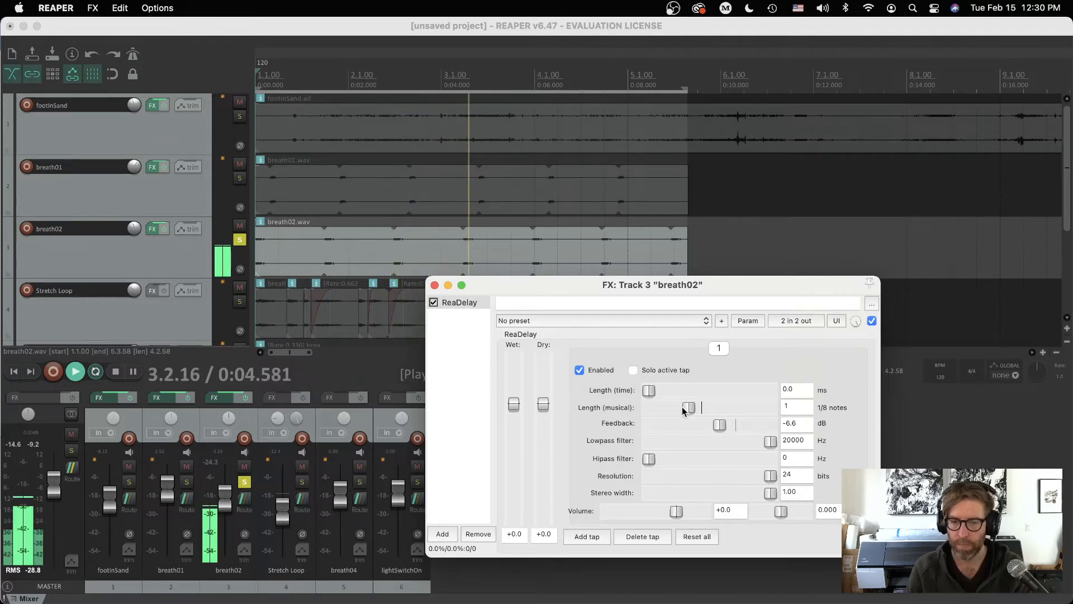
Step: Try musical delay lengths of about 2.17, 2.34 and 3.99 eighth notes during playback, and stop playback
{"action": "left_click_drag", "start_coordinate": [689, 408], "coordinate": [695, 407]}
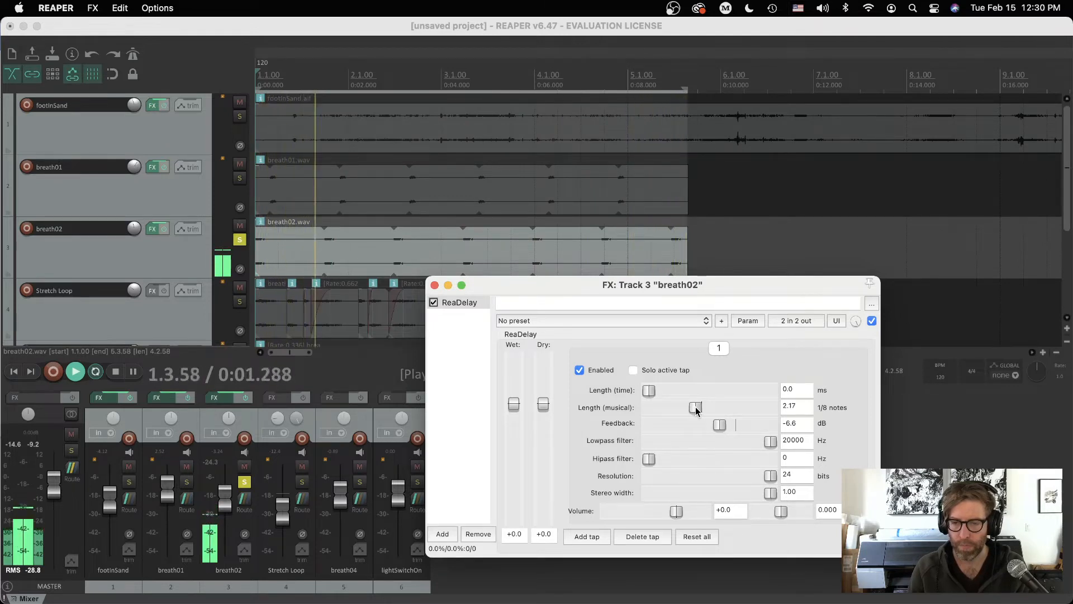
{"action": "left_click_drag", "start_coordinate": [695, 408], "coordinate": [696, 408]}
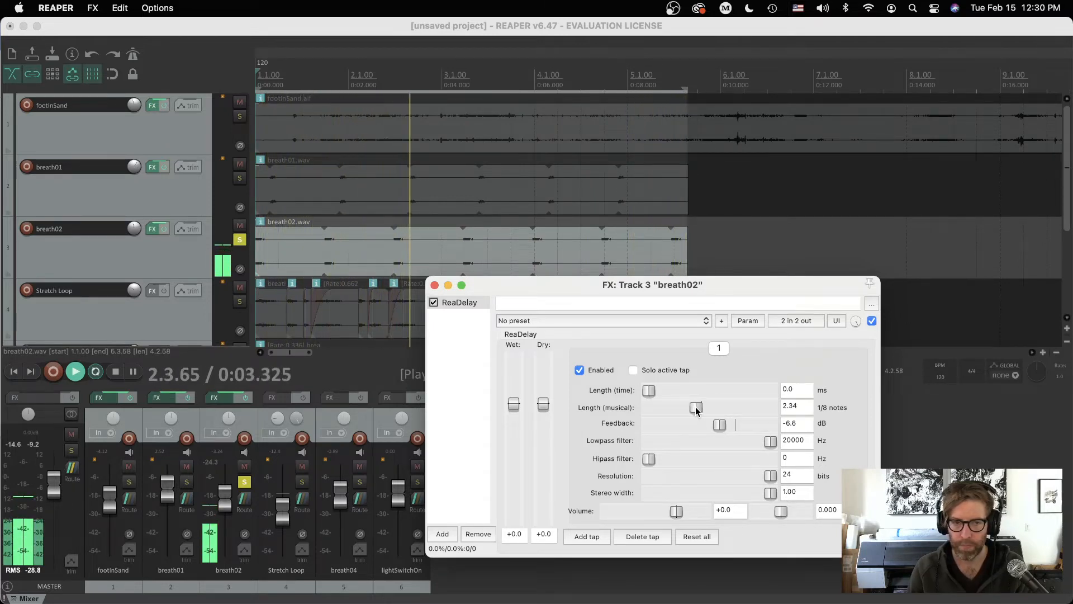
{"action": "mouse_move", "coordinate": [696, 407]}
{"action": "left_mouse_down"}
{"action": "mouse_move", "coordinate": [678, 407]}
{"action": "mouse_move", "coordinate": [735, 409]}
{"action": "mouse_move", "coordinate": [679, 420]}
{"action": "mouse_move", "coordinate": [675, 410]}
{"action": "mouse_move", "coordinate": [694, 410]}
{"action": "mouse_move", "coordinate": [658, 391]}
{"action": "mouse_move", "coordinate": [742, 395]}
{"action": "mouse_move", "coordinate": [677, 391]}
{"action": "mouse_move", "coordinate": [716, 394]}
{"action": "mouse_move", "coordinate": [683, 400]}
{"action": "left_mouse_up"}
{"action": "double_click", "coordinate": [682, 392]}
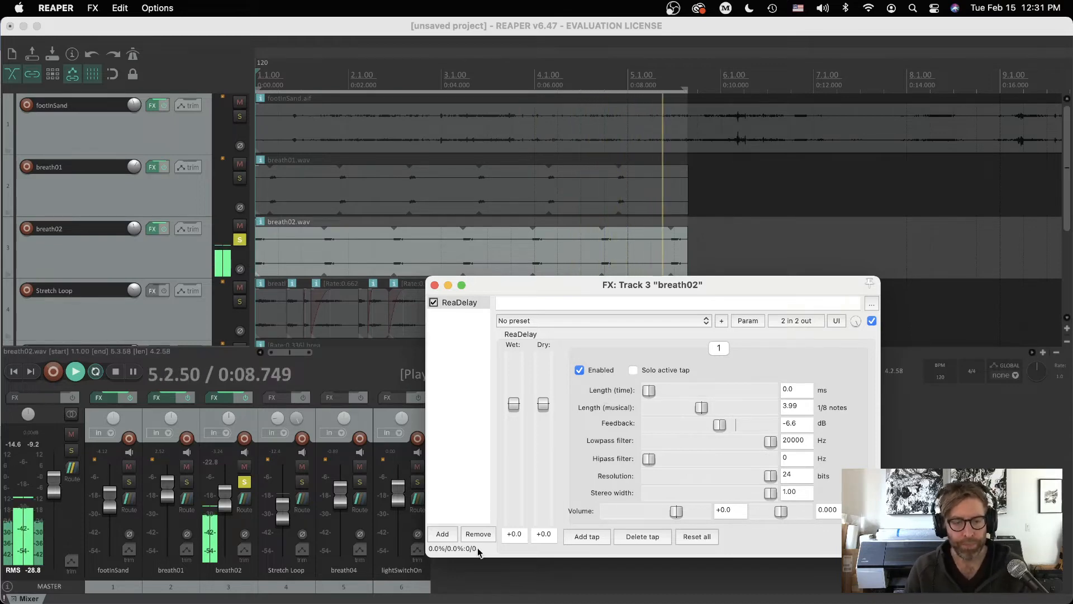
{"action": "left_click", "coordinate": [491, 575]}
{"action": "key", "text": "space"}
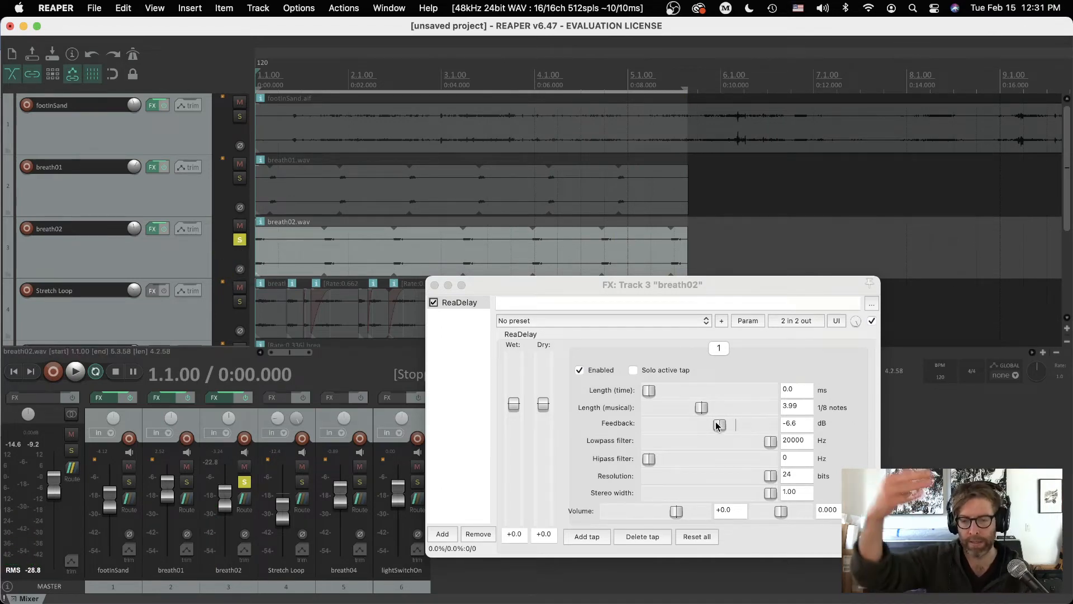
Step: Set ReaDelay's musical length to 2 eighth notes, feedback to about -2.8 dB and lowpass filter to about 4940 Hz
{"action": "left_click", "coordinate": [806, 410]}
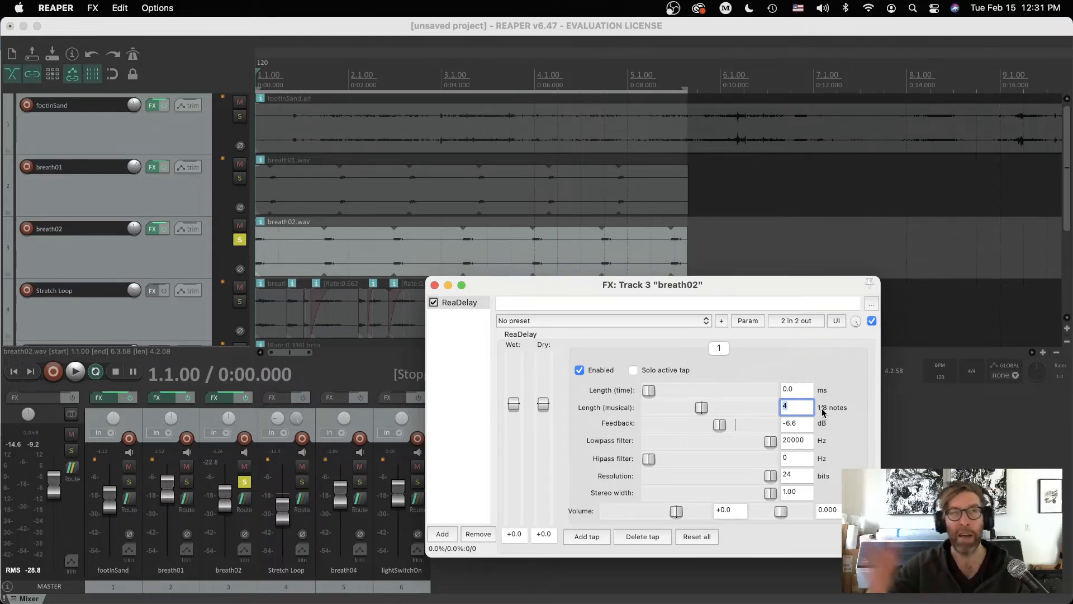
{"action": "type", "text": "2"}
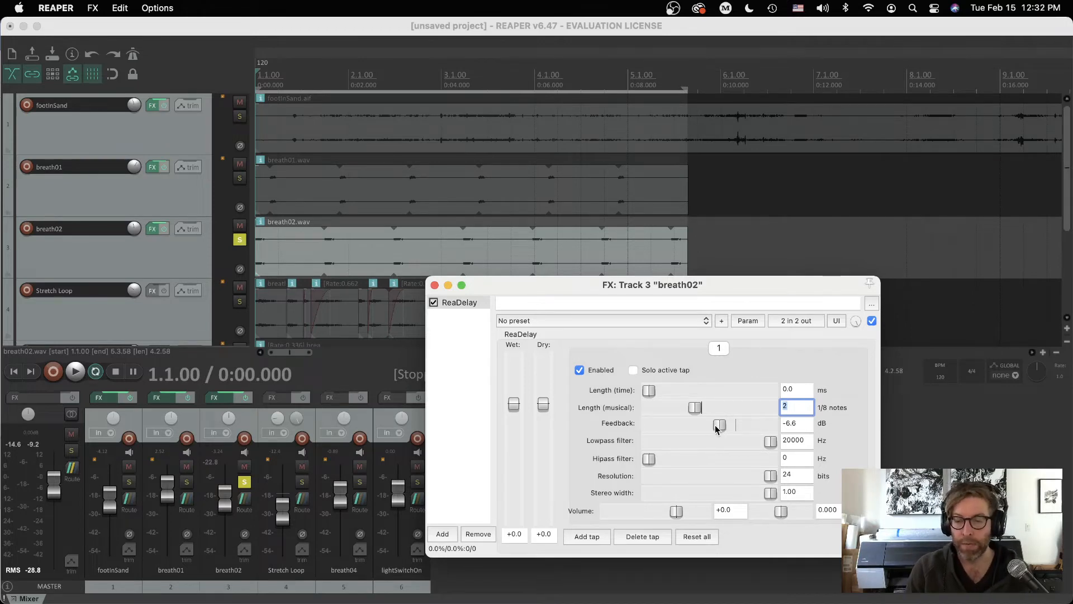
{"action": "left_click_drag", "start_coordinate": [721, 427], "coordinate": [729, 427]}
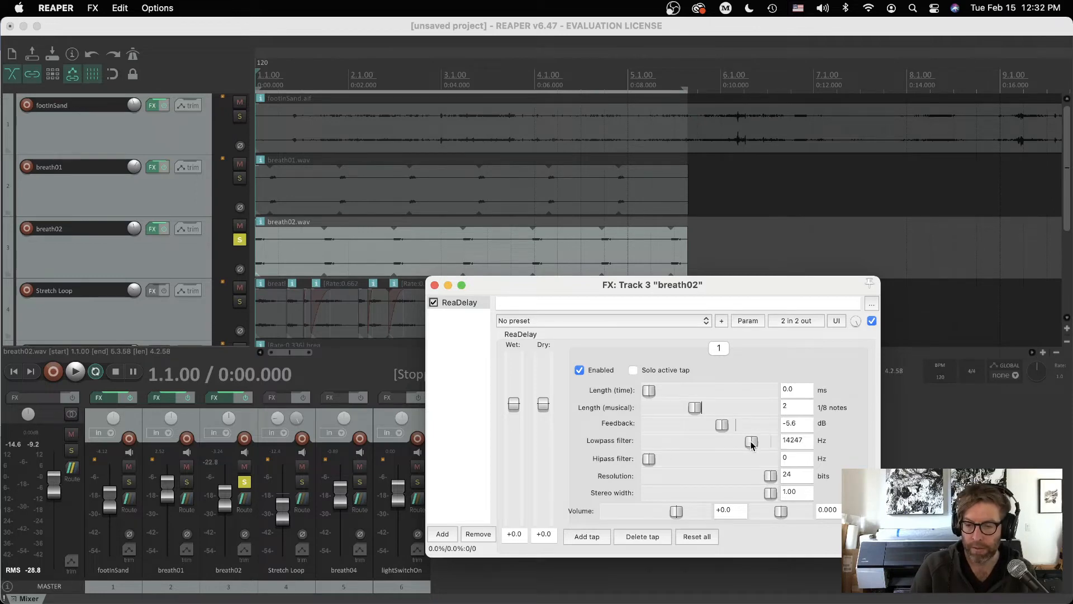
{"action": "left_click_drag", "start_coordinate": [735, 445], "coordinate": [721, 445]}
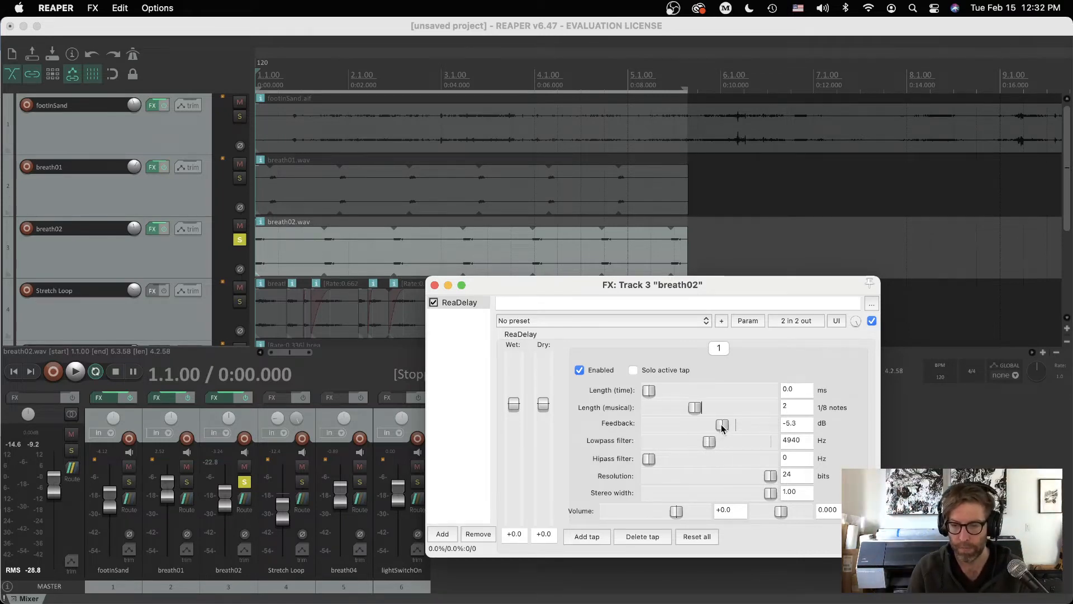
{"action": "left_click_drag", "start_coordinate": [721, 424], "coordinate": [729, 424]}
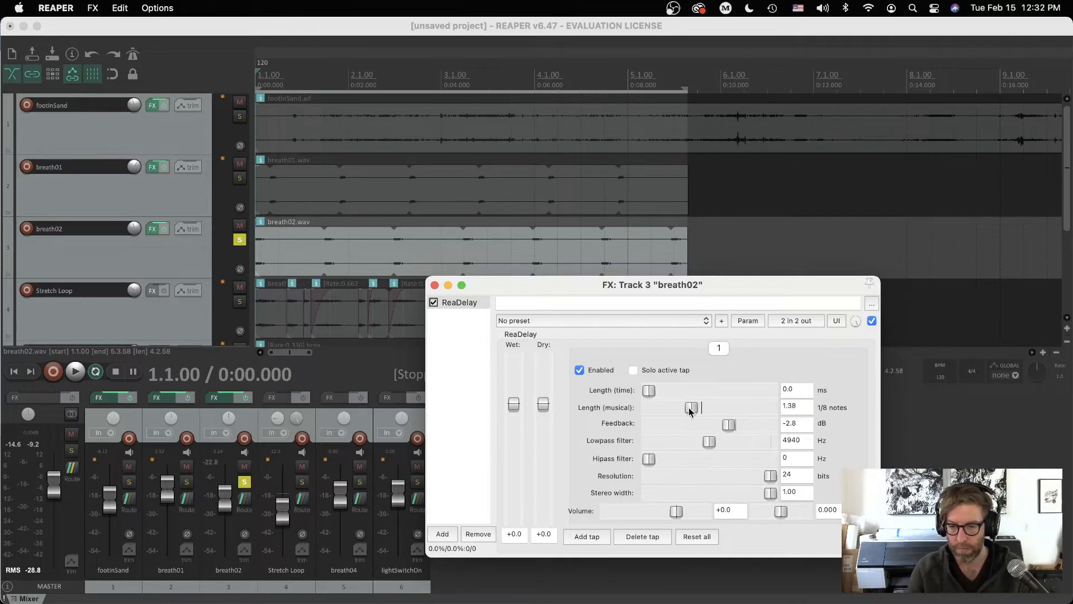
Step: Play breath02 with a musical length of about 1.10, lowering the lowpass filter to about 3011 Hz and raising the tap volume to +6.5 dB
{"action": "key", "text": "space"}
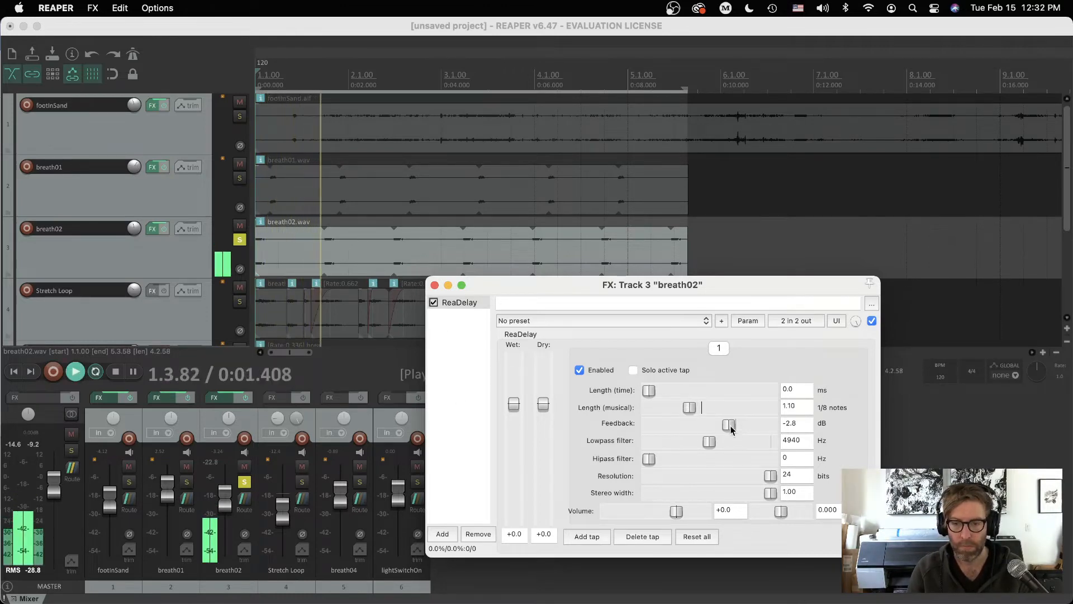
{"action": "left_click_drag", "start_coordinate": [708, 445], "coordinate": [693, 447]}
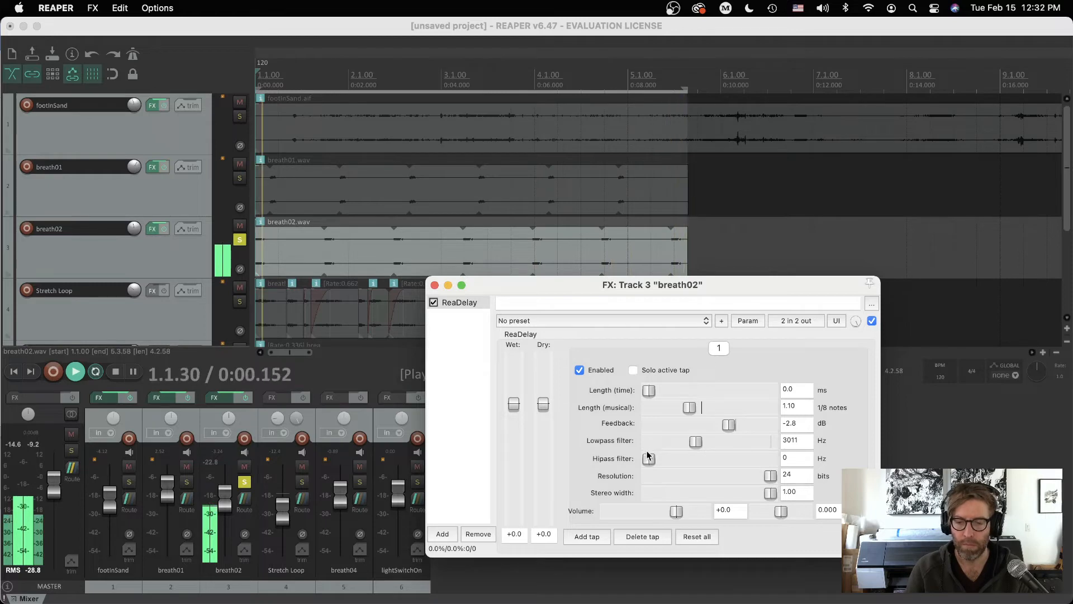
{"action": "left_click_drag", "start_coordinate": [676, 511], "coordinate": [691, 515]}
{"action": "left_click_drag", "start_coordinate": [792, 515], "coordinate": [781, 512]}
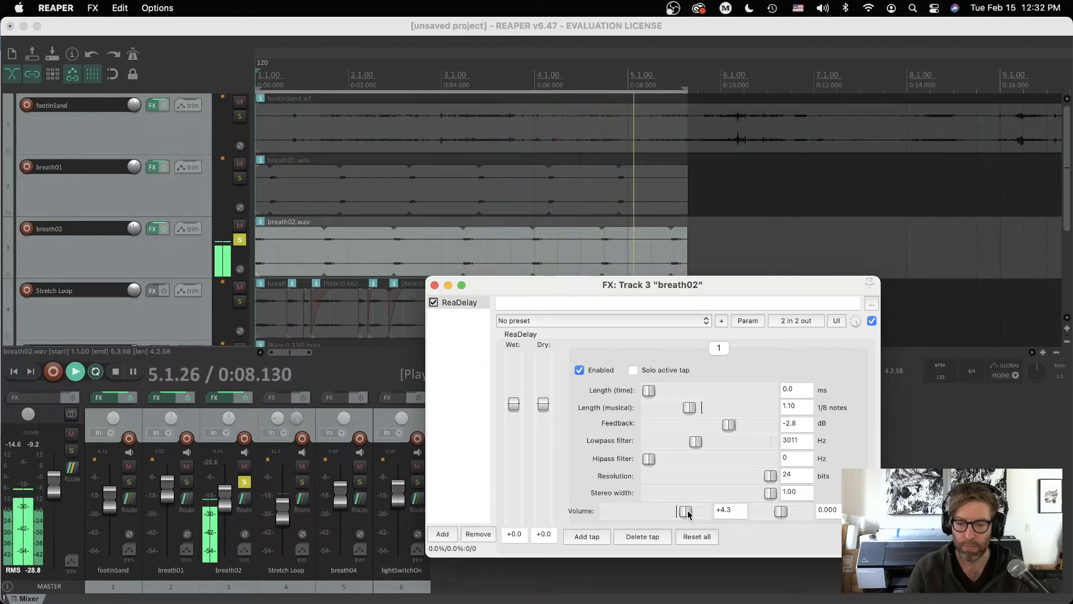
{"action": "left_click_drag", "start_coordinate": [689, 515], "coordinate": [693, 514]}
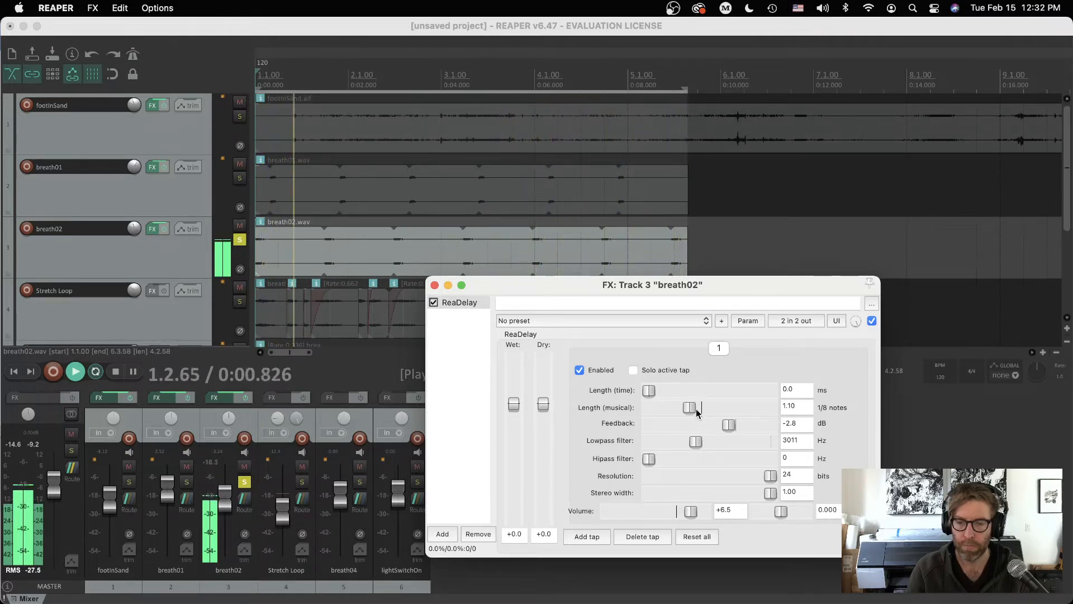
Step: Try musical delay lengths of 3.99 and 1 eighth notes, and settle on .5 during playback
{"action": "left_click_drag", "start_coordinate": [697, 413], "coordinate": [774, 411]}
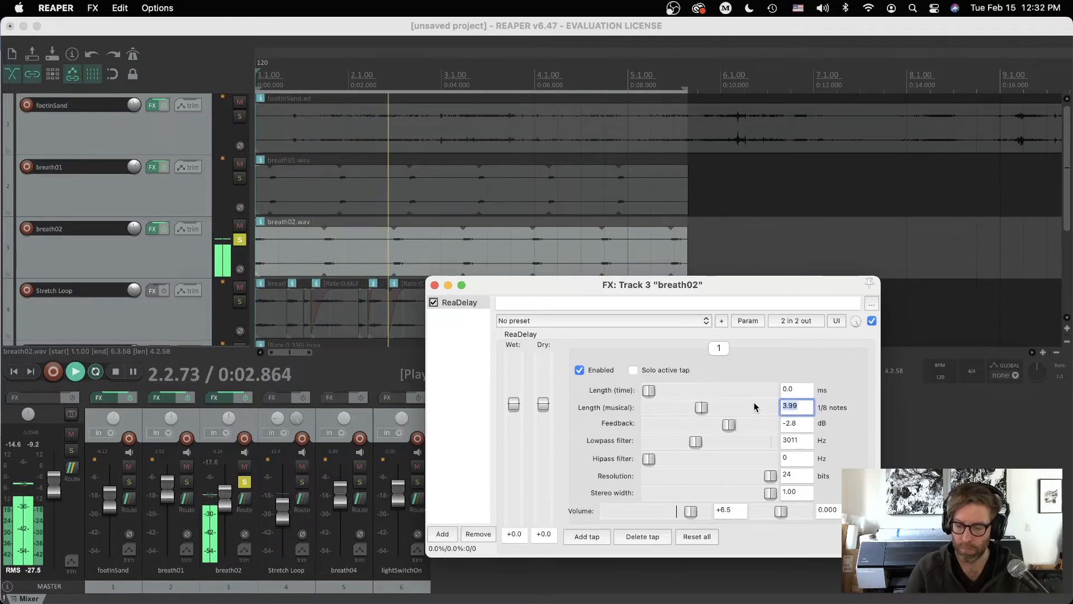
{"action": "type", "text": "1"}
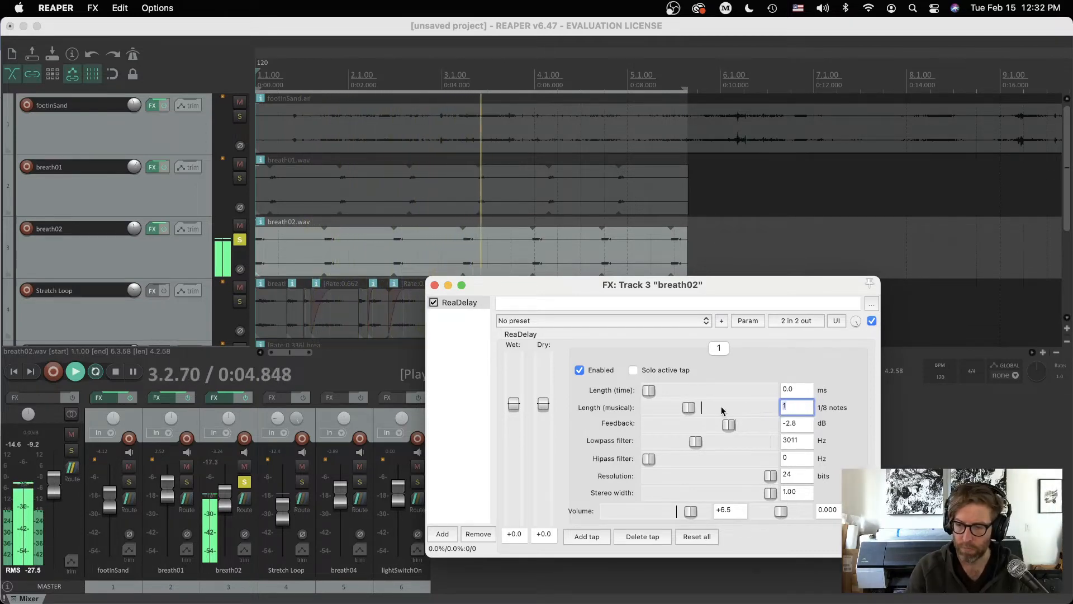
{"action": "double_click", "coordinate": [788, 408]}
{"action": "type", "text": ".5"}
{"action": "key", "text": "Return"}
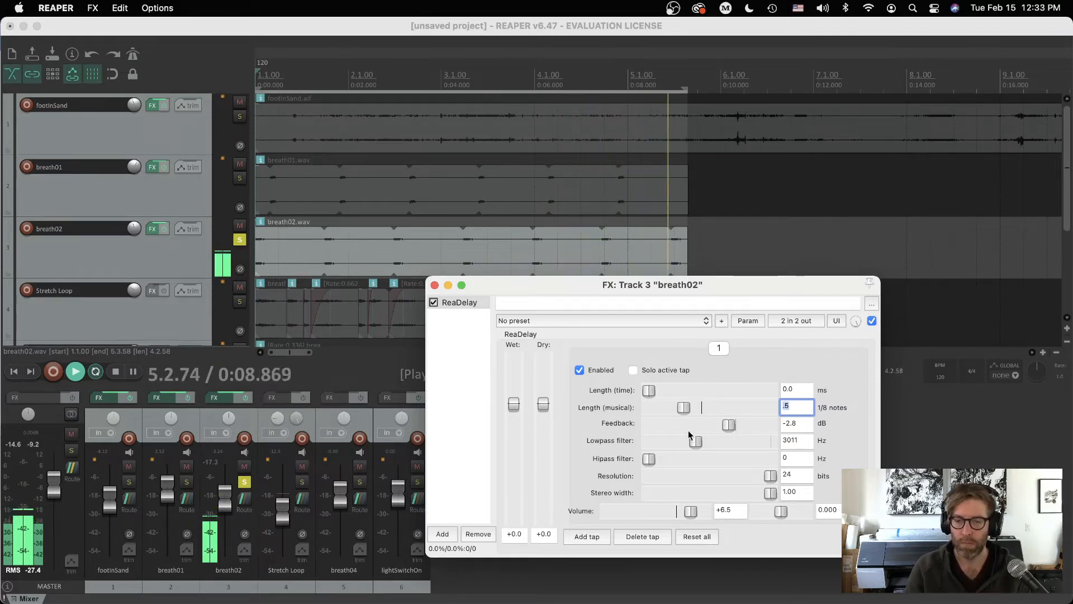
Step: Try a delay feedback of about -1.8 dB, reduce it to -inf, stop playback and reposition the FX window slightly
{"action": "left_click_drag", "start_coordinate": [727, 424], "coordinate": [735, 427]}
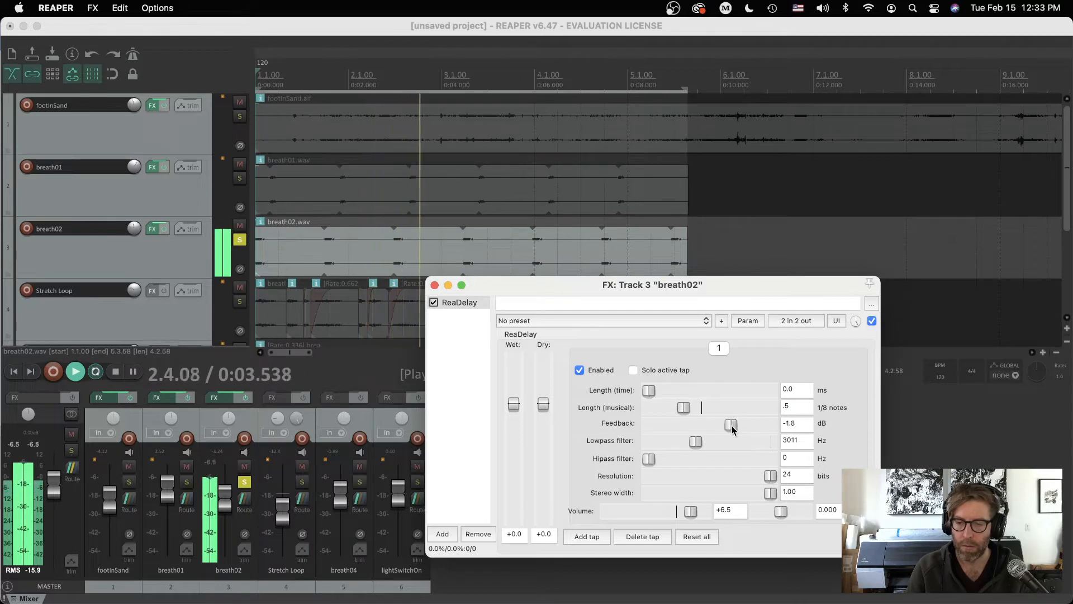
{"action": "left_click_drag", "start_coordinate": [736, 427], "coordinate": [707, 426]}
{"action": "left_click_drag", "start_coordinate": [701, 429], "coordinate": [648, 426]}
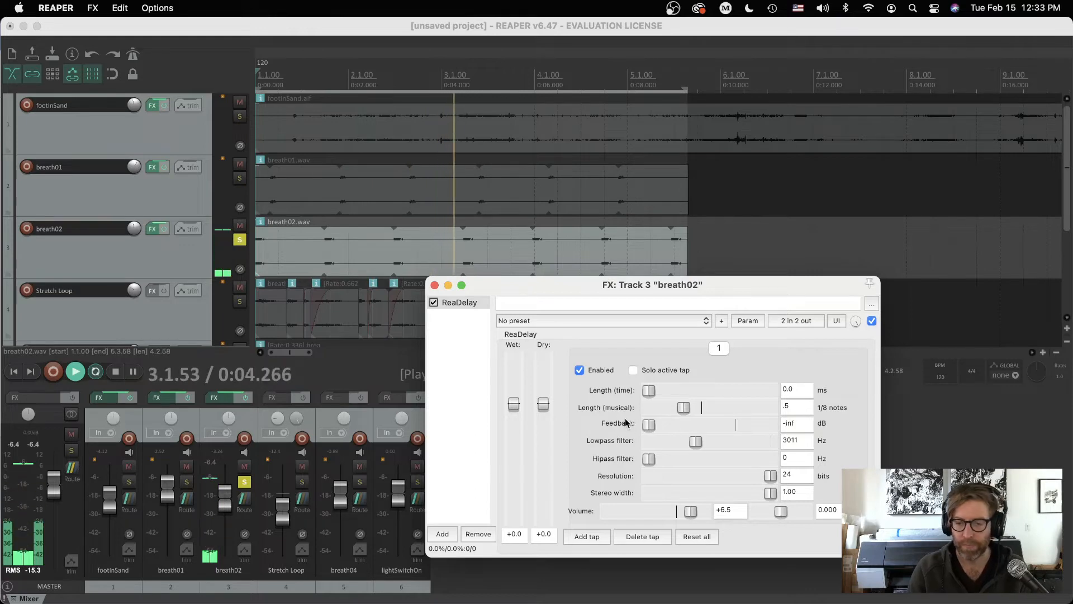
{"action": "left_click", "coordinate": [957, 453]}
{"action": "key", "text": "space"}
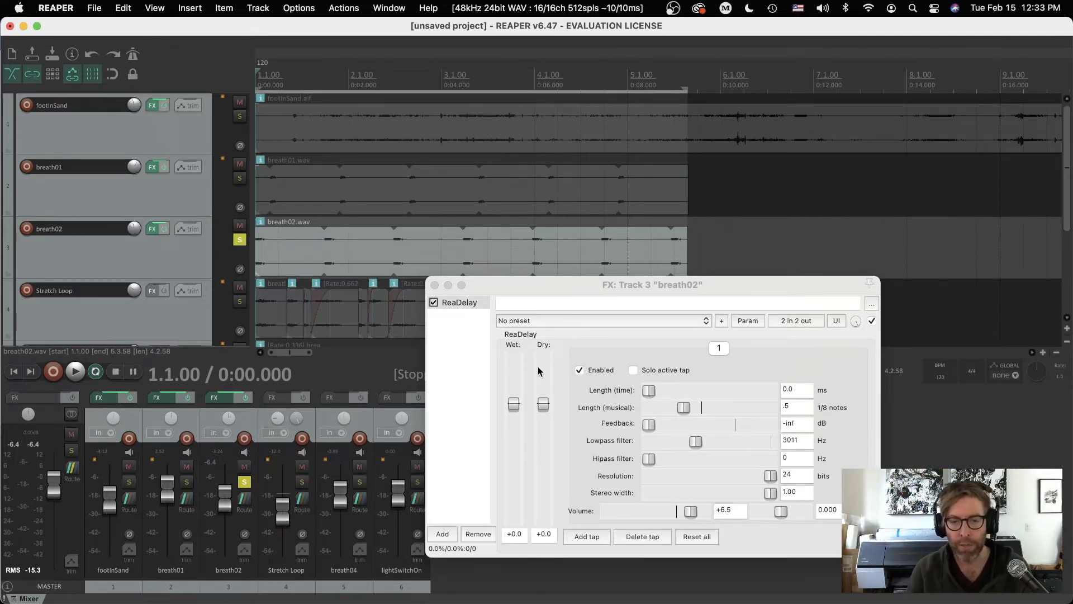
{"action": "left_click_drag", "start_coordinate": [569, 287], "coordinate": [602, 279]}
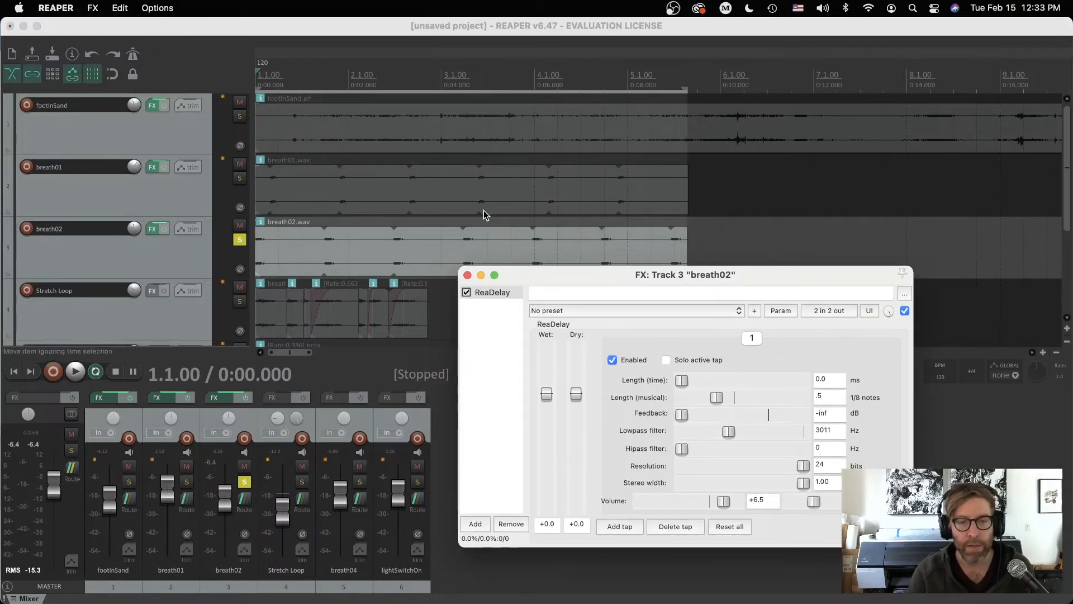
Step: Reposition the breath02 FX window, start playback and set ReaDelay's feedback to about -8.2 dB
{"action": "left_click_drag", "start_coordinate": [555, 274], "coordinate": [544, 295]}
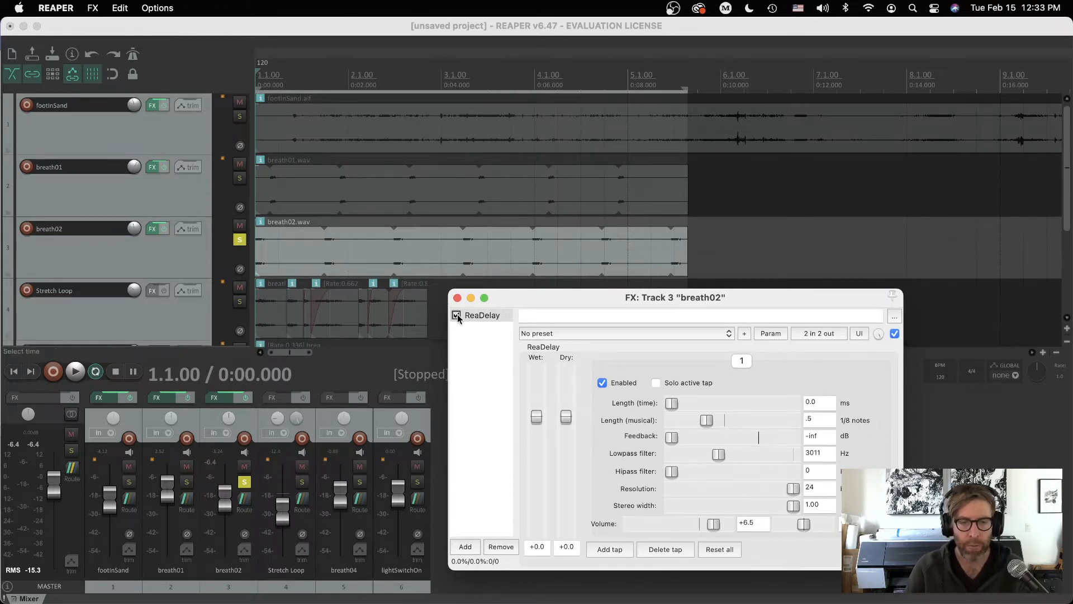
{"action": "left_click", "coordinate": [460, 333]}
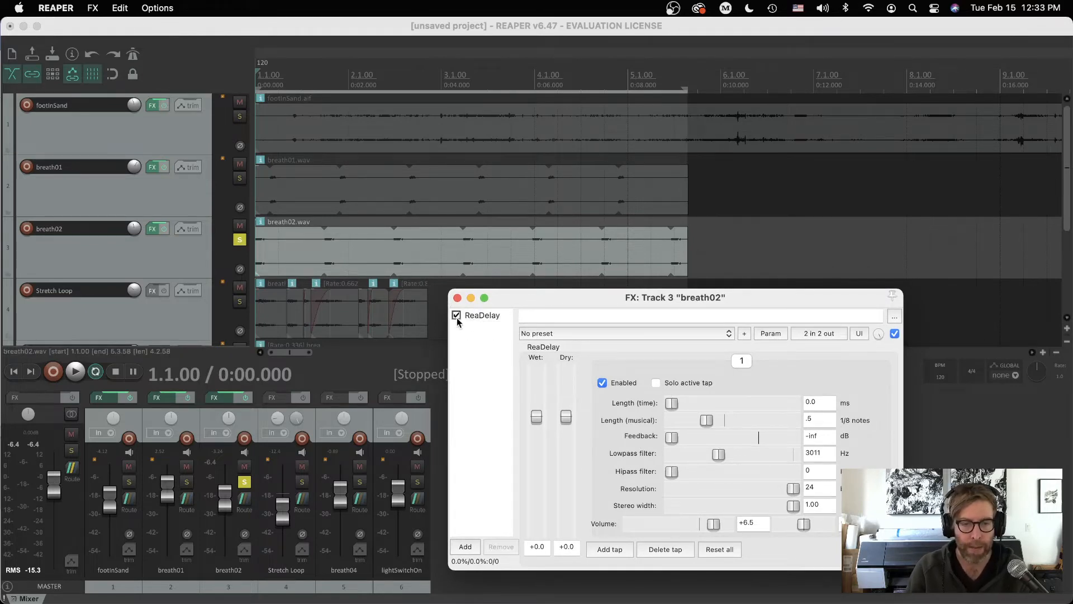
{"action": "left_click", "coordinate": [645, 259]}
{"action": "key", "text": "space"}
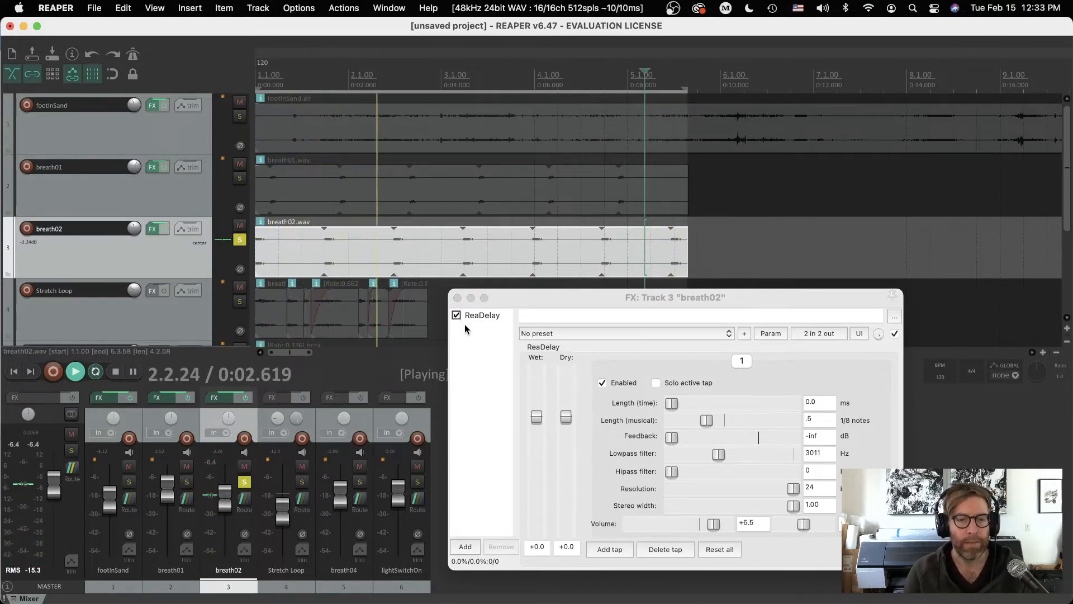
{"action": "left_click", "coordinate": [691, 442]}
{"action": "left_click_drag", "start_coordinate": [691, 442], "coordinate": [739, 438]}
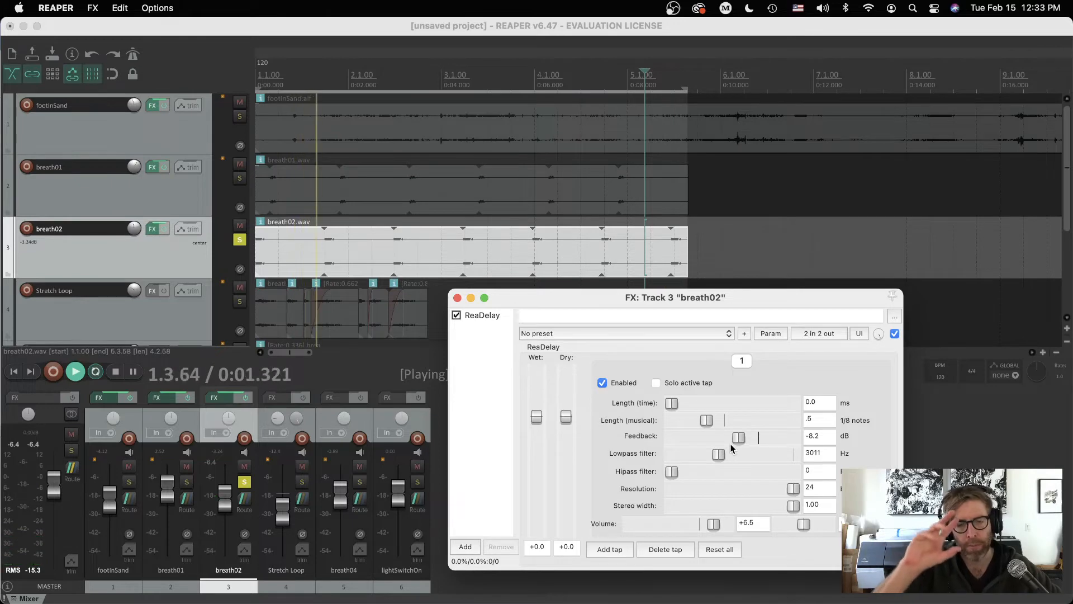
Step: Bypass and re-enable ReaDelay during playback to compare the dry and delayed sound, and close the breath02 FX window
{"action": "left_click", "coordinate": [456, 314]}
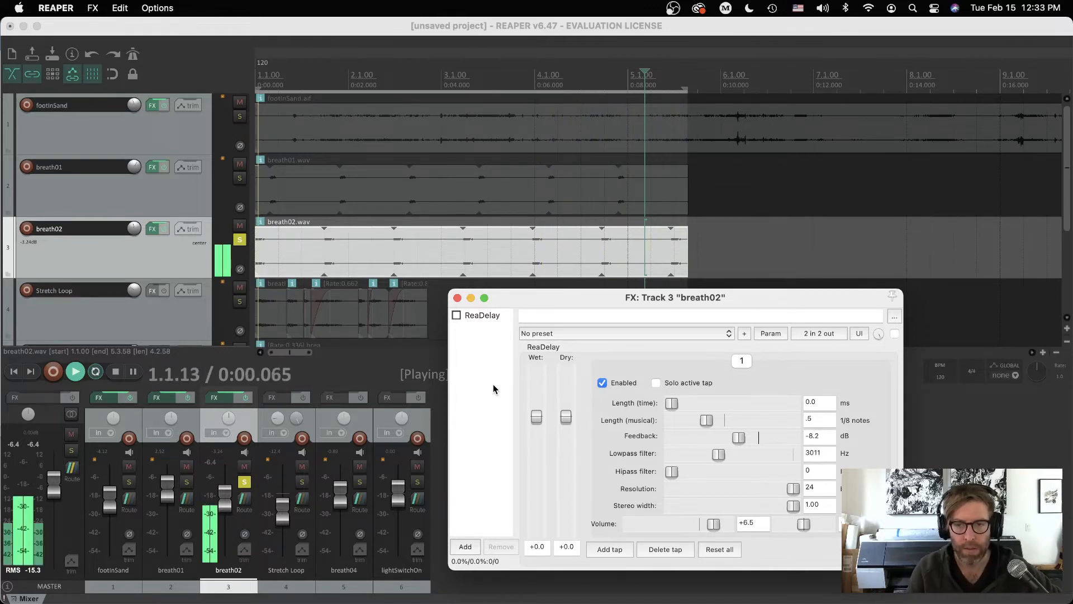
{"action": "left_click", "coordinate": [455, 315]}
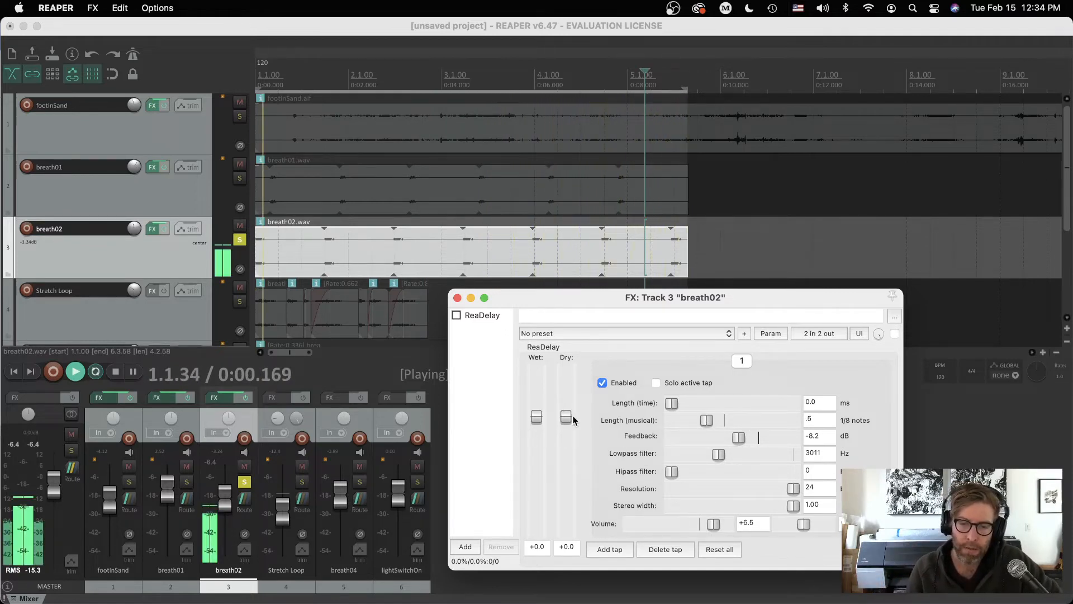
{"action": "left_click", "coordinate": [457, 298]}
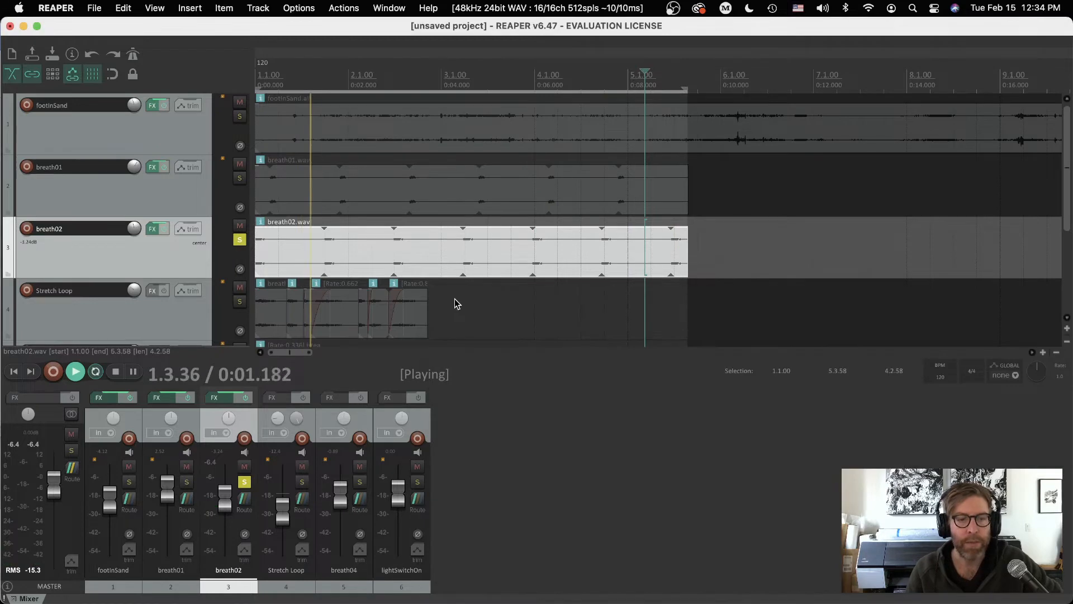
Step: Switch the solo from breath02 to breath01, and open breath01's ReaVerb with playback running
{"action": "left_click", "coordinate": [239, 239]}
{"action": "key", "text": "space"}
{"action": "left_click", "coordinate": [240, 178]}
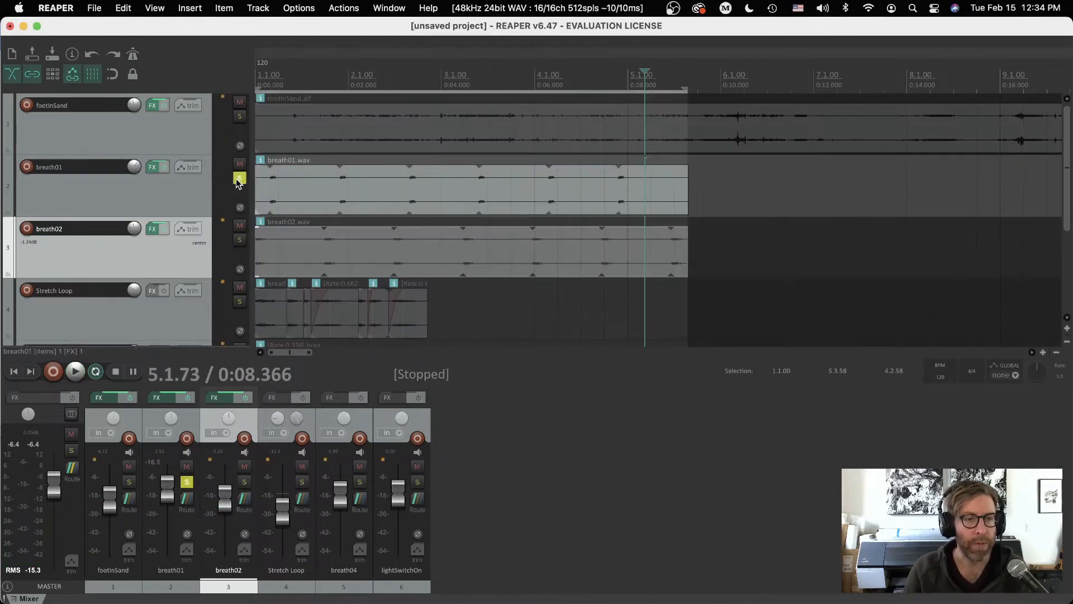
{"action": "left_click", "coordinate": [152, 168]}
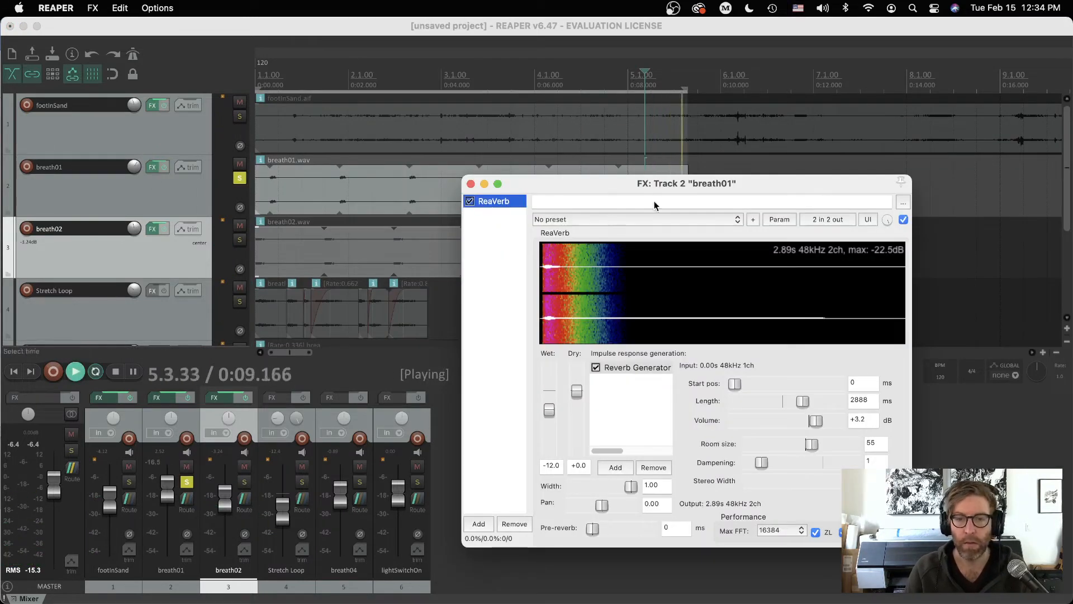
{"action": "left_click_drag", "start_coordinate": [622, 185], "coordinate": [587, 180]}
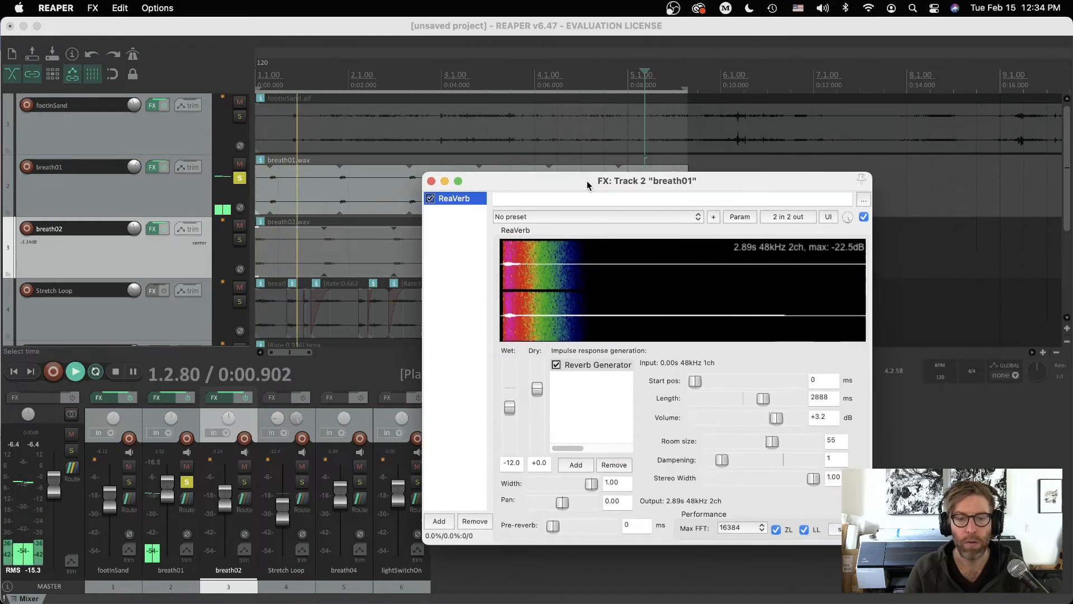
Step: Audition ReaVerb with dry at -inf, set wet to -0.6 dB and room size to 62, and raise dry to about -0.3 dB
{"action": "left_click", "coordinate": [540, 385]}
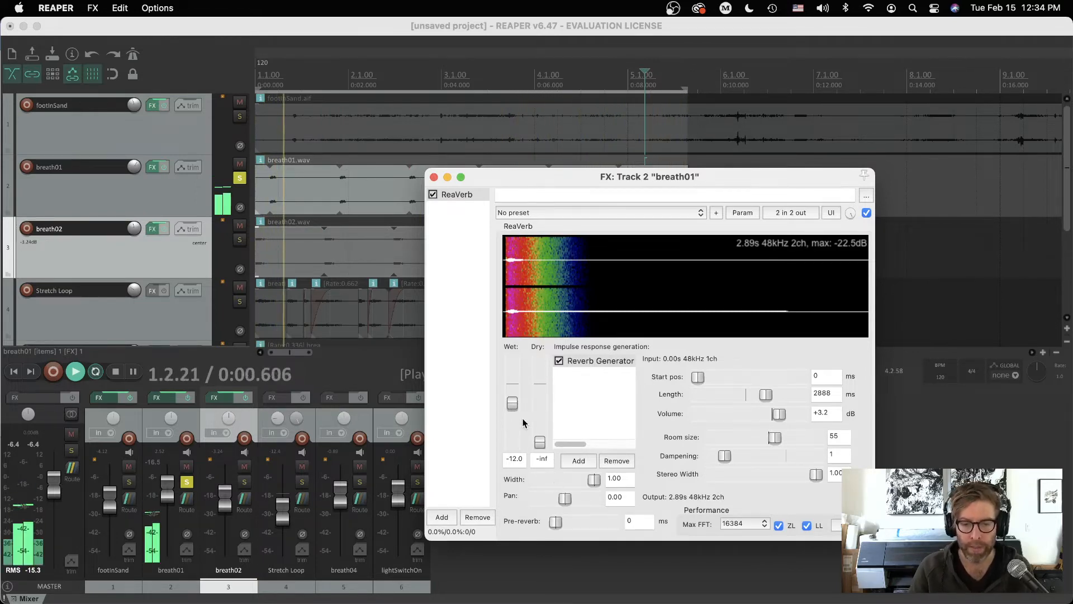
{"action": "left_click_drag", "start_coordinate": [512, 402], "coordinate": [513, 385]}
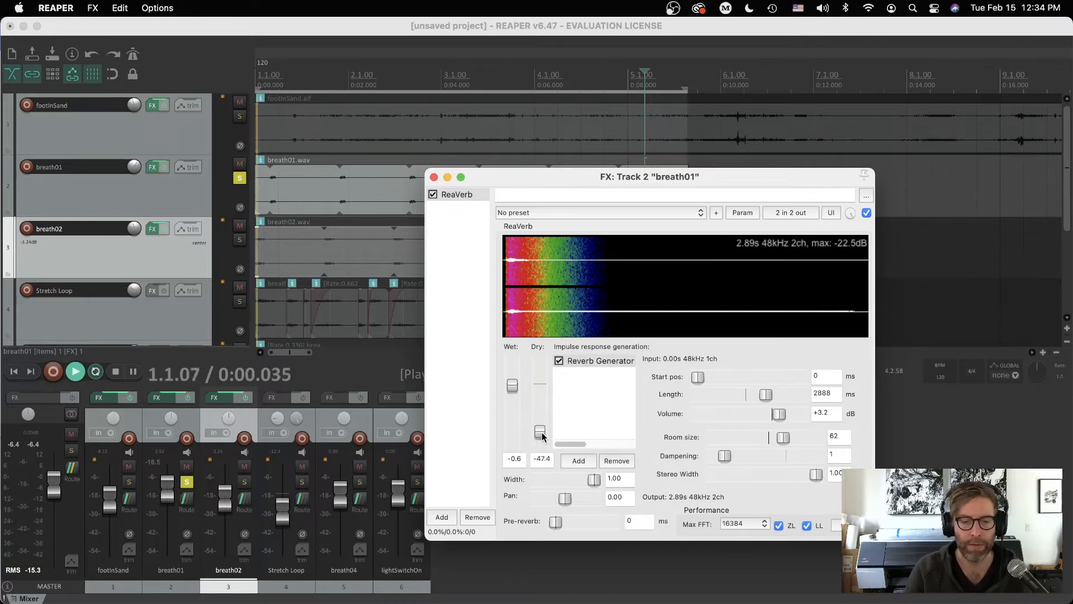
{"action": "left_click_drag", "start_coordinate": [542, 437], "coordinate": [544, 387]}
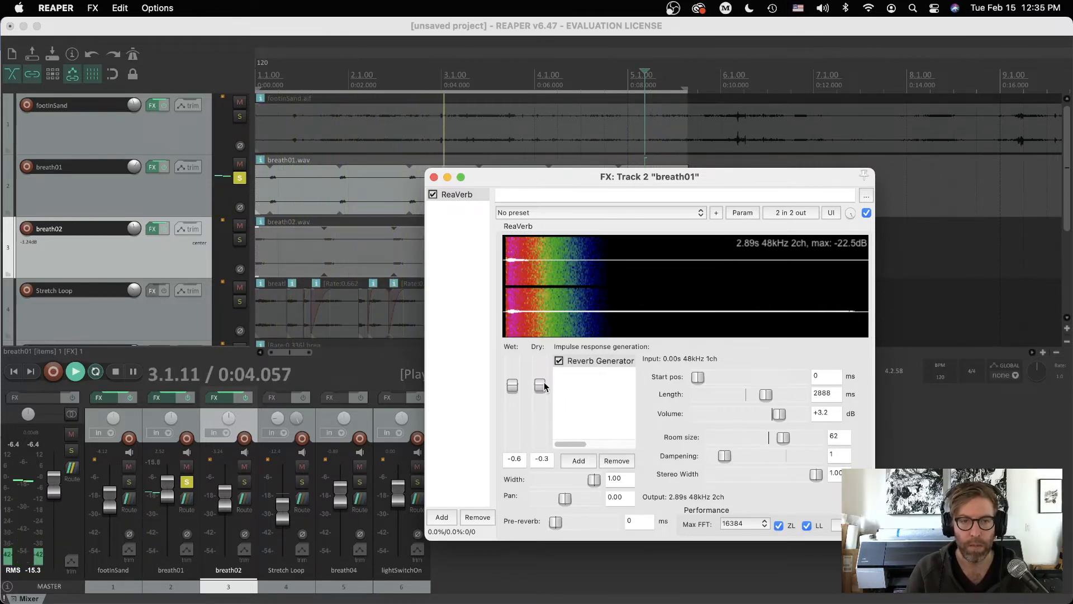
Step: Try ReaVerb's dry level at -inf again, settle on about -0.7 dB, stop playback and close the breath01 FX window
{"action": "left_click_drag", "start_coordinate": [544, 387], "coordinate": [543, 390]}
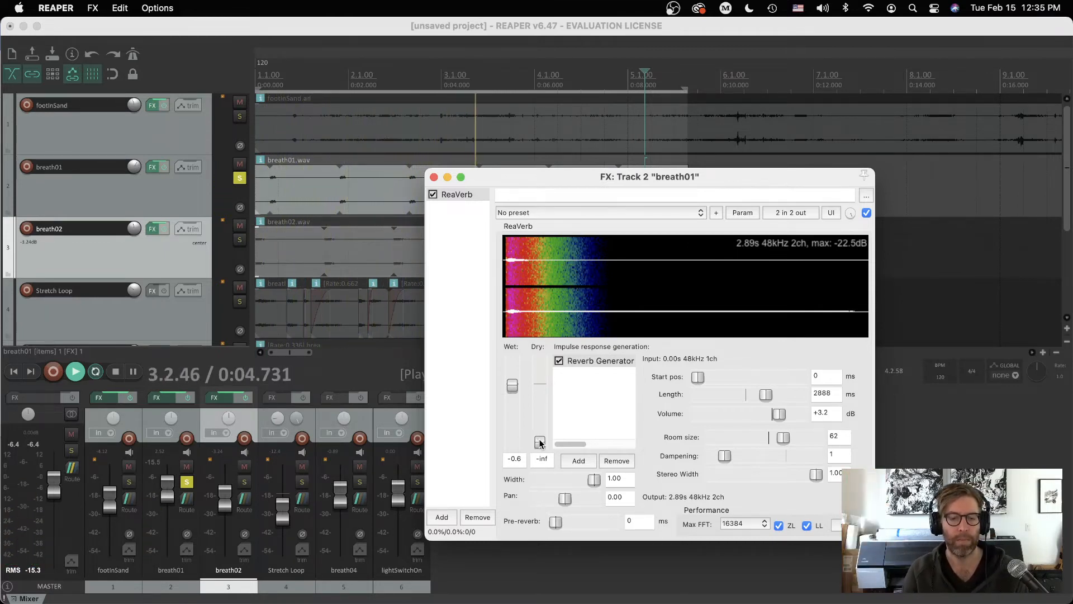
{"action": "left_click_drag", "start_coordinate": [540, 441], "coordinate": [536, 390]}
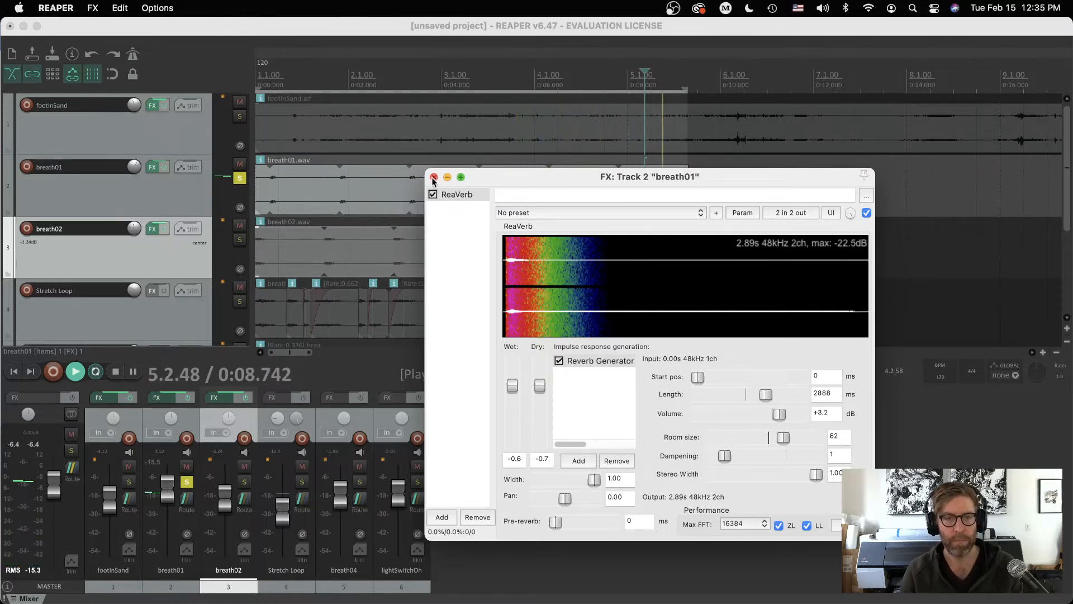
{"action": "key", "text": "space"}
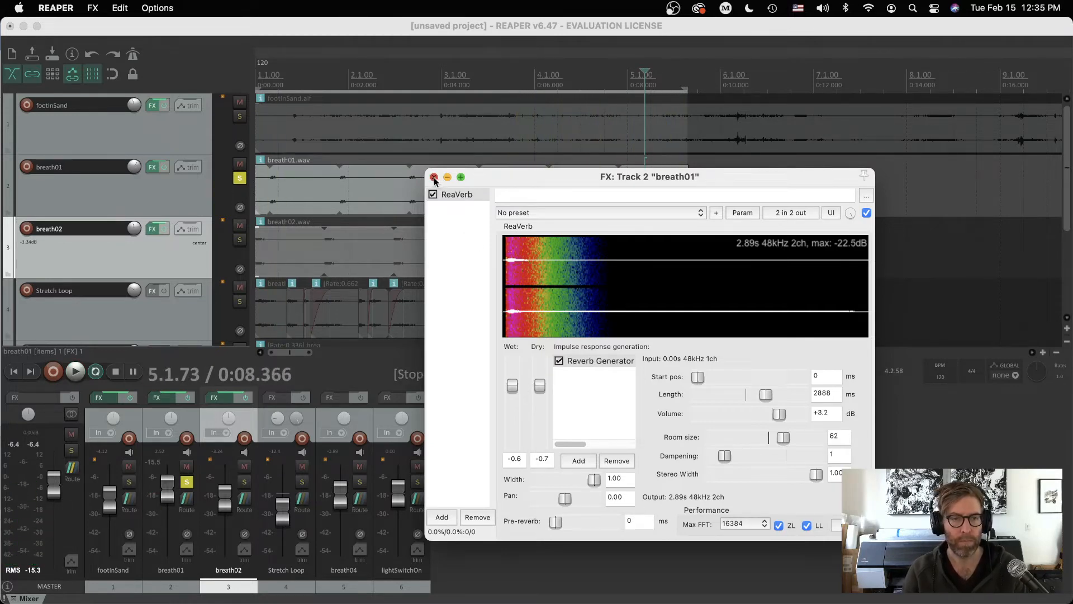
{"action": "left_click", "coordinate": [435, 178]}
Step: Switch to Word to check the default FX plugin list in ReaperDemoNotes, and return to REAPER
{"action": "key", "text": "super+Tab"}
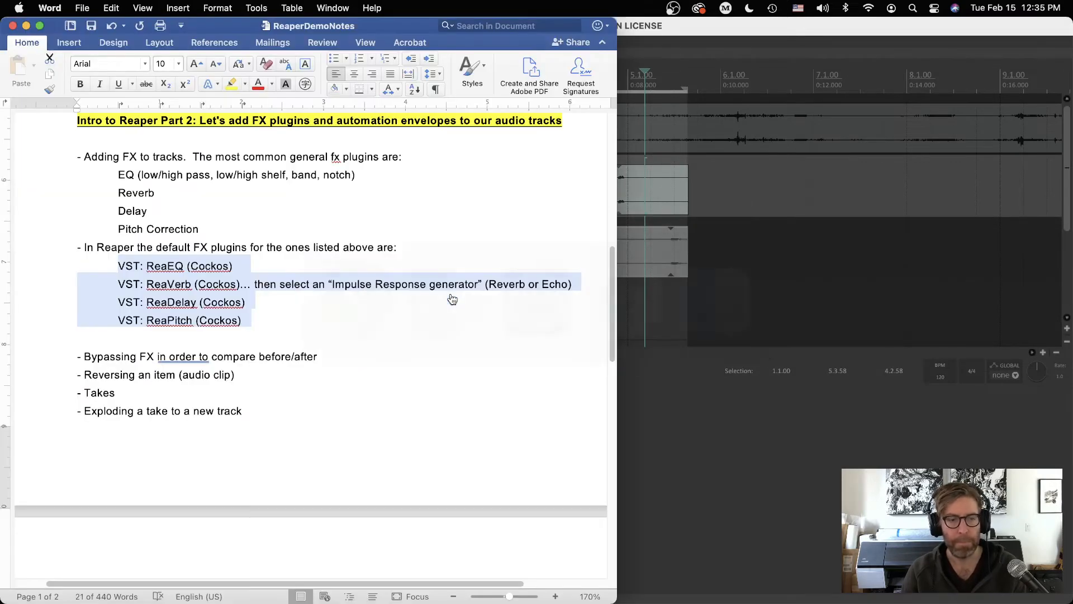
{"action": "left_click", "coordinate": [229, 296]}
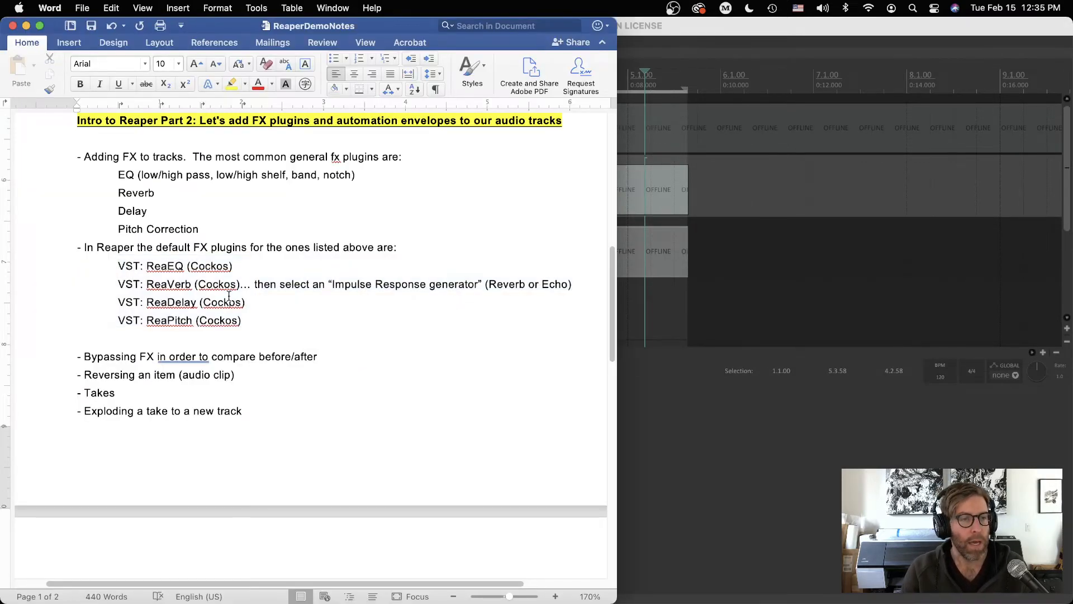
{"action": "left_click", "coordinate": [687, 506]}
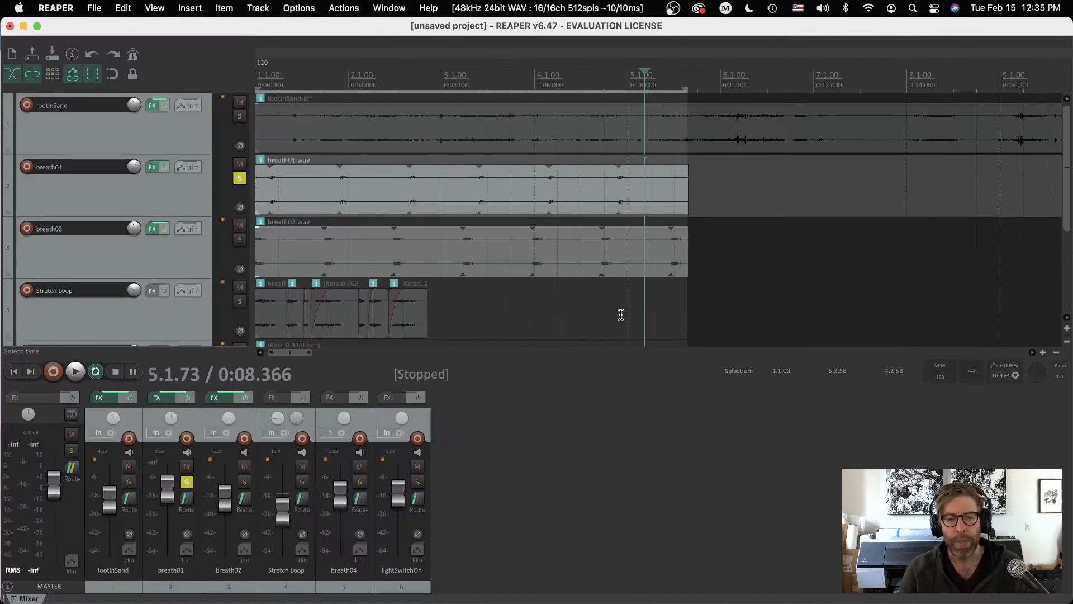
Step: Unsolo breath01, open breath02's FX window in a clear spot and solo breath02
{"action": "left_click", "coordinate": [240, 178]}
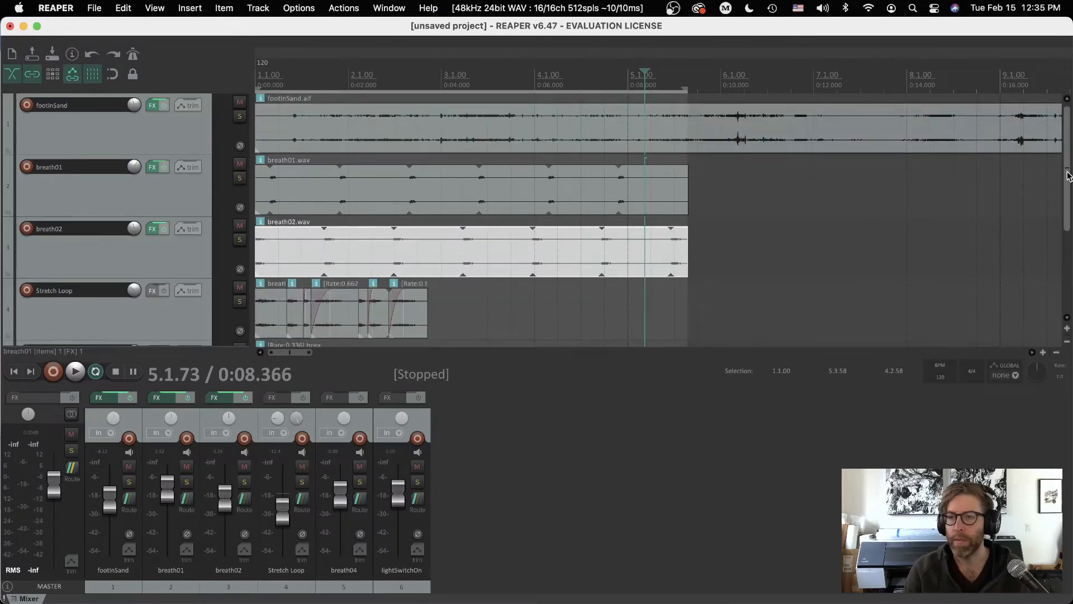
{"action": "left_click_drag", "start_coordinate": [1066, 175], "coordinate": [1067, 200]}
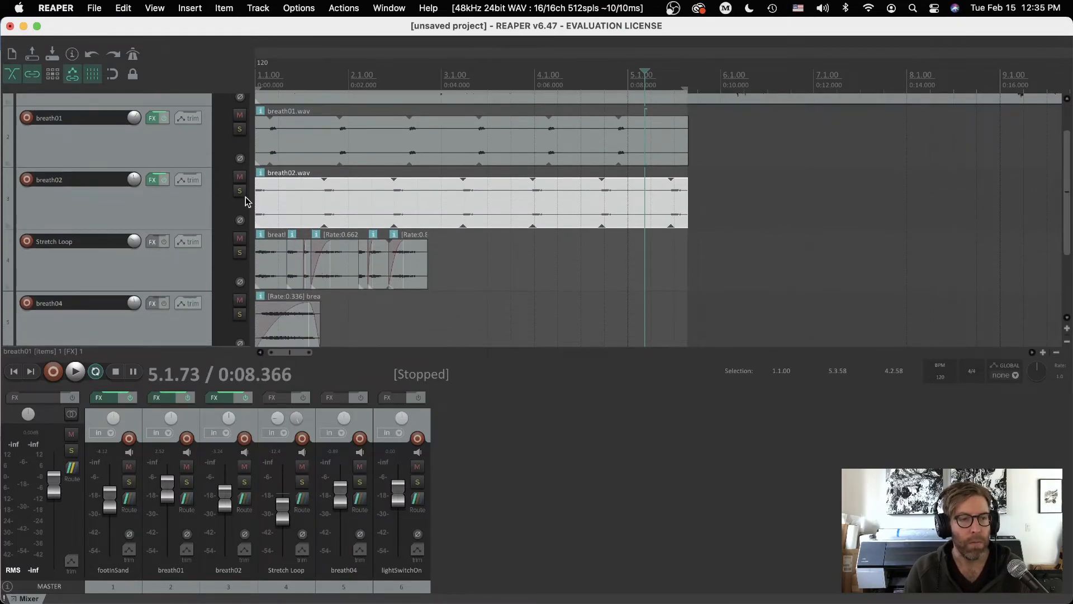
{"action": "left_click", "coordinate": [217, 204]}
{"action": "left_click", "coordinate": [302, 207]}
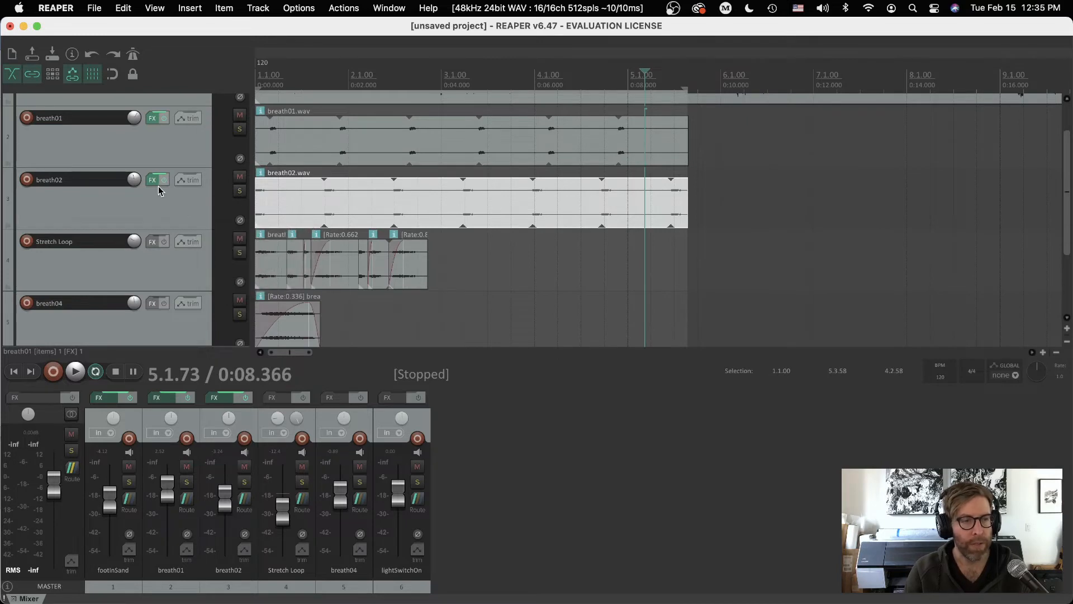
{"action": "left_click", "coordinate": [152, 180]}
{"action": "left_click_drag", "start_coordinate": [561, 295], "coordinate": [540, 227]}
{"action": "left_click", "coordinate": [429, 248]}
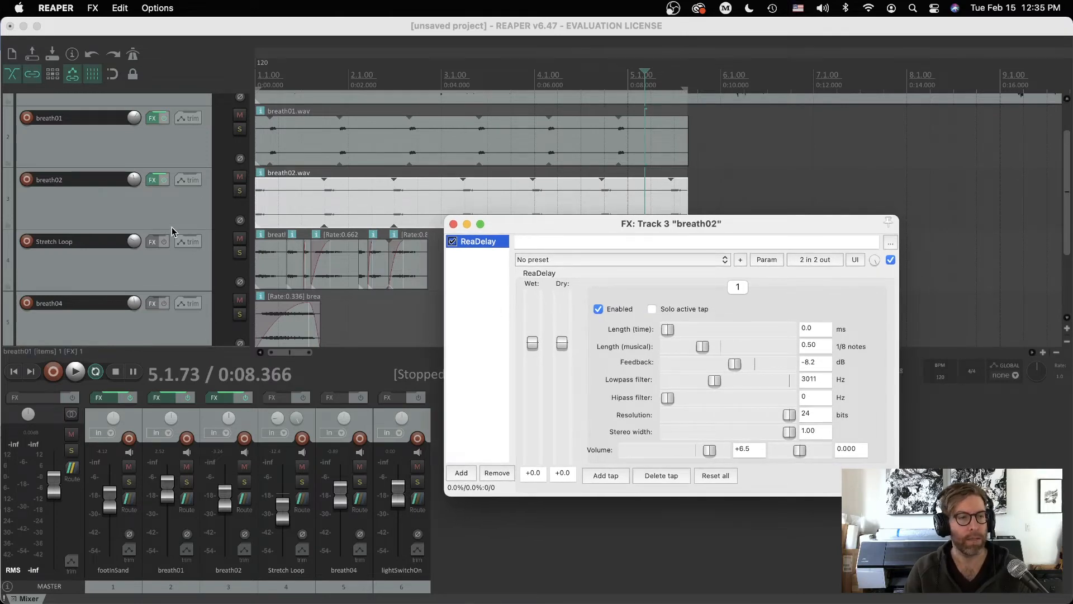
{"action": "left_click", "coordinate": [239, 192]}
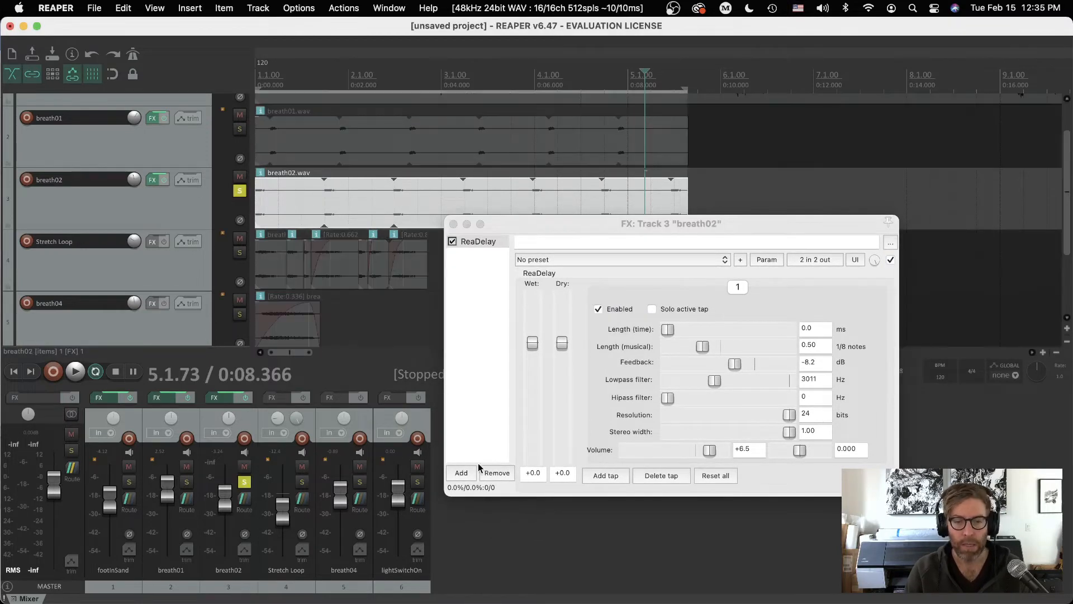
Step: Add ReaPitch (Cockos) from the Pitch Correction category to breath02, reposition the FX window and start playback
{"action": "left_click", "coordinate": [461, 473]}
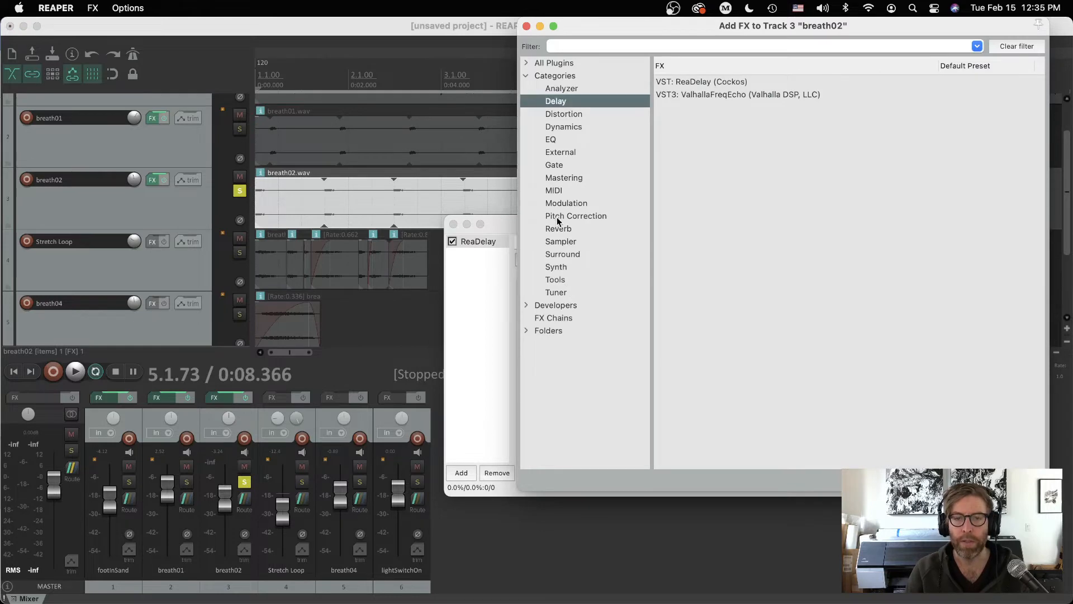
{"action": "left_click", "coordinate": [557, 217]}
{"action": "left_click", "coordinate": [686, 82]}
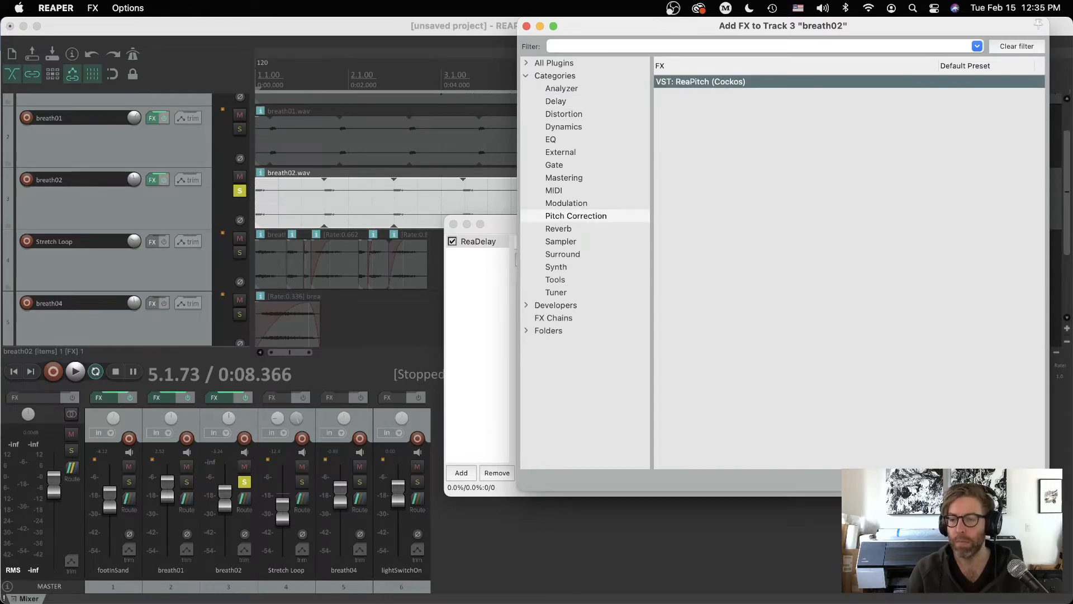
{"action": "double_click", "coordinate": [687, 82]}
{"action": "left_click_drag", "start_coordinate": [555, 228], "coordinate": [524, 163]}
{"action": "key", "text": "space"}
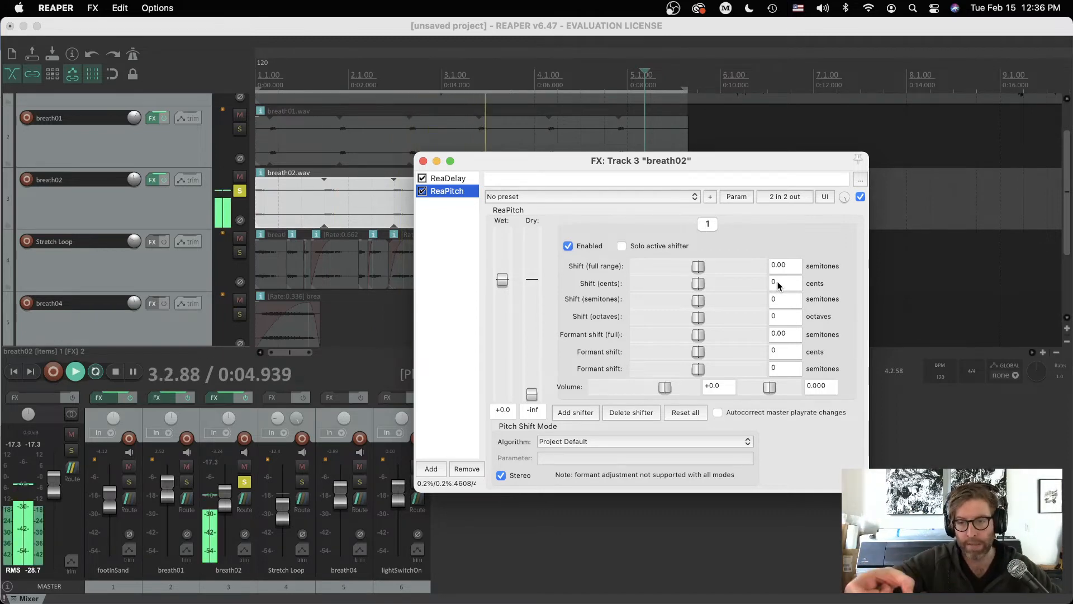
Step: Try ReaPitch's cents shift, leave it at 0, and set the octave shift to -1
{"action": "left_click", "coordinate": [698, 283]}
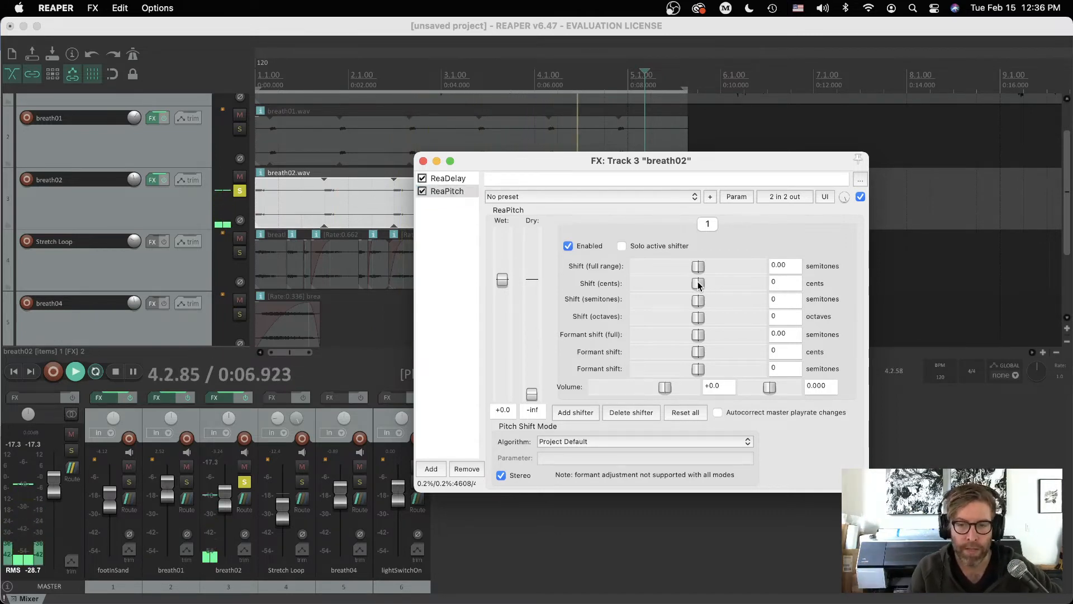
{"action": "left_click_drag", "start_coordinate": [701, 285], "coordinate": [699, 285]}
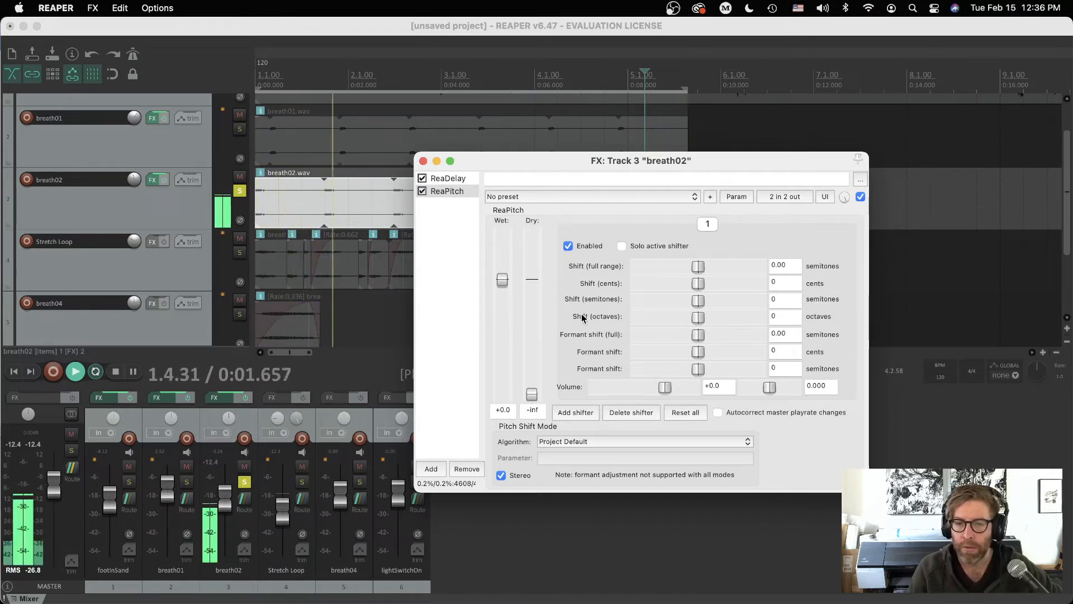
{"action": "left_click", "coordinate": [791, 319]}
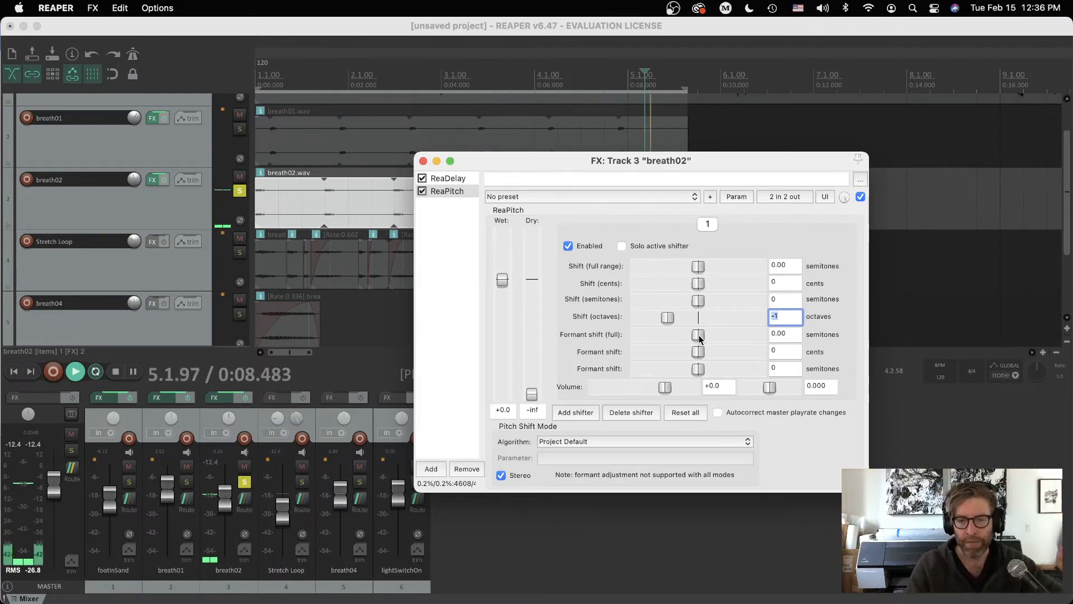
Step: Try a full formant shift of about 0.48 semitones, reset it to 0, and set the semitone formant shift to 7
{"action": "mouse_move", "coordinate": [699, 338]}
{"action": "left_mouse_down"}
{"action": "mouse_move", "coordinate": [720, 341]}
{"action": "mouse_move", "coordinate": [685, 339]}
{"action": "mouse_move", "coordinate": [702, 342]}
{"action": "left_mouse_up"}
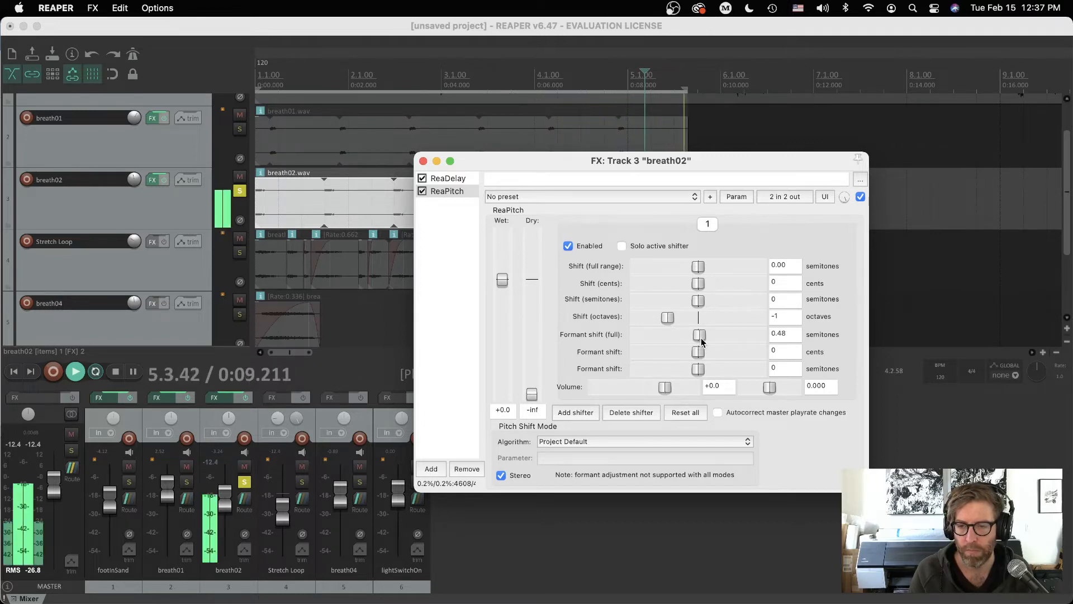
{"action": "double_click", "coordinate": [701, 339]}
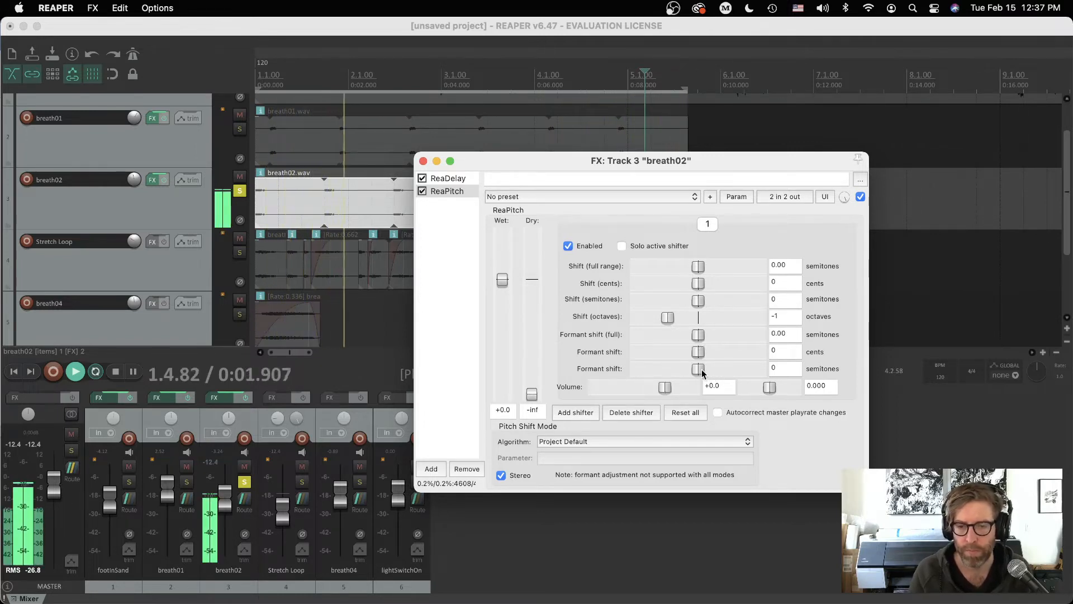
{"action": "left_click_drag", "start_coordinate": [703, 373], "coordinate": [725, 377]}
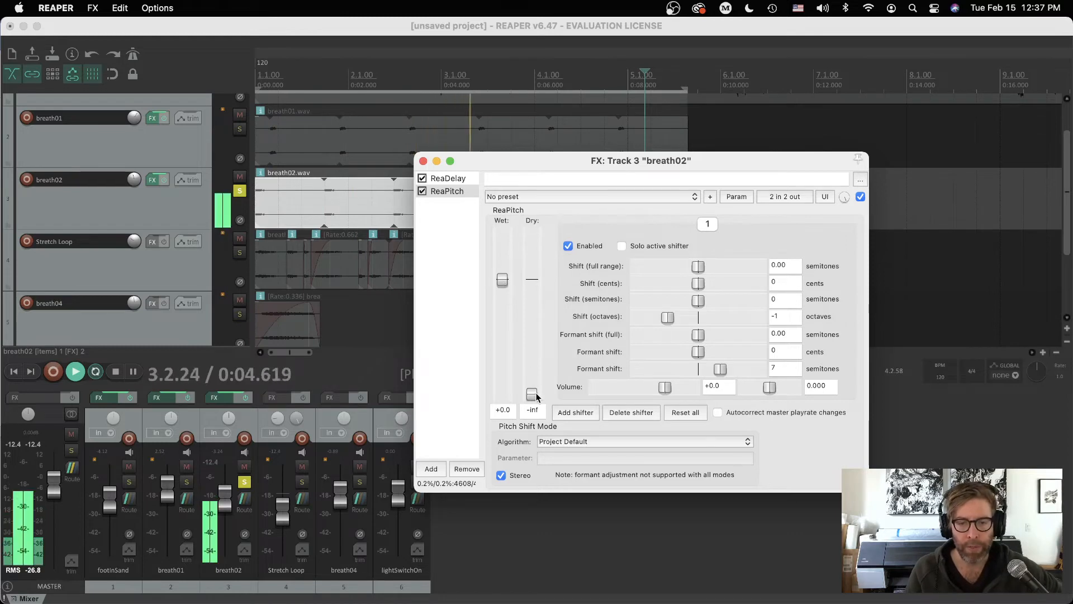
Step: Raise ReaPitch's dry level to about -0.3 dB to blend in the unshifted breath02 sound
{"action": "left_click_drag", "start_coordinate": [532, 398], "coordinate": [531, 289]}
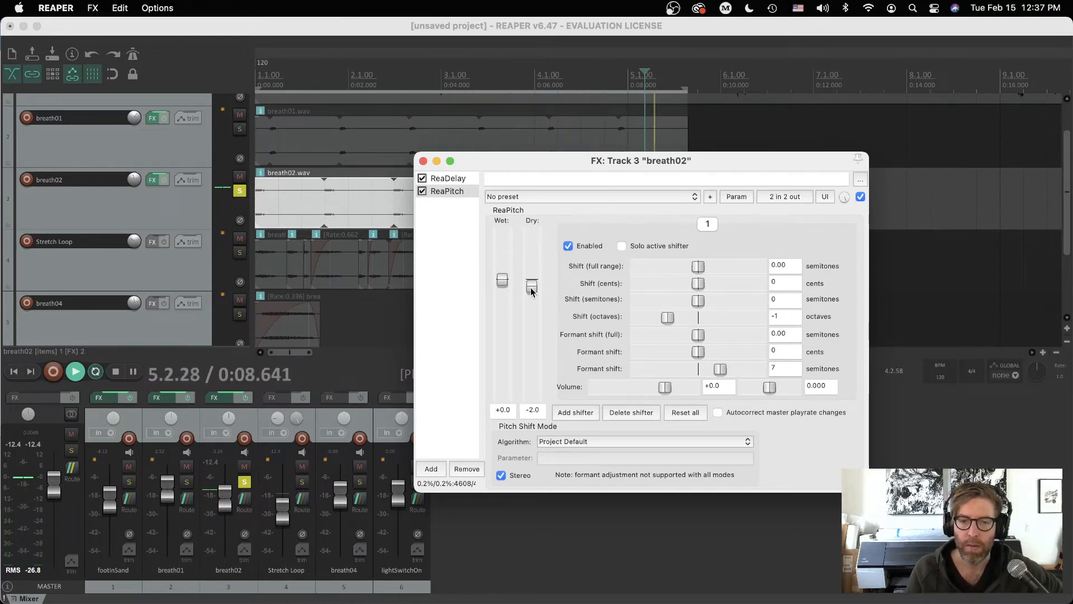
{"action": "left_click_drag", "start_coordinate": [531, 291], "coordinate": [531, 284]}
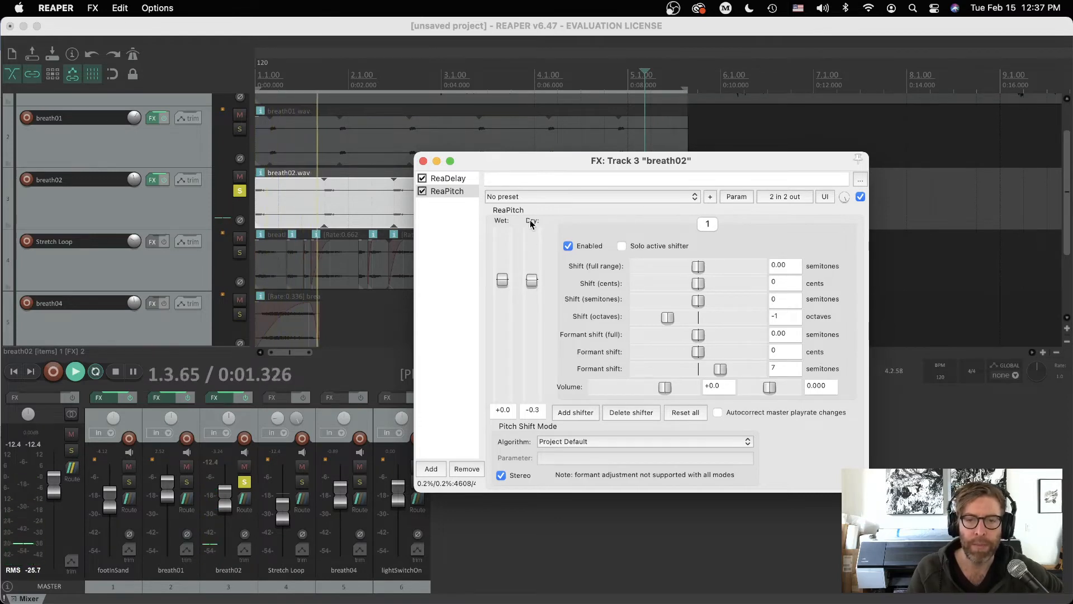
Step: Reset ReaPitch's semitone formant shift to 0 and set its octave shift to 1
{"action": "left_click", "coordinate": [777, 324]}
{"action": "double_click", "coordinate": [720, 369]}
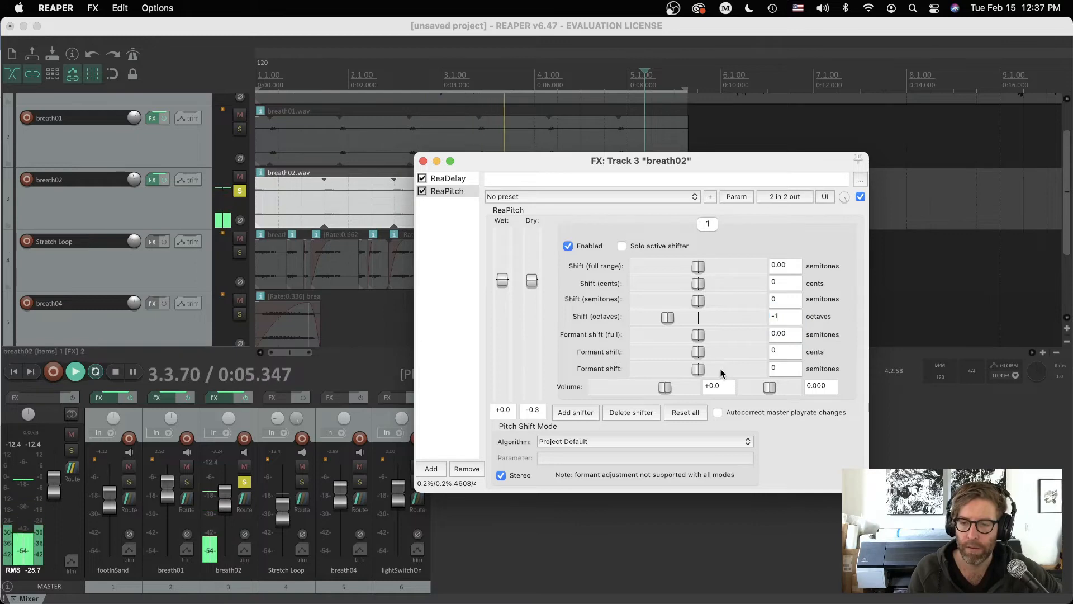
{"action": "double_click", "coordinate": [778, 317]}
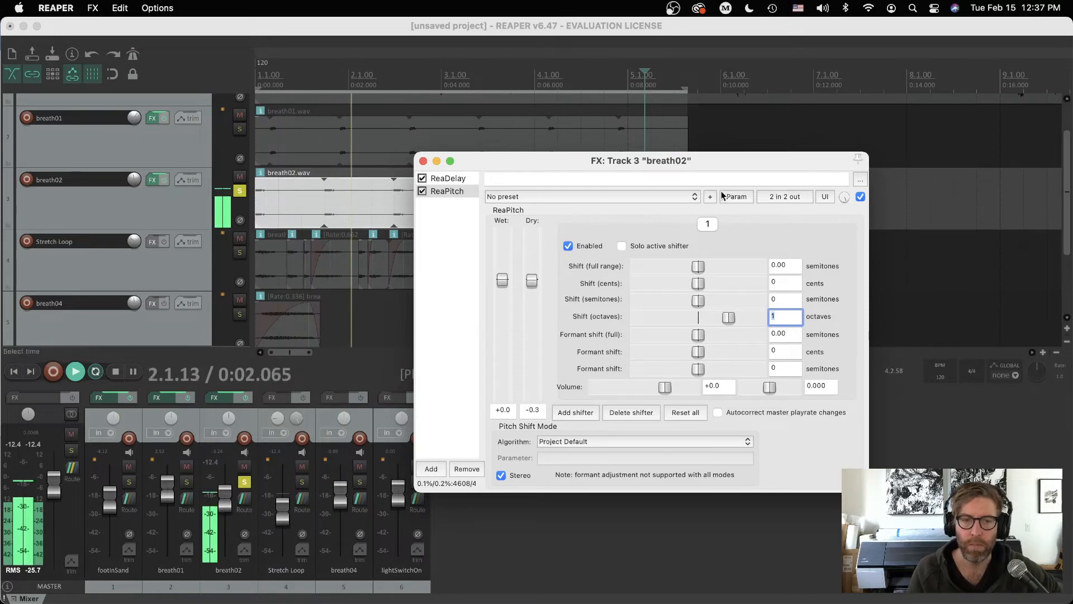
Step: Move the FX window aside from the clips and add a second ReaPitch (Cockos) from the Pitch Correction category to breath02
{"action": "left_click_drag", "start_coordinate": [561, 163], "coordinate": [602, 160]}
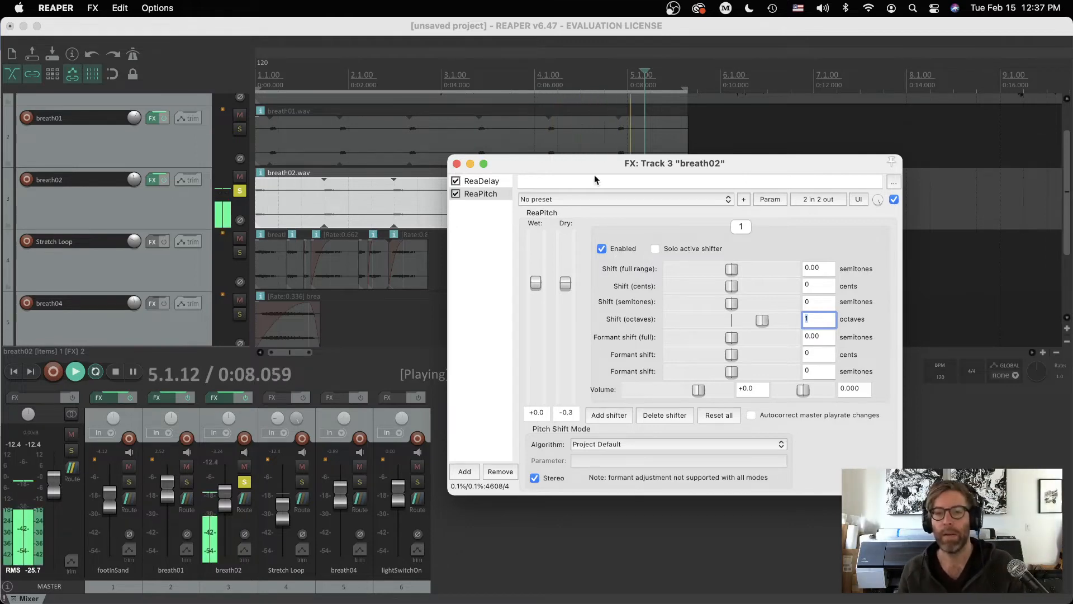
{"action": "left_click_drag", "start_coordinate": [510, 163], "coordinate": [578, 161]}
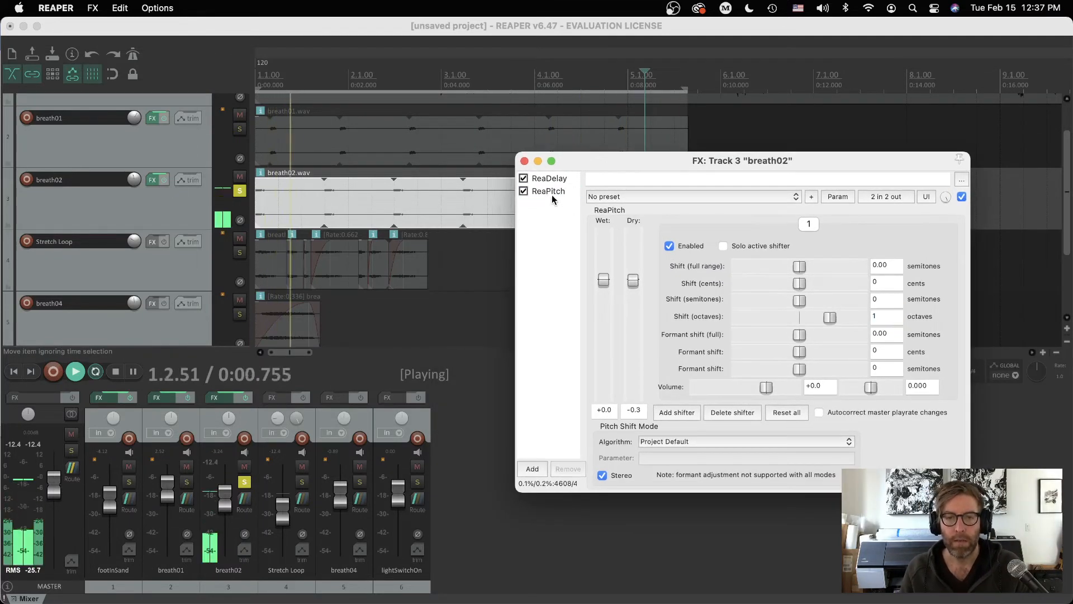
{"action": "right_click", "coordinate": [547, 193]}
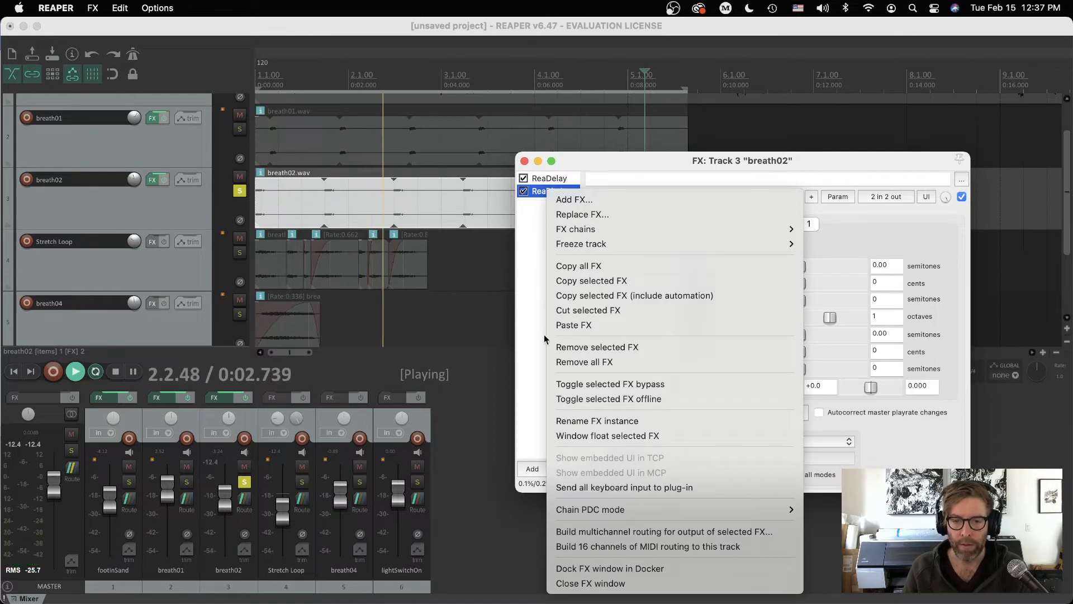
{"action": "left_click", "coordinate": [528, 250]}
{"action": "left_click", "coordinate": [532, 468]}
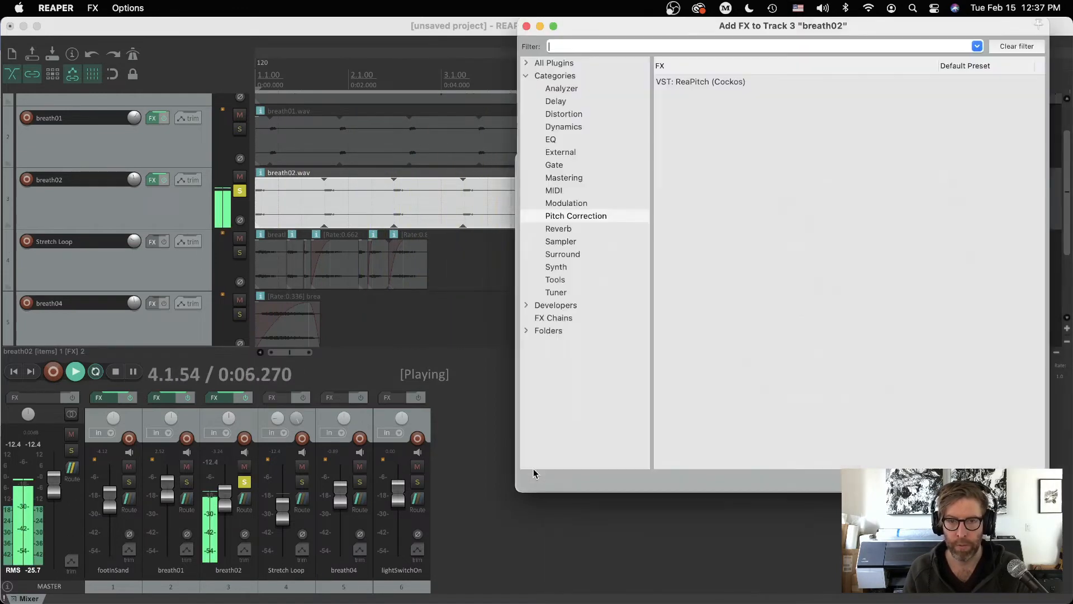
{"action": "left_click", "coordinate": [563, 216]}
{"action": "left_click", "coordinate": [692, 83]}
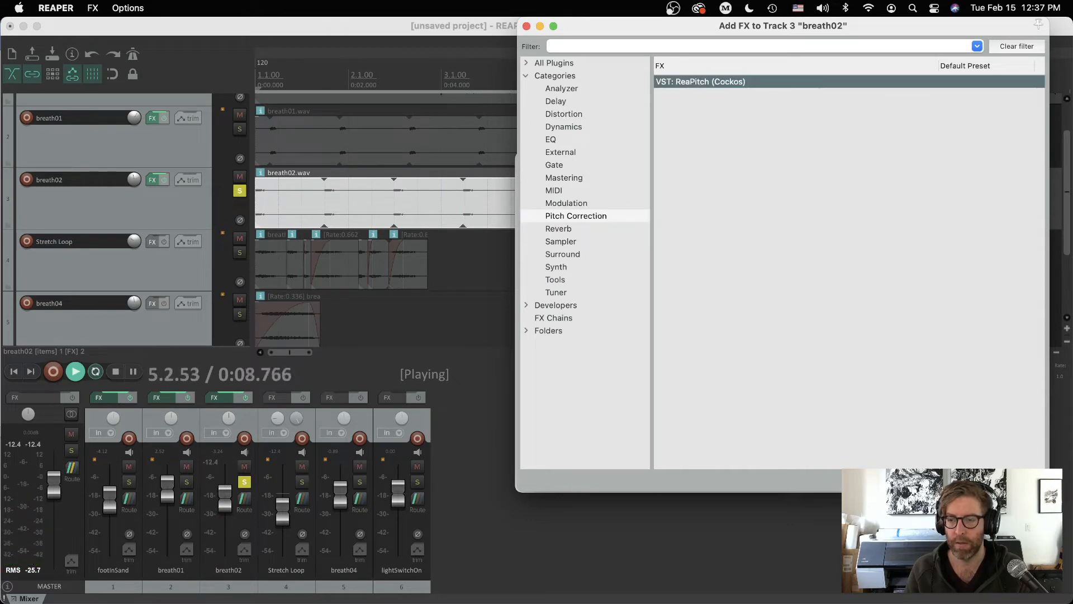
{"action": "left_click", "coordinate": [974, 480]}
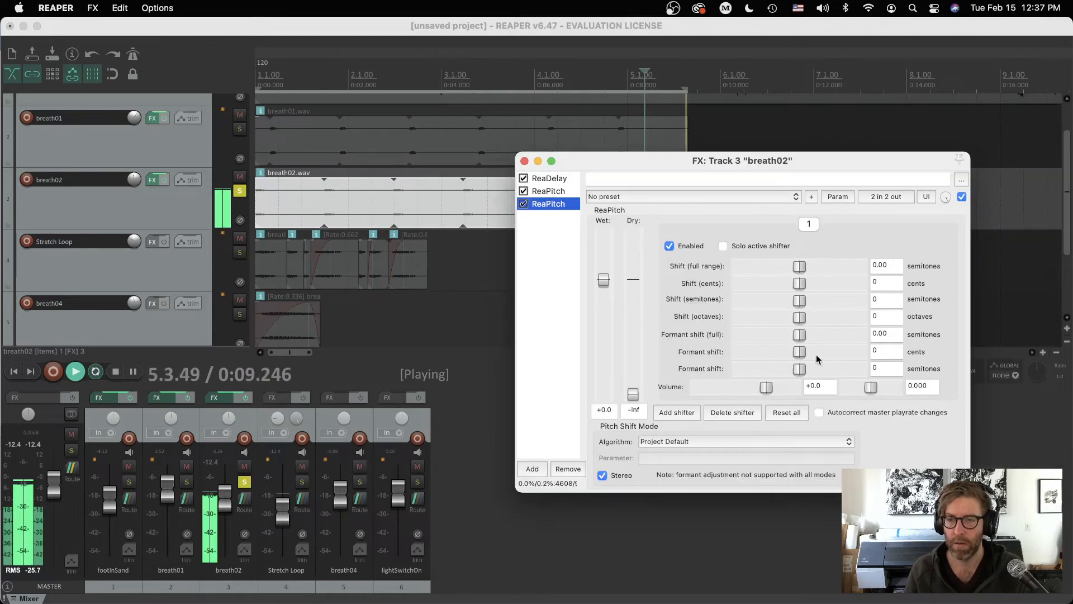
Step: Set the second ReaPitch's octave shift to -1 and raise its dry level to +0.0 dB
{"action": "left_click", "coordinate": [876, 317]}
{"action": "type", "text": "-1"}
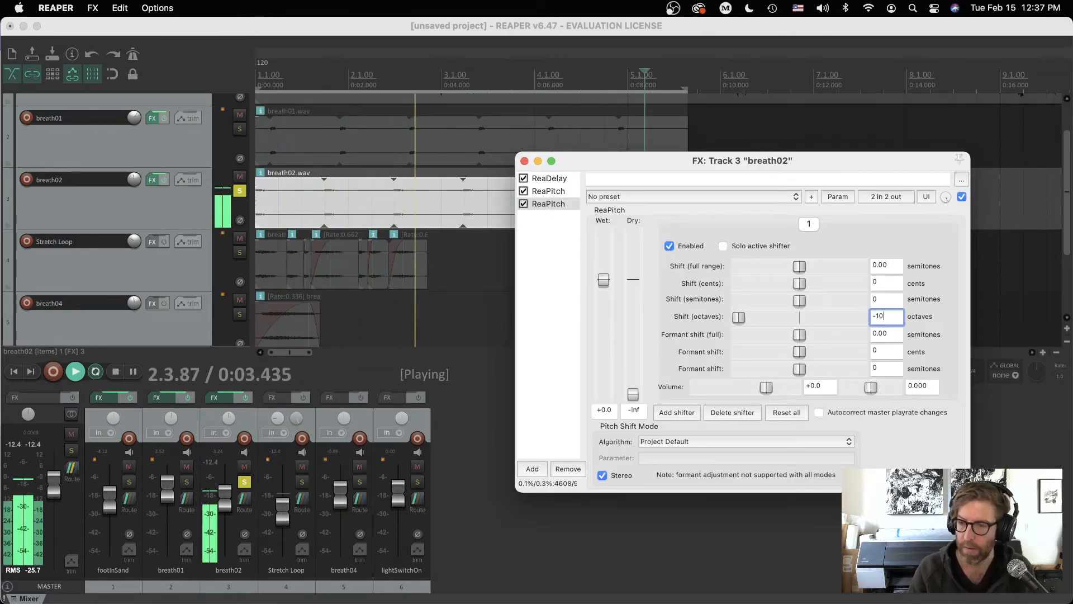
{"action": "key", "text": "Return"}
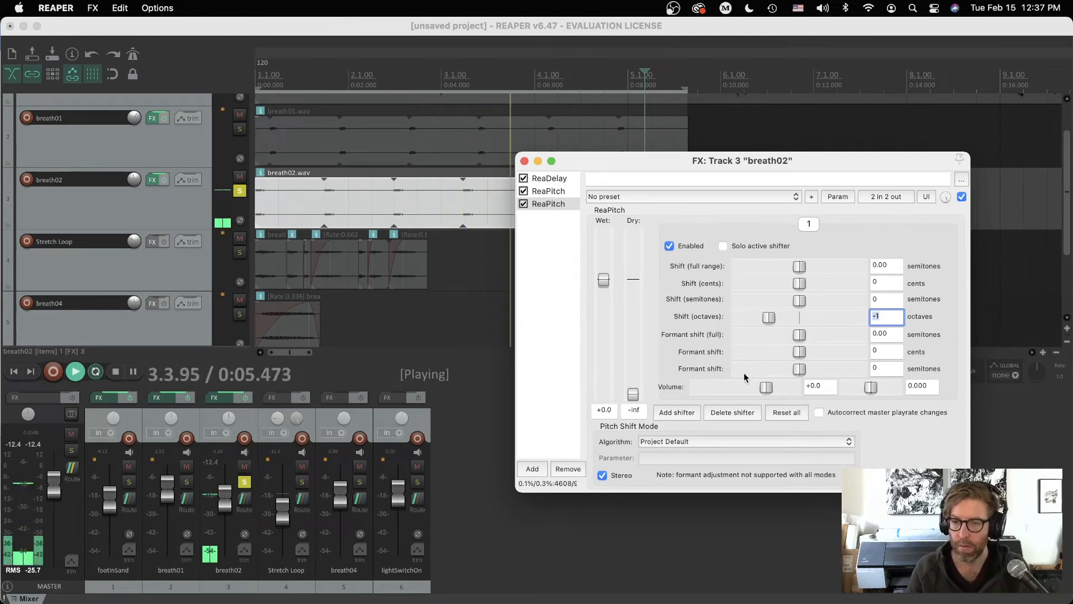
{"action": "left_click_drag", "start_coordinate": [630, 391], "coordinate": [629, 284]}
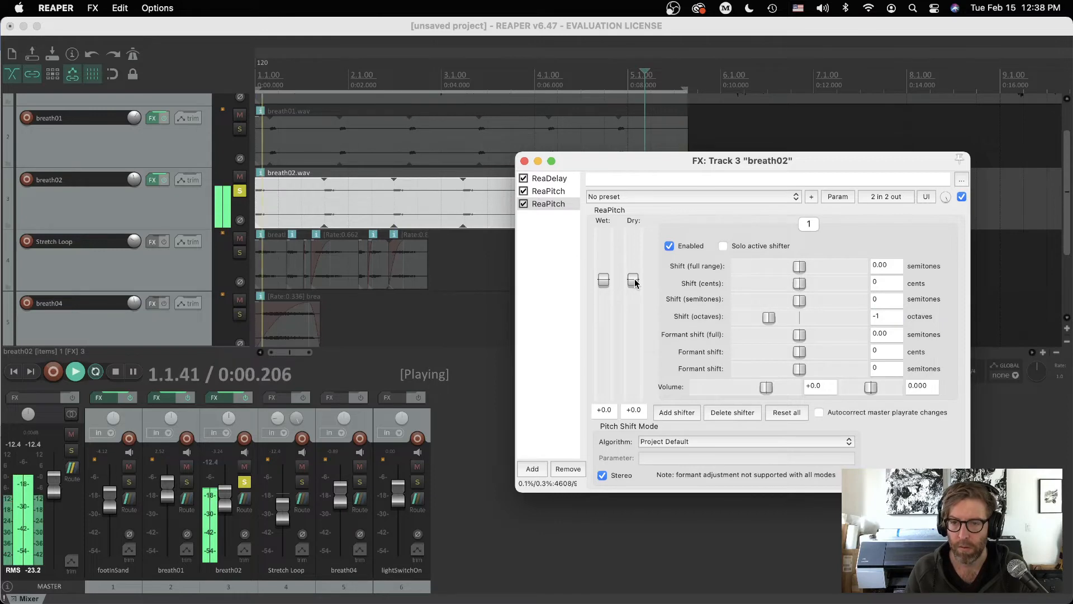
Step: Compare the settings of the two ReaPitch instances on breath02, then close the FX window and stop playback
{"action": "left_click", "coordinate": [548, 190]}
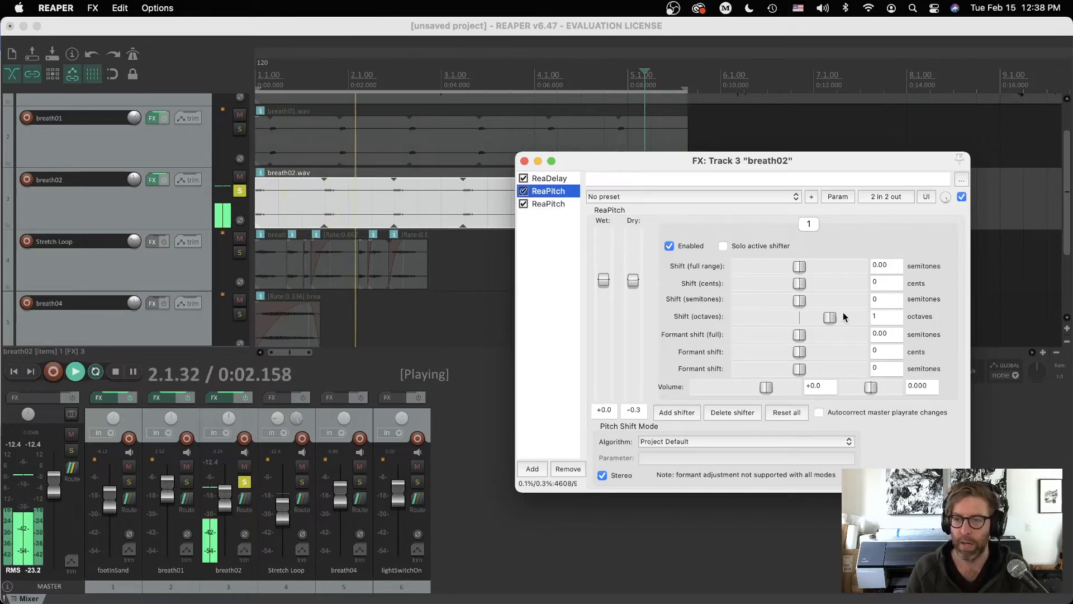
{"action": "left_click", "coordinate": [542, 205]}
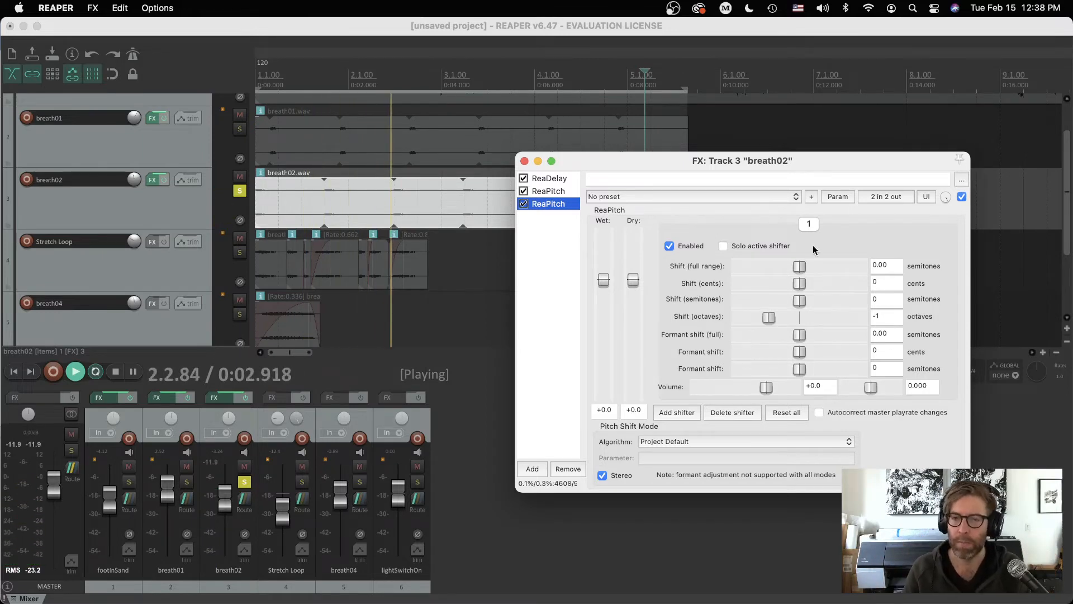
{"action": "left_click_drag", "start_coordinate": [567, 162], "coordinate": [570, 175]}
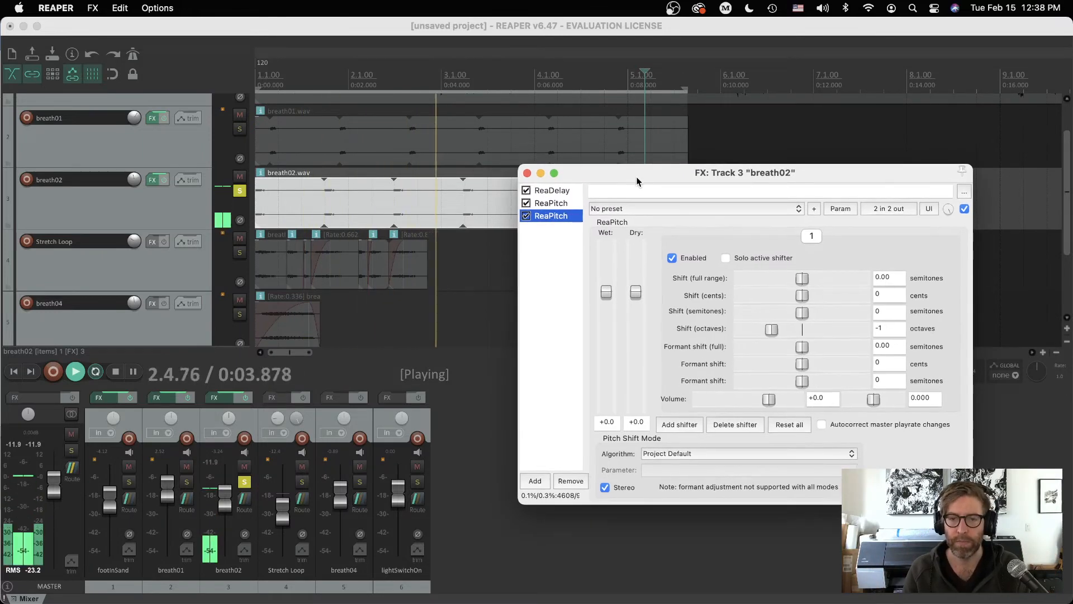
{"action": "left_click", "coordinate": [526, 173]}
{"action": "key", "text": "space"}
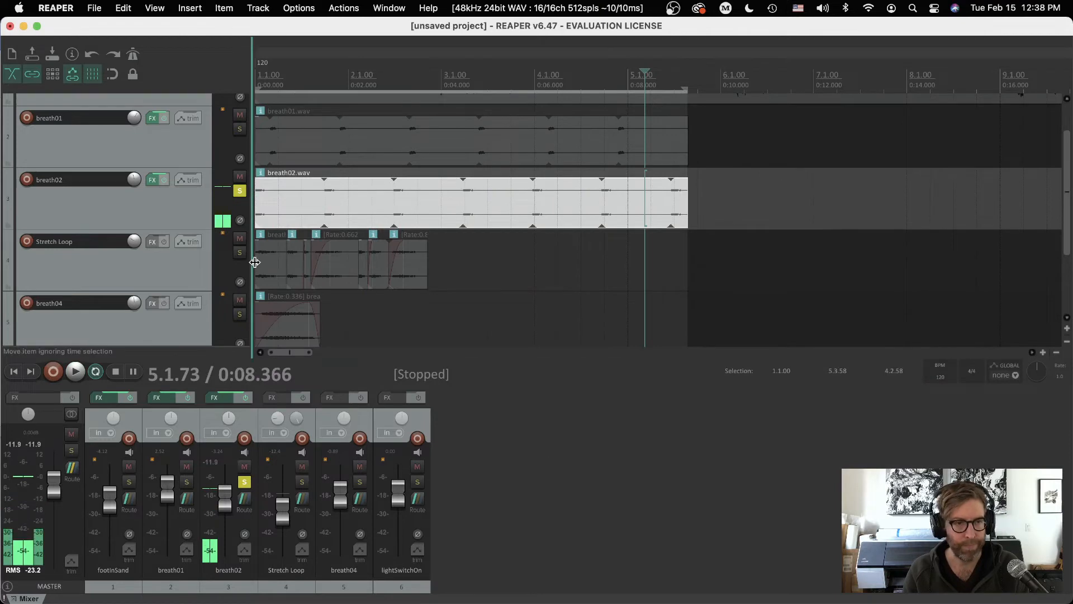
Step: Switch to the ReaperDemoNotes document in Word, review the notes on bypassing FX and reversing an item, and return to REAPER
{"action": "key", "text": "super+Tab"}
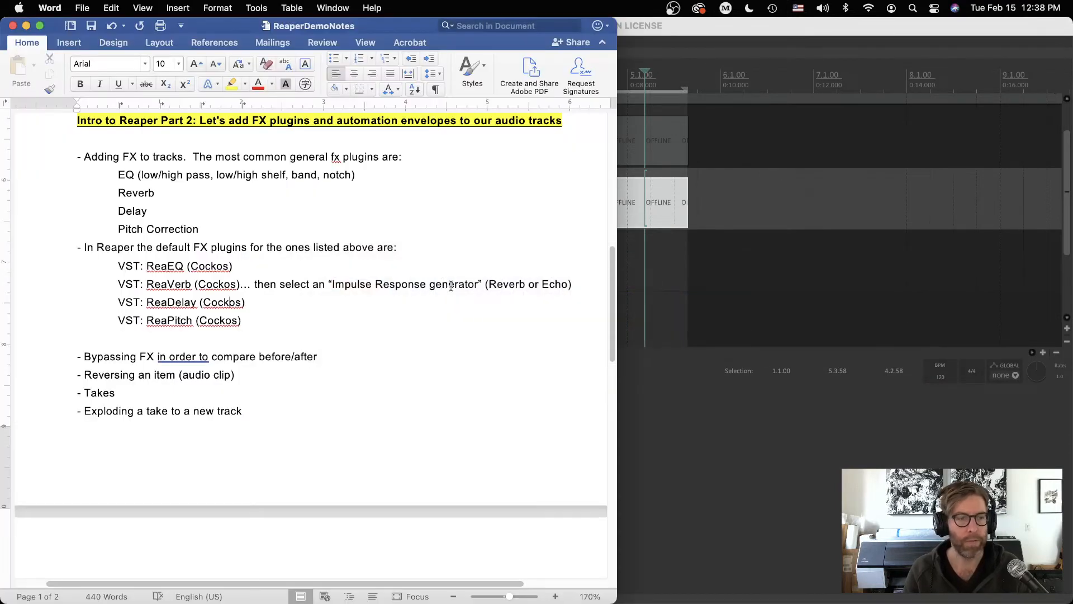
{"action": "scroll", "coordinate": [201, 333], "scroll_direction": "down", "scroll_amount": 2}
{"action": "left_click_drag", "start_coordinate": [109, 314], "coordinate": [197, 302]}
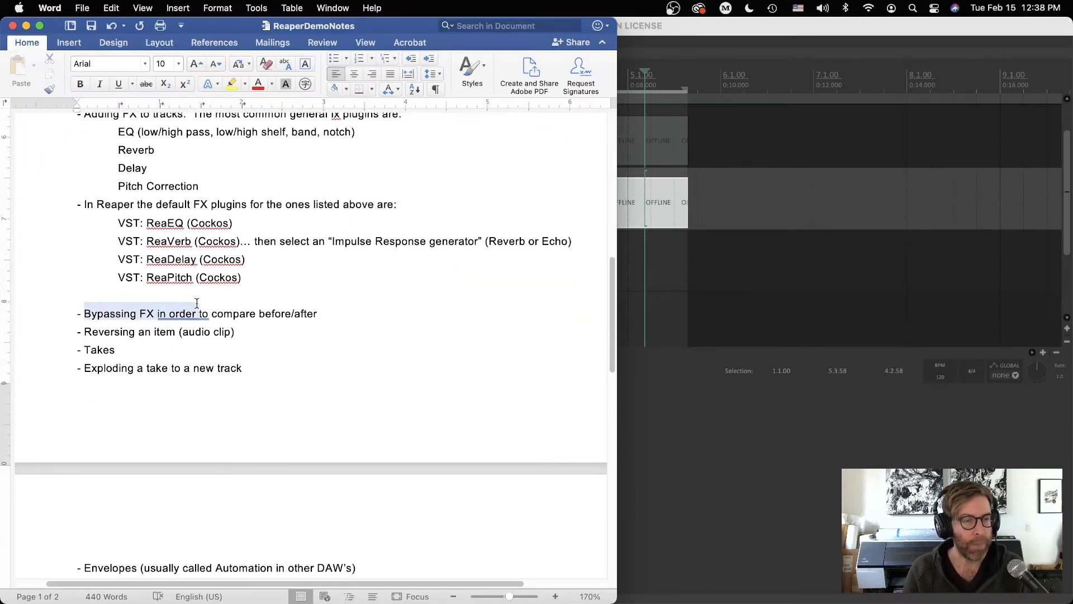
{"action": "left_click", "coordinate": [143, 332]}
{"action": "left_click", "coordinate": [716, 465]}
Step: Trim the end of the looped breath02 item back to its first repetition, ending at about 1.3.98
{"action": "scroll", "coordinate": [358, 253], "scroll_direction": "down", "scroll_amount": 5}
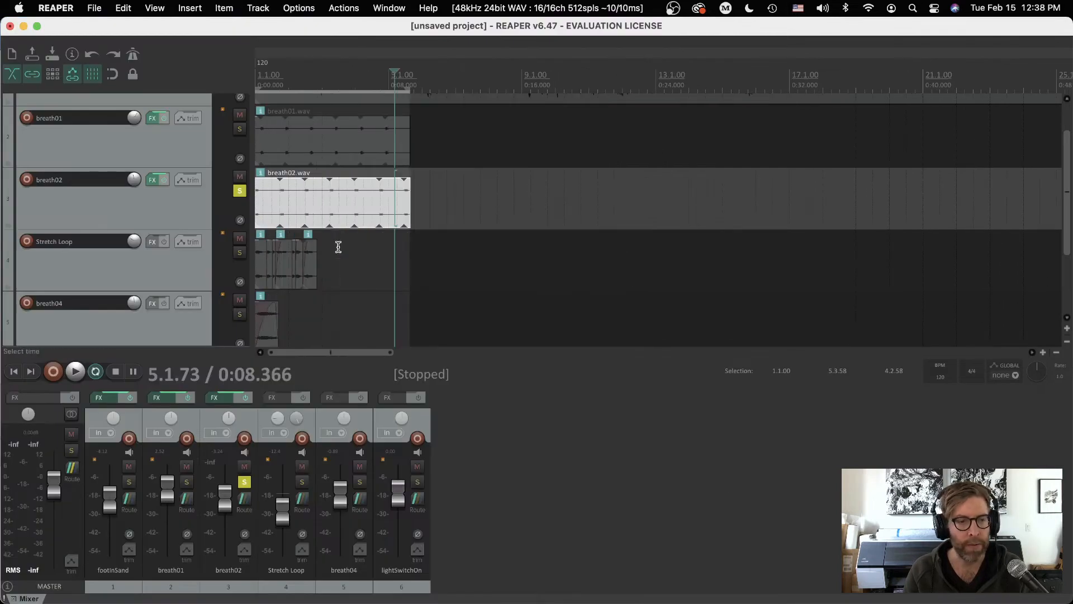
{"action": "scroll", "coordinate": [340, 247], "scroll_direction": "up", "scroll_amount": 8}
{"action": "scroll", "coordinate": [563, 273], "scroll_direction": "up", "scroll_amount": 2}
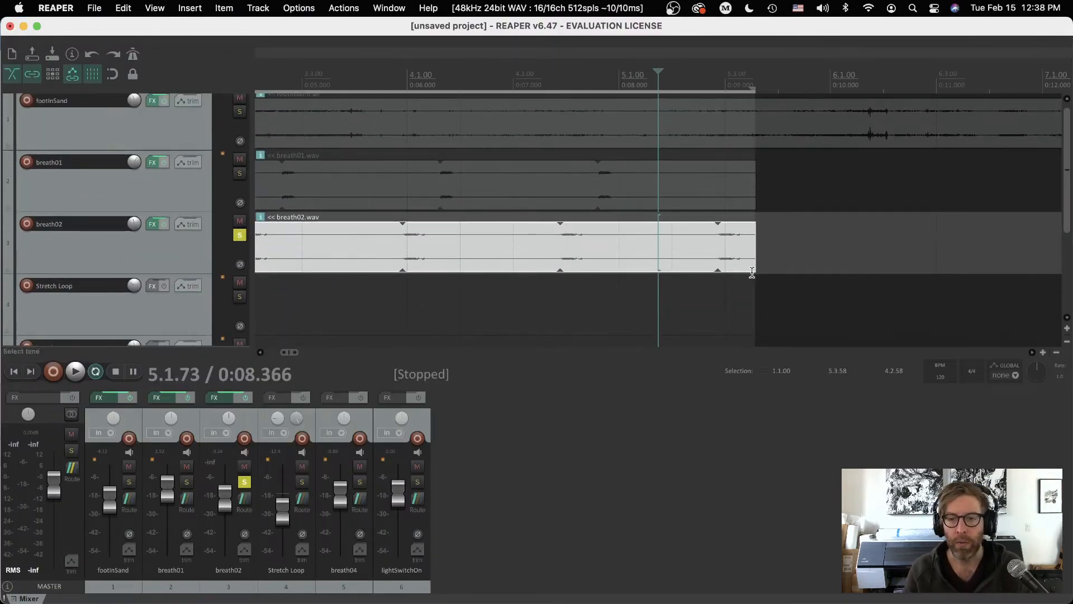
{"action": "left_click_drag", "start_coordinate": [752, 272], "coordinate": [397, 262]}
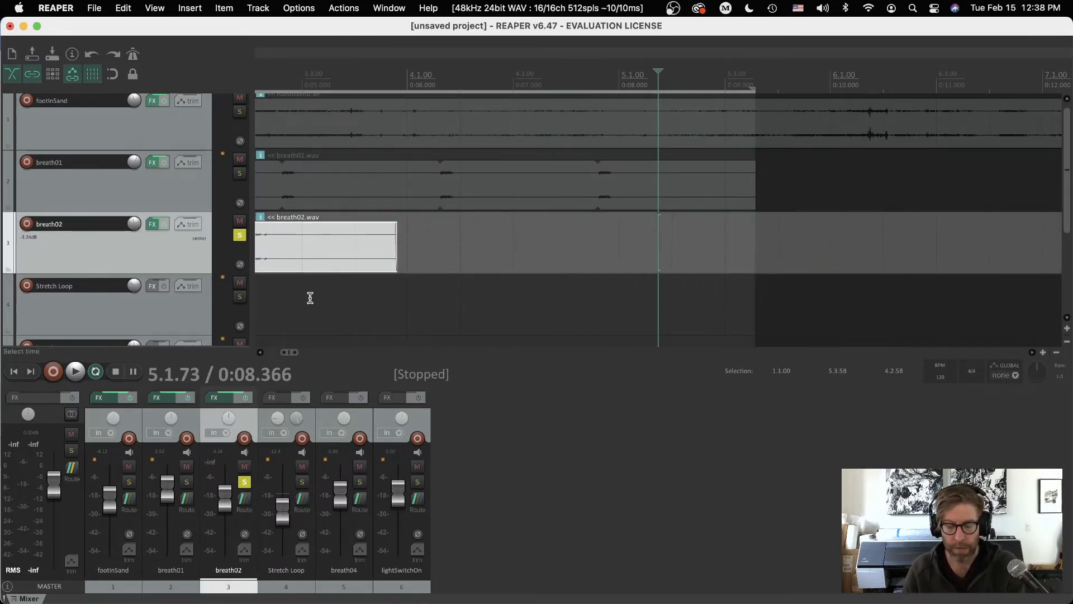
{"action": "scroll", "coordinate": [310, 293], "scroll_direction": "up", "scroll_amount": 3}
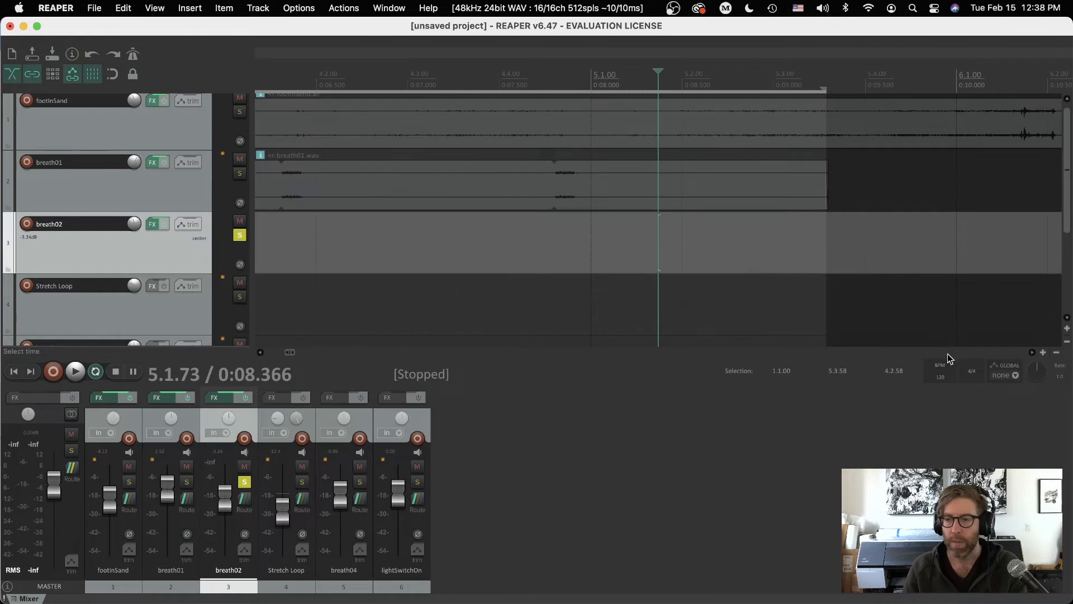
{"action": "left_click_drag", "start_coordinate": [1069, 196], "coordinate": [1069, 287]}
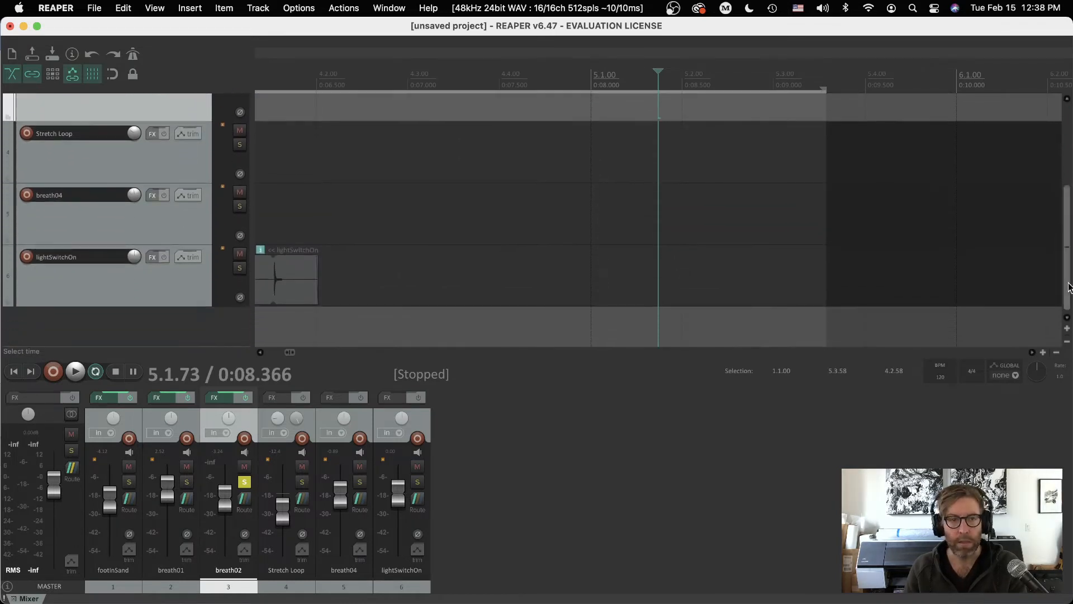
{"action": "key", "text": "Home"}
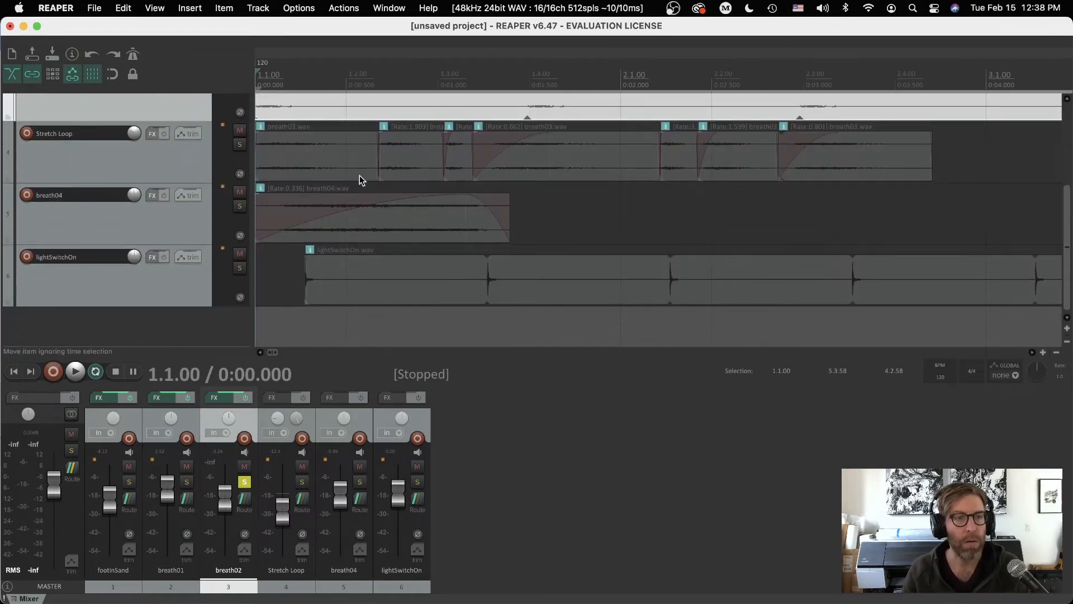
{"action": "left_click_drag", "start_coordinate": [1067, 223], "coordinate": [1060, 152]}
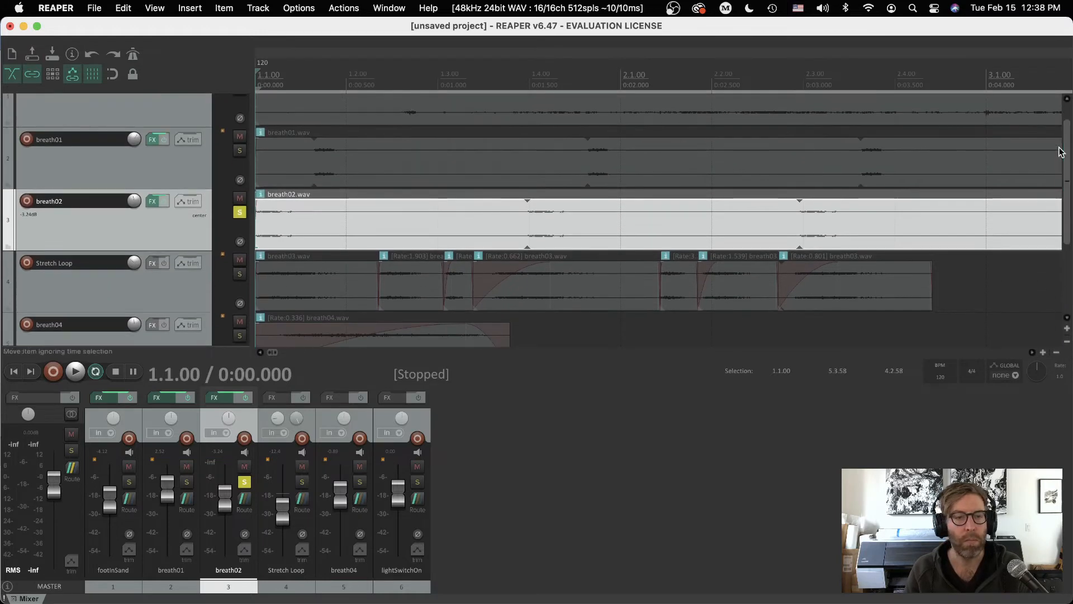
{"action": "left_click", "coordinate": [417, 218]}
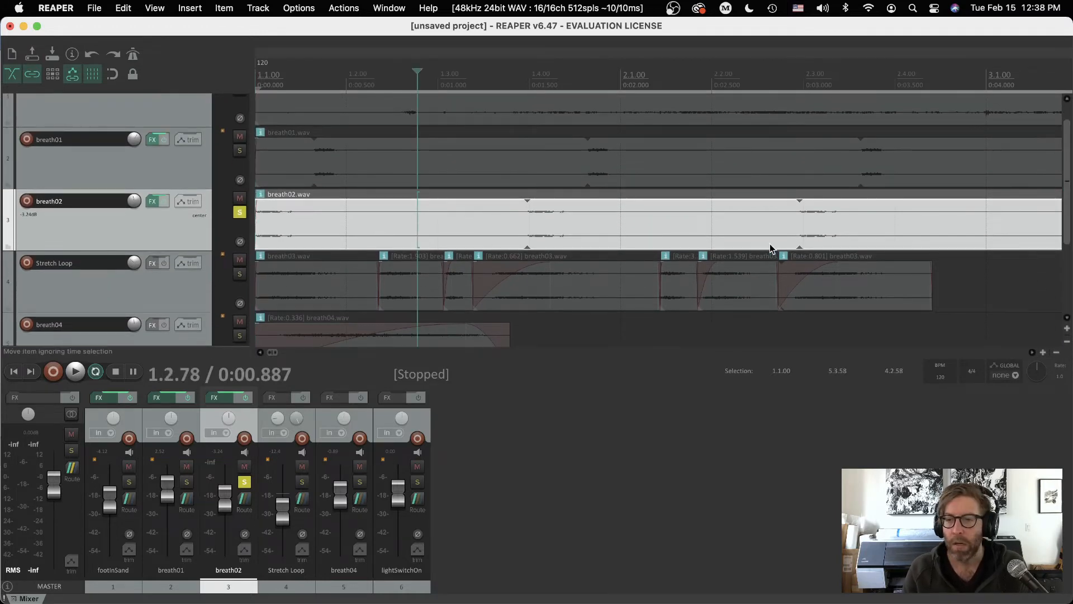
{"action": "scroll", "coordinate": [1018, 262], "scroll_direction": "down", "scroll_amount": 2}
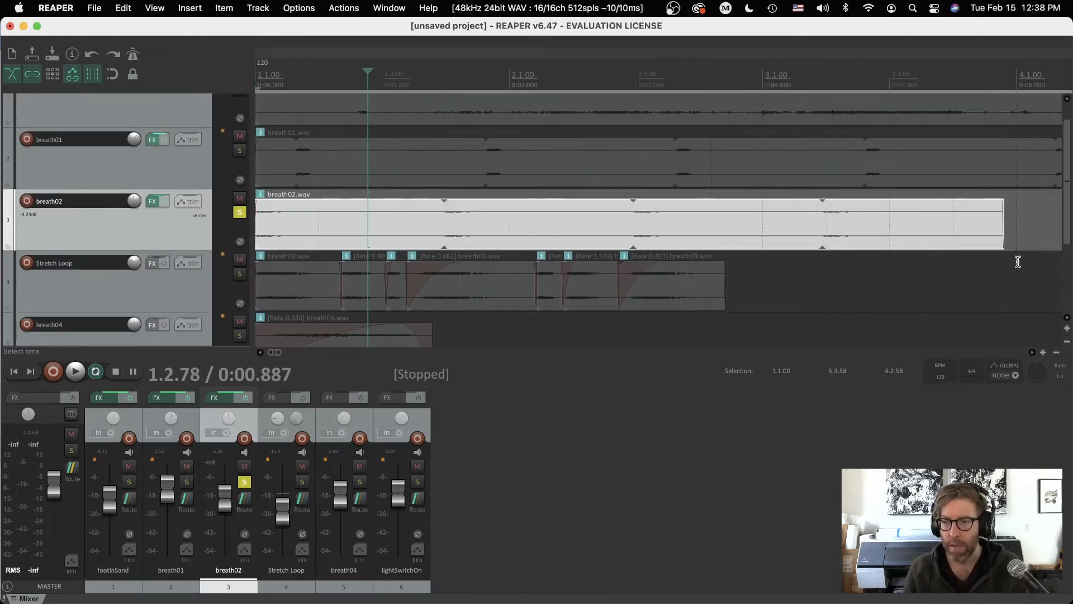
{"action": "left_click_drag", "start_coordinate": [1002, 245], "coordinate": [441, 242]}
Step: Play the shortened breath02 item from the project start and stop playback
{"action": "key", "text": "space"}
{"action": "key", "text": "space"}
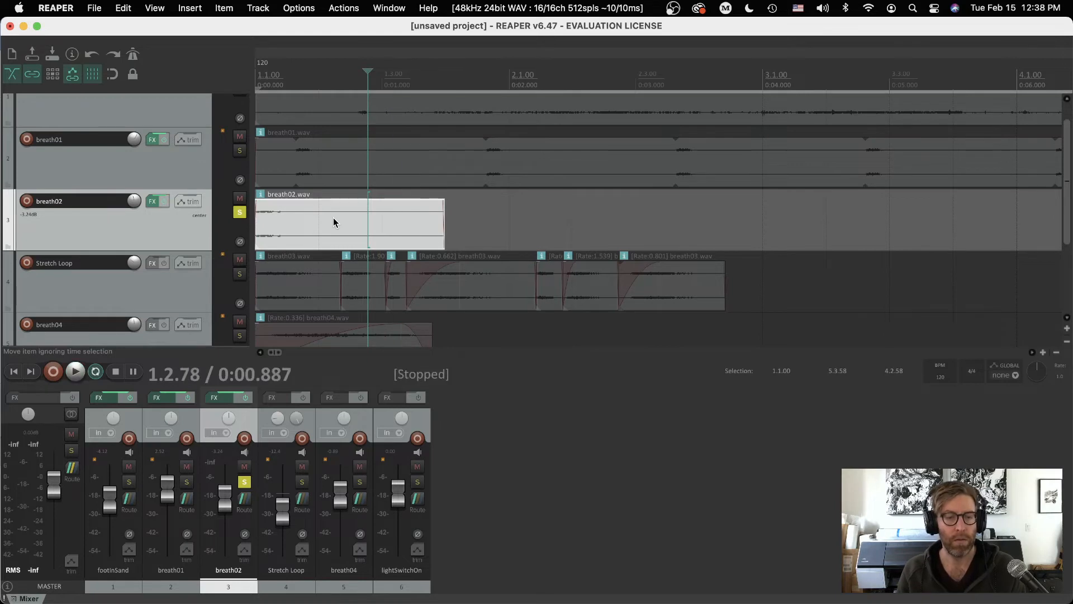
{"action": "key", "text": "Home"}
{"action": "key", "text": "space"}
{"action": "key", "text": "space"}
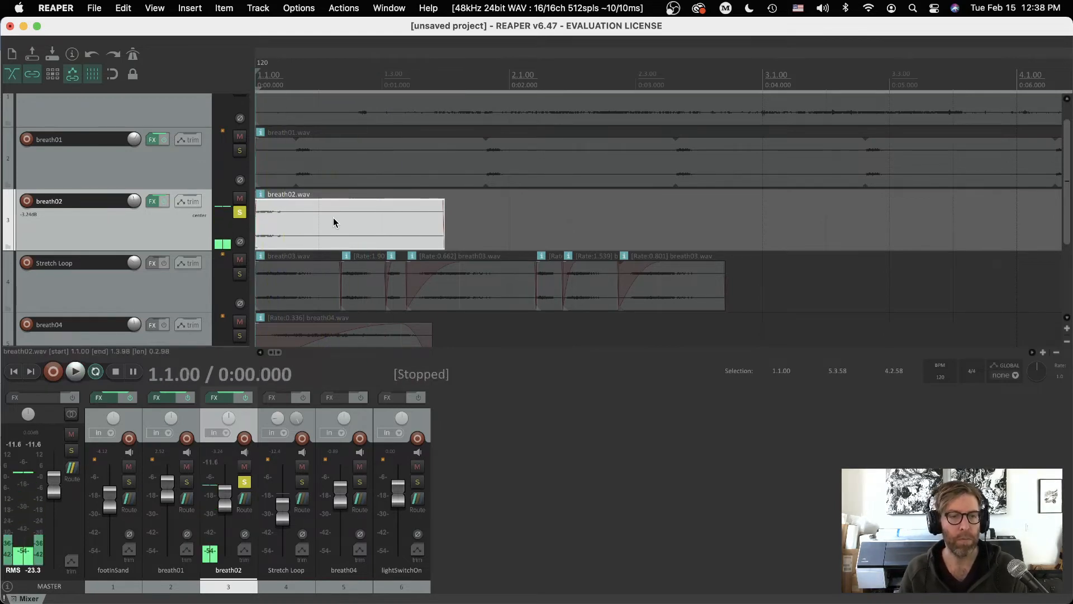
Step: Reverse the shortened breath02 item as a new take
{"action": "left_click", "coordinate": [344, 230]}
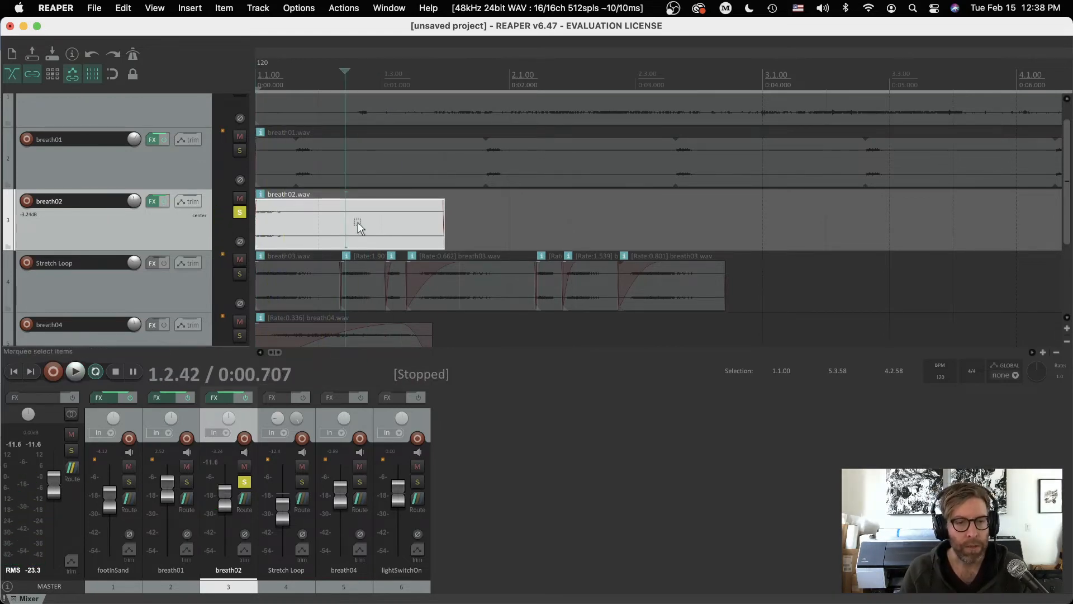
{"action": "right_click", "coordinate": [358, 226]}
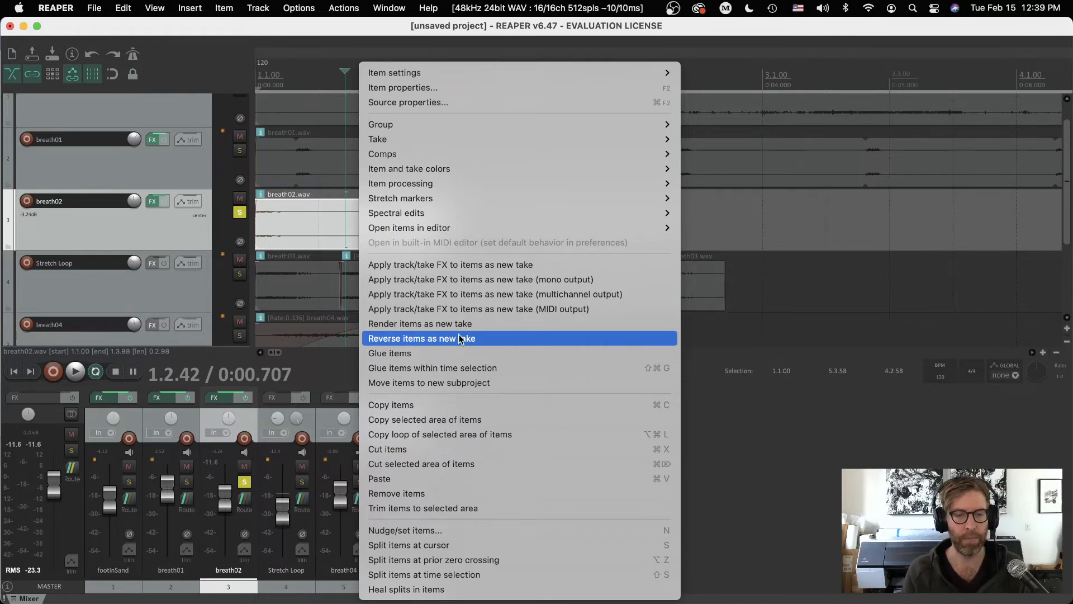
{"action": "left_click", "coordinate": [478, 340]}
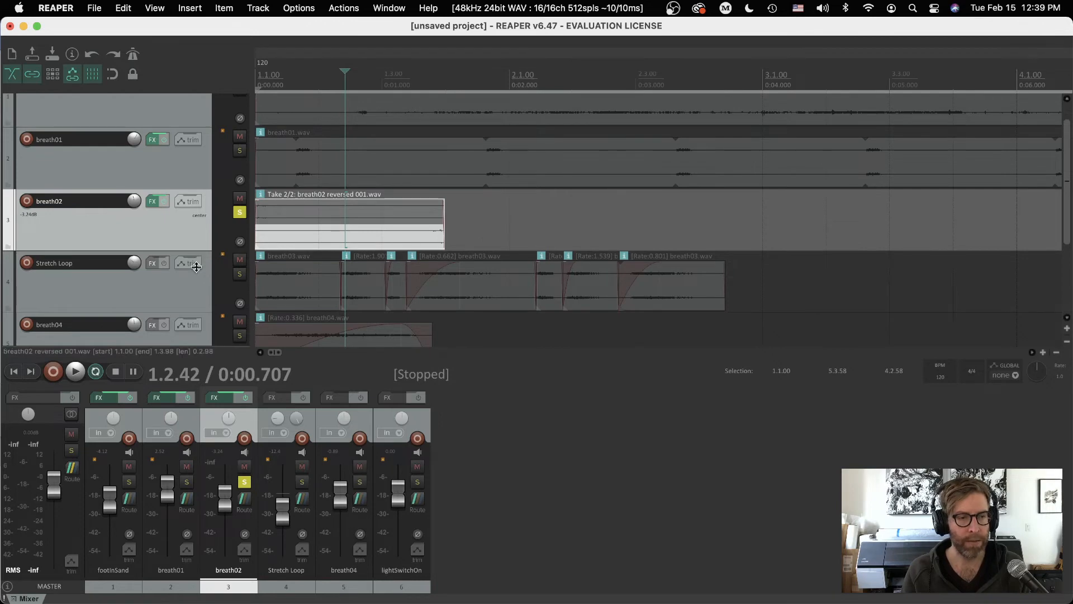
Step: Increase the breath02 track's height to show both takes and select the original take, then the reversed one
{"action": "left_click_drag", "start_coordinate": [196, 268], "coordinate": [198, 319]}
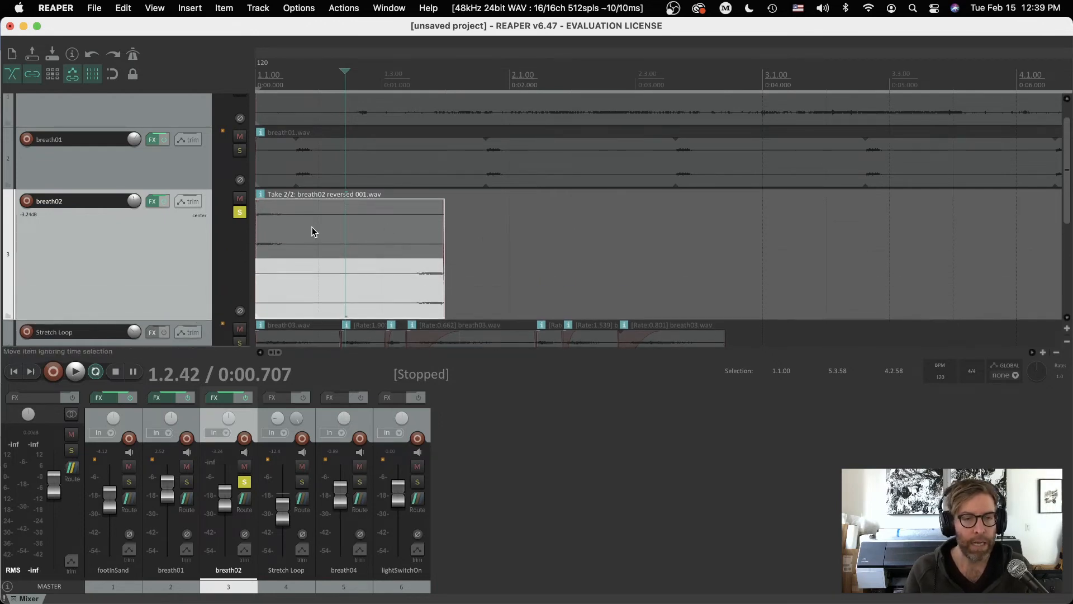
{"action": "left_click", "coordinate": [366, 230]}
{"action": "left_click", "coordinate": [377, 282]}
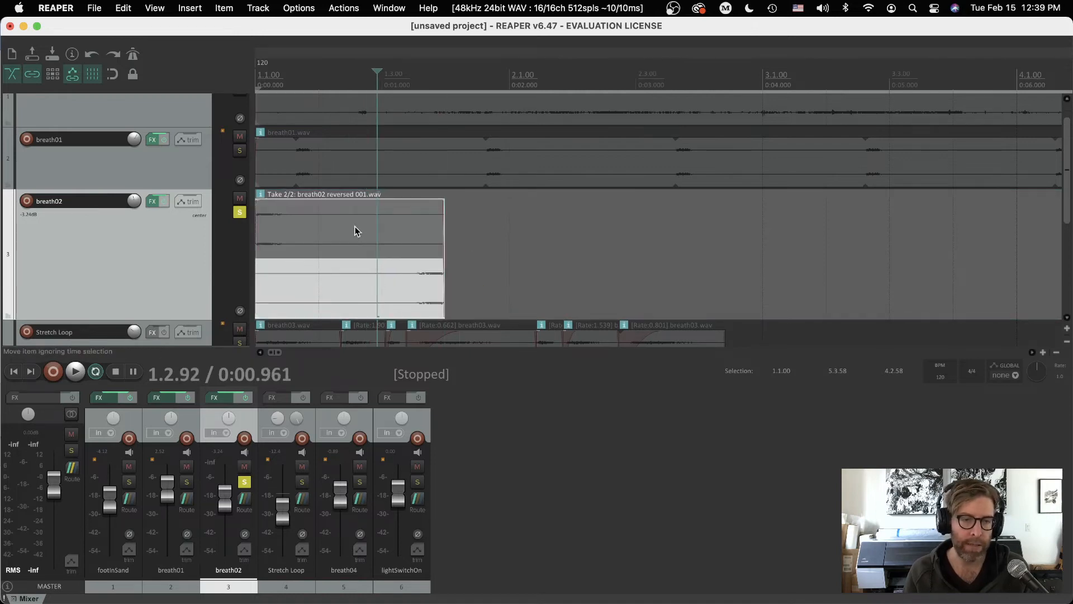
Step: Activate the reversed take of the breath02 item and play it from the project start
{"action": "left_click", "coordinate": [359, 235]}
{"action": "left_click", "coordinate": [361, 283]}
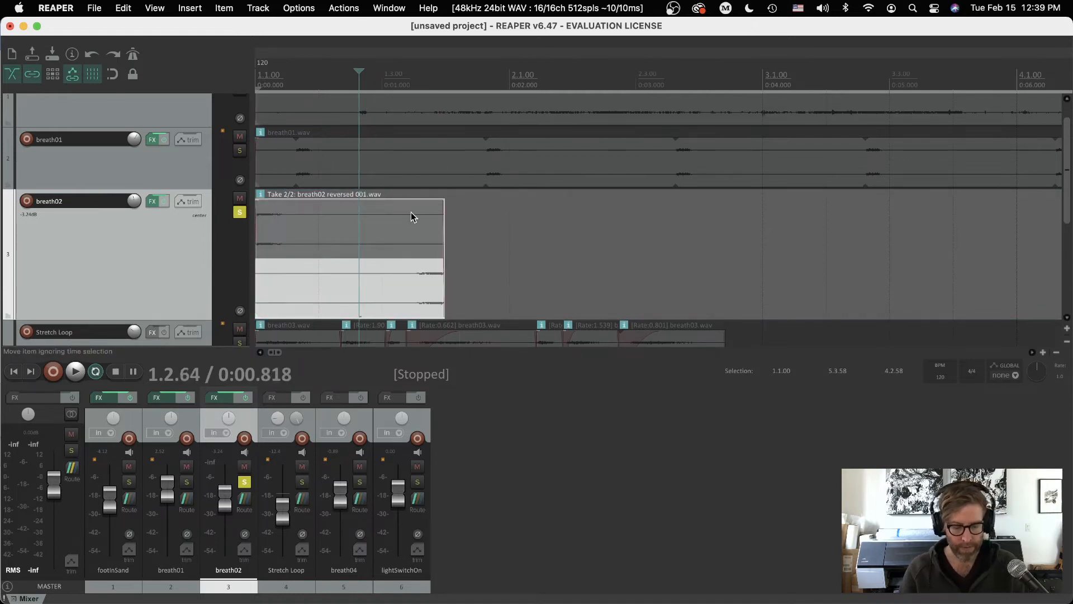
{"action": "key", "text": "Home"}
{"action": "key", "text": "space"}
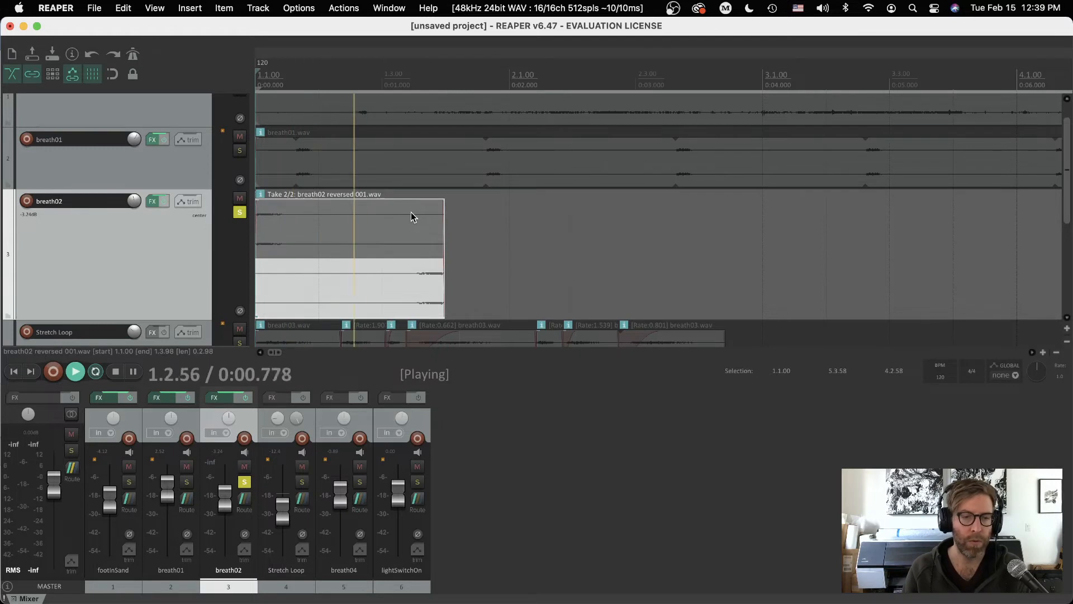
{"action": "key", "text": "space"}
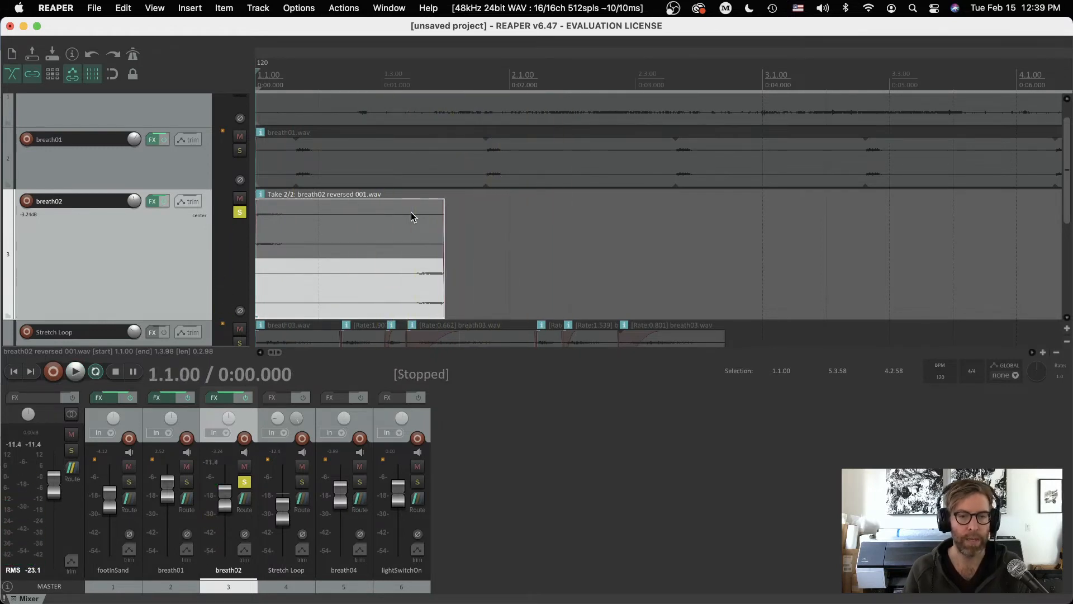
Step: Activate the original breath02.wav take and play it from the project start for comparison
{"action": "left_click", "coordinate": [347, 229]}
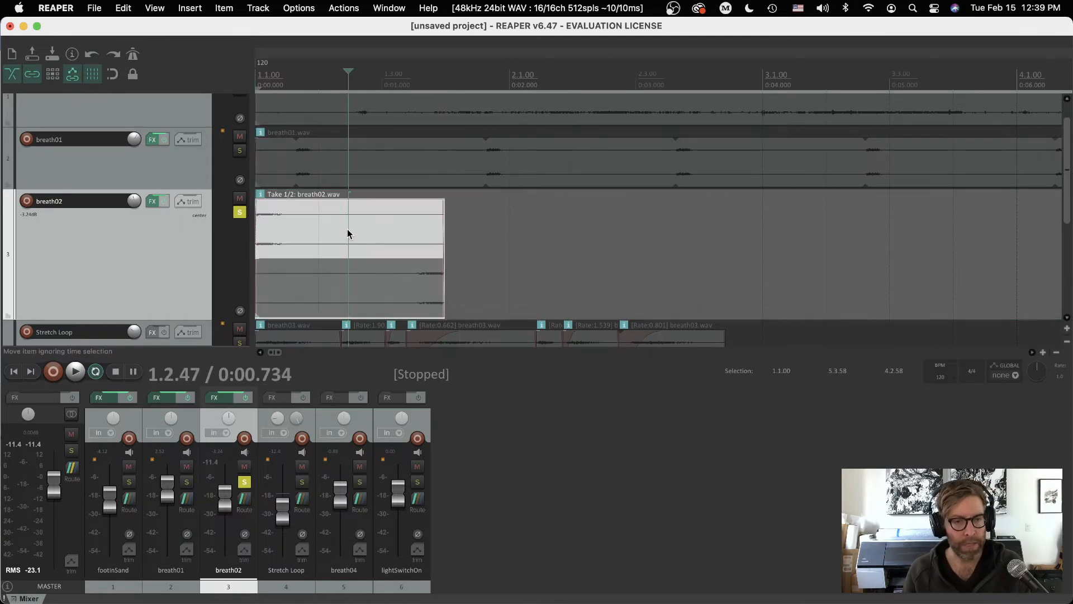
{"action": "key", "text": "Home"}
{"action": "key", "text": "space"}
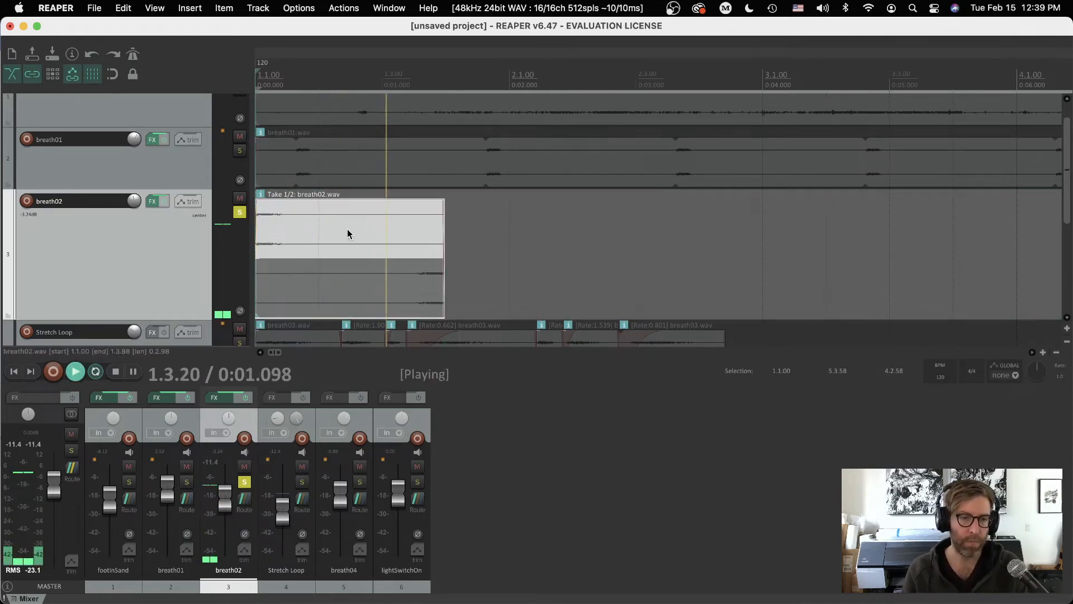
{"action": "key", "text": "space"}
Step: Play the reversed breath02 take once more from the project start, leaving it as the active take
{"action": "left_click", "coordinate": [349, 286]}
{"action": "key", "text": "Home"}
{"action": "key", "text": "space"}
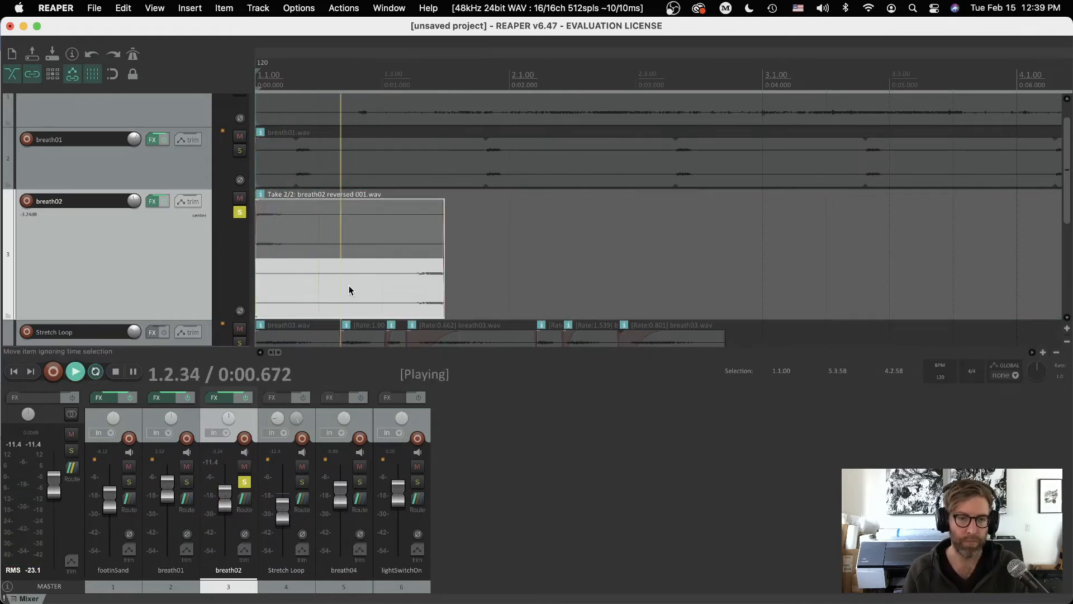
{"action": "key", "text": "space"}
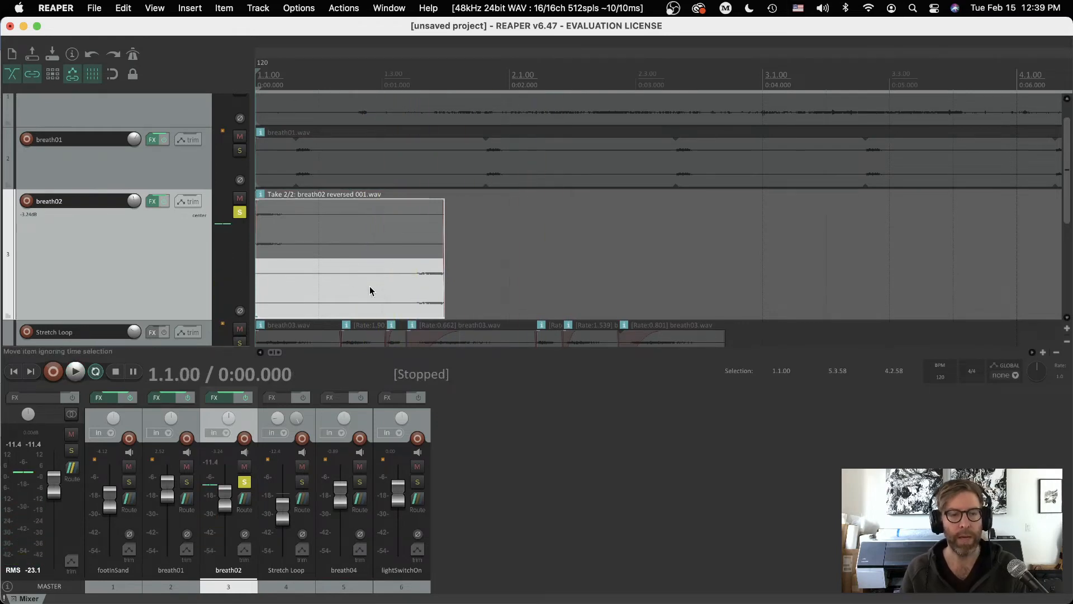
{"action": "left_click", "coordinate": [357, 223]}
{"action": "left_click", "coordinate": [370, 289]}
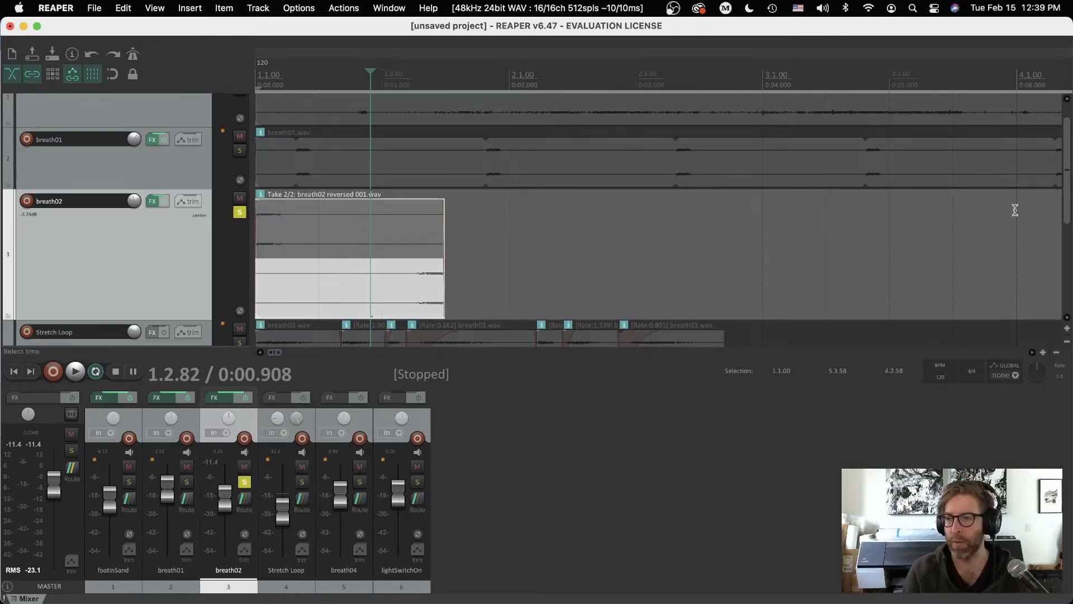
Step: Switch to Word and read the notes on takes and exploding a take to a new track, then return to REAPER
{"action": "mouse_move", "coordinate": [1068, 189]}
{"action": "left_mouse_down"}
{"action": "mouse_move", "coordinate": [1069, 216]}
{"action": "mouse_move", "coordinate": [1071, 199]}
{"action": "left_mouse_up"}
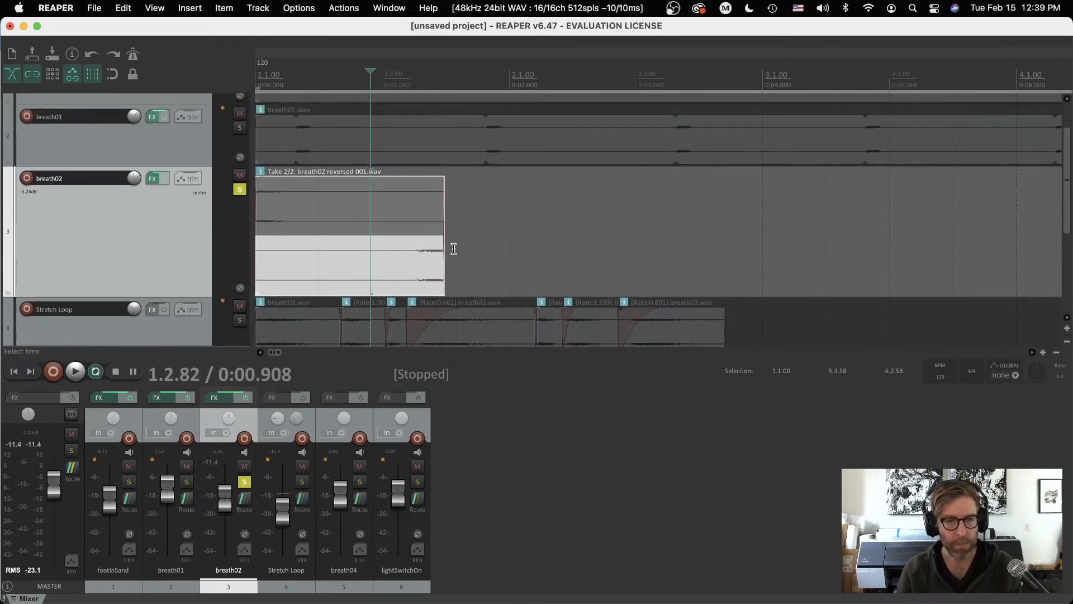
{"action": "key", "text": "super+Tab"}
{"action": "left_click", "coordinate": [445, 323]}
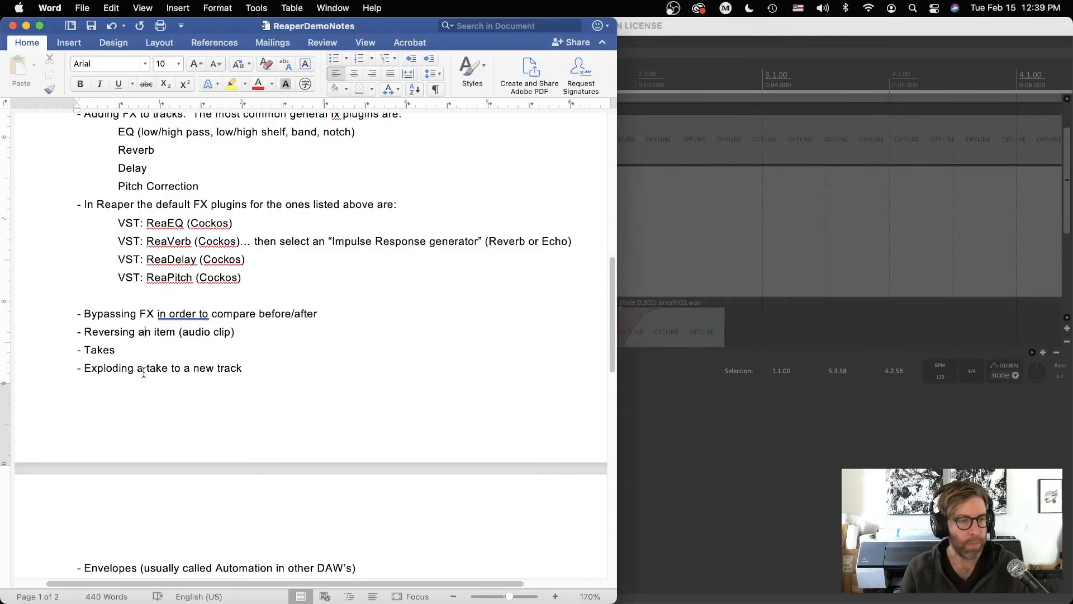
{"action": "left_click", "coordinate": [97, 350]}
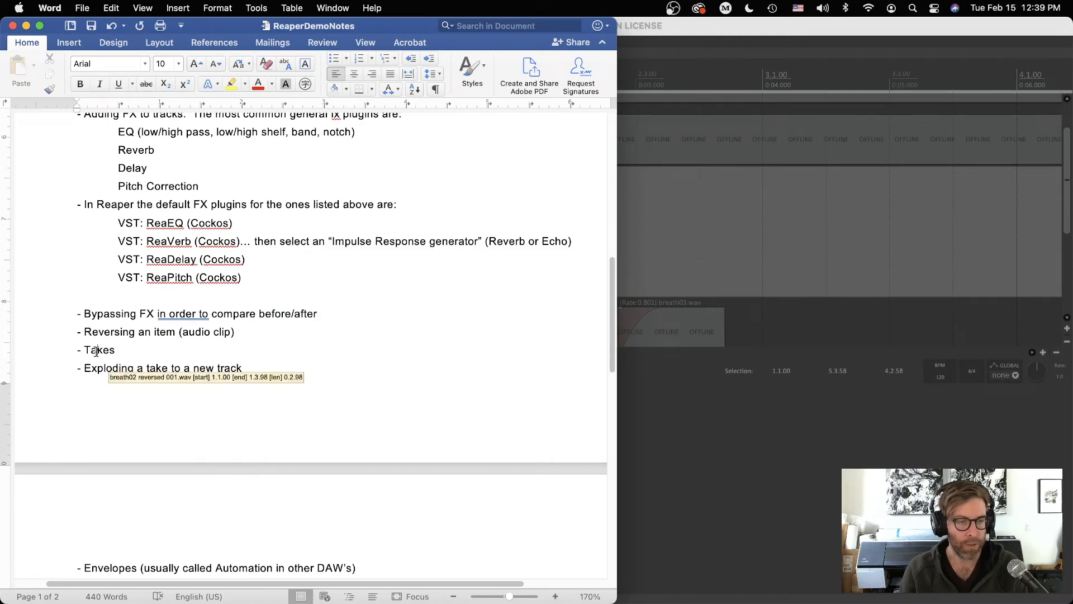
{"action": "left_click_drag", "start_coordinate": [97, 369], "coordinate": [190, 368]}
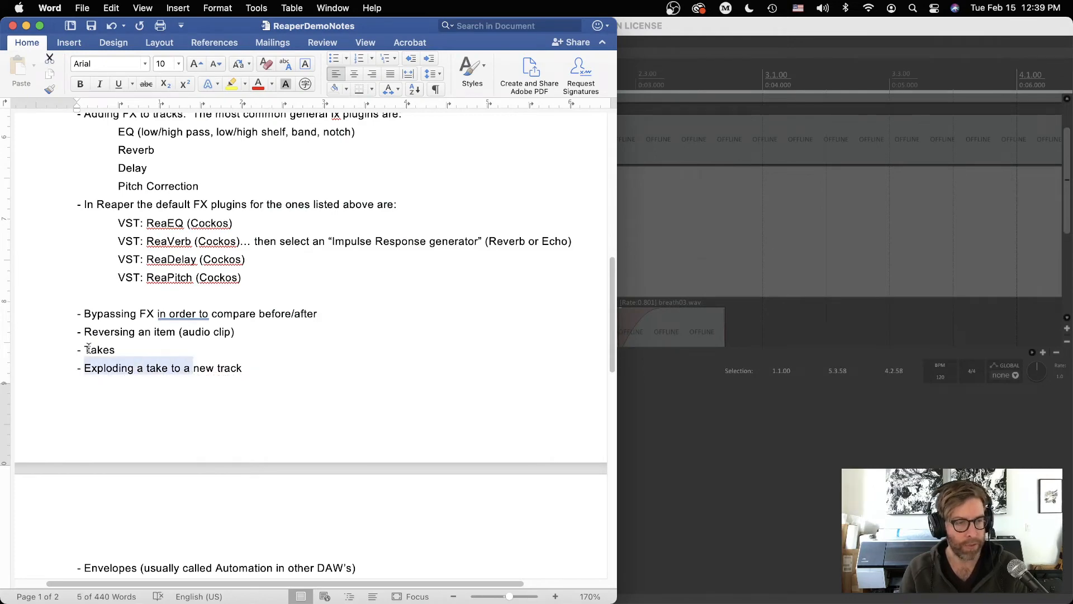
{"action": "left_click", "coordinate": [679, 462]}
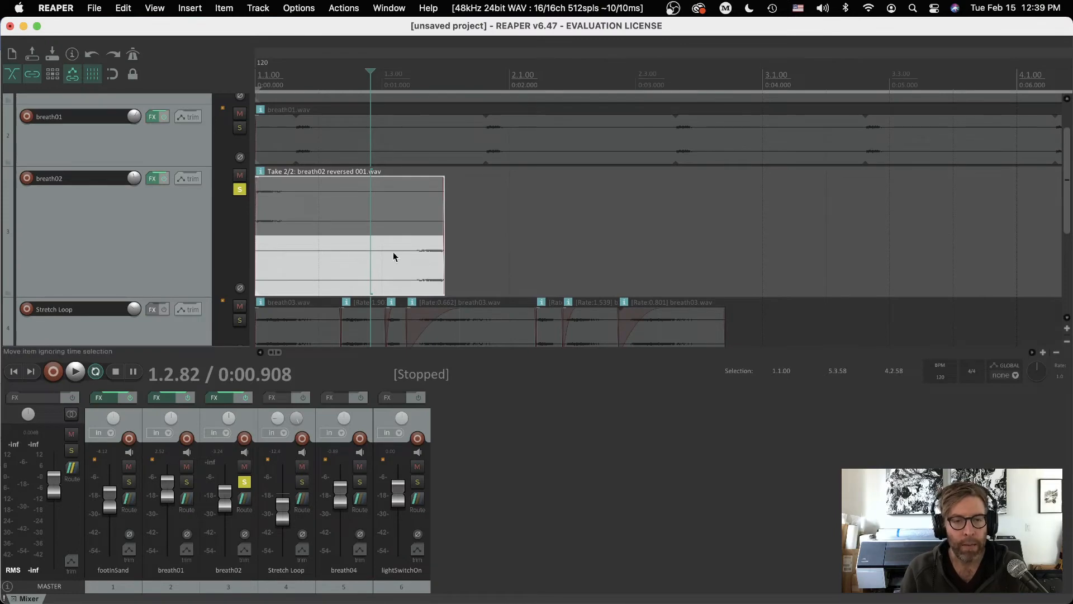
Step: Turn off solo on the breath02 track so all tracks are audible
{"action": "left_click", "coordinate": [339, 268]}
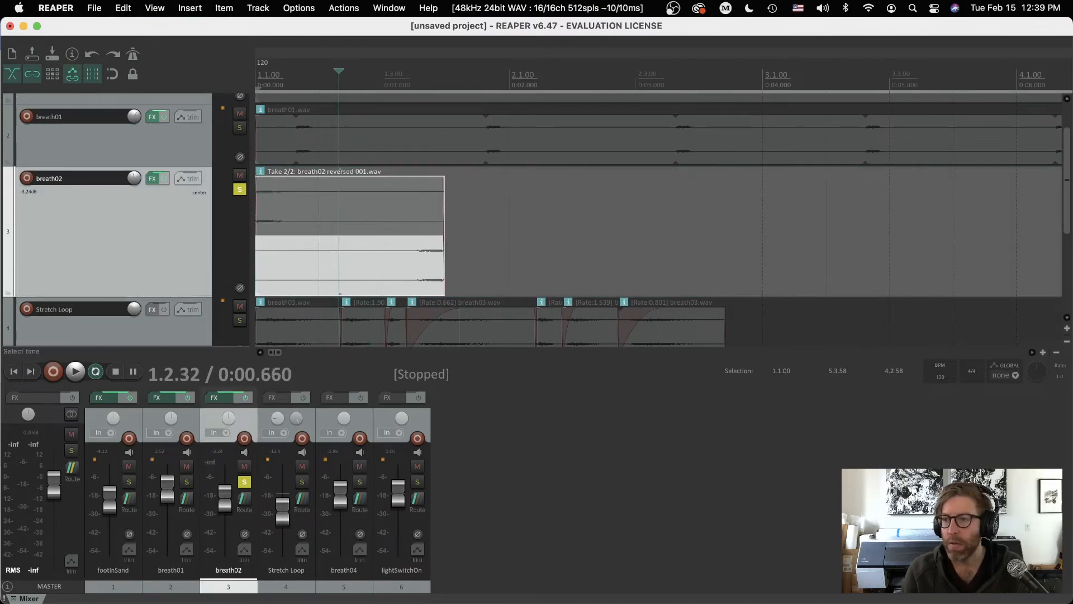
{"action": "scroll", "coordinate": [659, 219], "scroll_direction": "down", "scroll_amount": 3}
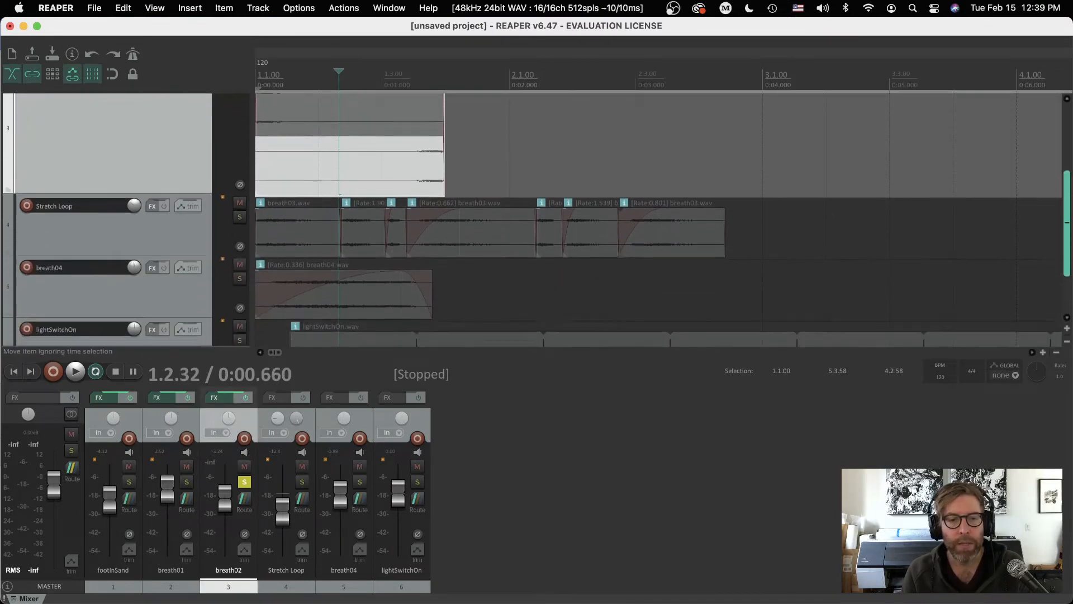
{"action": "scroll", "coordinate": [658, 220], "scroll_direction": "down", "scroll_amount": 4}
{"action": "scroll", "coordinate": [658, 220], "scroll_direction": "up", "scroll_amount": 7}
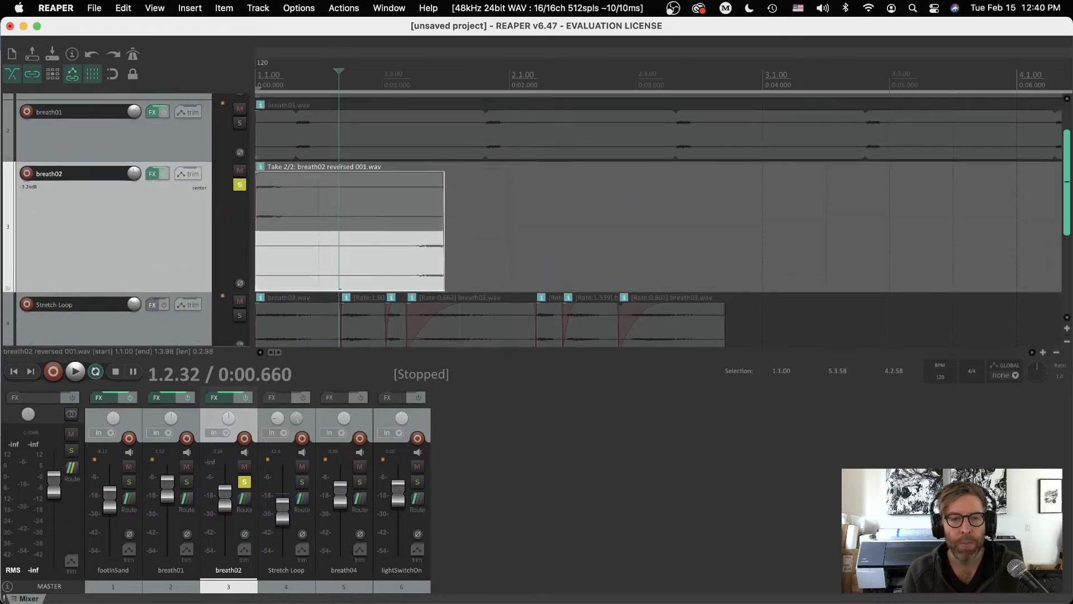
{"action": "scroll", "coordinate": [1068, 101], "scroll_direction": "up", "scroll_amount": 2}
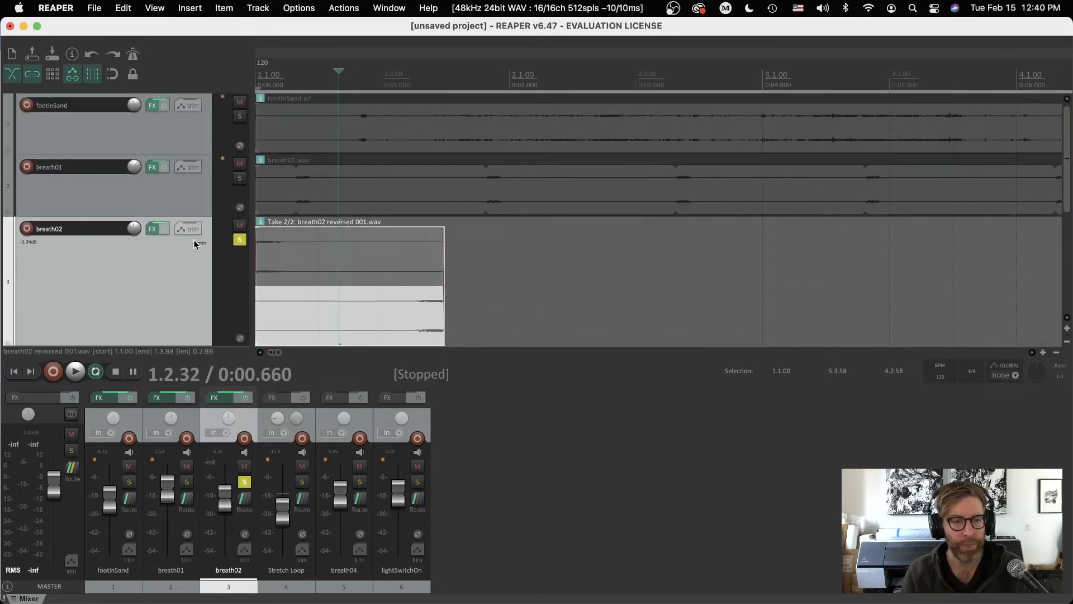
{"action": "left_click", "coordinate": [239, 239]}
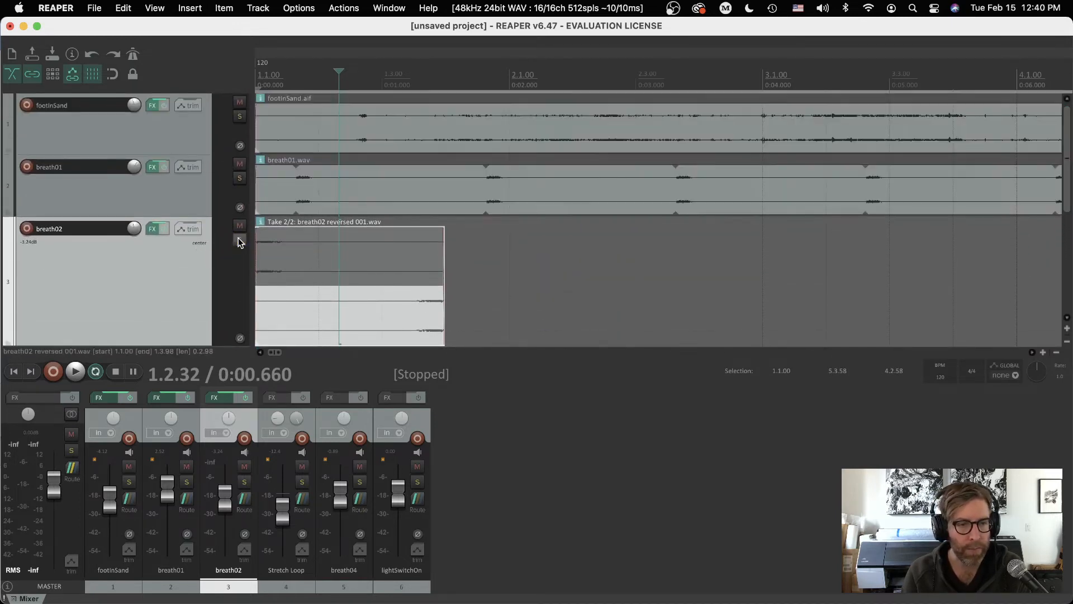
{"action": "left_click", "coordinate": [371, 252]}
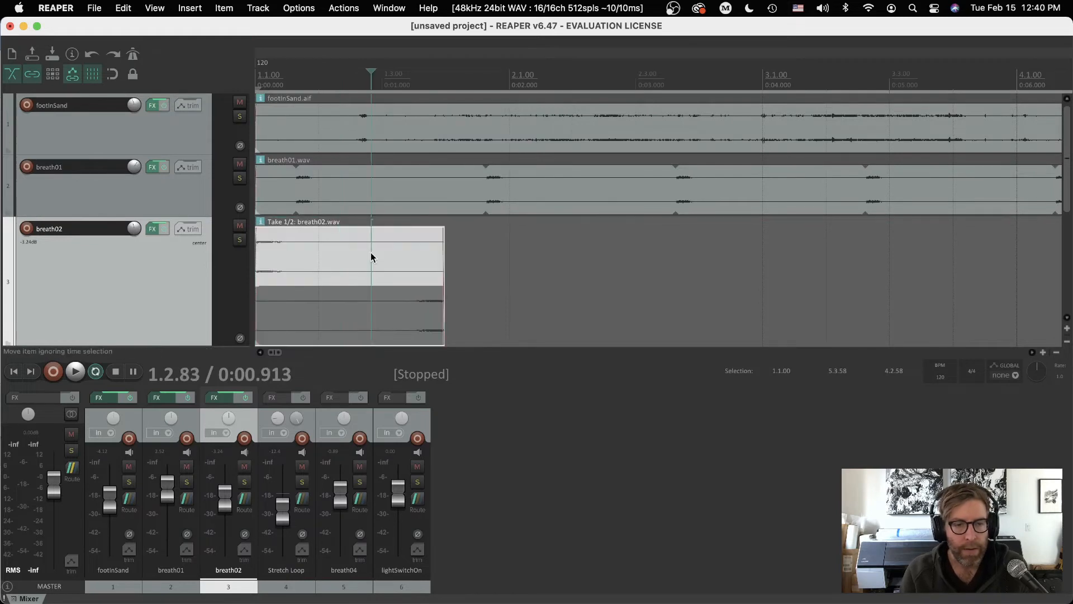
{"action": "left_click", "coordinate": [404, 316]}
{"action": "right_click", "coordinate": [404, 316]}
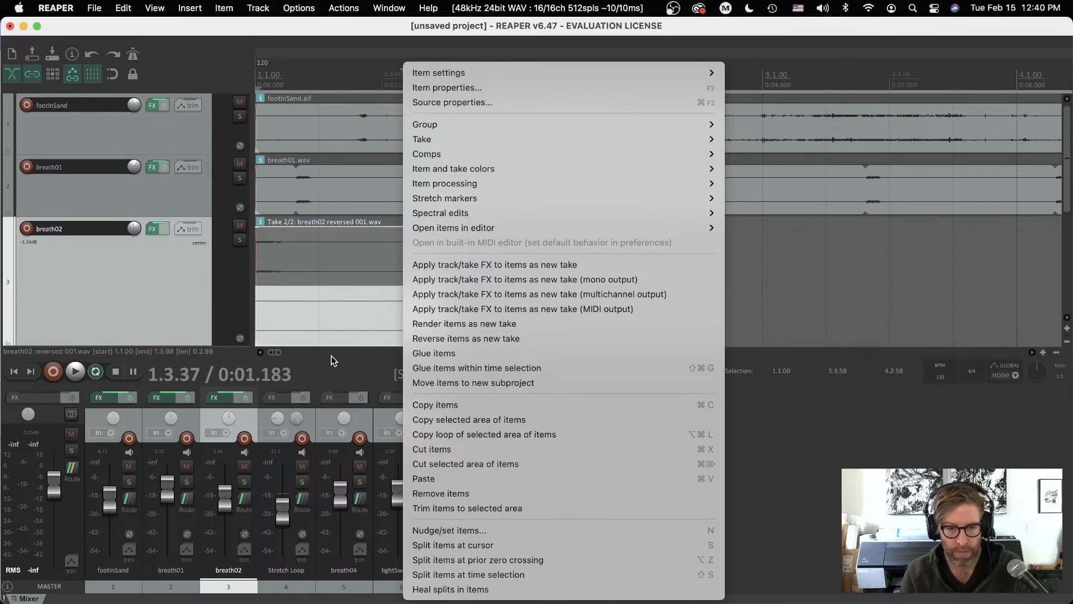
{"action": "left_click", "coordinate": [350, 250]}
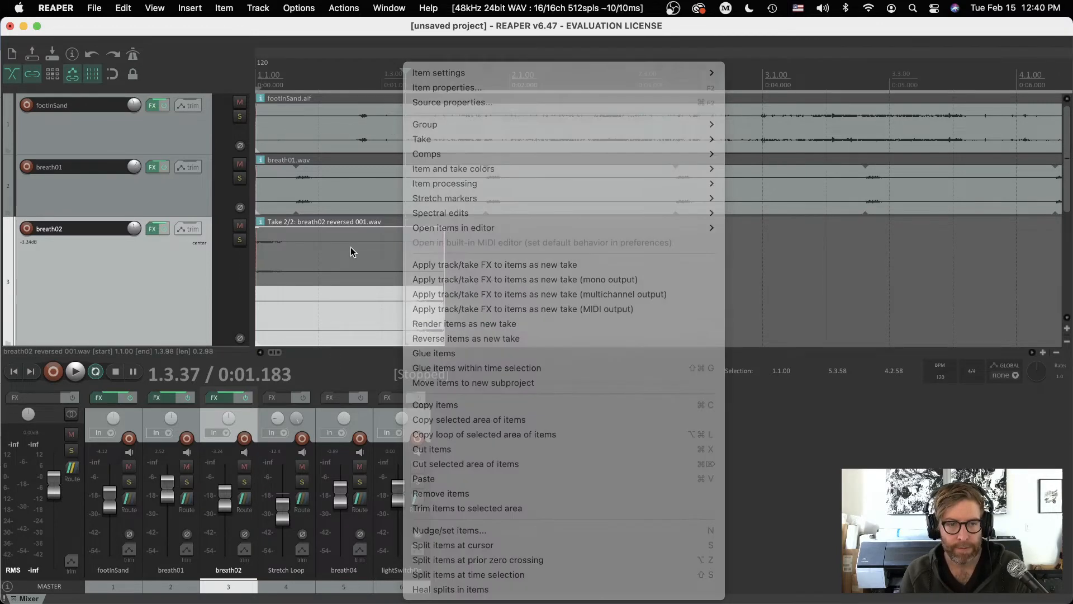
Step: Activate the original breath02.wav take and, after trying a longer looped length, trim the item's end to about 0.285 seconds
{"action": "left_click", "coordinate": [345, 255]}
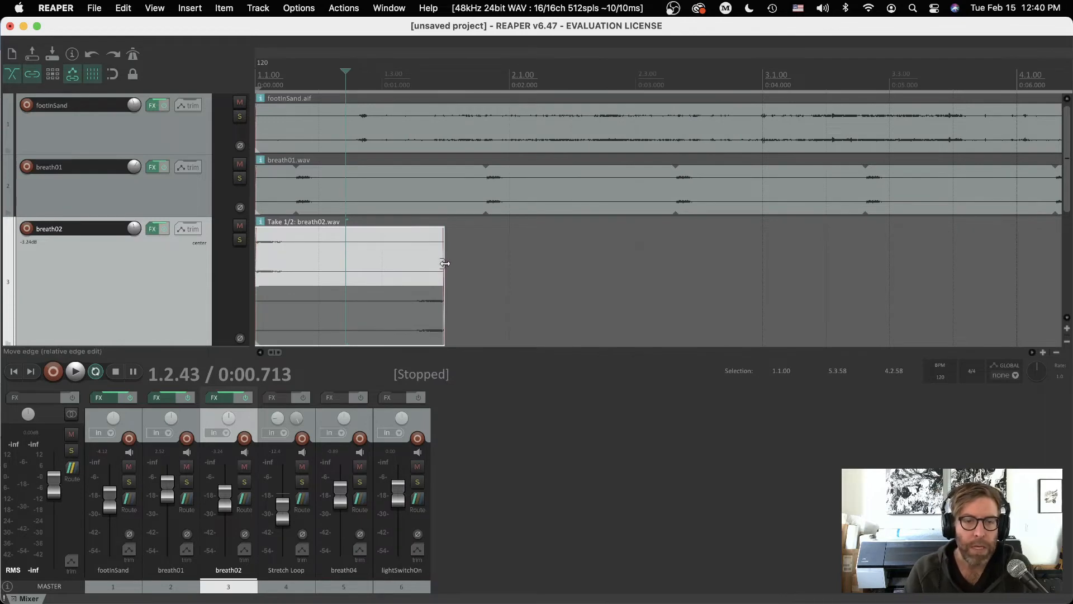
{"action": "left_click_drag", "start_coordinate": [444, 264], "coordinate": [814, 261]}
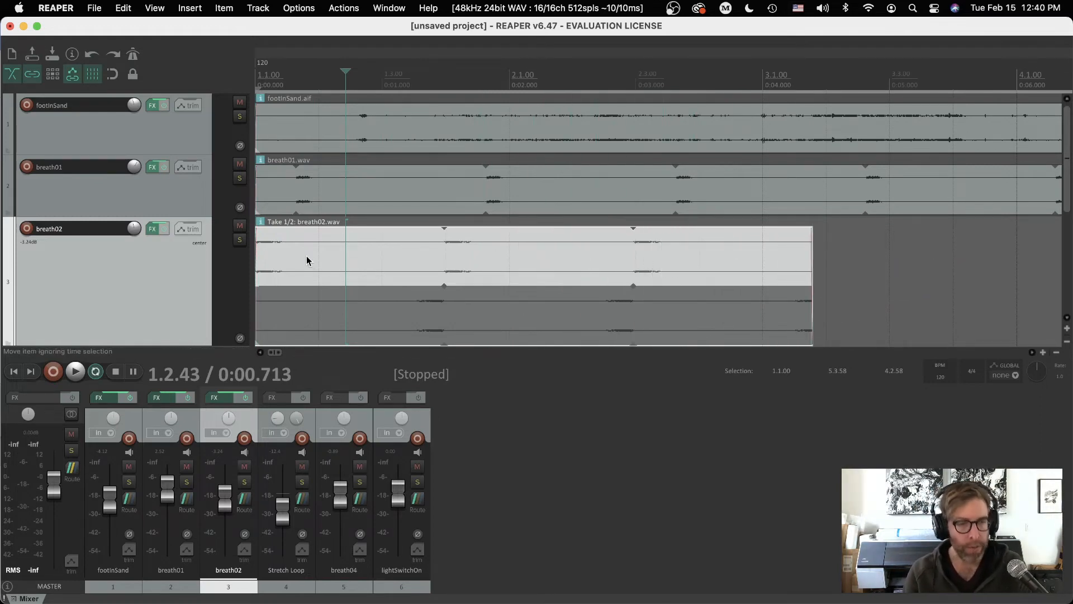
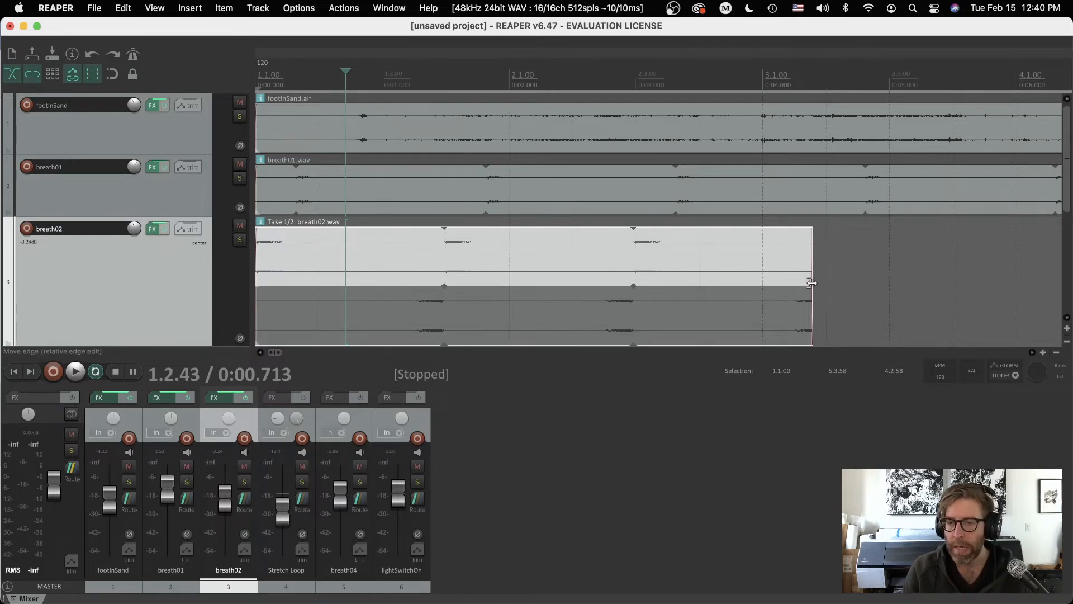
{"action": "left_click_drag", "start_coordinate": [810, 283], "coordinate": [292, 276]}
Step: Render the trimmed breath02 item as a new take
{"action": "right_click", "coordinate": [271, 256]}
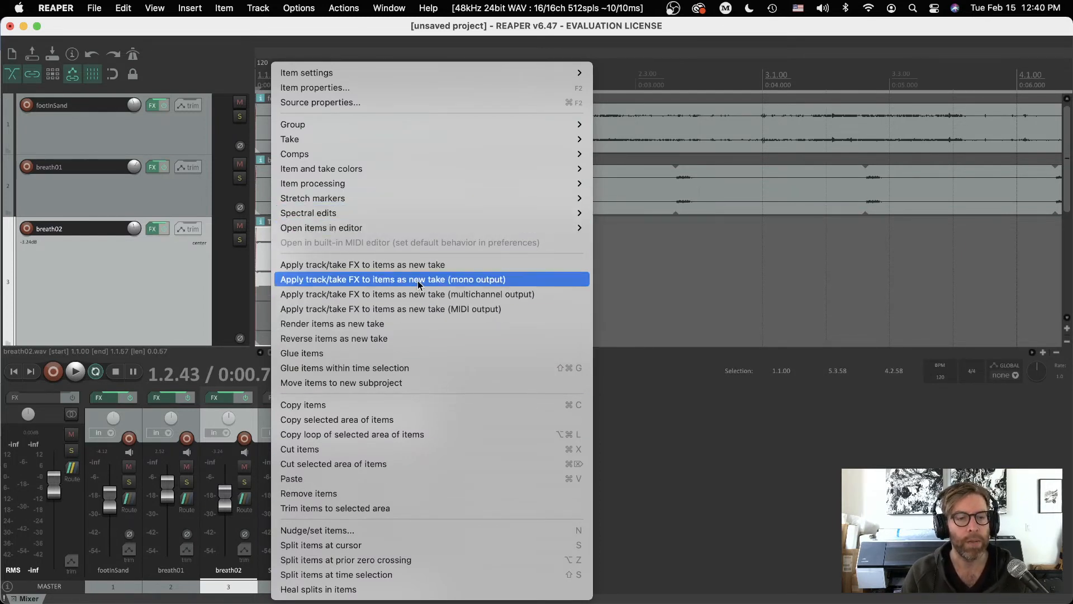
{"action": "left_click", "coordinate": [244, 272]}
{"action": "left_click", "coordinate": [273, 257]}
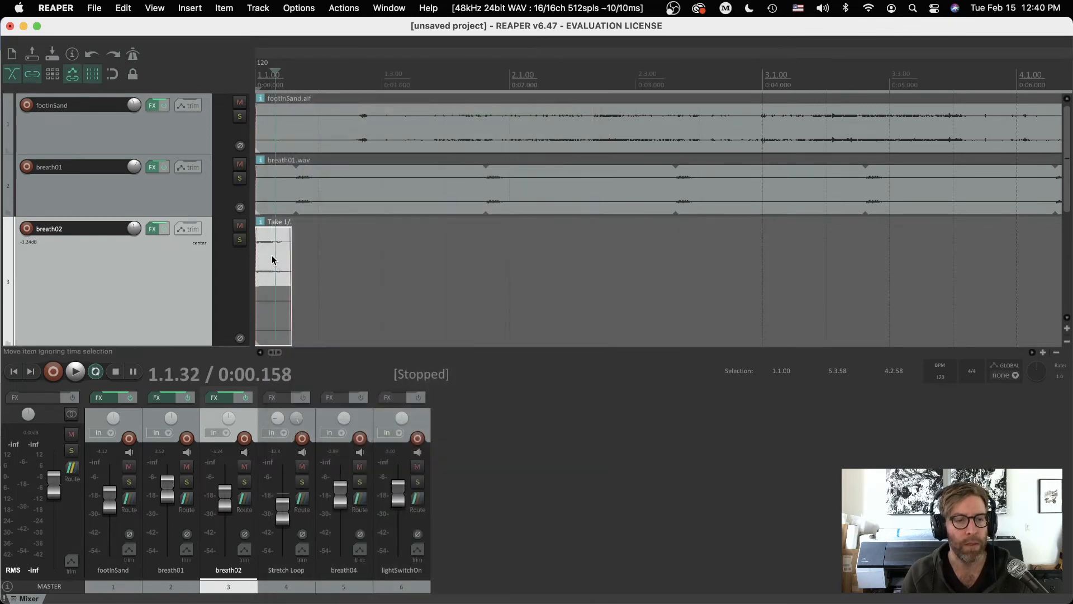
{"action": "right_click", "coordinate": [270, 255]}
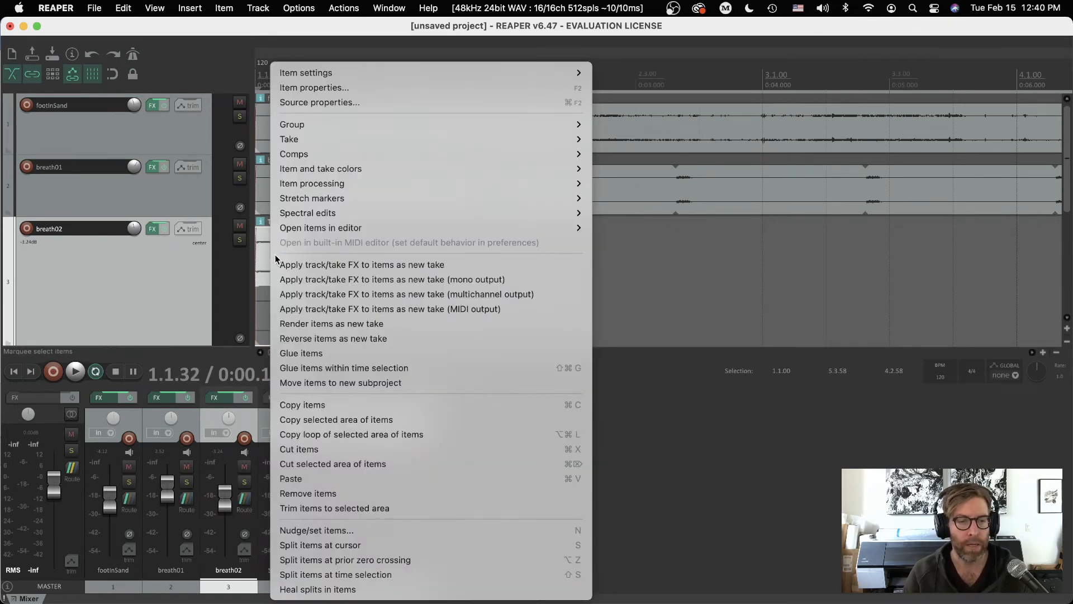
{"action": "left_click", "coordinate": [320, 327]}
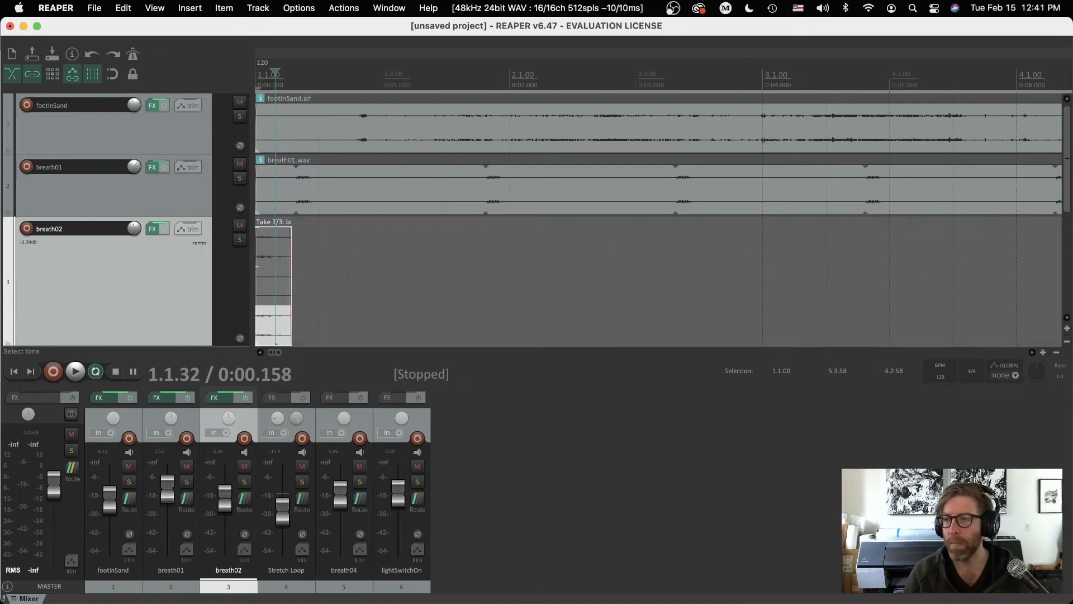
Step: Compare the original take with the rendered third take in the breath02 item, ending on the rendered take
{"action": "left_click_drag", "start_coordinate": [1067, 174], "coordinate": [1069, 208]}
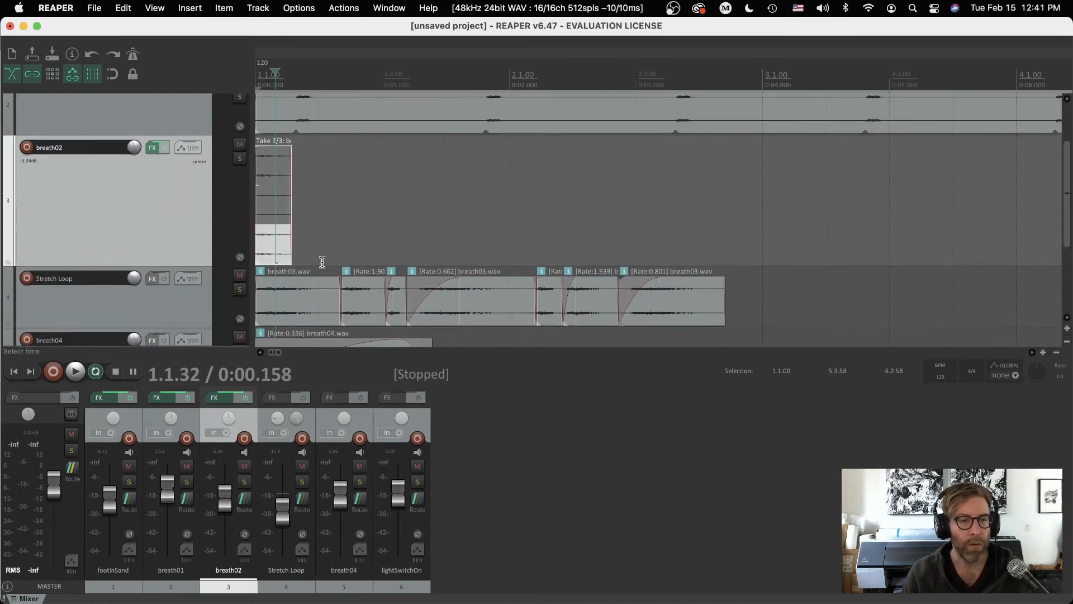
{"action": "left_click", "coordinate": [268, 162]}
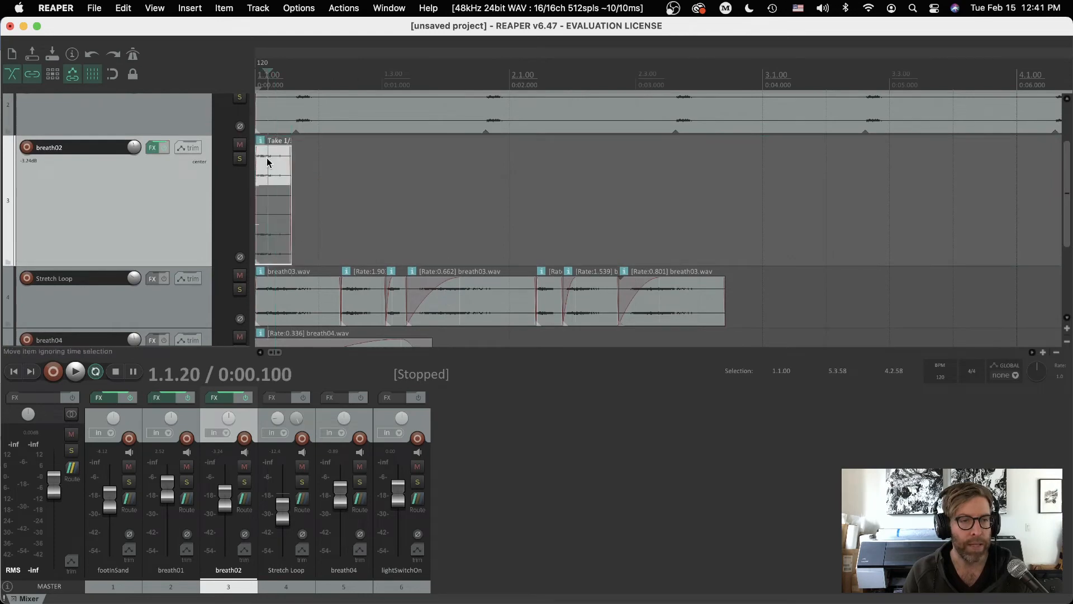
{"action": "left_click", "coordinate": [279, 242]}
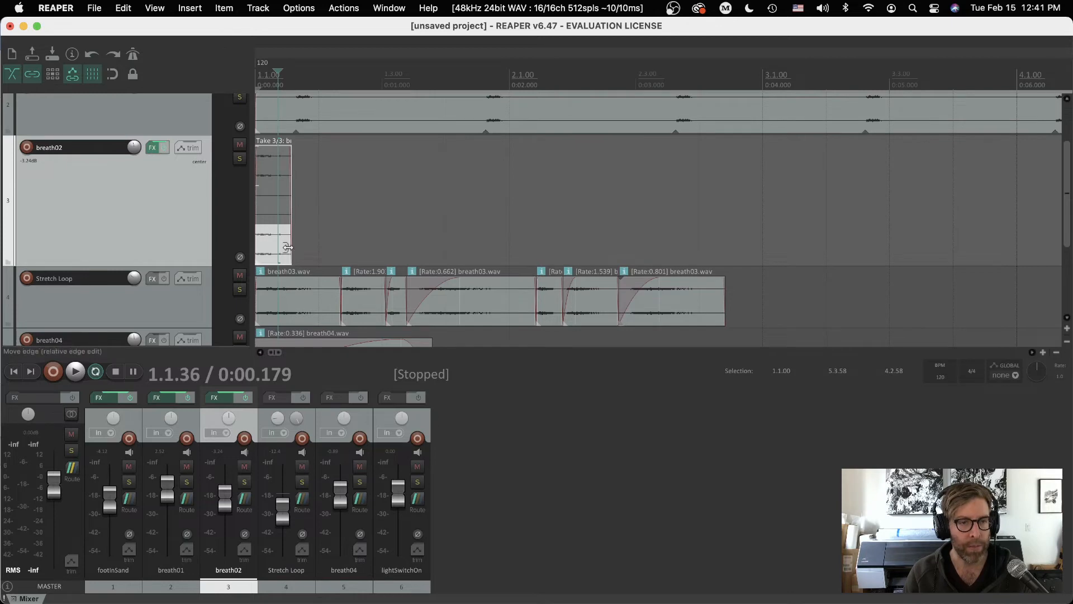
Step: Extend the end of the breath02 item to 3.1.00 so the short rendered take loops repeatedly
{"action": "left_click", "coordinate": [294, 256]}
{"action": "double_click", "coordinate": [291, 256]}
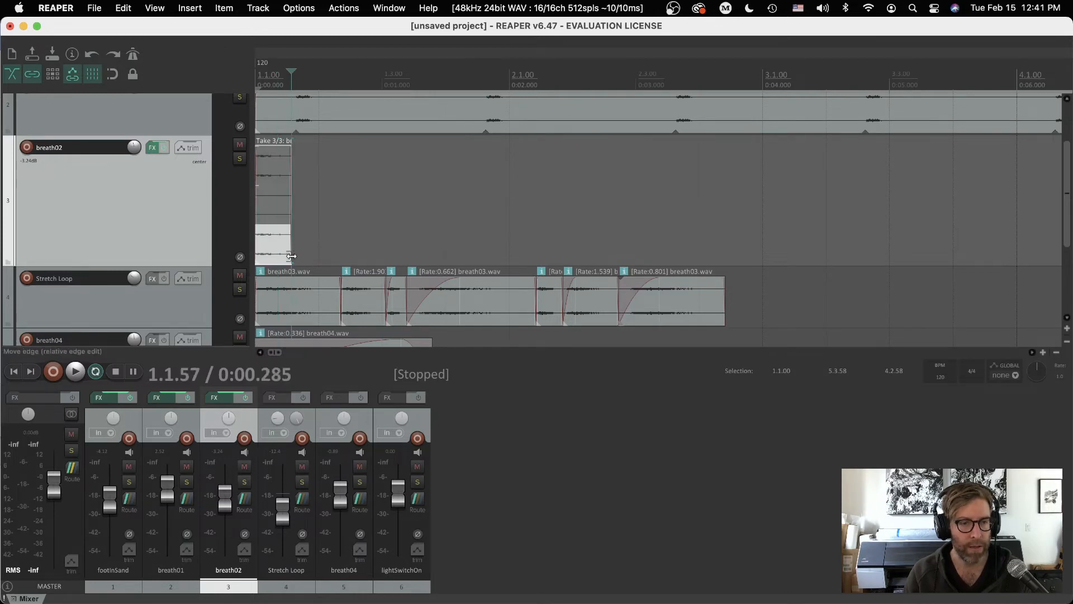
{"action": "left_click", "coordinate": [787, 437]}
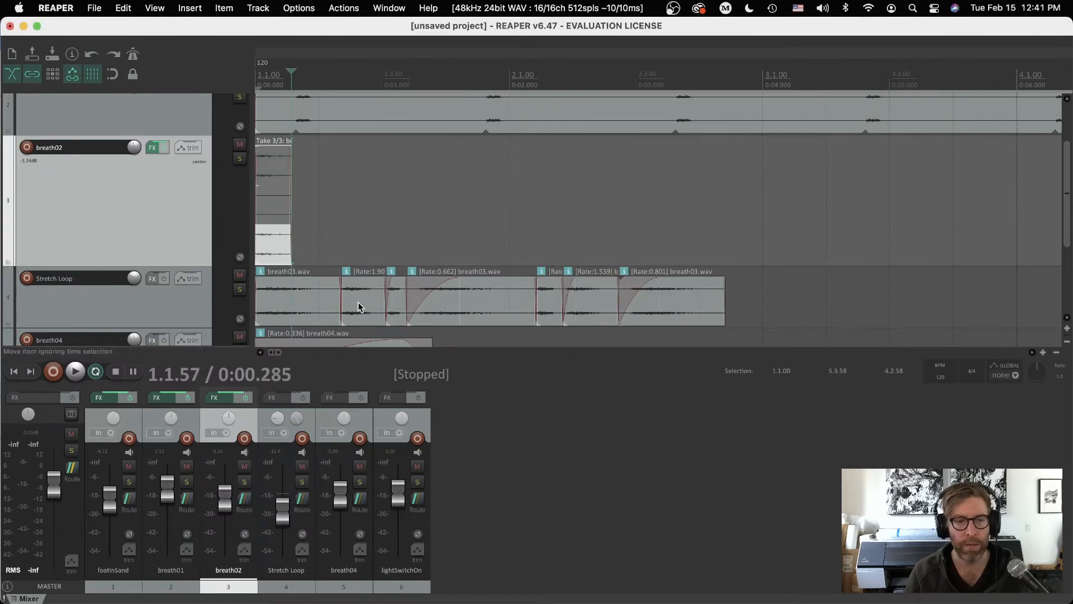
{"action": "left_click_drag", "start_coordinate": [289, 254], "coordinate": [639, 254]}
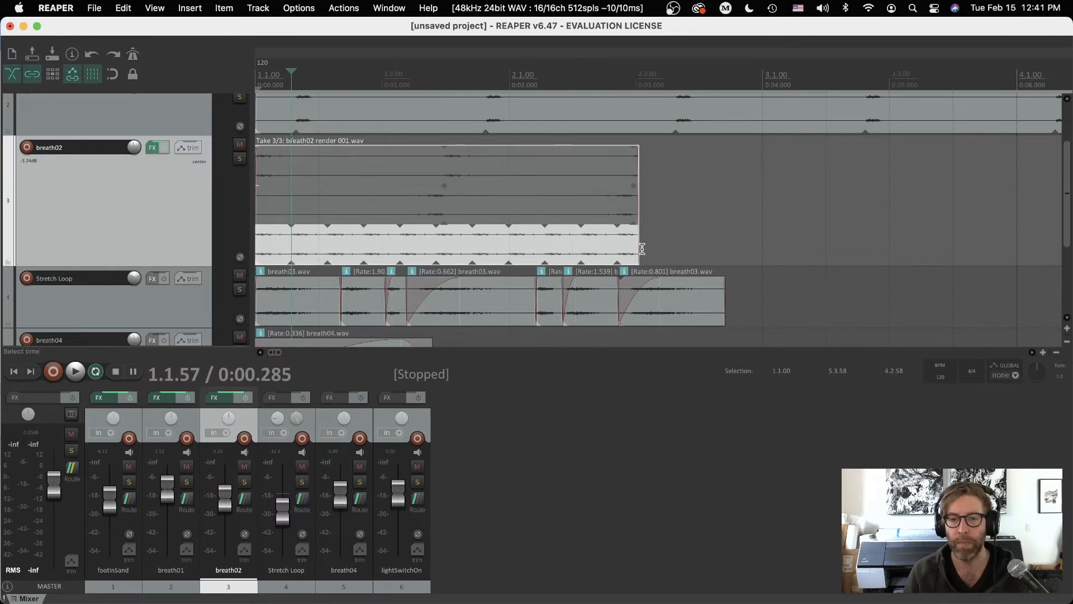
{"action": "left_click_drag", "start_coordinate": [642, 249], "coordinate": [759, 248]}
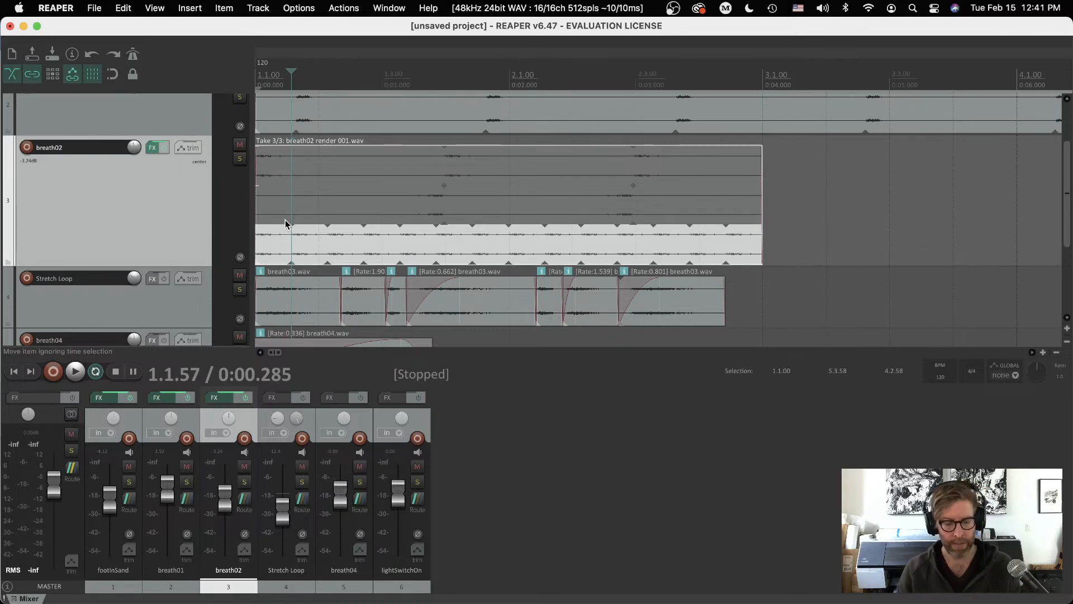
Step: Play the looping rendered take of the breath02 item from the project start together with the other tracks
{"action": "key", "text": "Home"}
{"action": "key", "text": "space"}
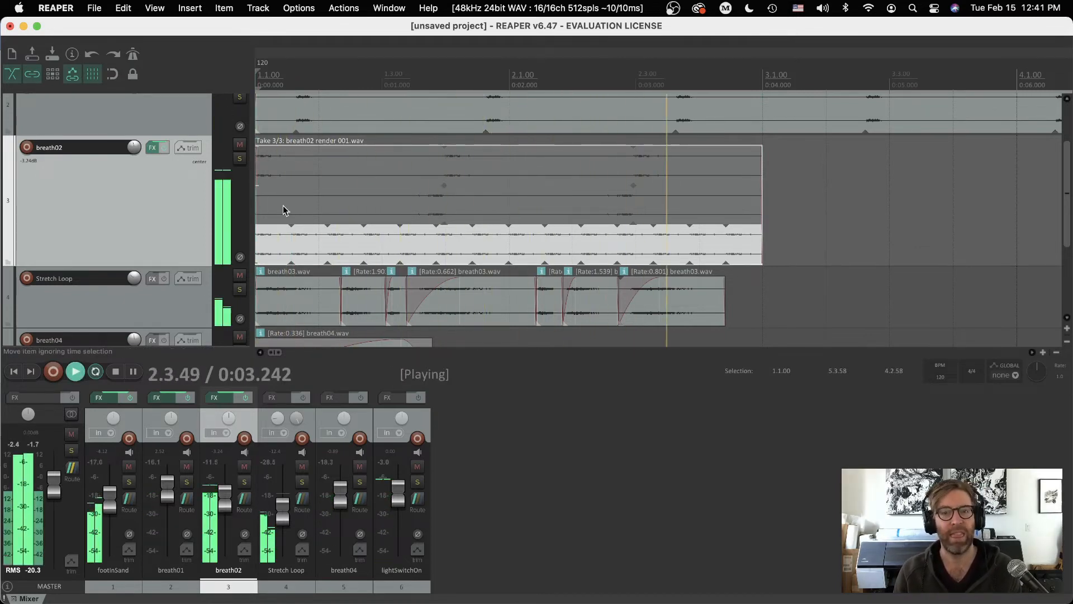
{"action": "key", "text": "space"}
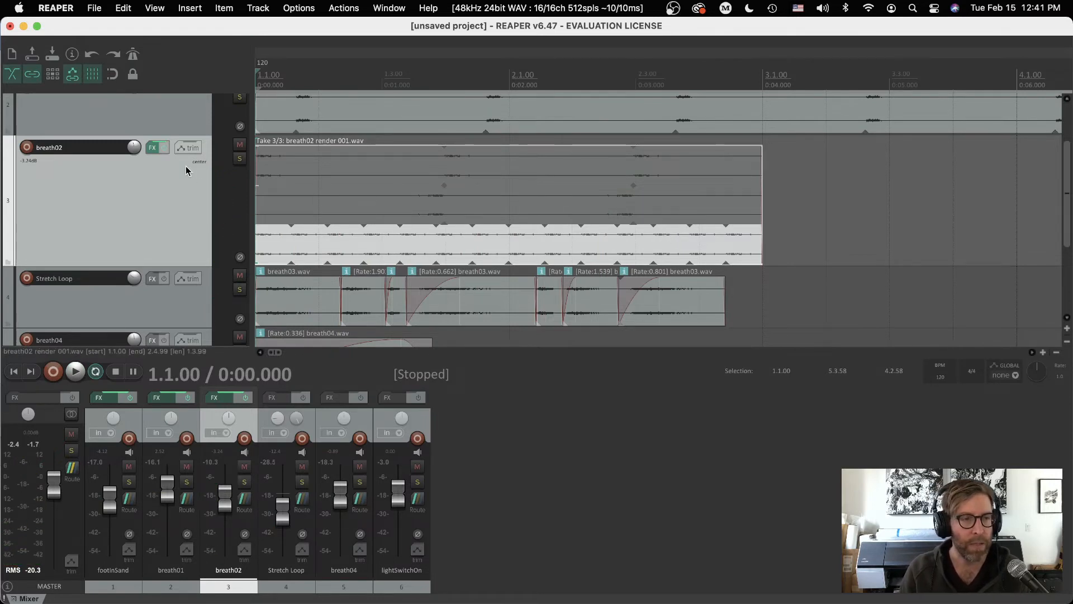
Step: Bypass ReaDelay in the breath02 track's effects chain and replay the project from the start
{"action": "left_click", "coordinate": [150, 146]}
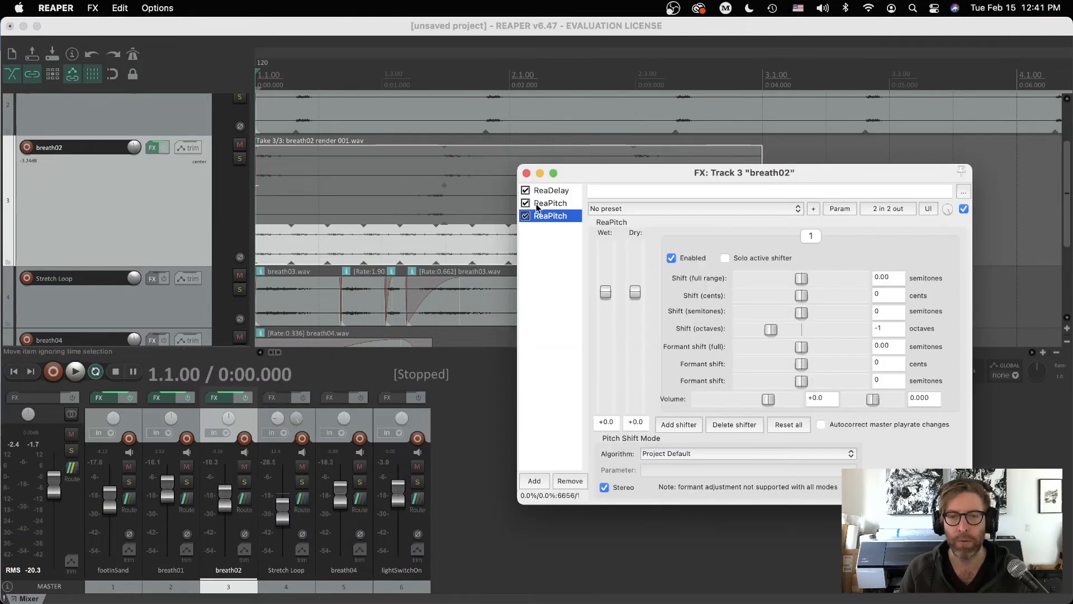
{"action": "left_click", "coordinate": [527, 173]}
{"action": "key", "text": "space"}
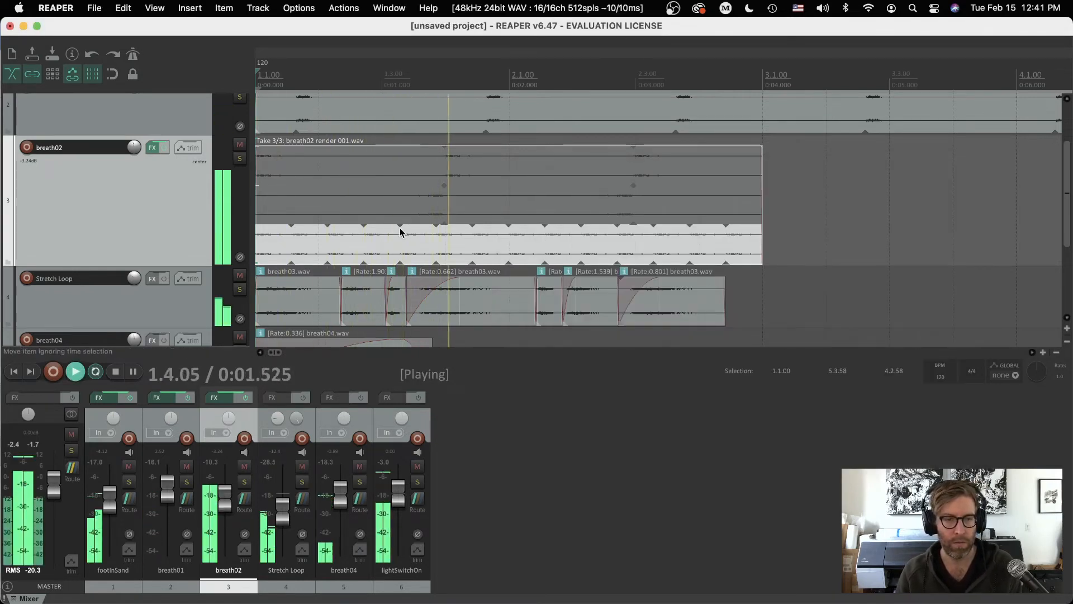
{"action": "key", "text": "space"}
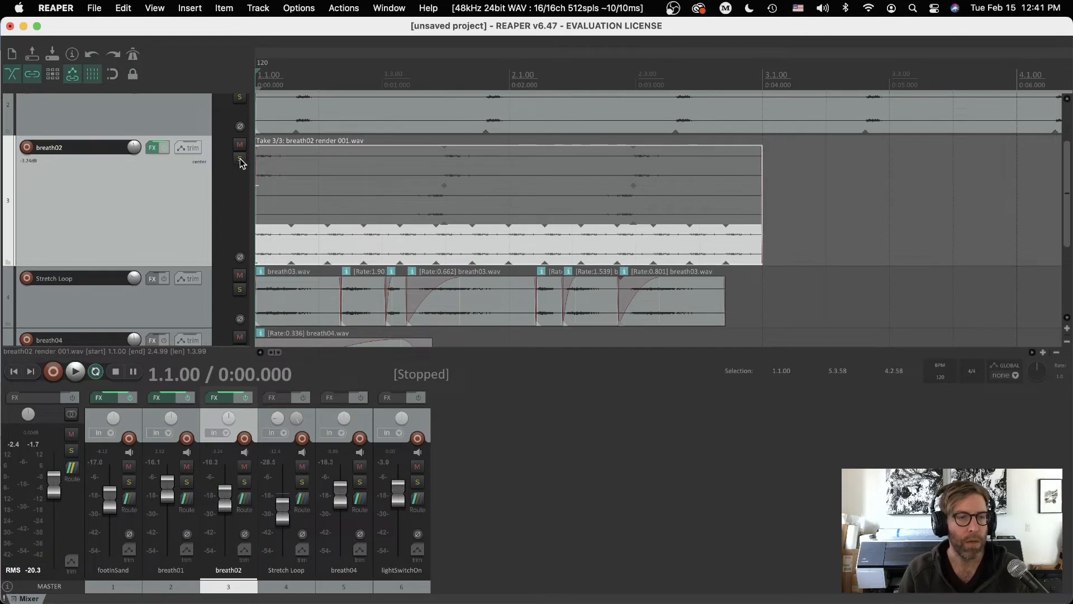
Step: Solo the breath02 track and reverse its looping rendered item as a new take
{"action": "left_click", "coordinate": [240, 158]}
{"action": "left_click", "coordinate": [280, 241]}
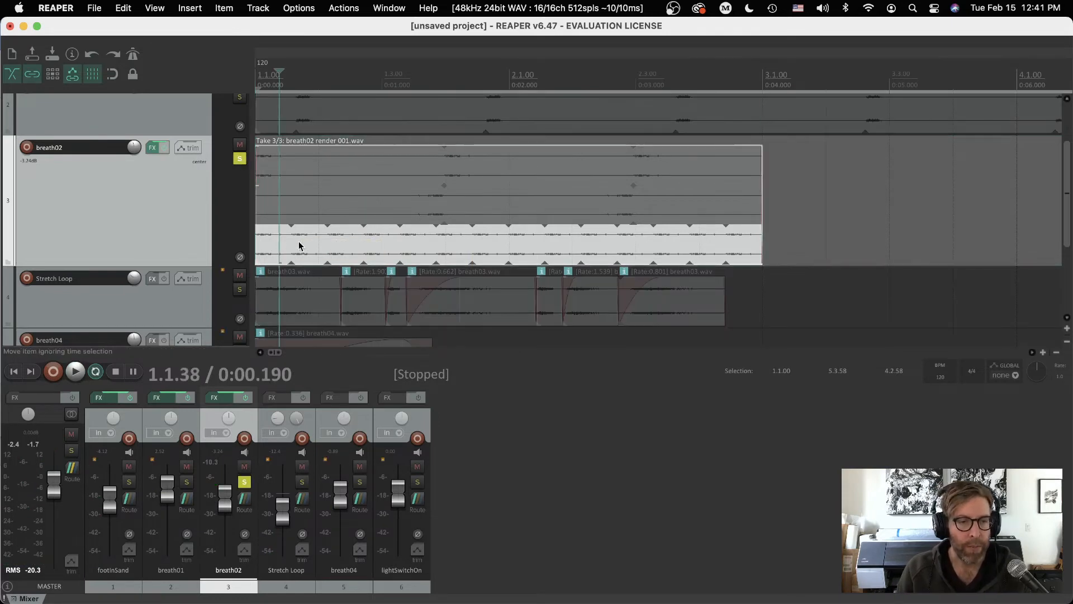
{"action": "left_click", "coordinate": [384, 247]}
{"action": "right_click", "coordinate": [384, 246]}
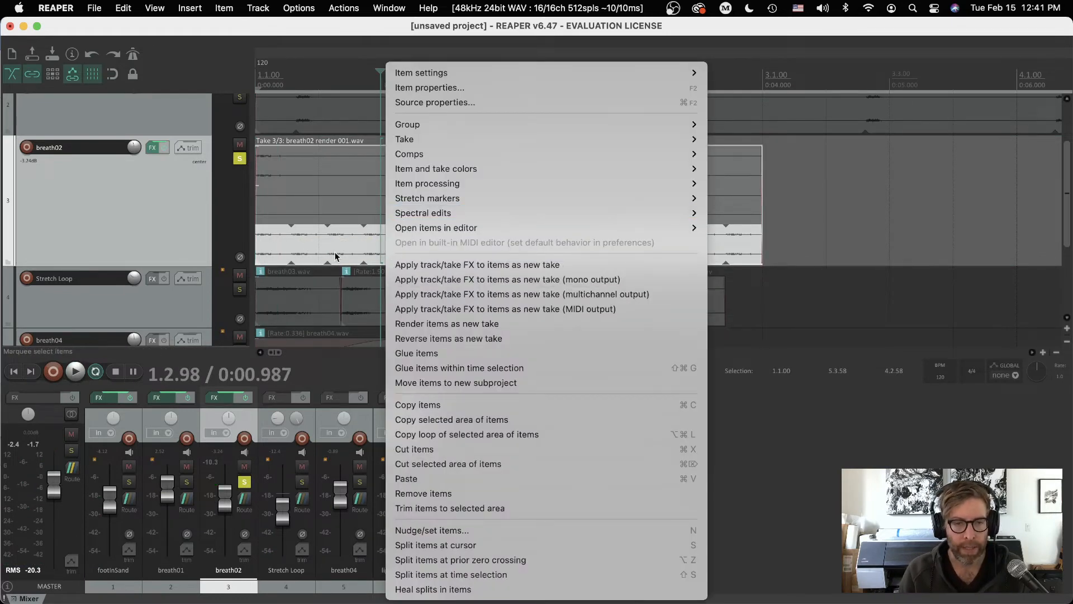
{"action": "left_click", "coordinate": [415, 340]}
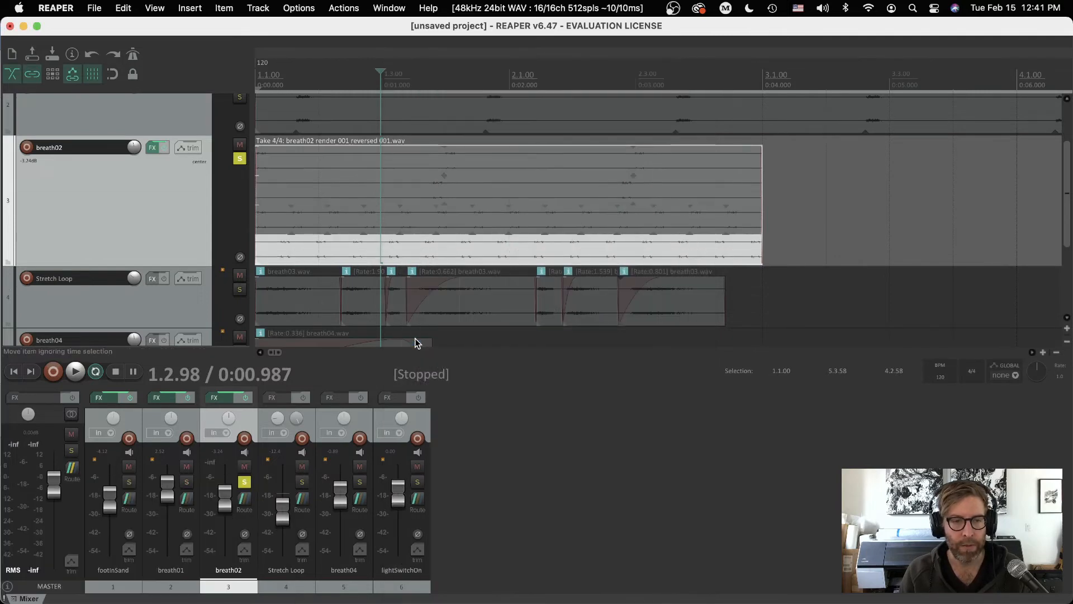
Step: Play the new reversed take on the soloed breath02 track from the project start
{"action": "key", "text": "Home"}
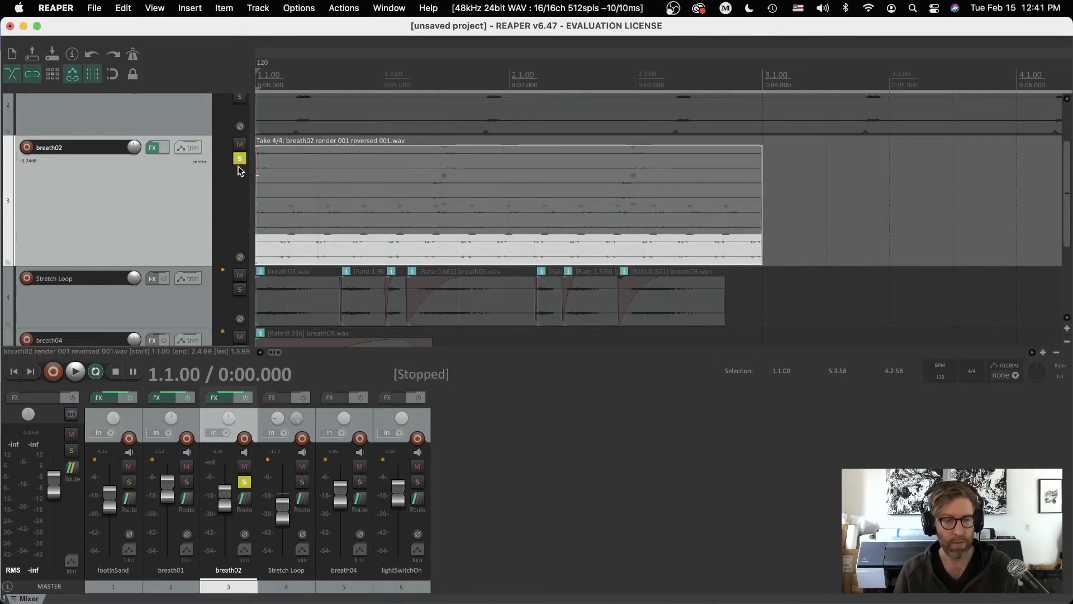
{"action": "key", "text": "space"}
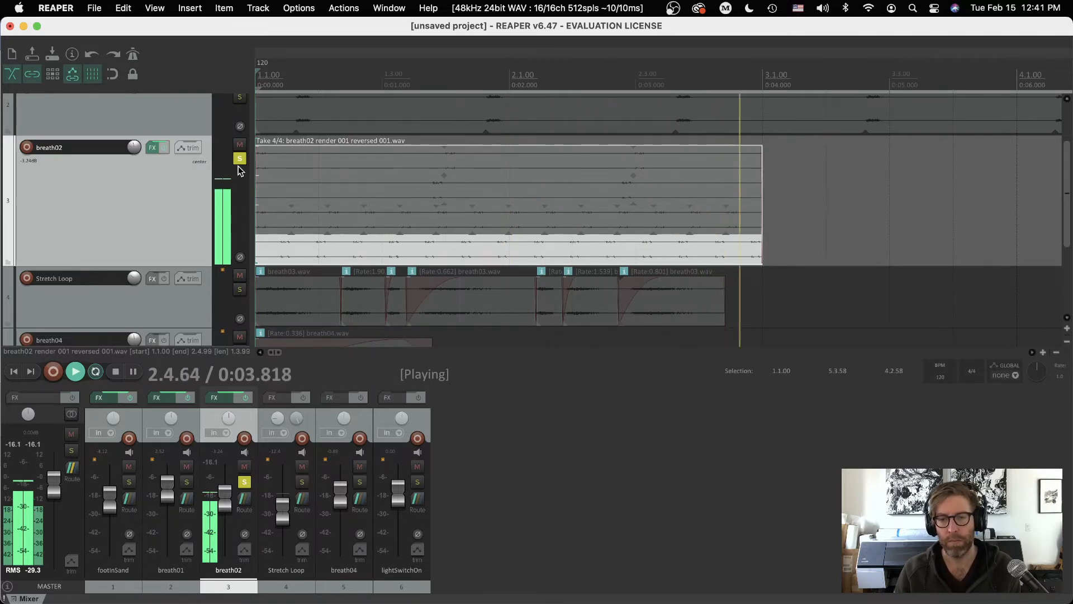
{"action": "key", "text": "space"}
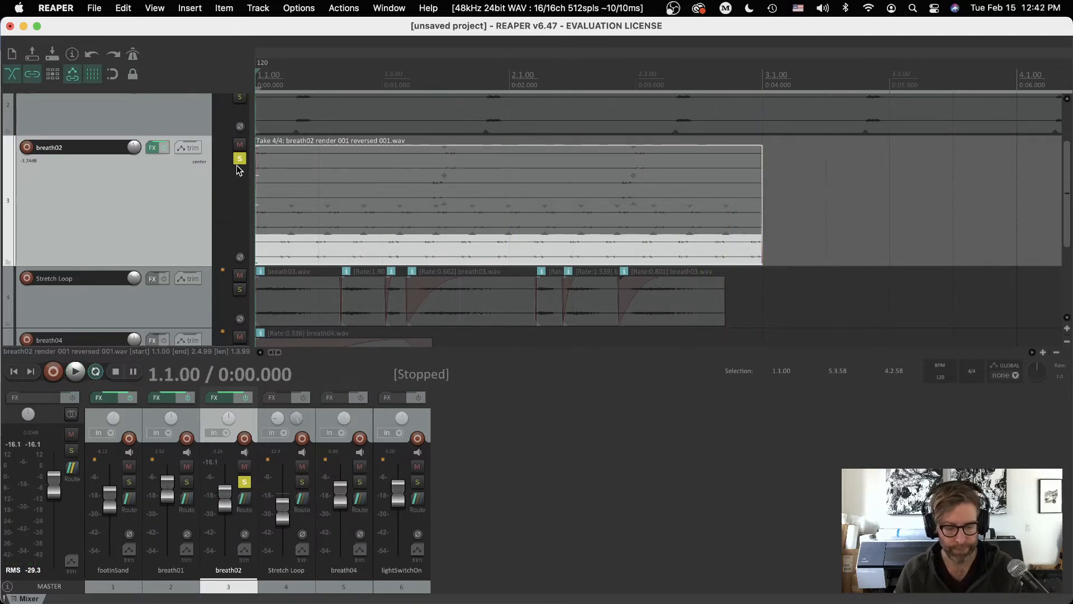
Step: Switch to the ReaperDemoNotes document in Word, replace "Exploding" with "Render" in the line about a take to a new track, and return to REAPER
{"action": "key", "text": "super+Tab"}
{"action": "key", "text": "super+Tab"}
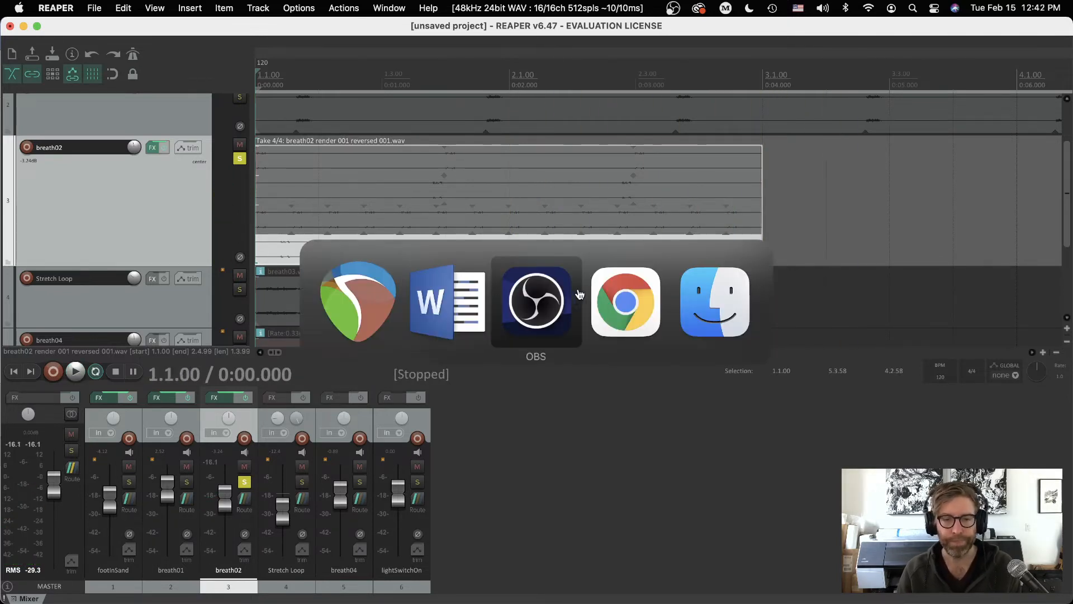
{"action": "left_click", "coordinate": [422, 288]}
{"action": "scroll", "coordinate": [168, 349], "scroll_direction": "down", "scroll_amount": 2}
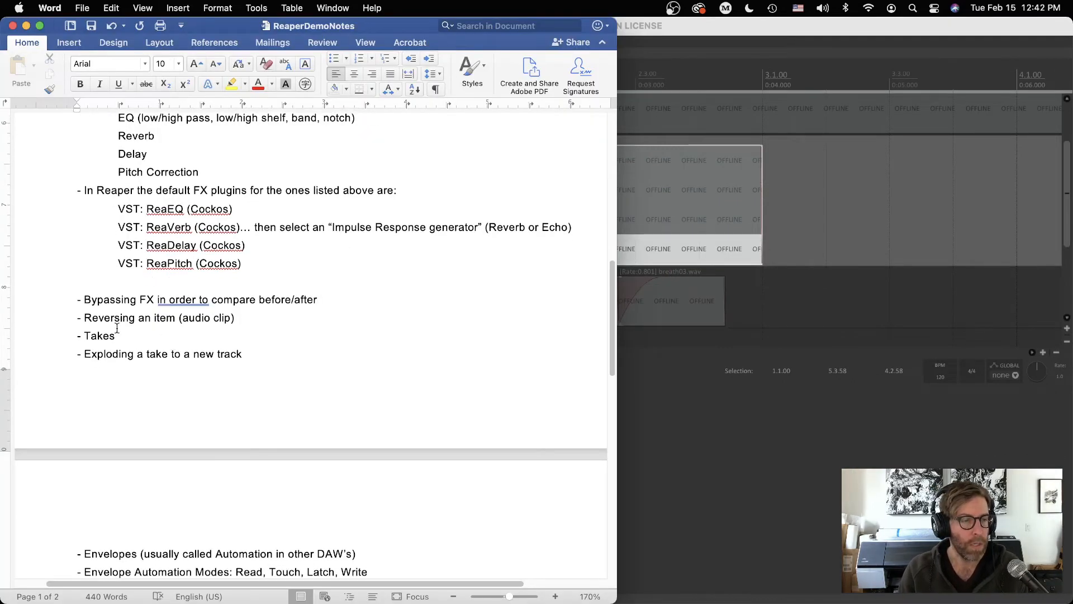
{"action": "double_click", "coordinate": [98, 340]}
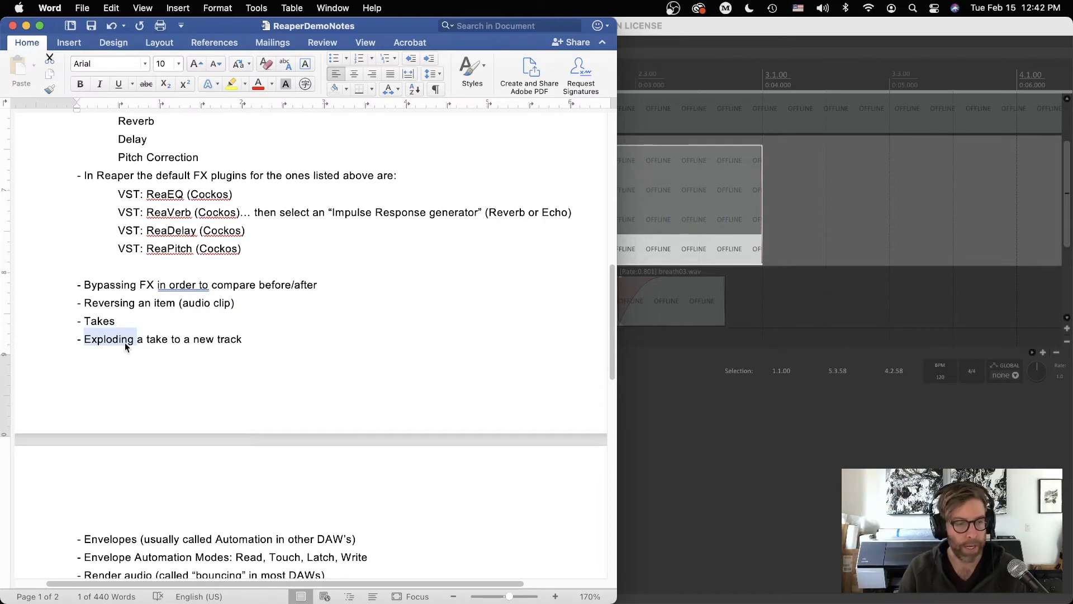
{"action": "type", "text": "Render"}
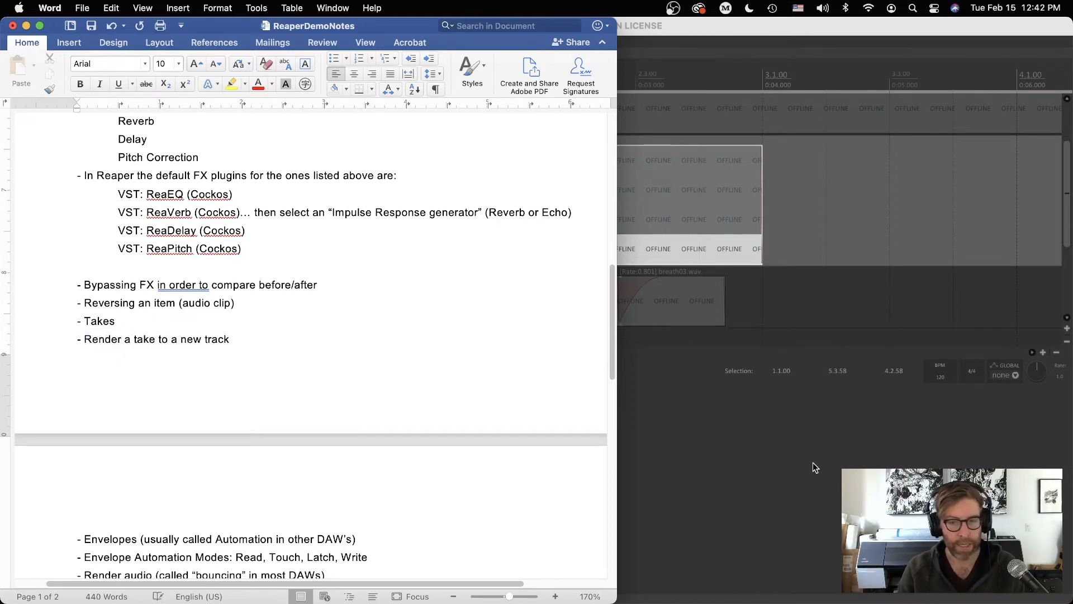
{"action": "left_click", "coordinate": [812, 468]}
{"action": "right_click", "coordinate": [286, 160]}
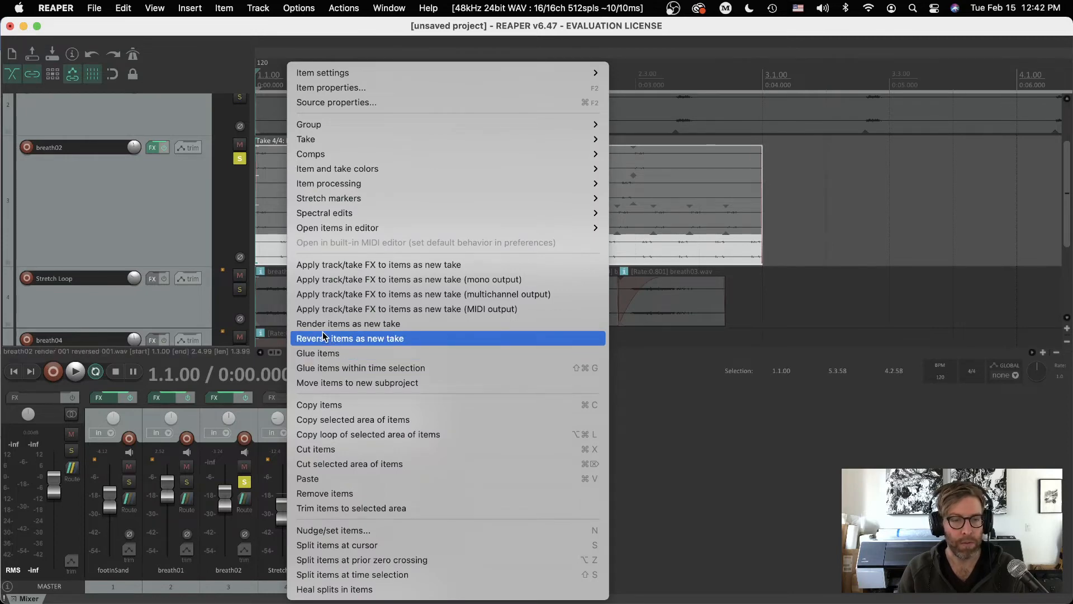
{"action": "left_click", "coordinate": [700, 482]}
{"action": "right_click", "coordinate": [410, 251]}
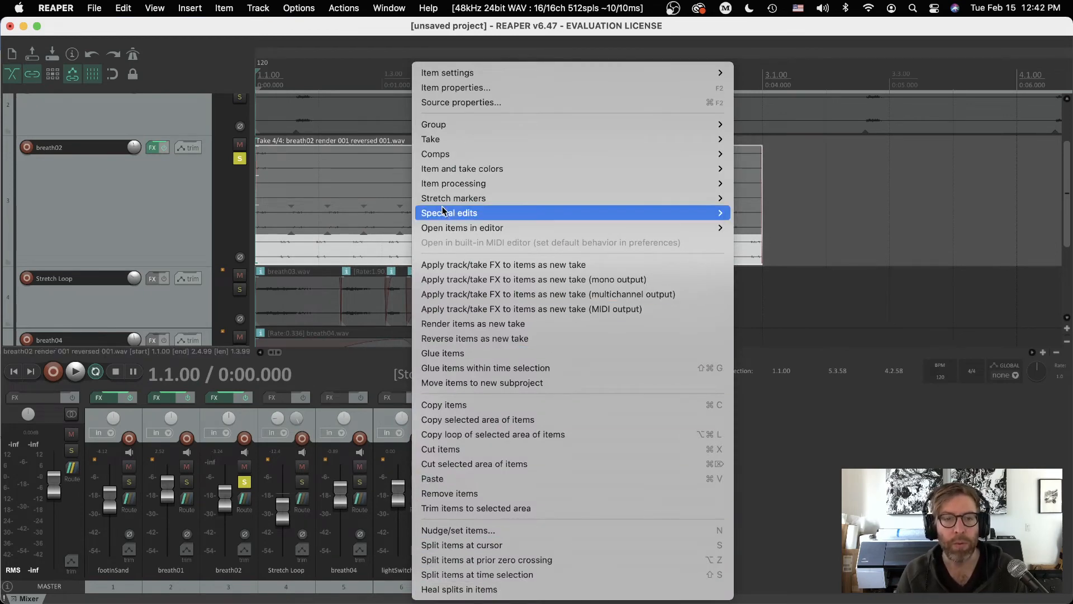
{"action": "mouse_move", "coordinate": [450, 215]}
{"action": "mouse_move", "coordinate": [453, 188]}
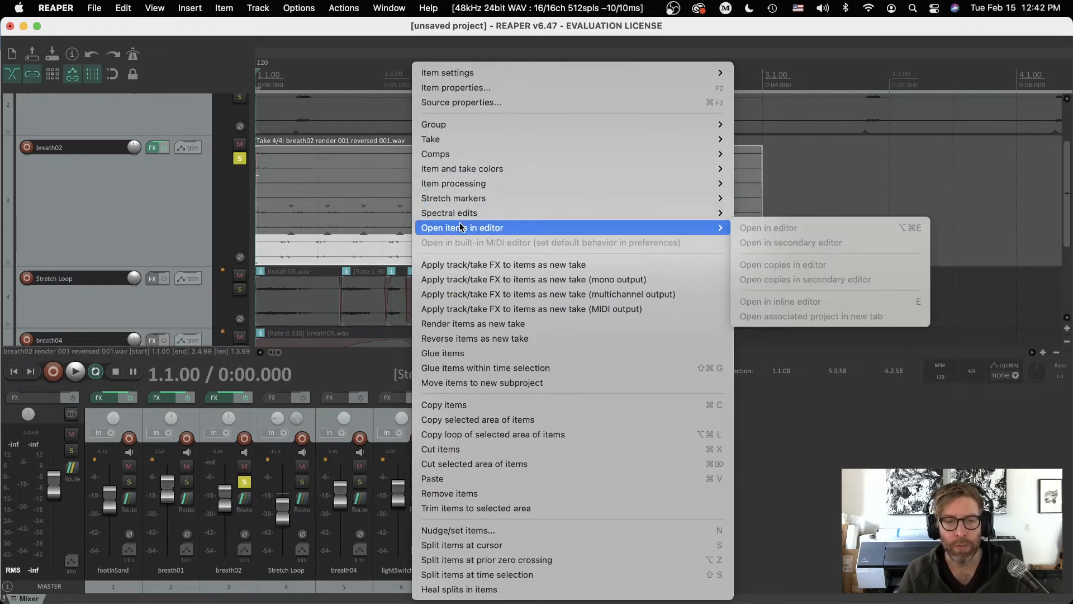
{"action": "left_click", "coordinate": [831, 487]}
Step: Switch to the Word notes, review the lines on envelopes and envelope automation modes, and return to REAPER
{"action": "key", "text": "super+Tab"}
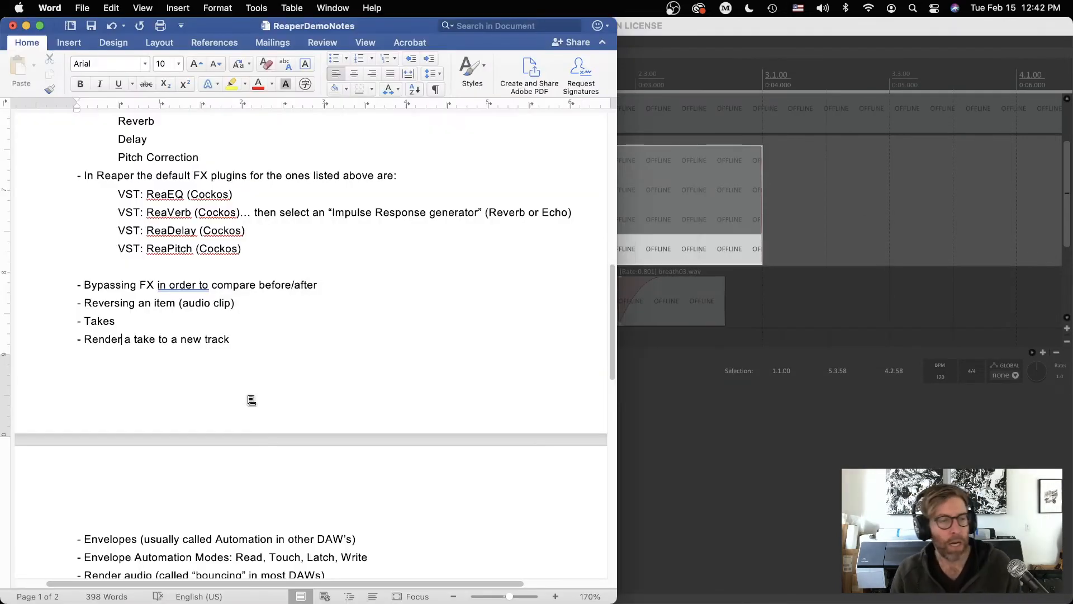
{"action": "scroll", "coordinate": [335, 340], "scroll_direction": "down", "scroll_amount": 5}
{"action": "scroll", "coordinate": [330, 333], "scroll_direction": "down", "scroll_amount": 1}
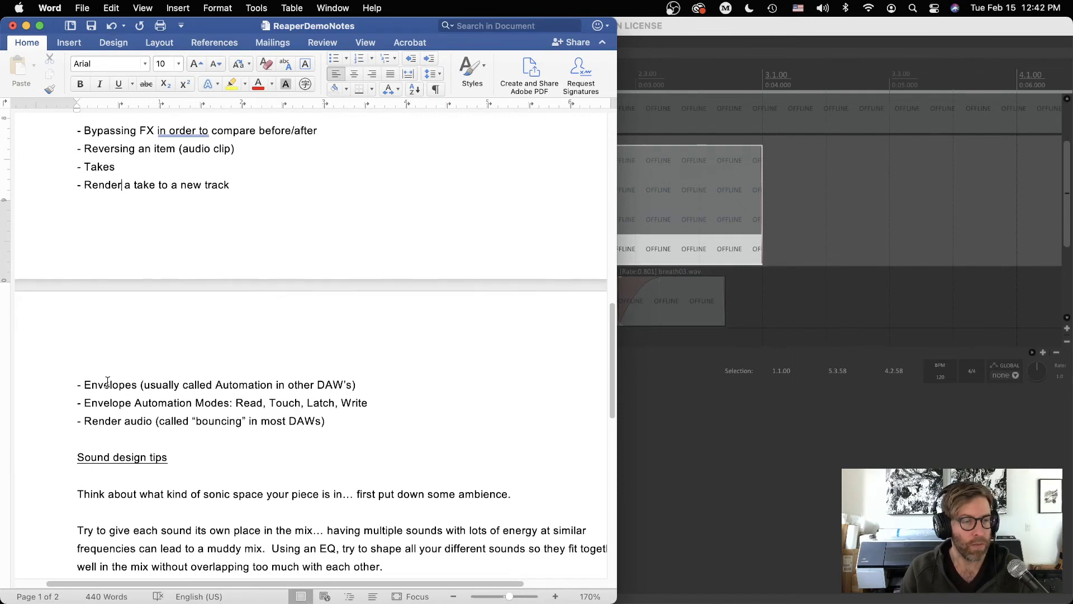
{"action": "left_click_drag", "start_coordinate": [84, 385], "coordinate": [276, 385]}
{"action": "left_click", "coordinate": [224, 413]}
{"action": "left_click", "coordinate": [729, 469]}
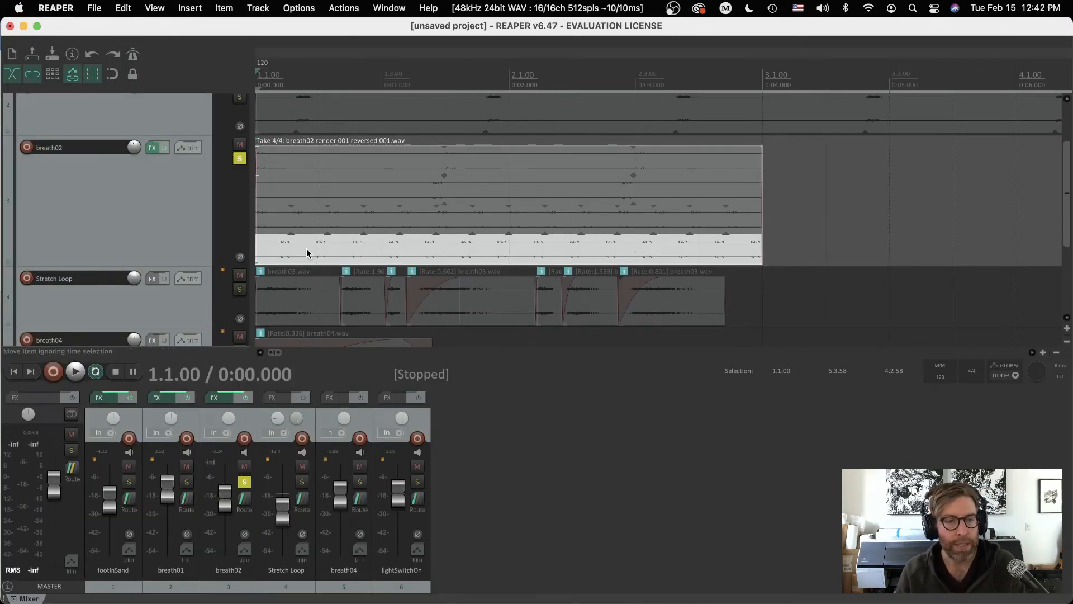
Step: Lower the breath02 track's volume to -5.02 dB while listening to the looping reversed take
{"action": "key", "text": "space"}
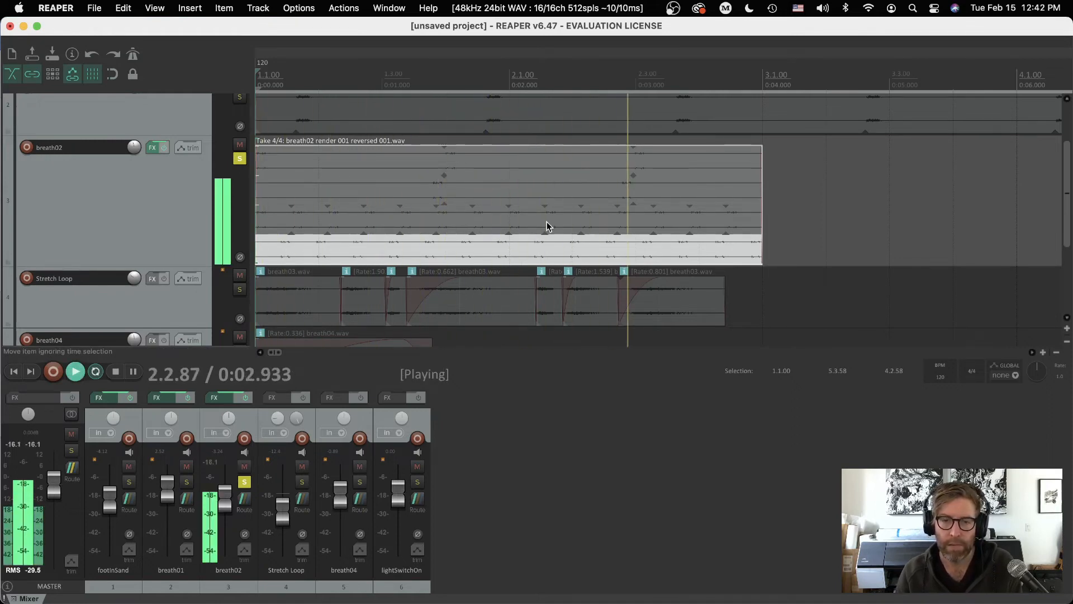
{"action": "key", "text": "space"}
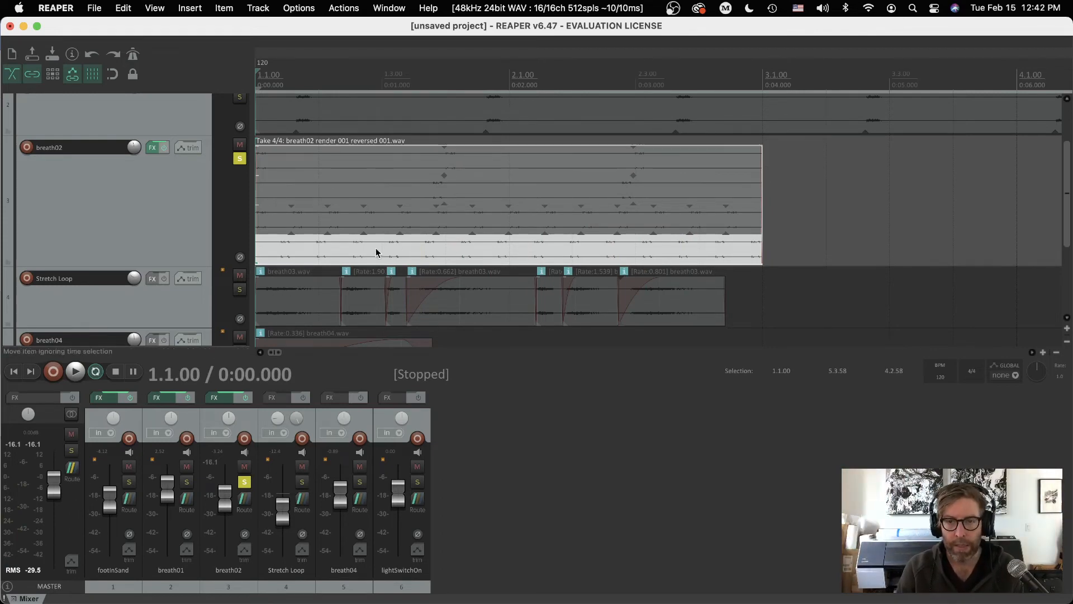
{"action": "key", "text": "space"}
{"action": "mouse_move", "coordinate": [225, 498]}
{"action": "left_mouse_down"}
{"action": "mouse_move", "coordinate": [216, 543]}
{"action": "mouse_move", "coordinate": [224, 485]}
{"action": "mouse_move", "coordinate": [228, 507]}
{"action": "left_mouse_up"}
{"action": "key", "text": "space"}
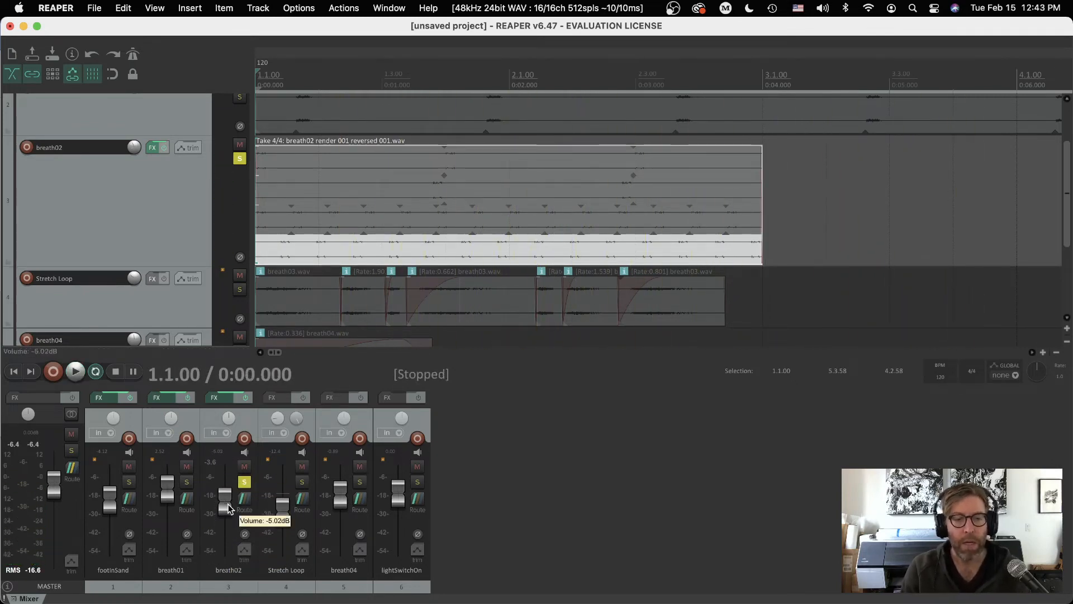
{"action": "key", "text": "space"}
{"action": "key", "text": "space"}
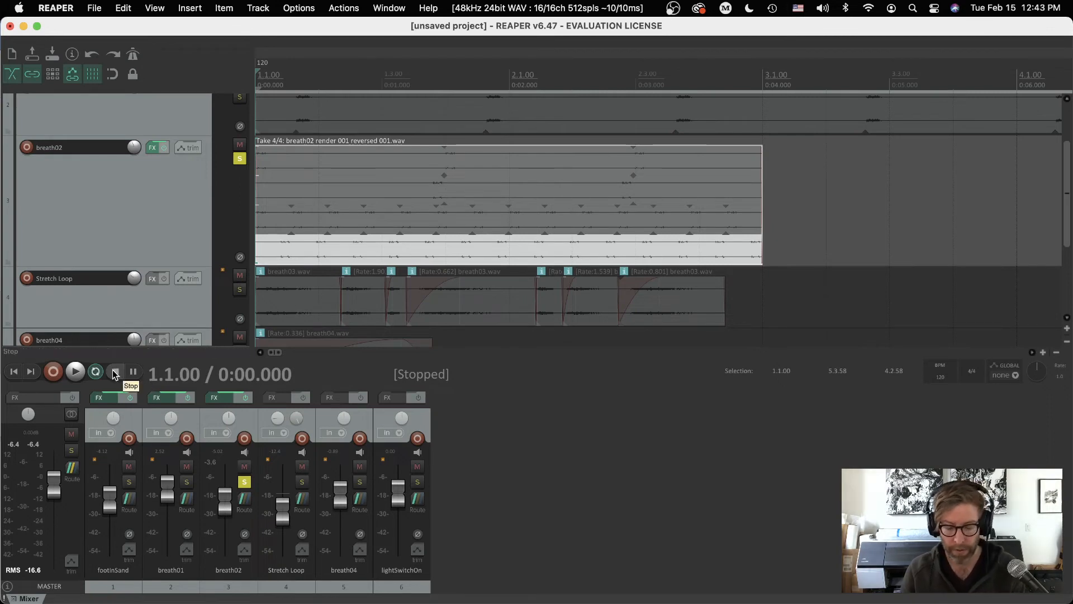
Step: Shorten the loop range to end at 3.1.57 and activate the second take, breath02 reversed 001.wav, in the breath02 item
{"action": "scroll", "coordinate": [678, 211], "scroll_direction": "down", "scroll_amount": 5}
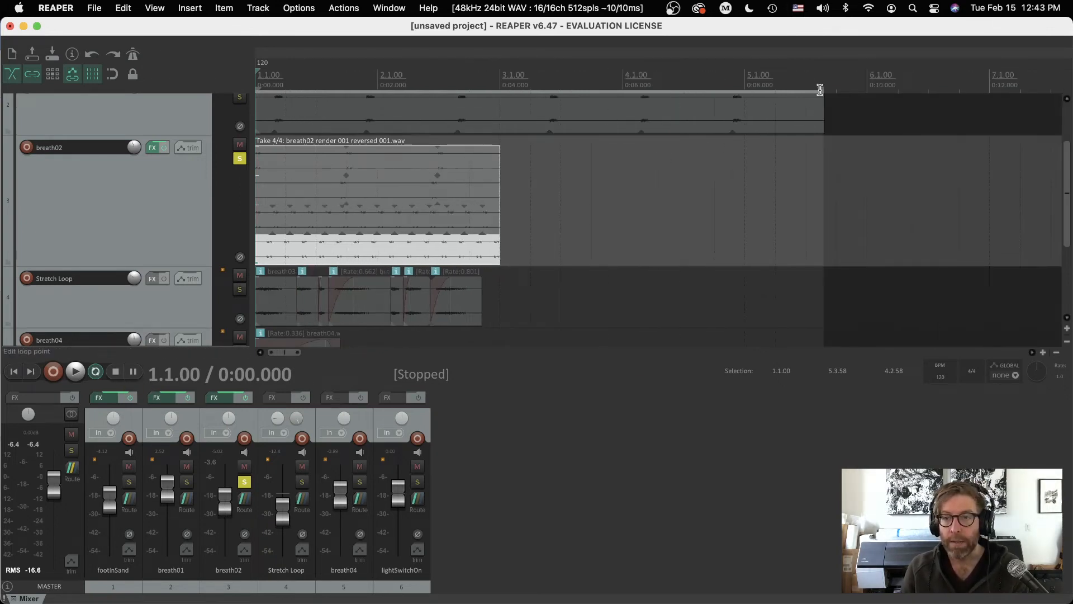
{"action": "left_click_drag", "start_coordinate": [820, 90], "coordinate": [517, 99]}
{"action": "left_click", "coordinate": [297, 160]}
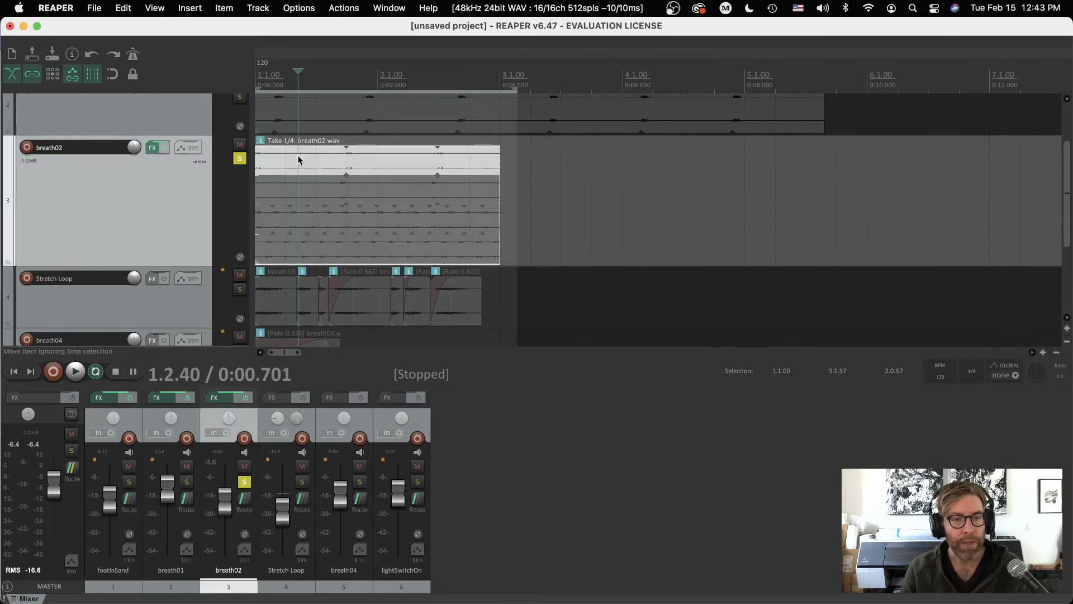
{"action": "left_click", "coordinate": [302, 192]}
Step: Listen to the activated reversed take and check which plugins are enabled in the breath02 track's effects chain
{"action": "key", "text": "space"}
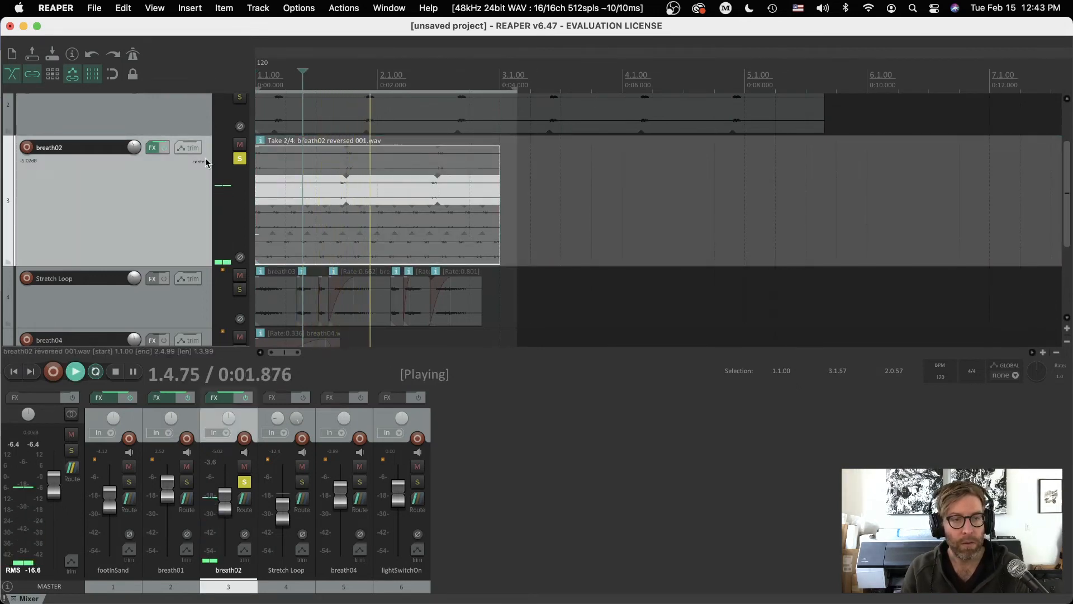
{"action": "key", "text": "space"}
{"action": "left_click", "coordinate": [153, 148]}
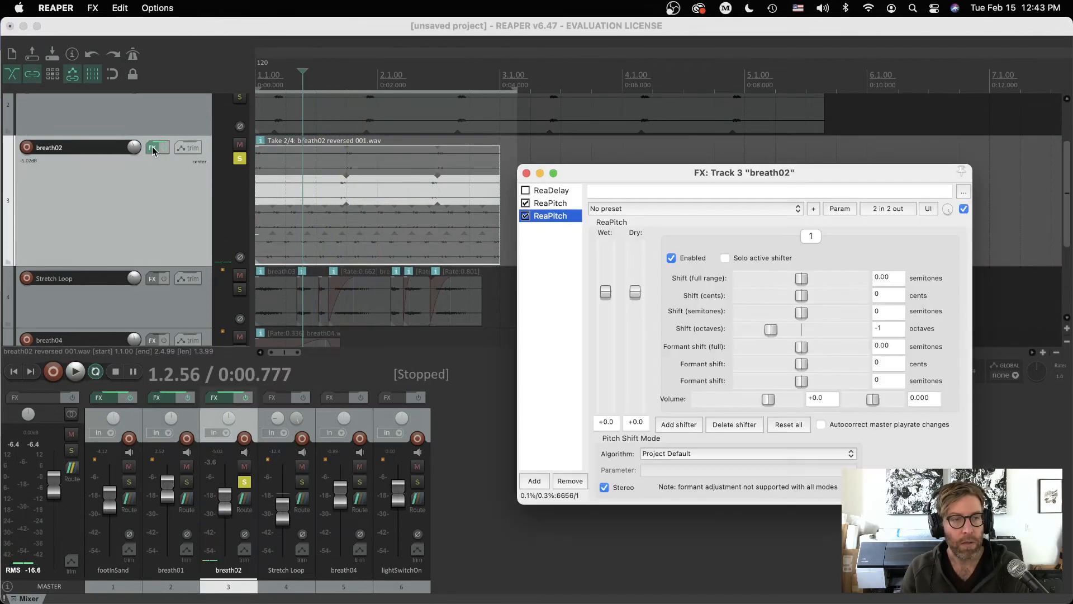
{"action": "left_click", "coordinate": [526, 174]}
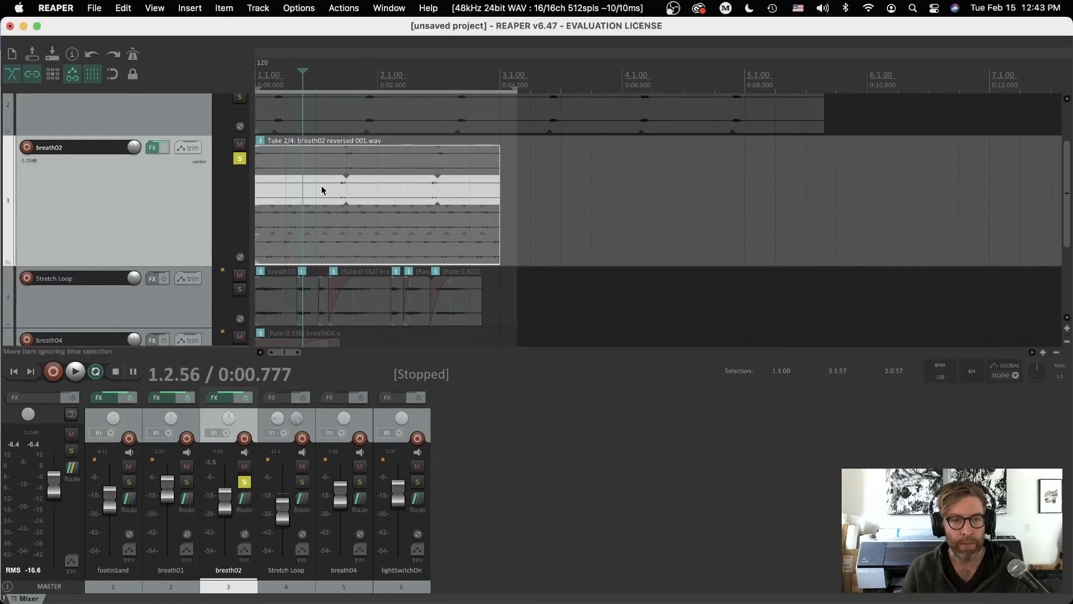
Step: Extend the breath02 item's end to about 4.1.00 and the loop range's end to 4.1.05, and play the longer loop
{"action": "left_click_drag", "start_coordinate": [499, 257], "coordinate": [623, 258]}
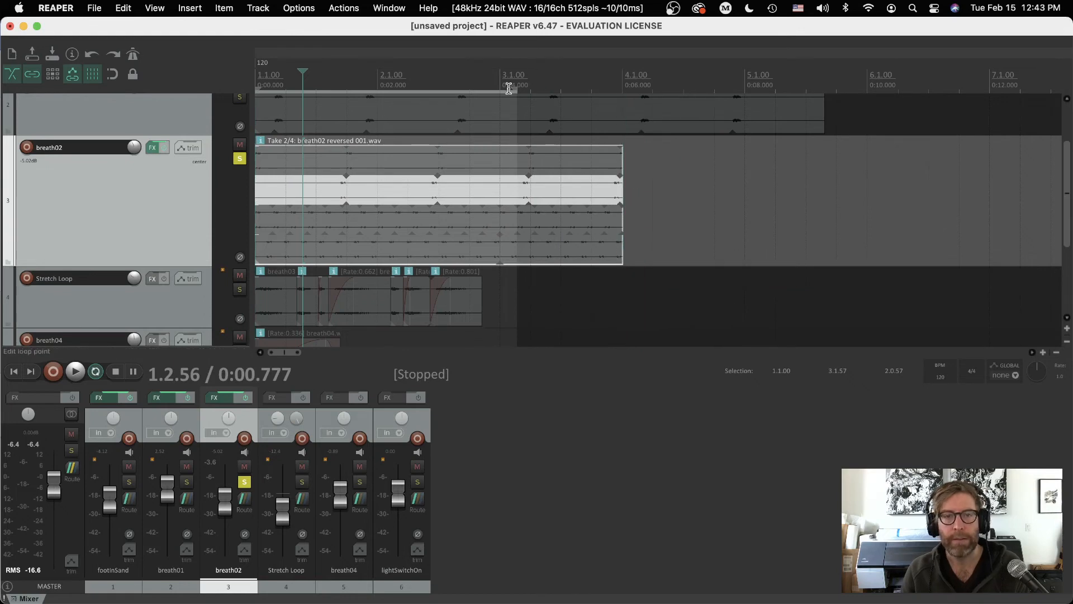
{"action": "left_click_drag", "start_coordinate": [514, 88], "coordinate": [622, 85]}
{"action": "key", "text": "space"}
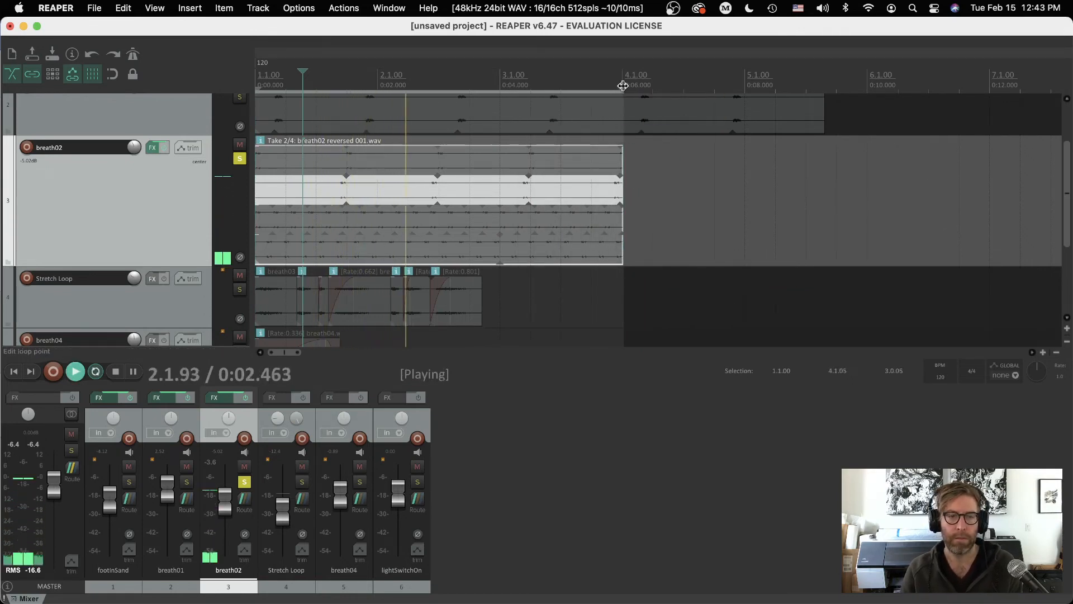
{"action": "key", "text": "space"}
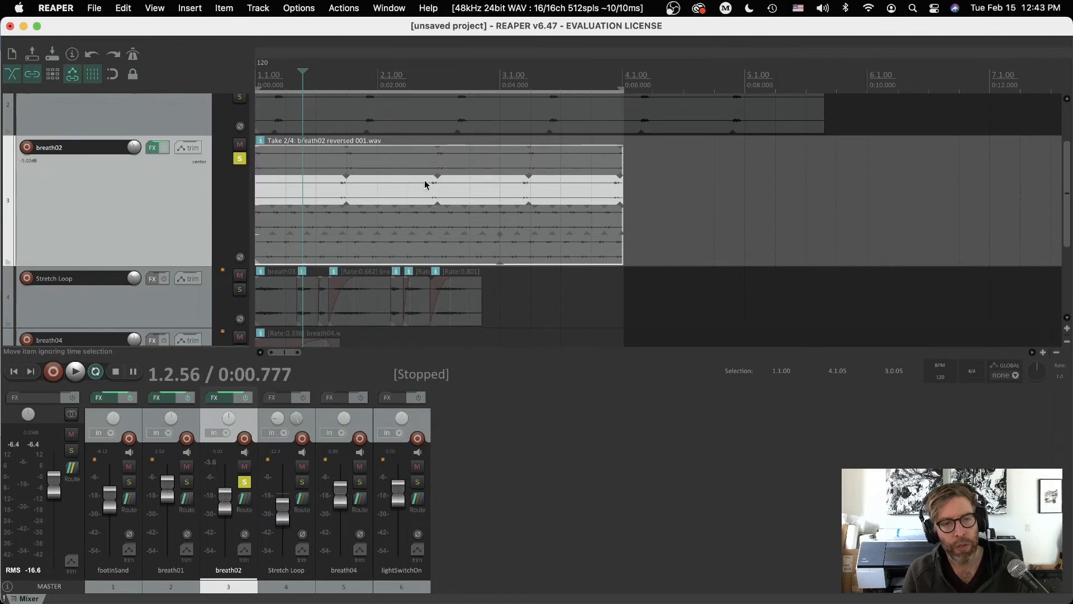
Step: Enable visible, armed Volume and Pan envelopes for the breath02 track, collapsing the plugin parameter groups in its envelope list
{"action": "left_click", "coordinate": [182, 145]}
{"action": "left_click_drag", "start_coordinate": [374, 142], "coordinate": [553, 119]}
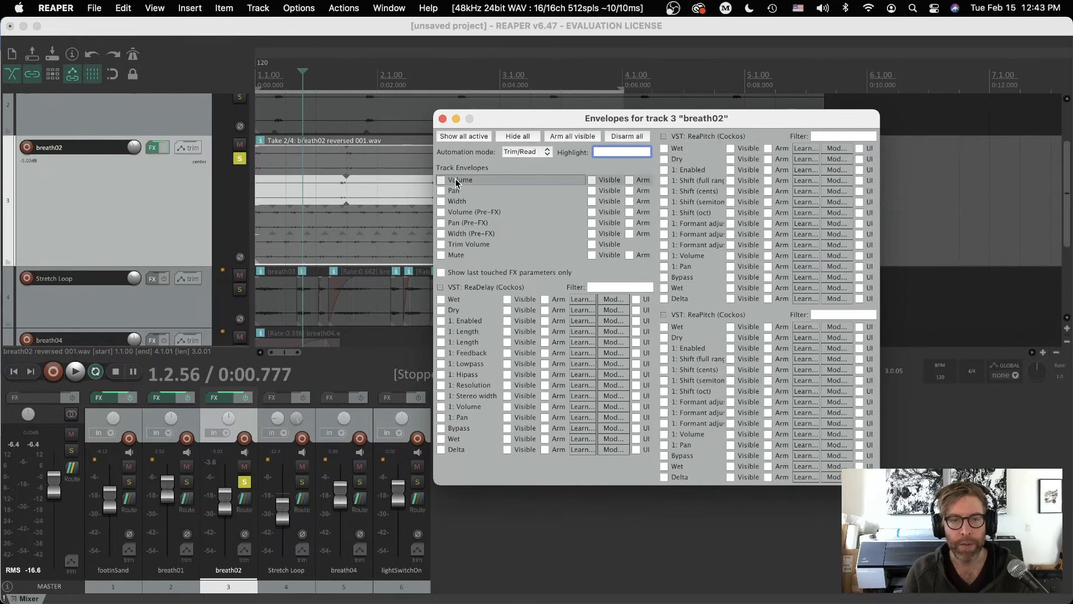
{"action": "left_click", "coordinate": [440, 288]}
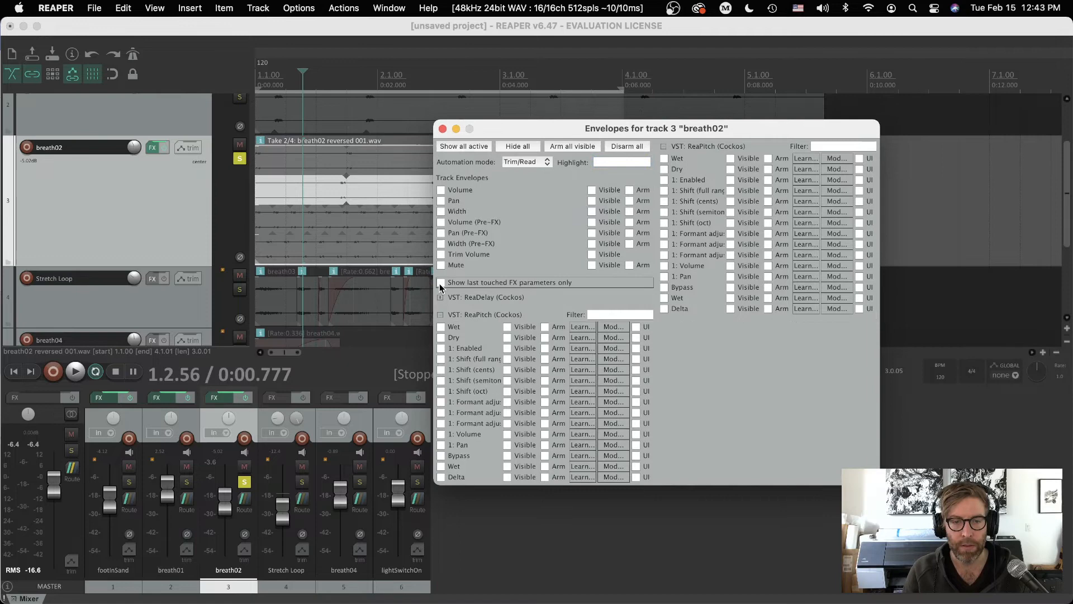
{"action": "left_click", "coordinate": [441, 315]}
{"action": "left_click", "coordinate": [441, 316]}
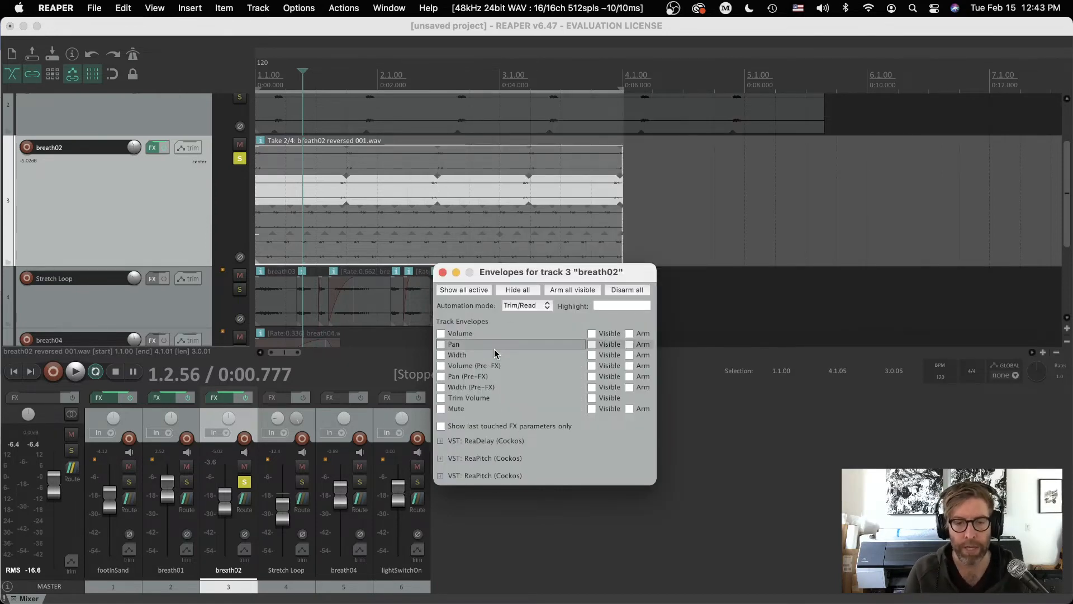
{"action": "left_click", "coordinate": [441, 334]}
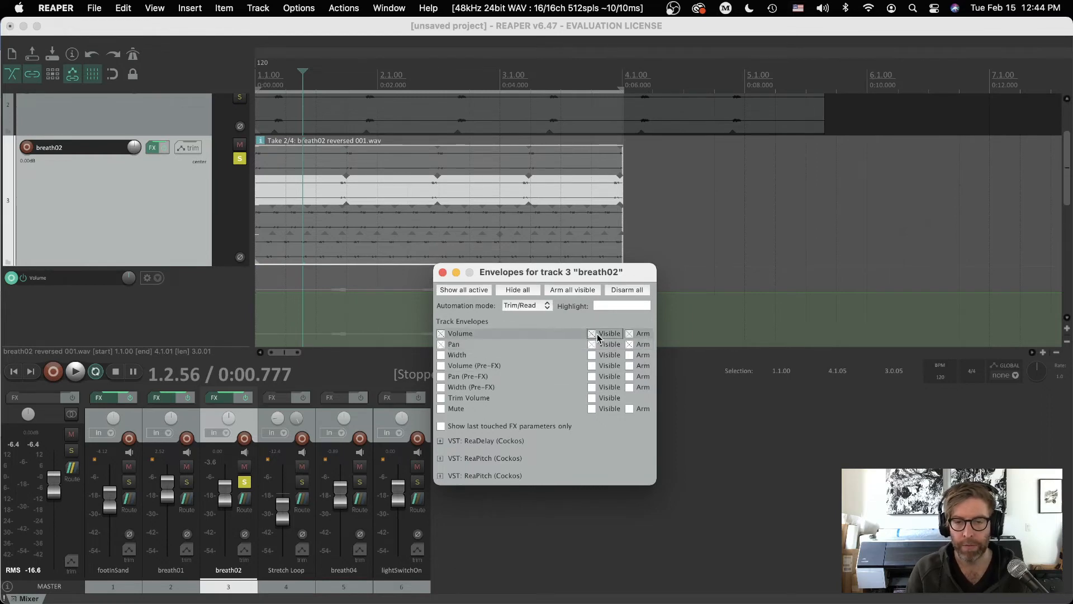
{"action": "left_click", "coordinate": [443, 272]}
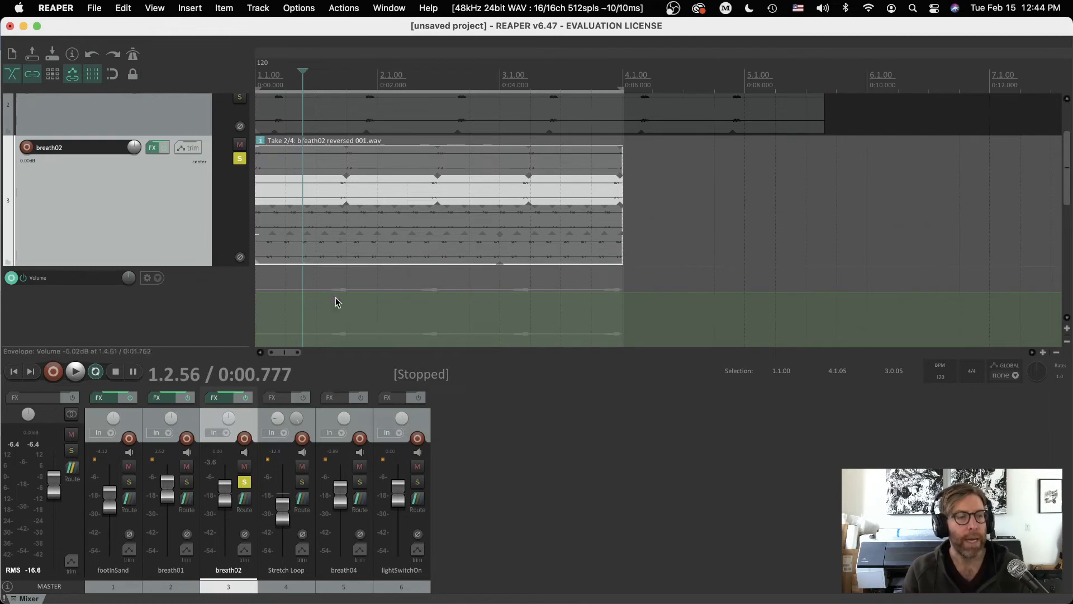
Step: Draw a freehand wavy volume curve on breath02's volume envelope from 1.1.00 to about 2.2.28
{"action": "scroll", "coordinate": [1069, 181], "scroll_direction": "down", "scroll_amount": 3}
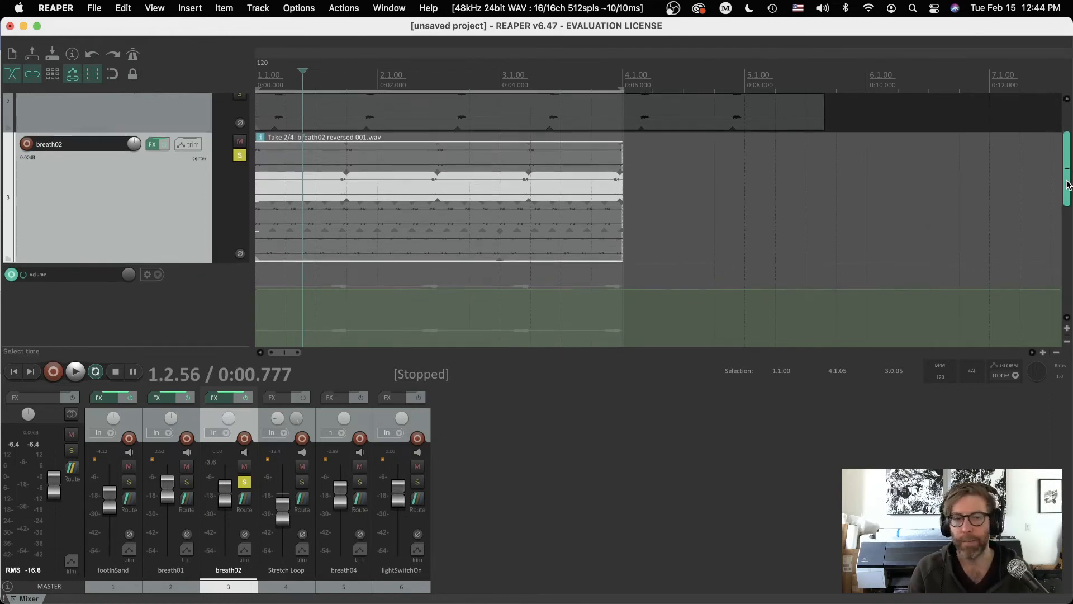
{"action": "scroll", "coordinate": [774, 203], "scroll_direction": "down", "scroll_amount": 1}
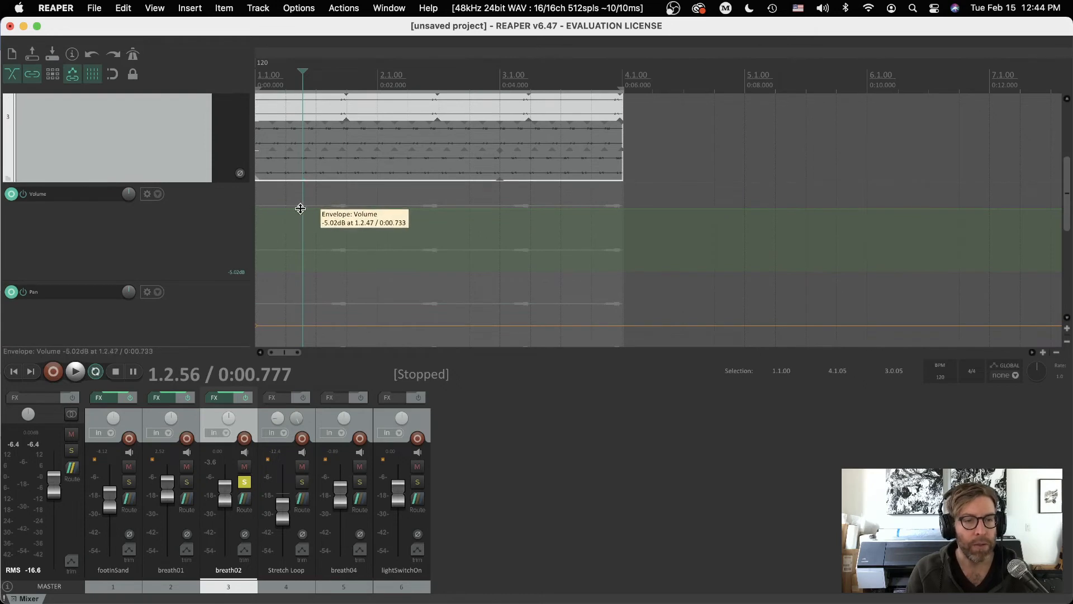
{"action": "left_click", "coordinate": [319, 208]}
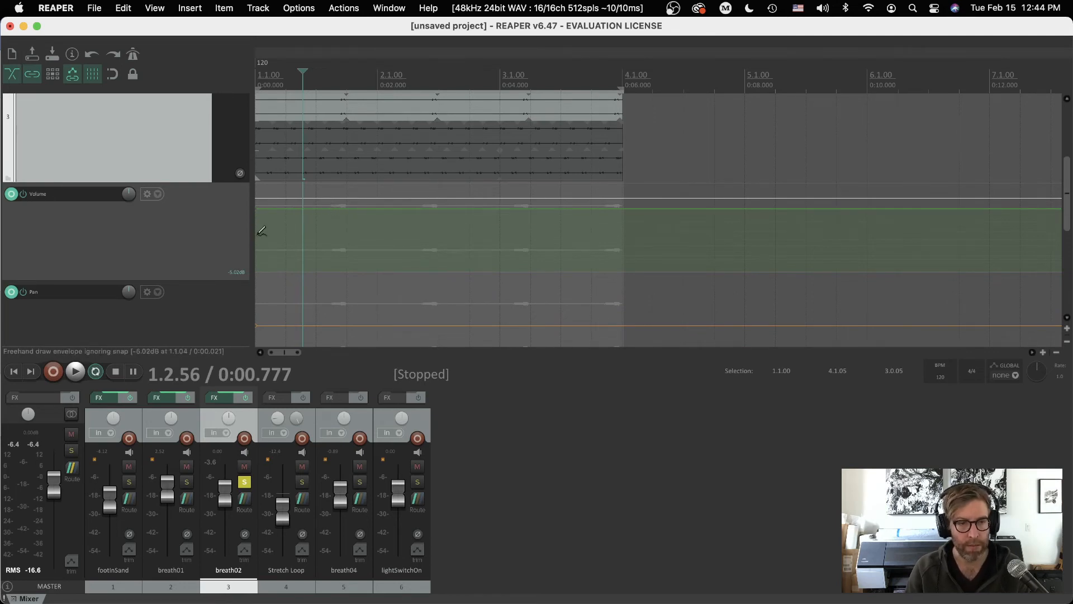
{"action": "mouse_move", "coordinate": [259, 232]}
{"action": "left_mouse_down"}
{"action": "mouse_move", "coordinate": [263, 219]}
{"action": "mouse_move", "coordinate": [326, 252]}
{"action": "mouse_move", "coordinate": [446, 207]}
{"action": "left_mouse_up"}
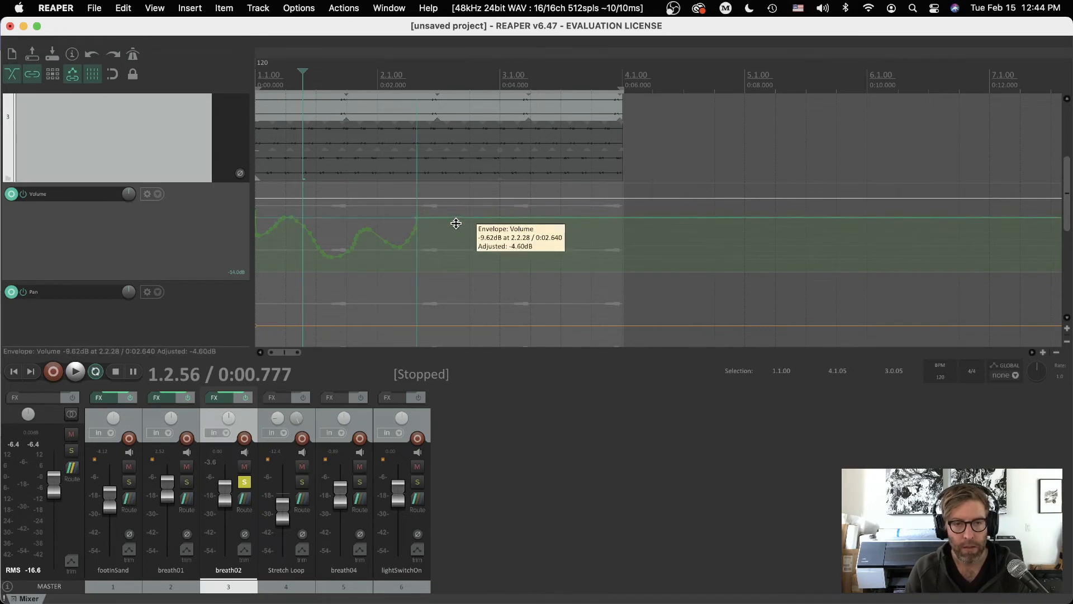
Step: Create a volume envelope point at about 2.4 and lower it to -42.6 dB
{"action": "right_click", "coordinate": [457, 210]}
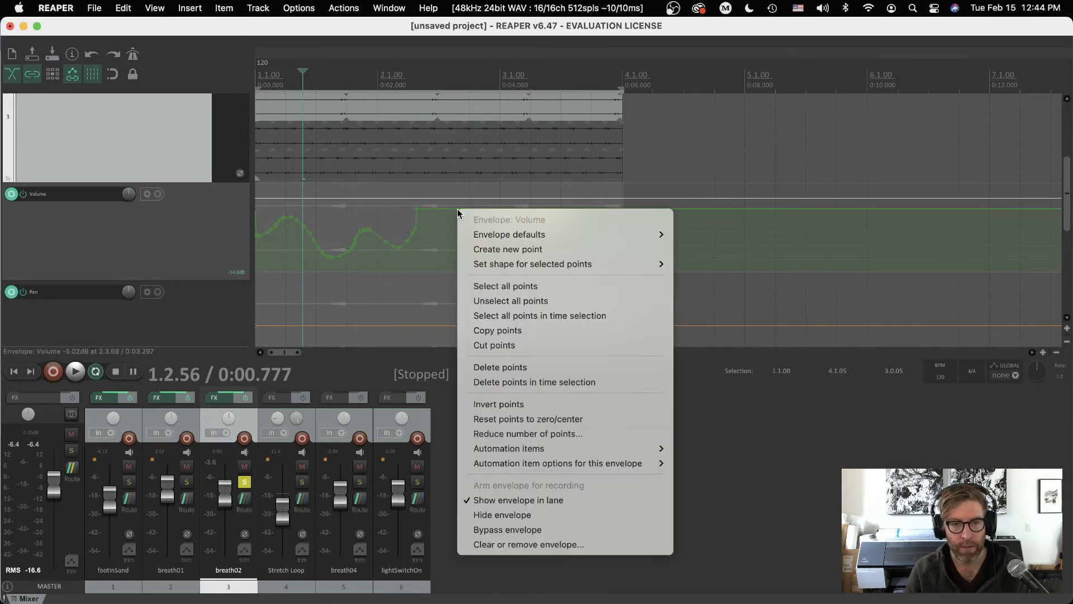
{"action": "left_click", "coordinate": [452, 212]}
{"action": "right_click", "coordinate": [455, 211]}
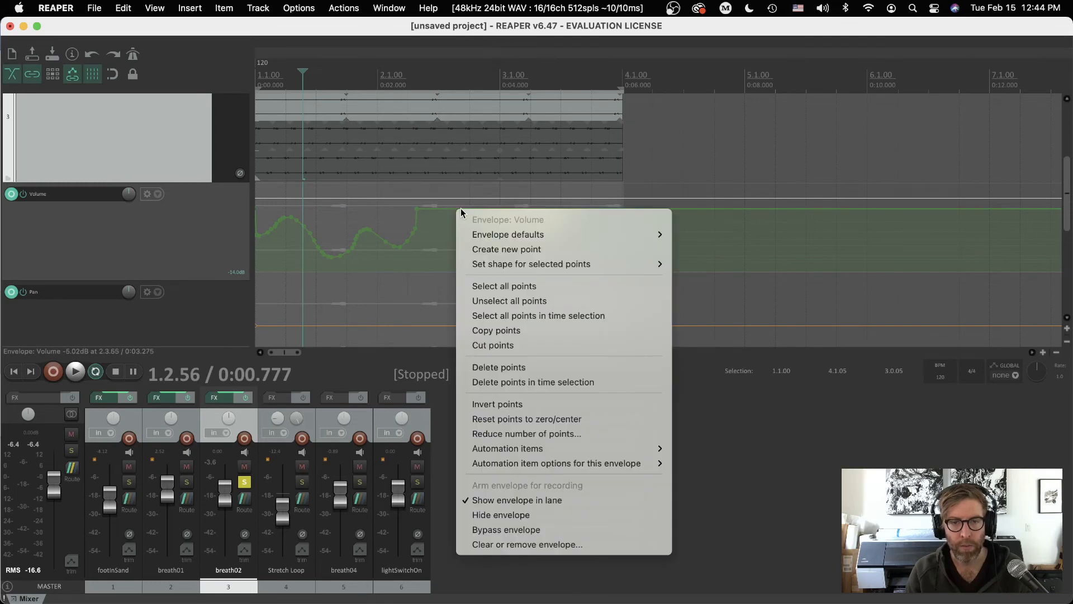
{"action": "left_click", "coordinate": [499, 251]}
{"action": "left_click_drag", "start_coordinate": [459, 208], "coordinate": [467, 333]}
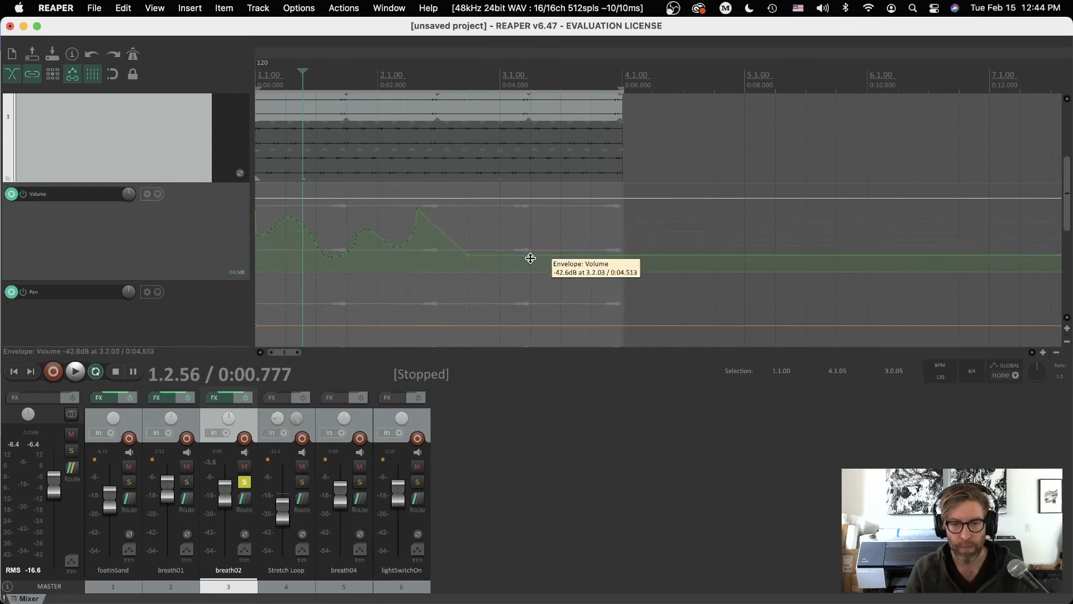
Step: Add a volume envelope point raised to about -3 dB shortly after 3.1.00, and draw a jagged freehand curve from there to about 4.1
{"action": "right_click", "coordinate": [530, 257]}
{"action": "left_click", "coordinate": [584, 294]}
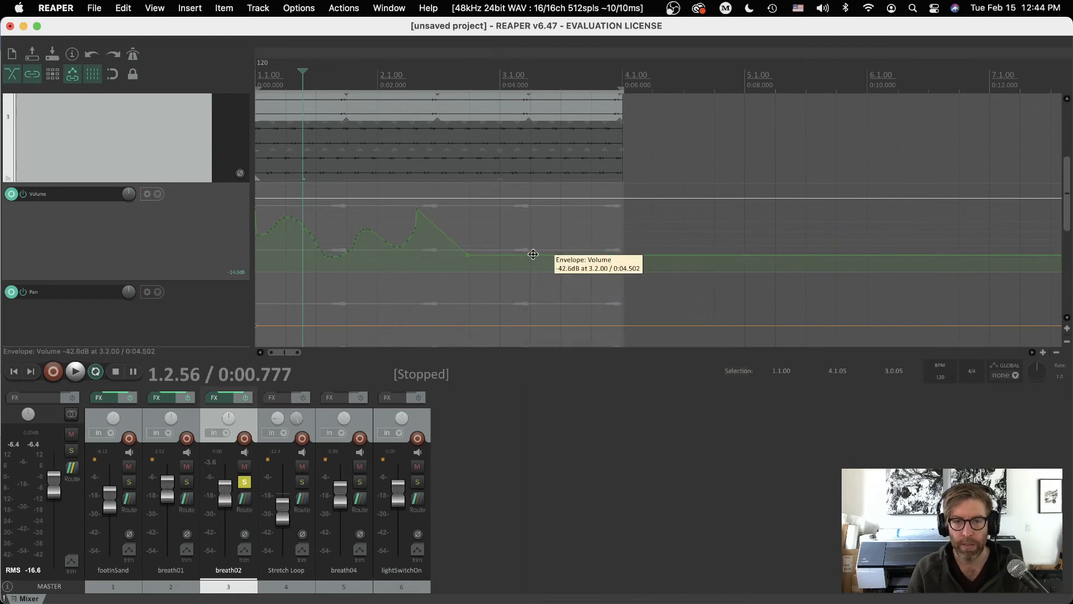
{"action": "left_click_drag", "start_coordinate": [530, 255], "coordinate": [529, 117]}
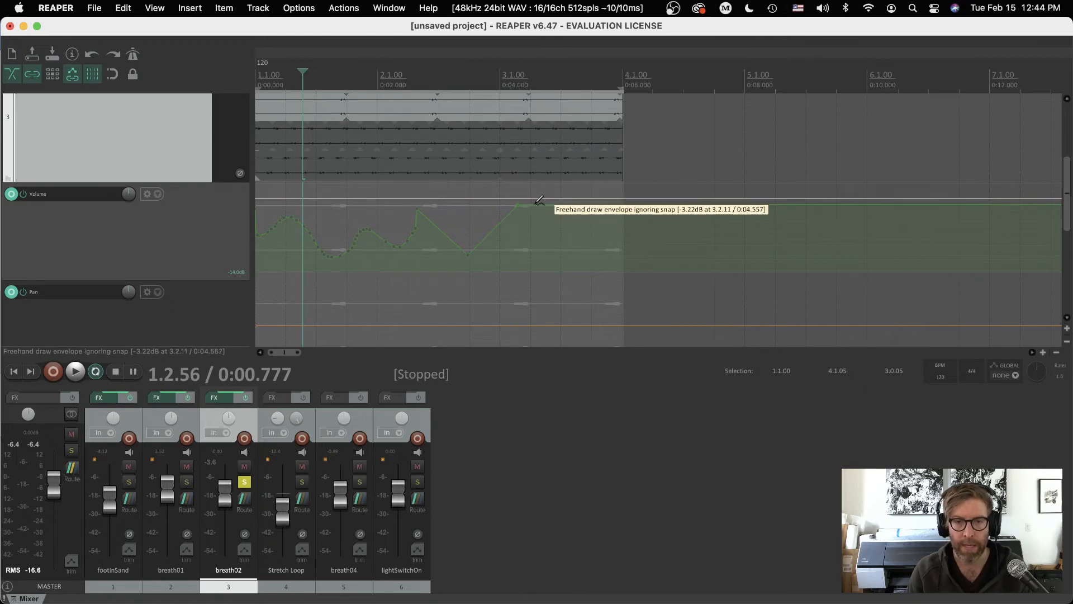
{"action": "mouse_move", "coordinate": [534, 205]}
{"action": "left_mouse_down"}
{"action": "mouse_move", "coordinate": [541, 225]}
{"action": "mouse_move", "coordinate": [563, 229]}
{"action": "mouse_move", "coordinate": [586, 257]}
{"action": "mouse_move", "coordinate": [606, 213]}
{"action": "mouse_move", "coordinate": [630, 206]}
{"action": "left_mouse_up"}
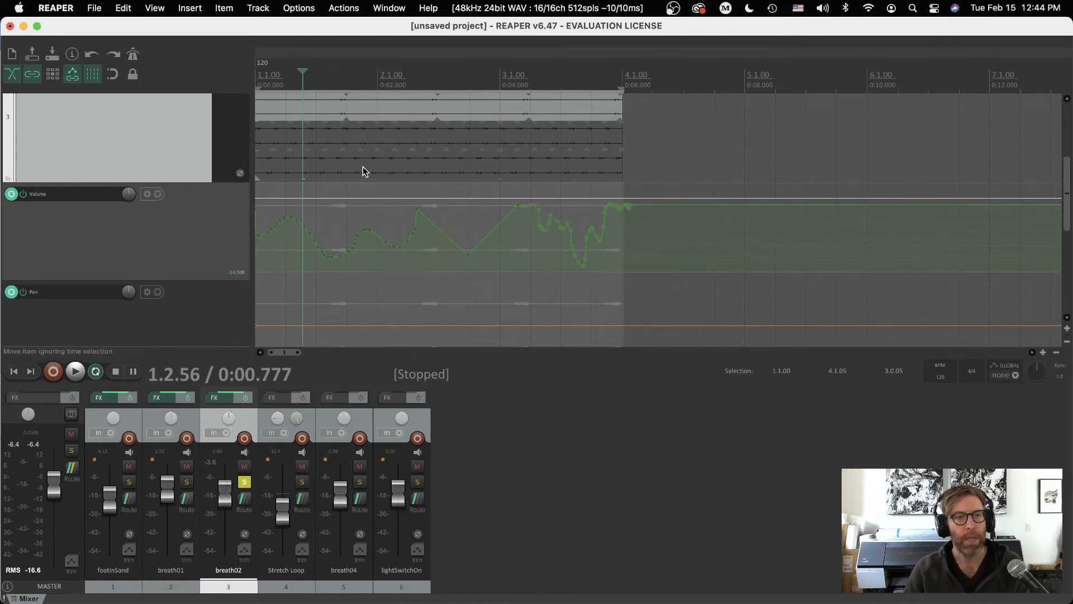
Step: Play breath02 from the project start to listen to its volume automation
{"action": "key", "text": "Home"}
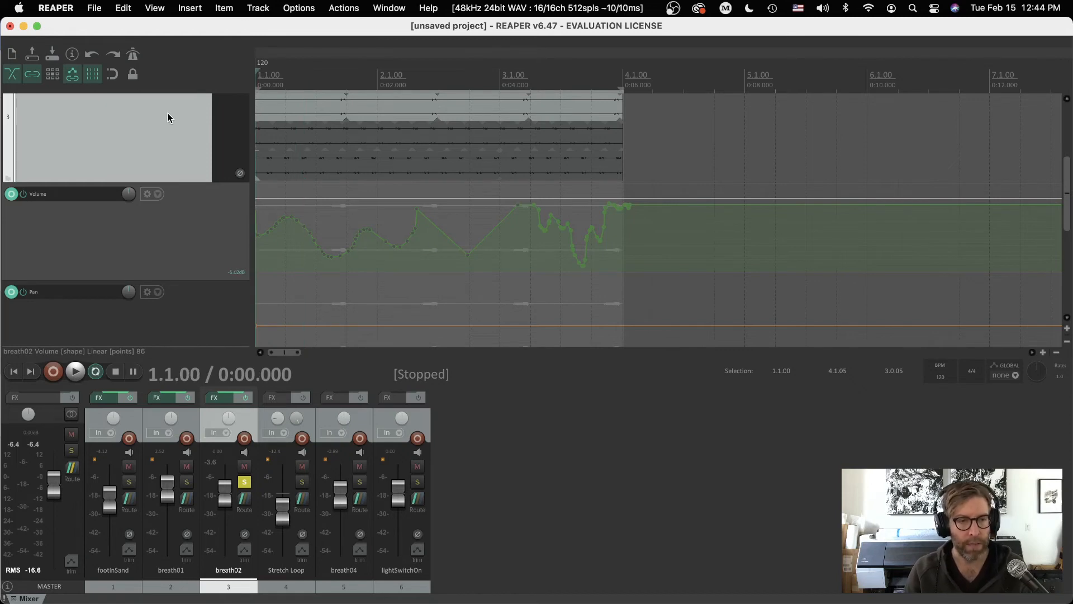
{"action": "key", "text": "space"}
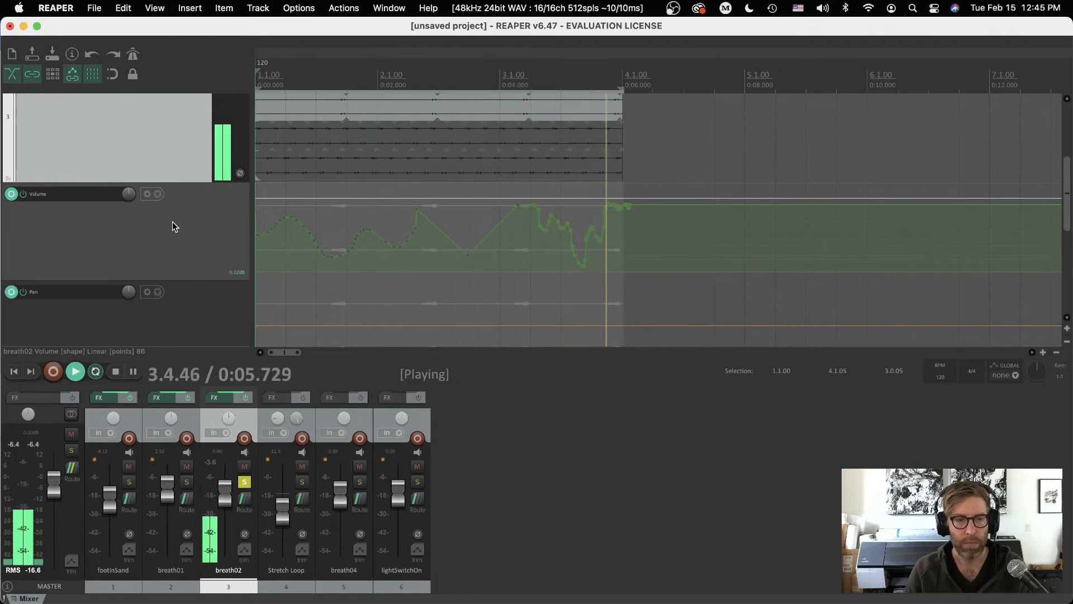
{"action": "key", "text": "space"}
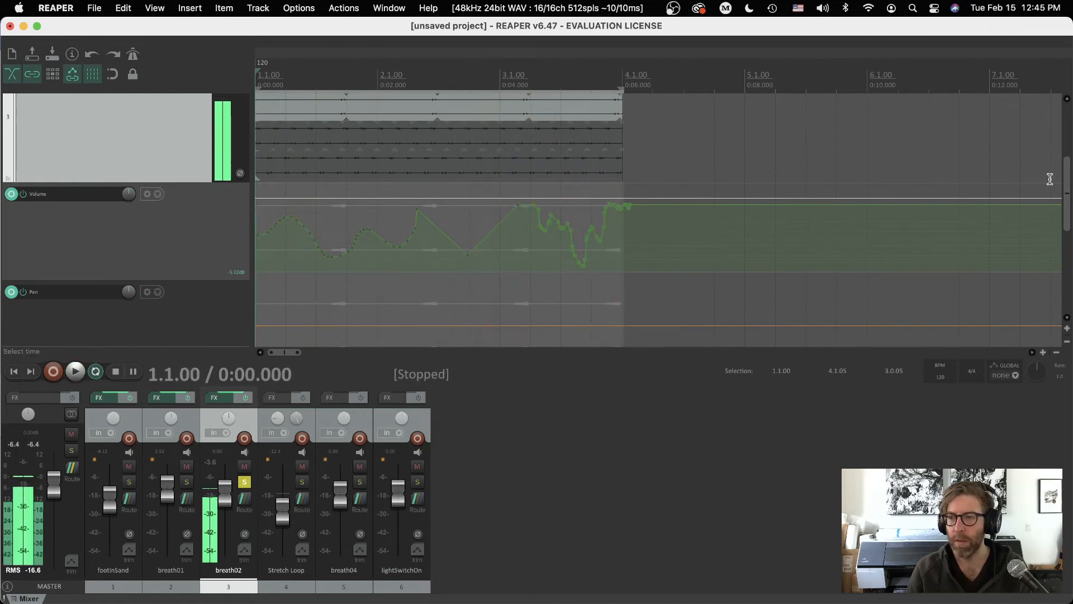
Step: Add ReaVerb to the breath02 track's effects chain and give it a Reverb Generator
{"action": "left_click_drag", "start_coordinate": [1068, 179], "coordinate": [1066, 146]}
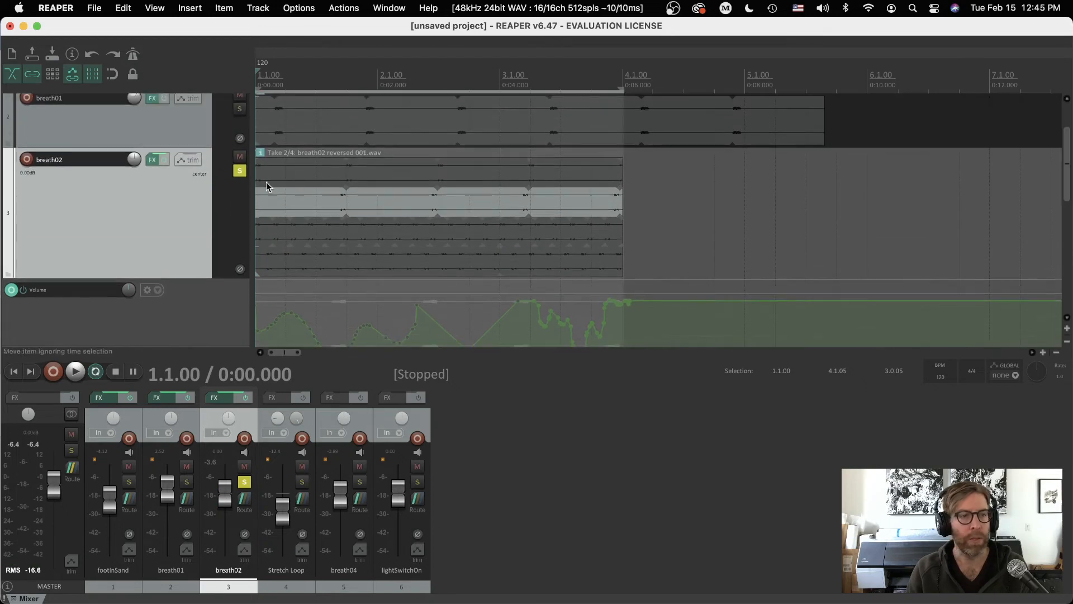
{"action": "left_click", "coordinate": [153, 161]}
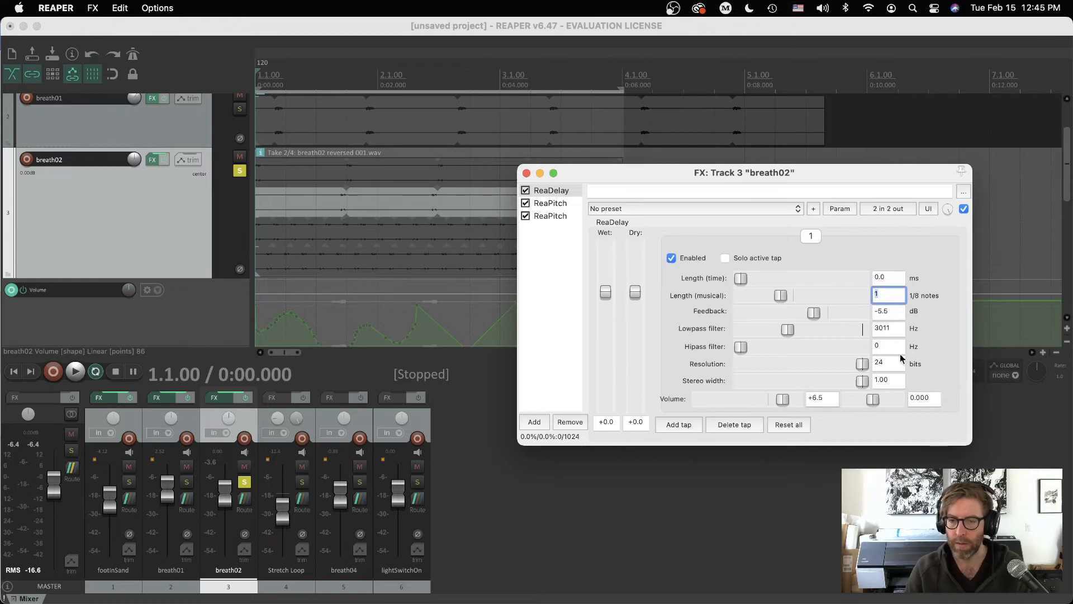
{"action": "left_click", "coordinate": [536, 421]}
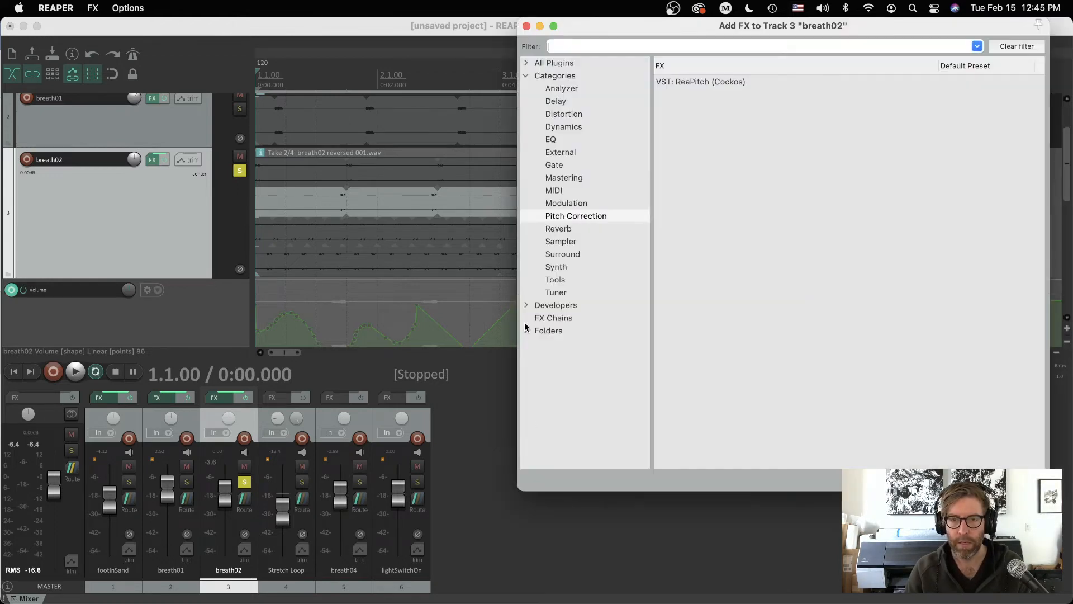
{"action": "left_click", "coordinate": [557, 229]}
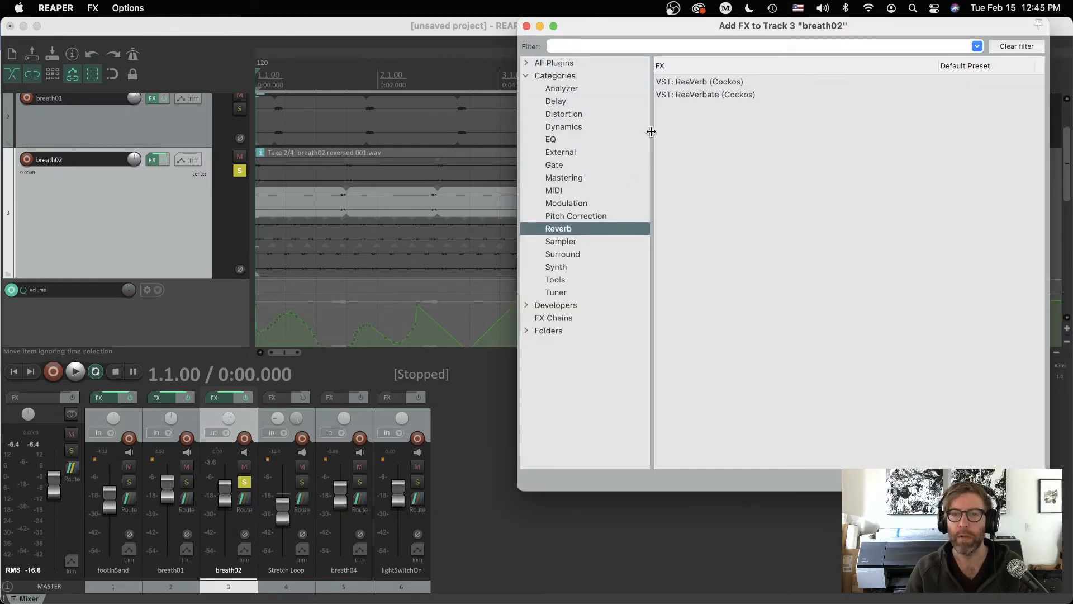
{"action": "left_click", "coordinate": [682, 81]}
{"action": "left_click", "coordinate": [962, 480]}
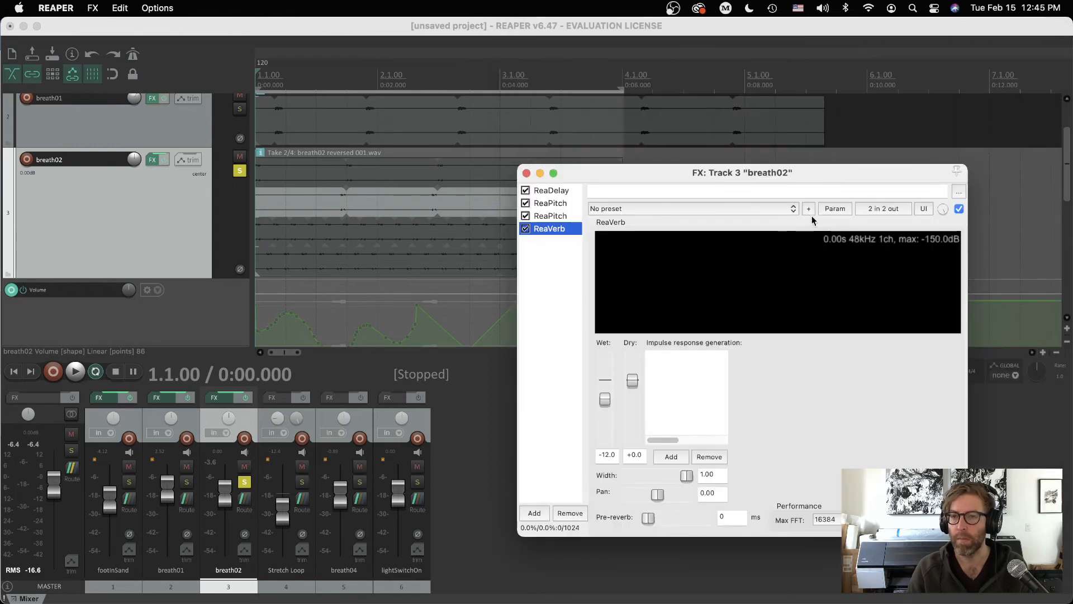
{"action": "left_click", "coordinate": [670, 457]}
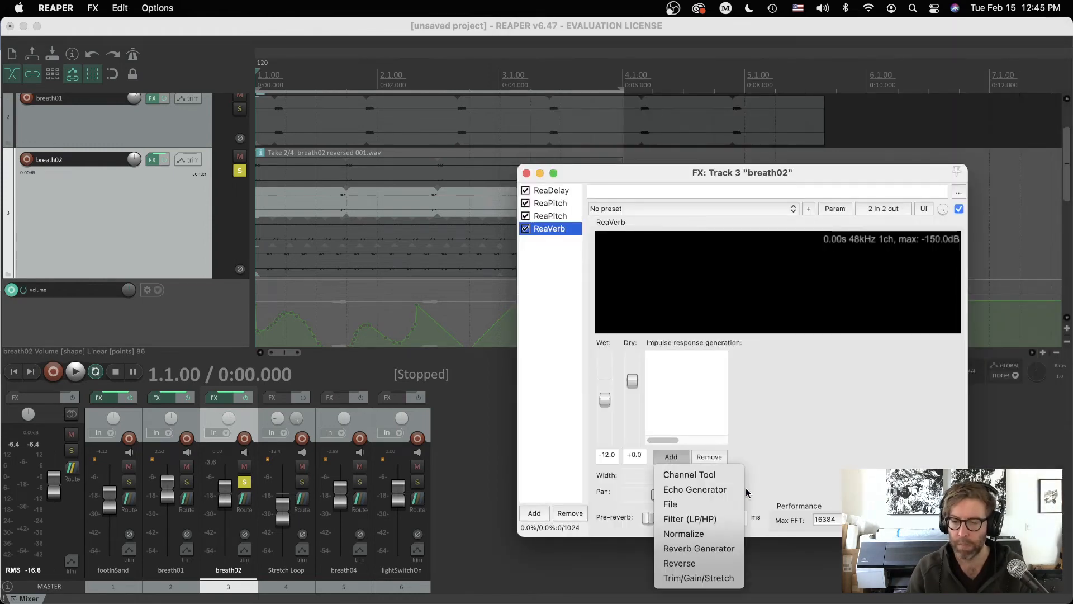
{"action": "left_click", "coordinate": [689, 550]}
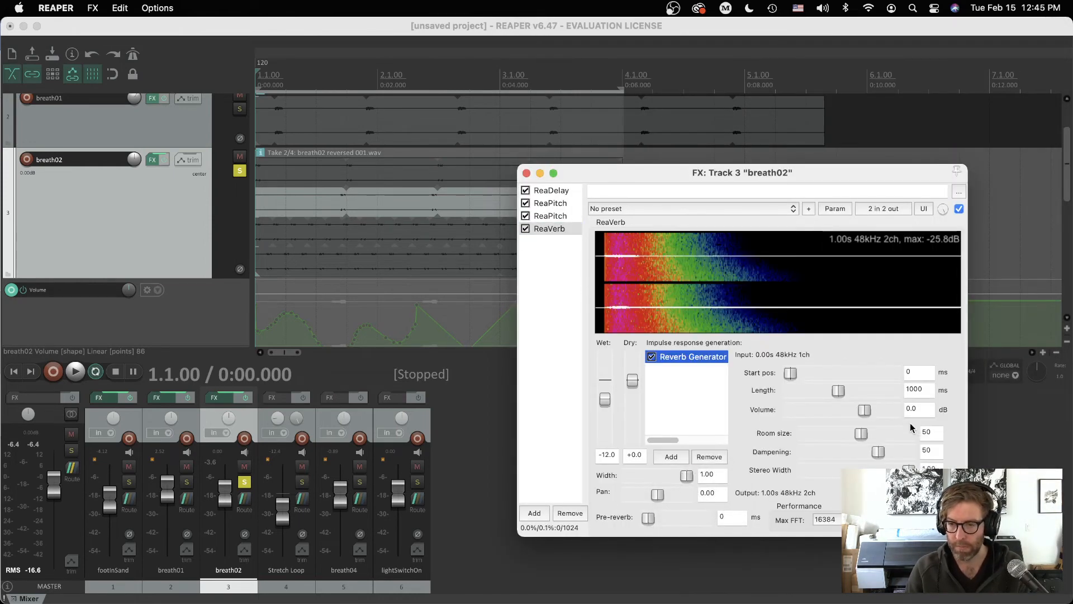
Step: Set the Reverb Generator's room size to 76 and length to 3062 ms while listening to the loop, and close the effects window
{"action": "key", "text": "space"}
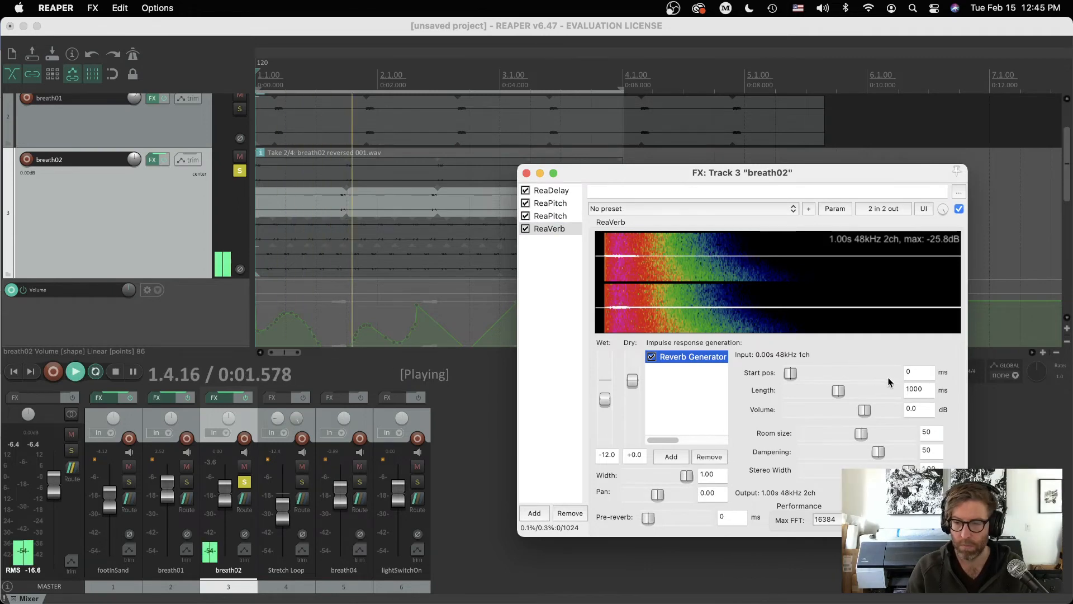
{"action": "left_click_drag", "start_coordinate": [861, 433], "coordinate": [893, 438]}
{"action": "left_click_drag", "start_coordinate": [838, 390], "coordinate": [860, 391]}
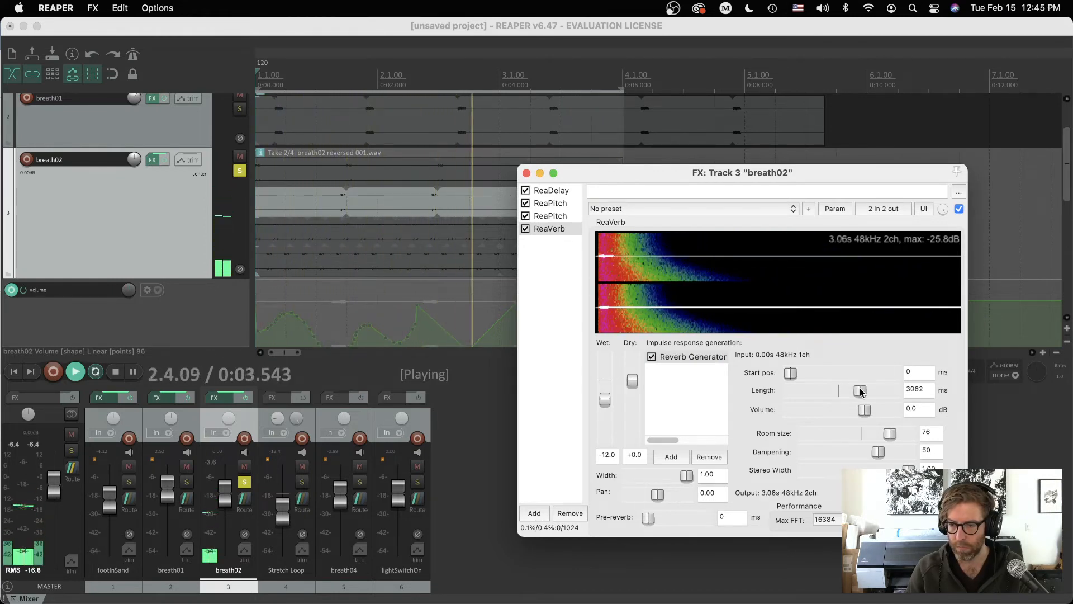
{"action": "key", "text": "space"}
{"action": "left_click", "coordinate": [525, 172]}
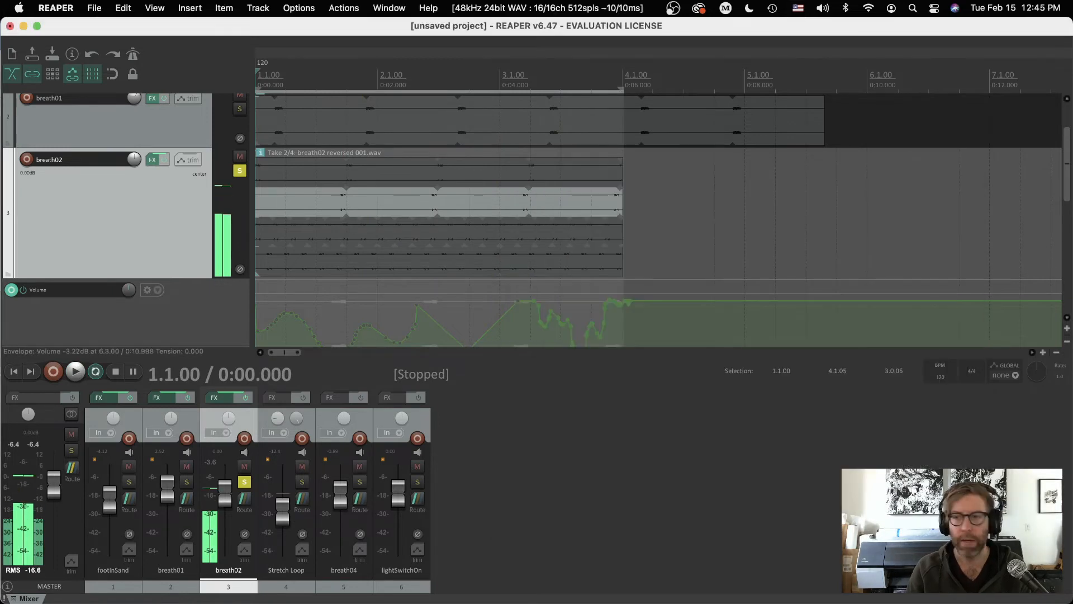
Step: Play the loop with the volume and pan envelopes in view to hear the reverb on breath02
{"action": "left_click_drag", "start_coordinate": [1067, 148], "coordinate": [1067, 187]}
{"action": "key", "text": "space"}
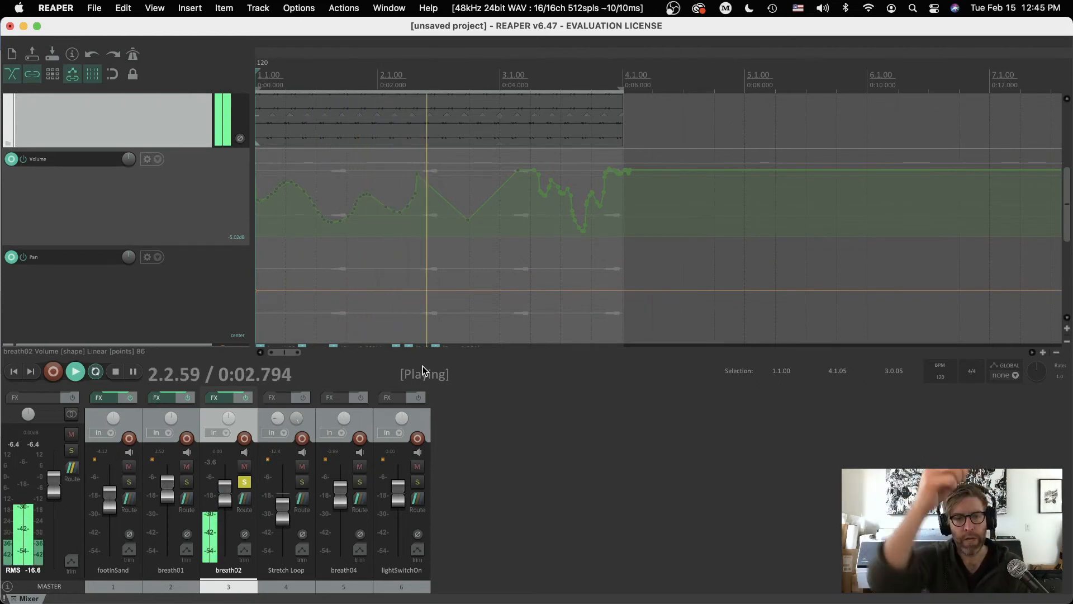
{"action": "key", "text": "space"}
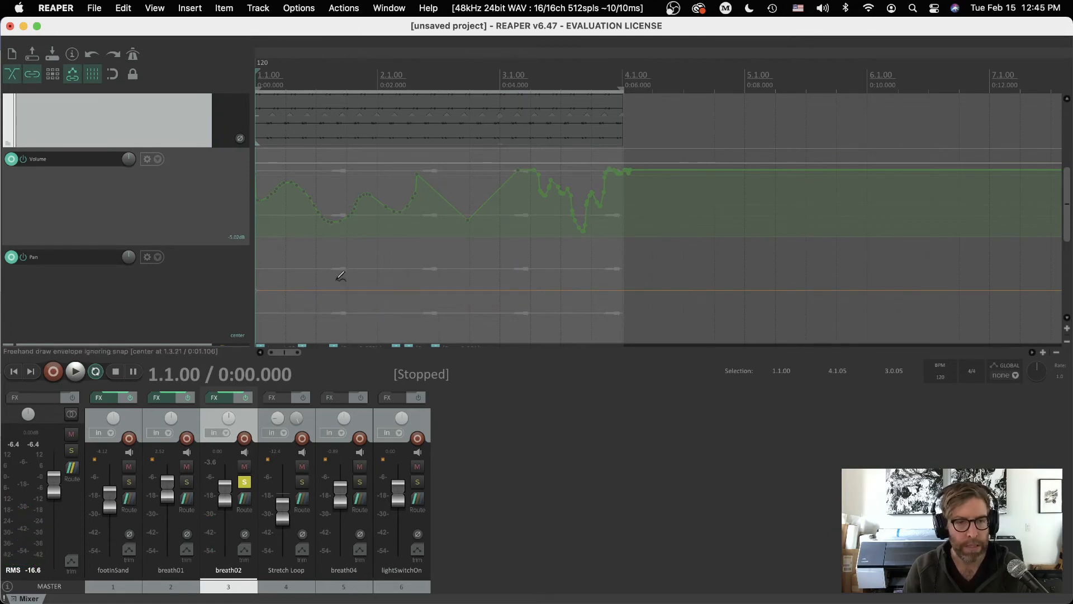
Step: Draw a freehand pan curve swinging to both sides from about 1.2.75 to 4.1 on breath02's pan envelope, and listen to the panning
{"action": "mouse_move", "coordinate": [310, 287]}
{"action": "left_mouse_down"}
{"action": "mouse_move", "coordinate": [333, 263]}
{"action": "mouse_move", "coordinate": [352, 265]}
{"action": "mouse_move", "coordinate": [447, 330]}
{"action": "mouse_move", "coordinate": [482, 319]}
{"action": "mouse_move", "coordinate": [504, 286]}
{"action": "mouse_move", "coordinate": [529, 282]}
{"action": "mouse_move", "coordinate": [569, 301]}
{"action": "mouse_move", "coordinate": [624, 290]}
{"action": "left_mouse_up"}
{"action": "key", "text": "space"}
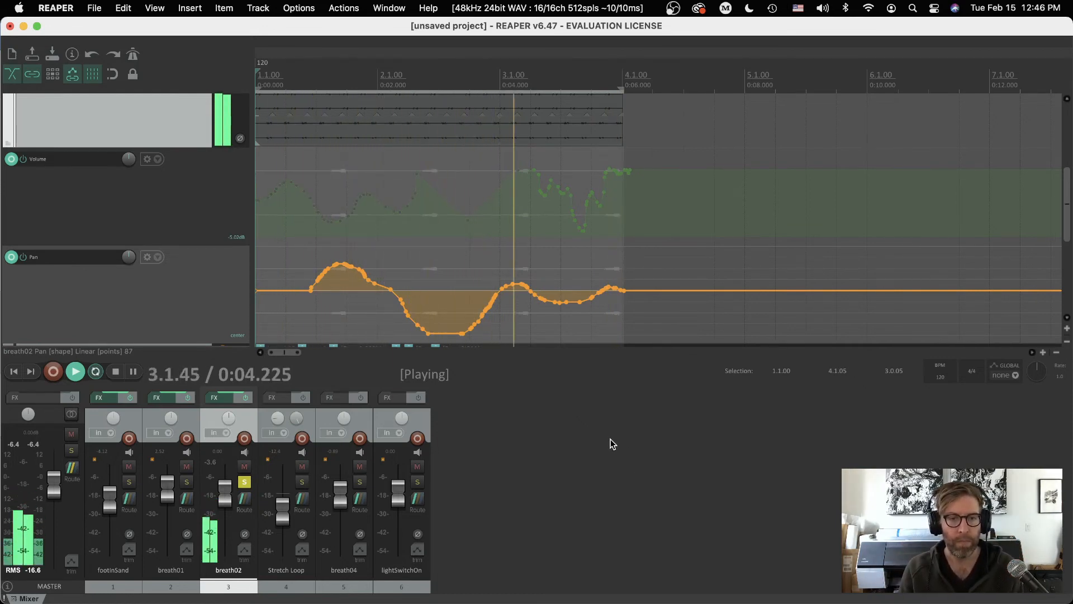
{"action": "key", "text": "space"}
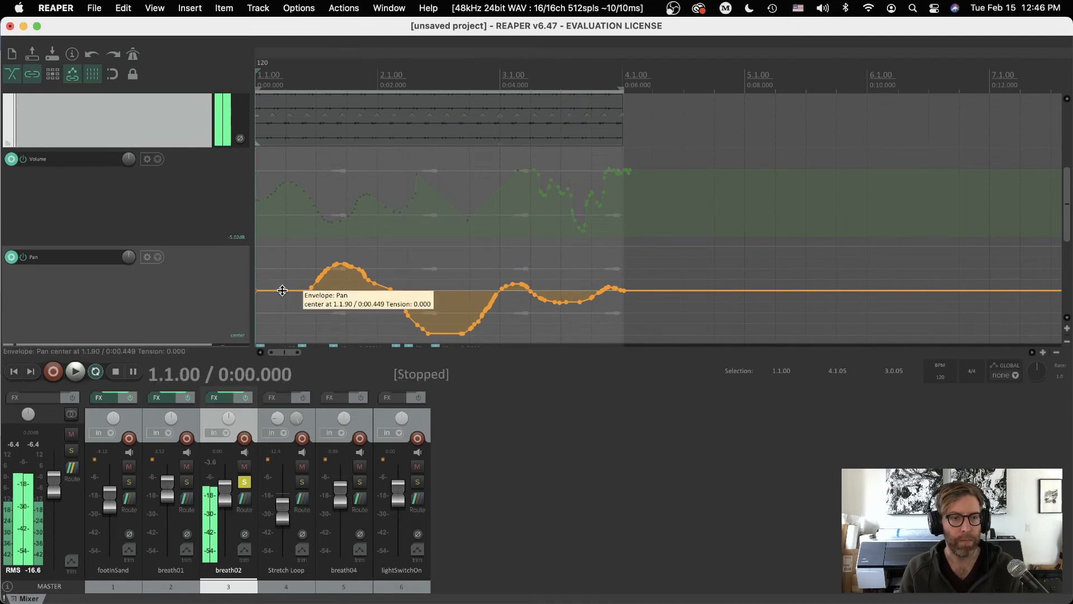
{"action": "left_click", "coordinate": [580, 489]}
{"action": "key", "text": "space"}
{"action": "key", "text": "space"}
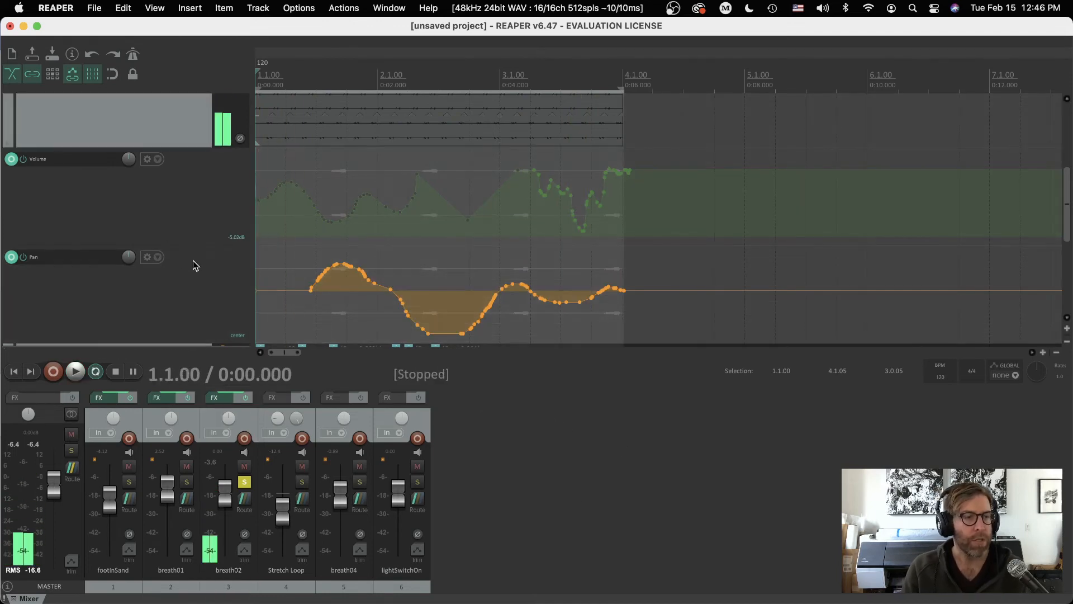
Step: Hide the volume and pan envelopes of the breath02 track and close its envelopes window
{"action": "scroll", "coordinate": [162, 207], "scroll_direction": "up", "scroll_amount": 5}
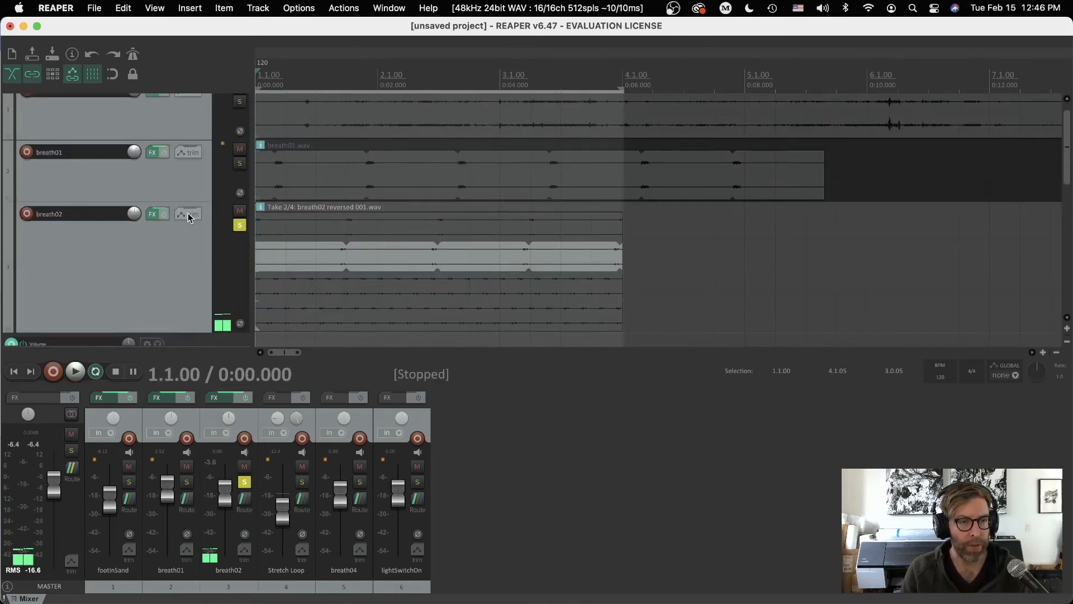
{"action": "left_click", "coordinate": [189, 215]}
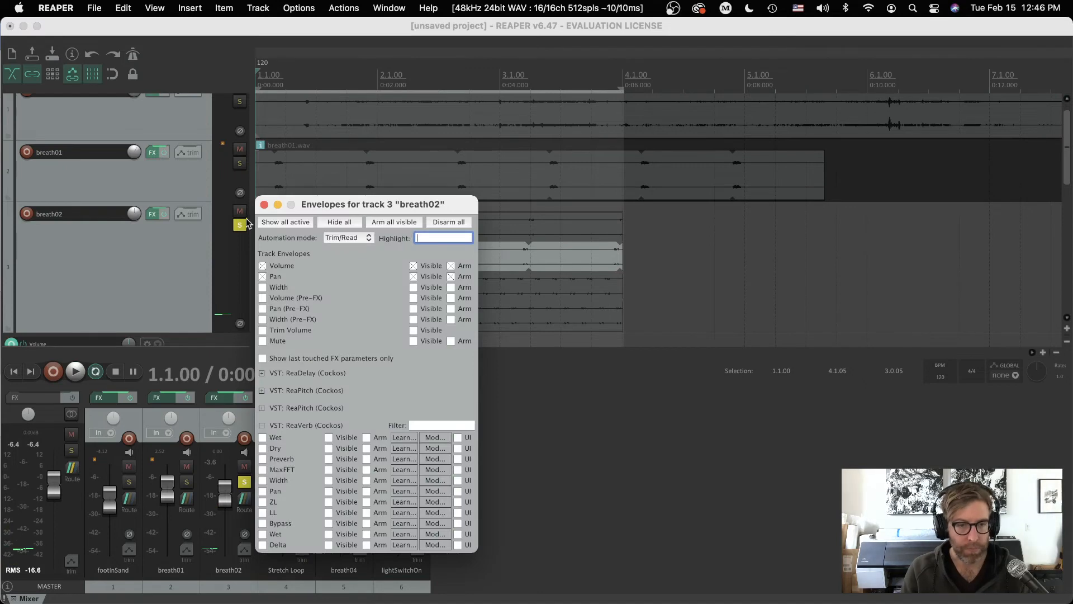
{"action": "left_click", "coordinate": [413, 279]}
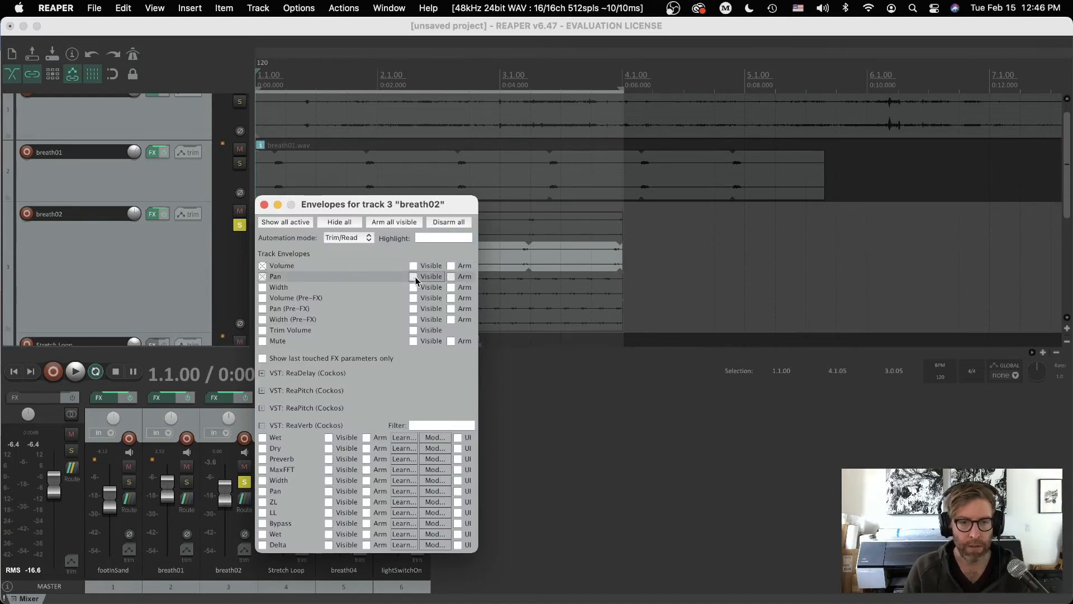
{"action": "left_click", "coordinate": [265, 204]}
{"action": "left_click_drag", "start_coordinate": [1065, 135], "coordinate": [1070, 161]}
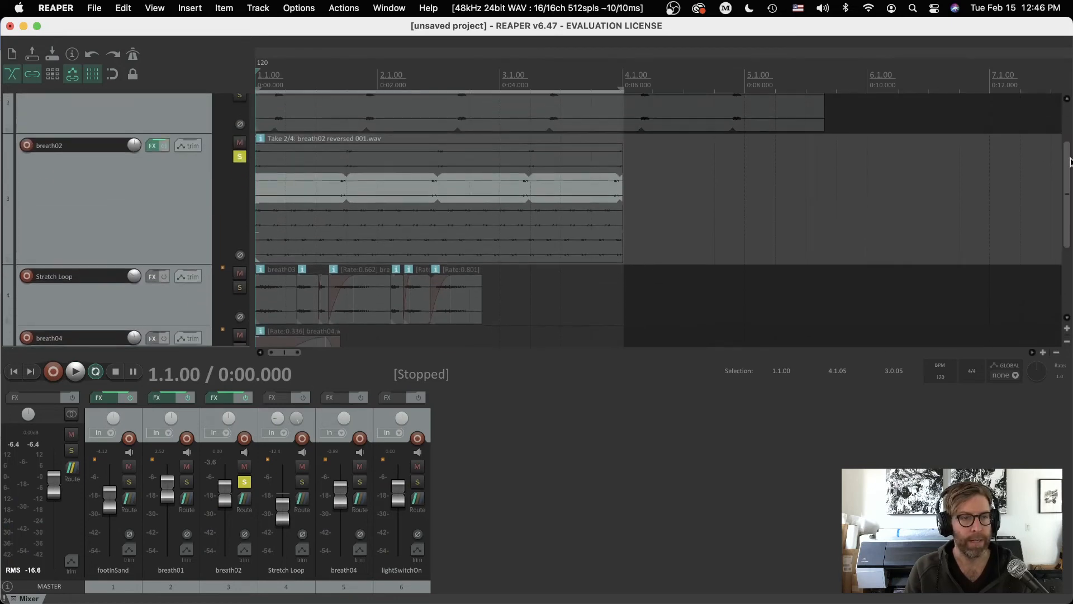
Step: Show breath02's volume and pan envelopes again and enable the Wet and Dry envelopes of ReaVerb
{"action": "left_click", "coordinate": [190, 147]}
{"action": "left_click", "coordinate": [413, 201]}
{"action": "left_click", "coordinate": [413, 212]}
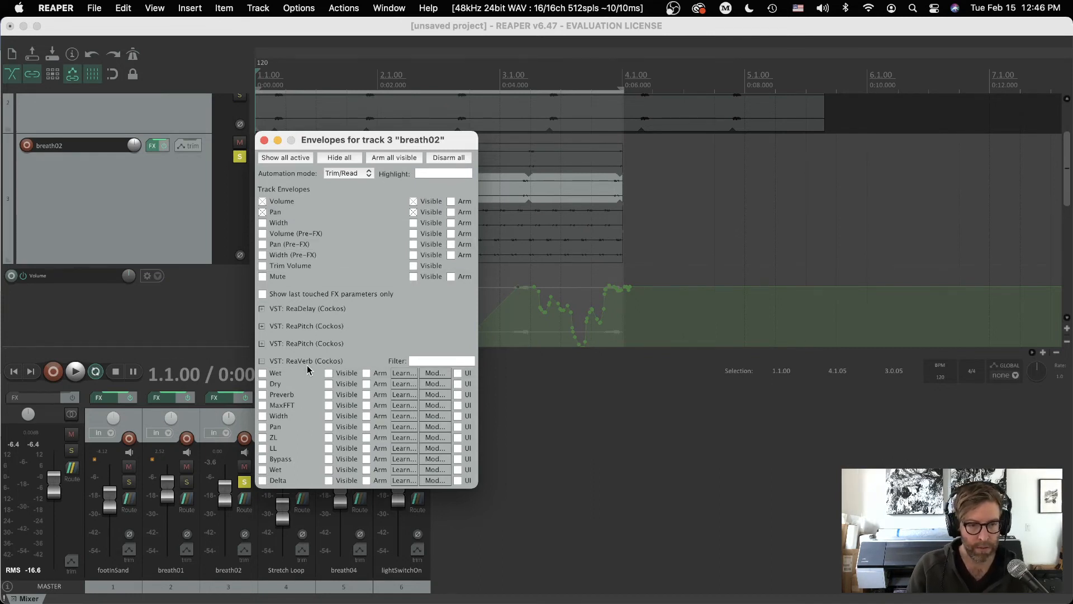
{"action": "left_click", "coordinate": [262, 374]}
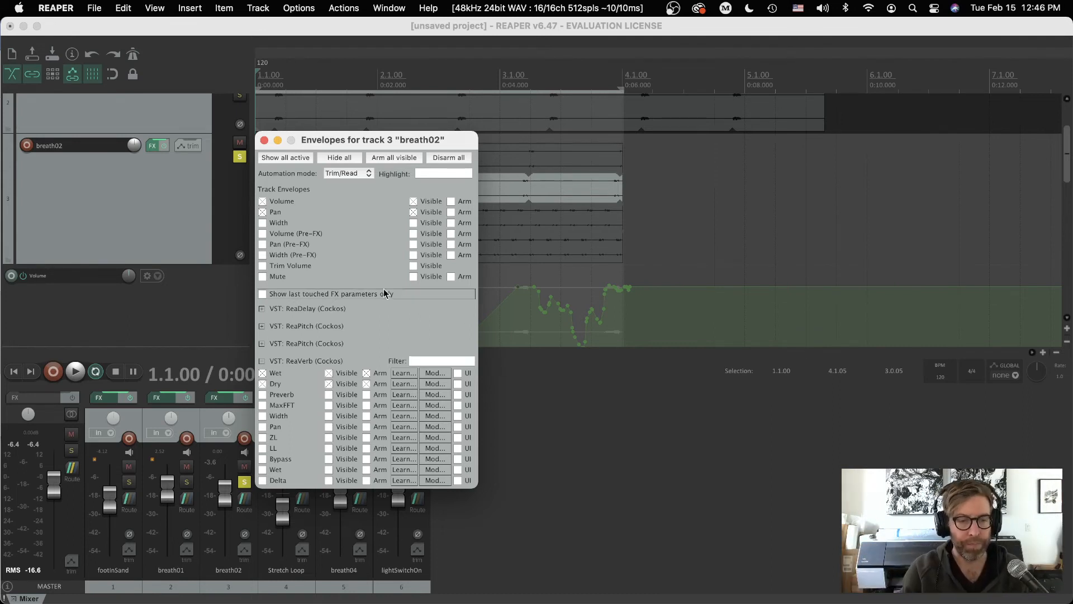
{"action": "left_click", "coordinate": [262, 361]}
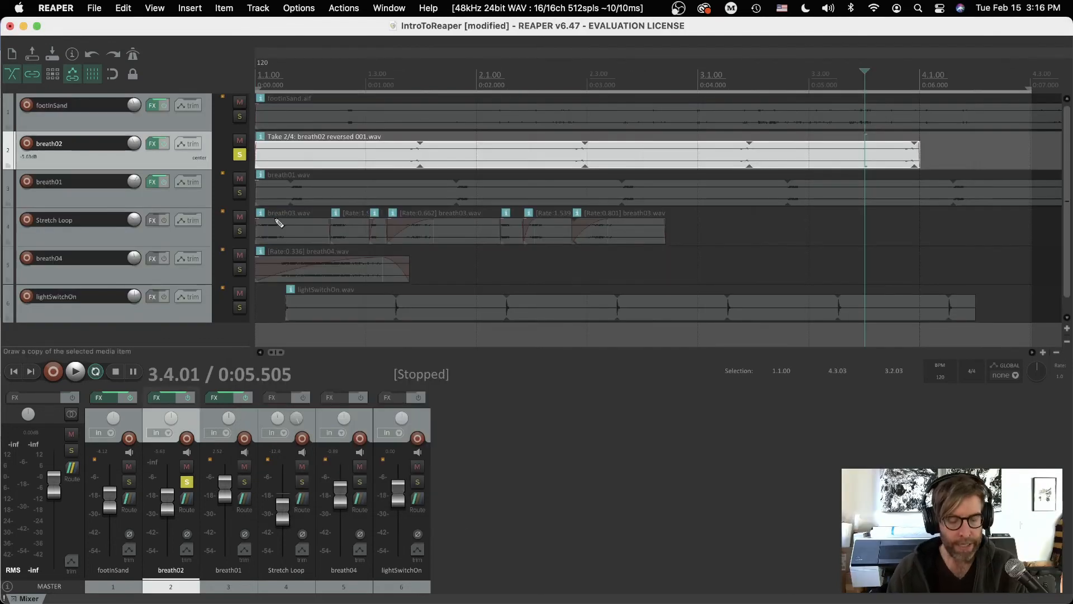
Step: Switch to the ReaperDemoNotes document in Word, highlight the "Render audio" line, and return to REAPER
{"action": "key", "text": "super+Tab"}
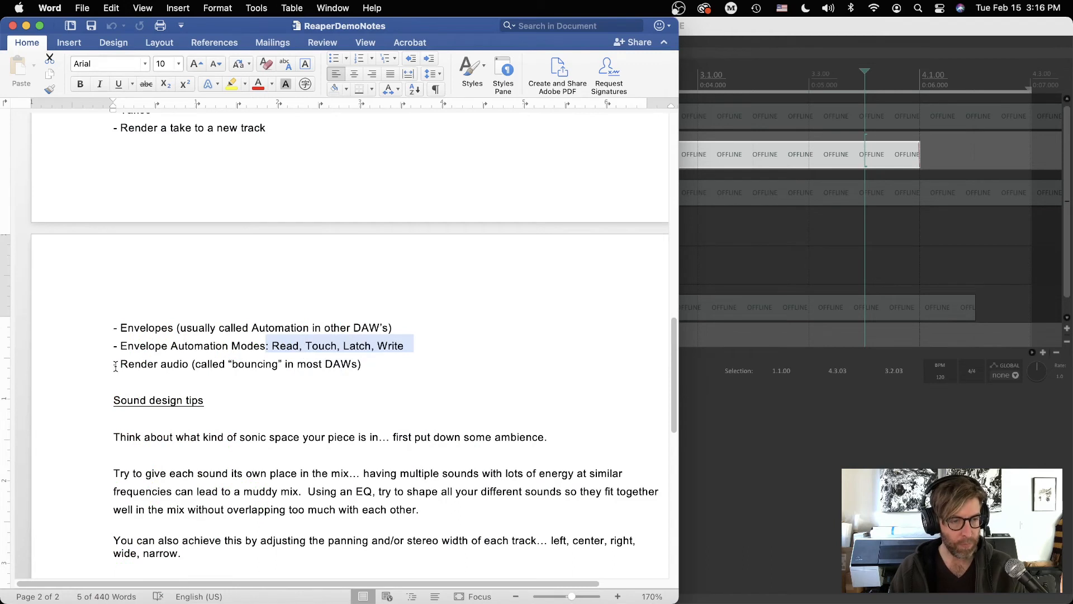
{"action": "left_click_drag", "start_coordinate": [116, 366], "coordinate": [362, 368]}
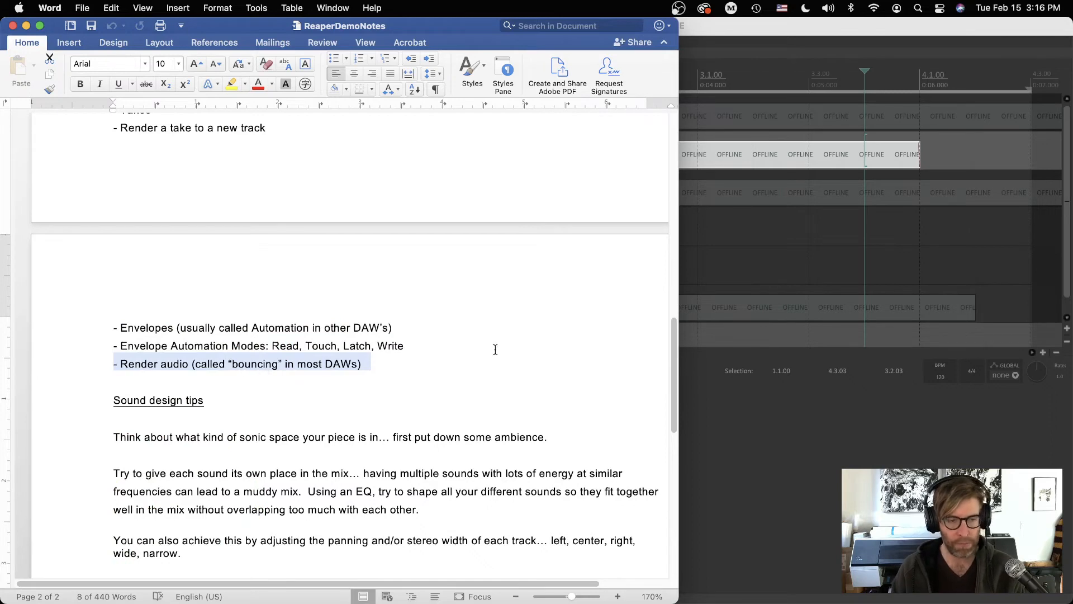
{"action": "left_click", "coordinate": [825, 458]}
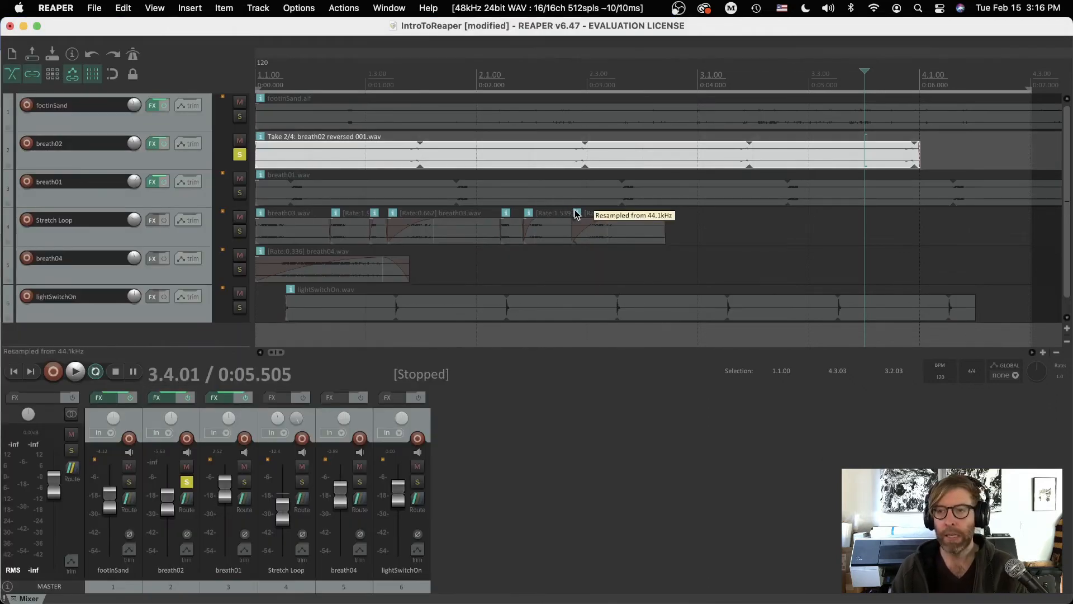
Step: Examine the Source and Bounds choices in the Render to File settings, keeping Master mix and Entire project, and cancel the render
{"action": "left_click", "coordinate": [93, 8]}
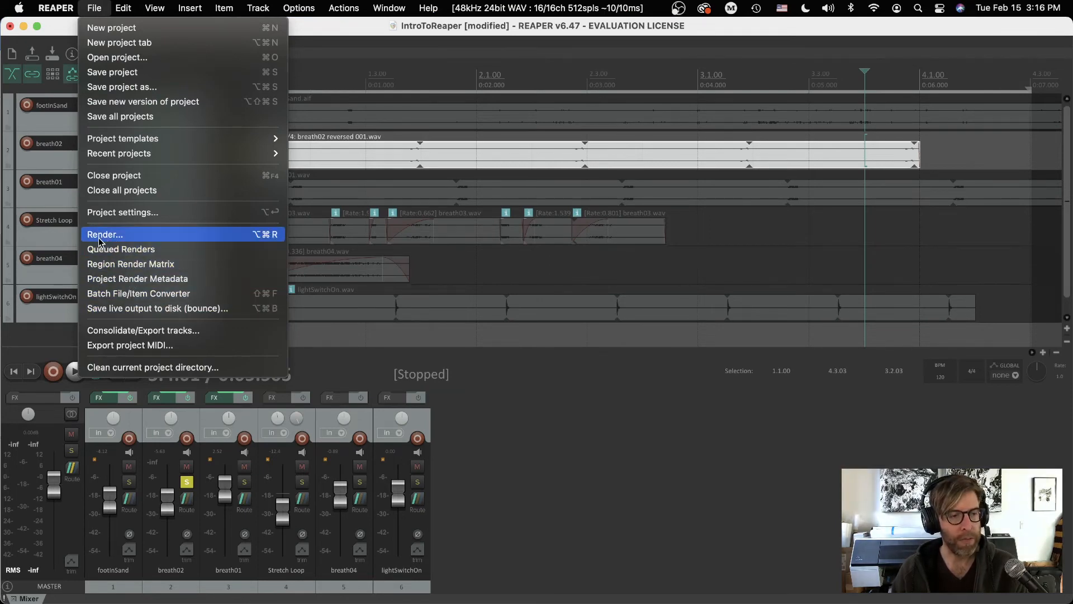
{"action": "left_click", "coordinate": [94, 6]}
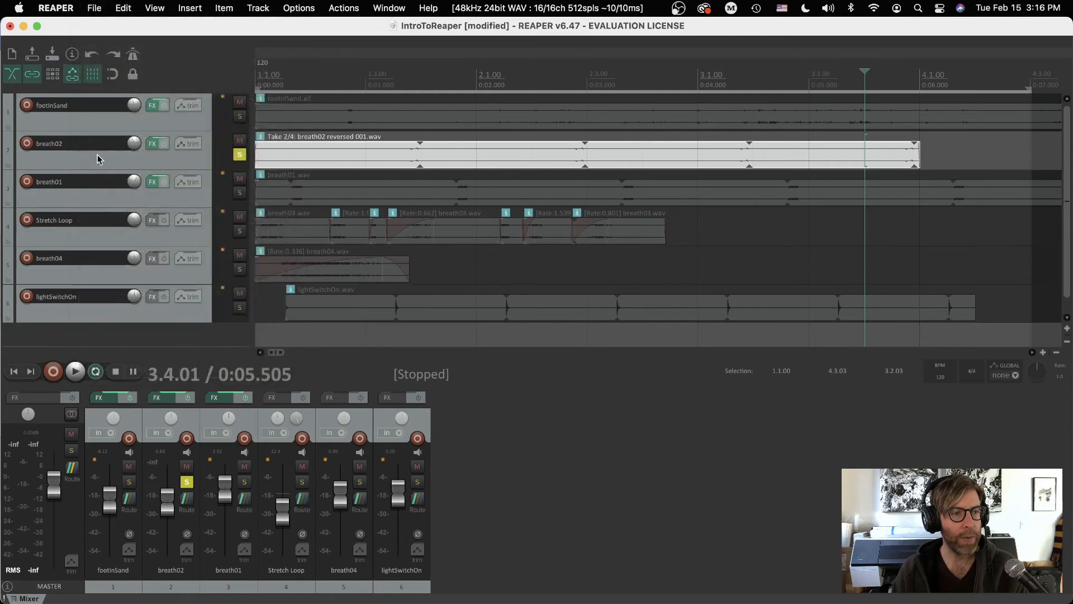
{"action": "left_click", "coordinate": [94, 8]}
{"action": "left_click", "coordinate": [106, 235]}
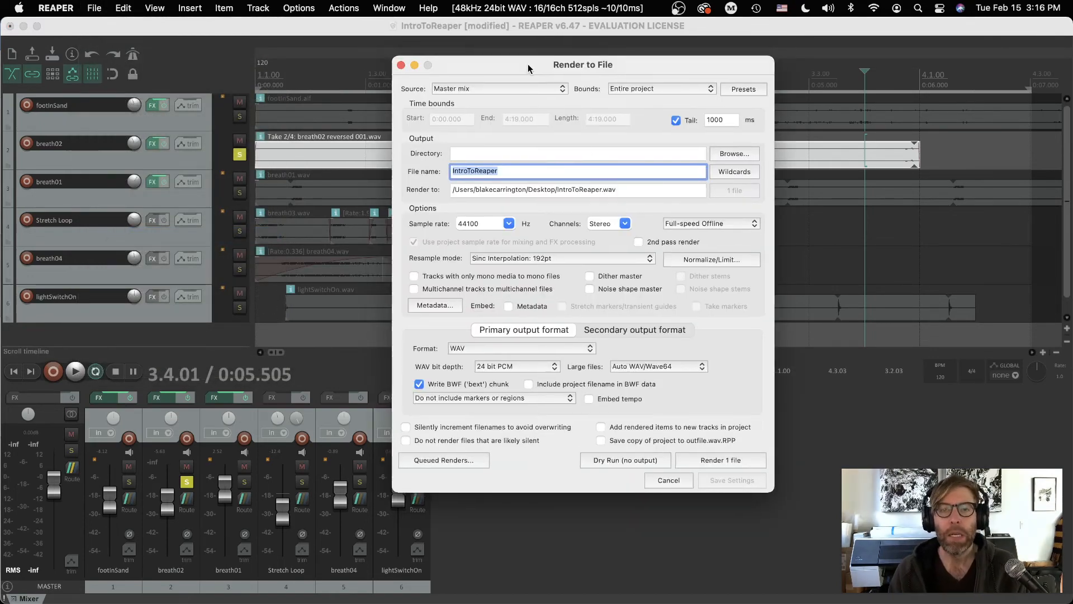
{"action": "left_click_drag", "start_coordinate": [528, 62], "coordinate": [487, 112]}
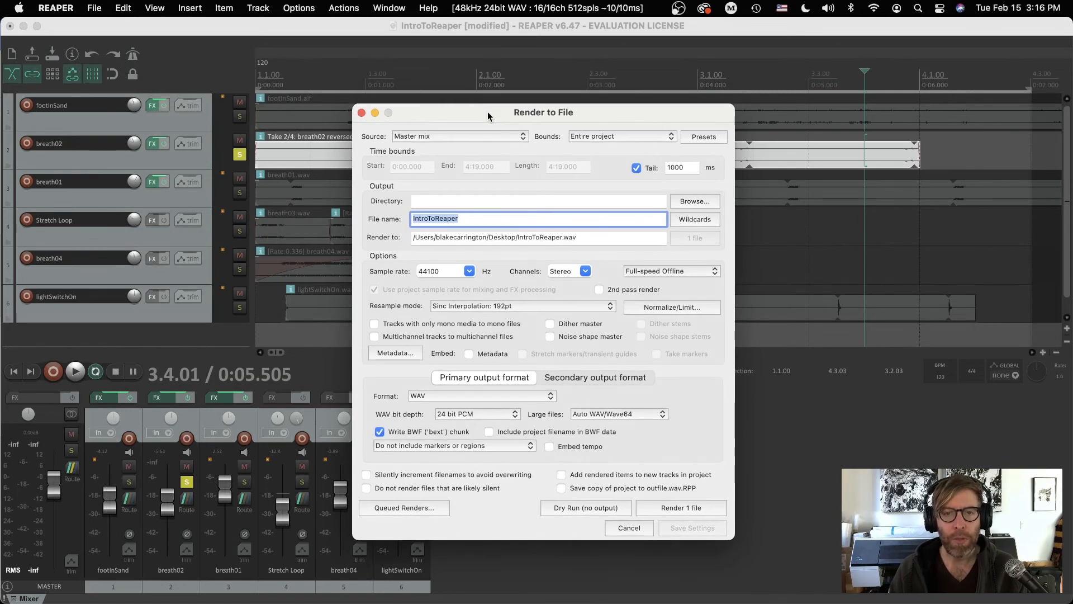
{"action": "left_click", "coordinate": [422, 138]}
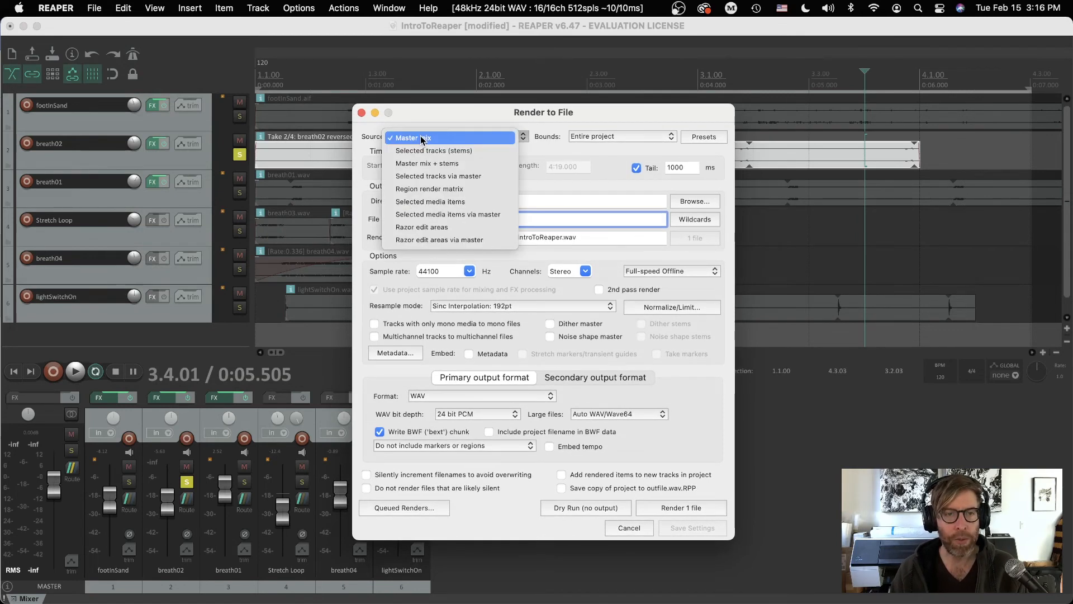
{"action": "left_click", "coordinate": [417, 138]}
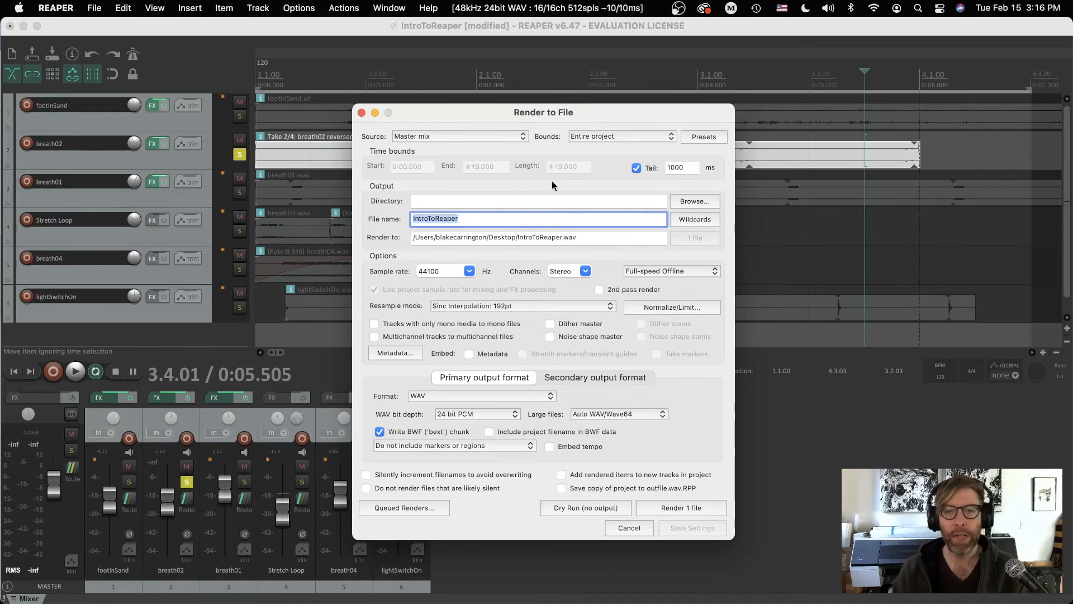
{"action": "left_click", "coordinate": [598, 136]}
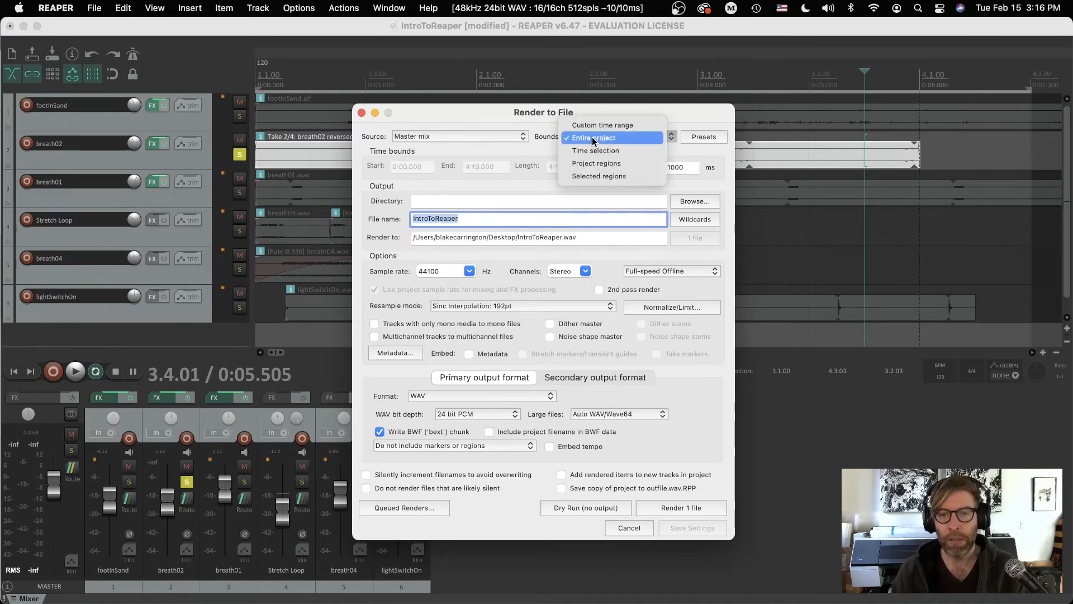
{"action": "left_click", "coordinate": [593, 138]}
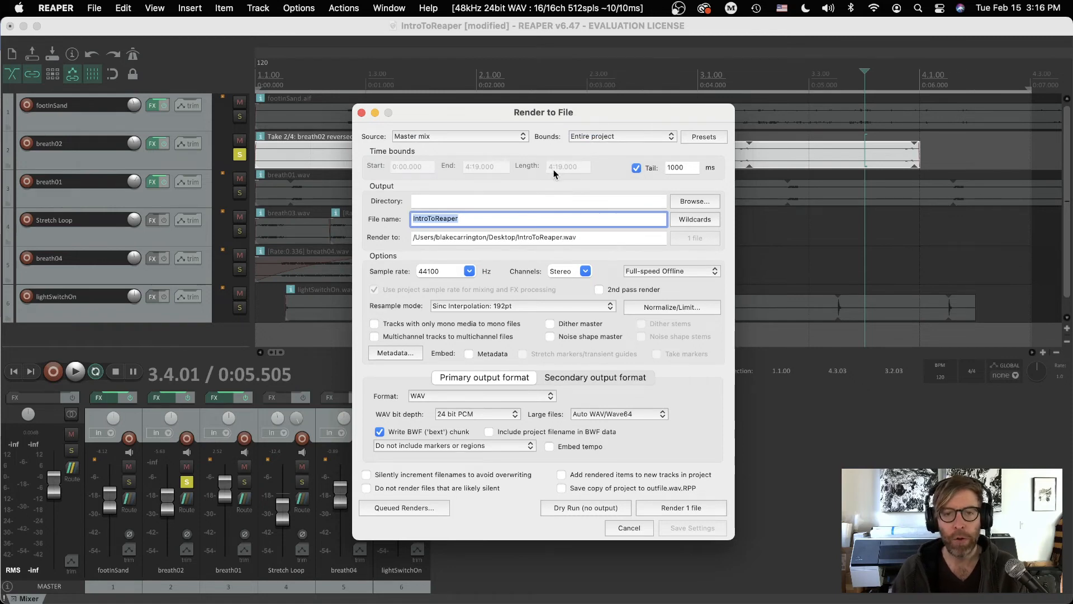
{"action": "left_click", "coordinate": [628, 527]}
Step: Set the time selection from the project start at 1.1.00 to 5.1.01, past the end of the breath02 item
{"action": "scroll", "coordinate": [665, 180], "scroll_direction": "right", "scroll_amount": 3}
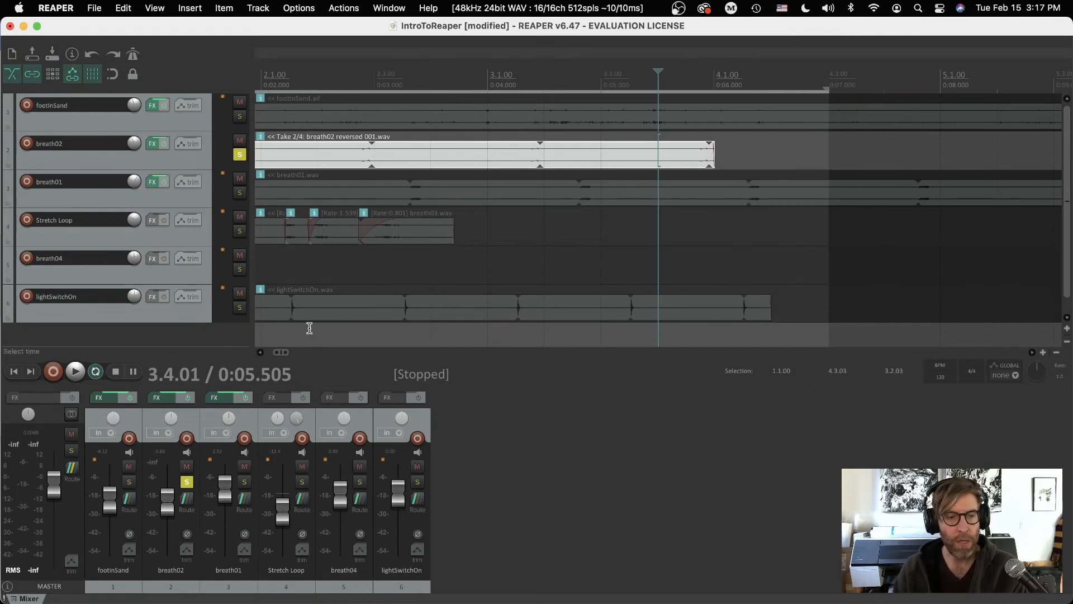
{"action": "left_click_drag", "start_coordinate": [276, 351], "coordinate": [281, 353]}
{"action": "scroll", "coordinate": [378, 244], "scroll_direction": "down", "scroll_amount": 1}
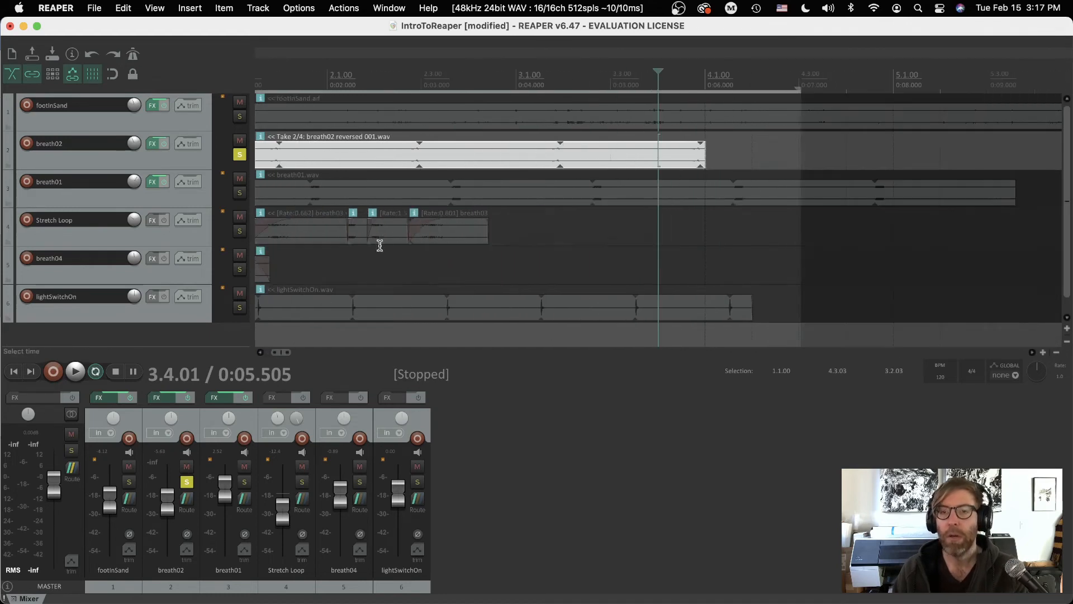
{"action": "left_click_drag", "start_coordinate": [284, 89], "coordinate": [475, 89]}
{"action": "left_click_drag", "start_coordinate": [283, 88], "coordinate": [259, 90]}
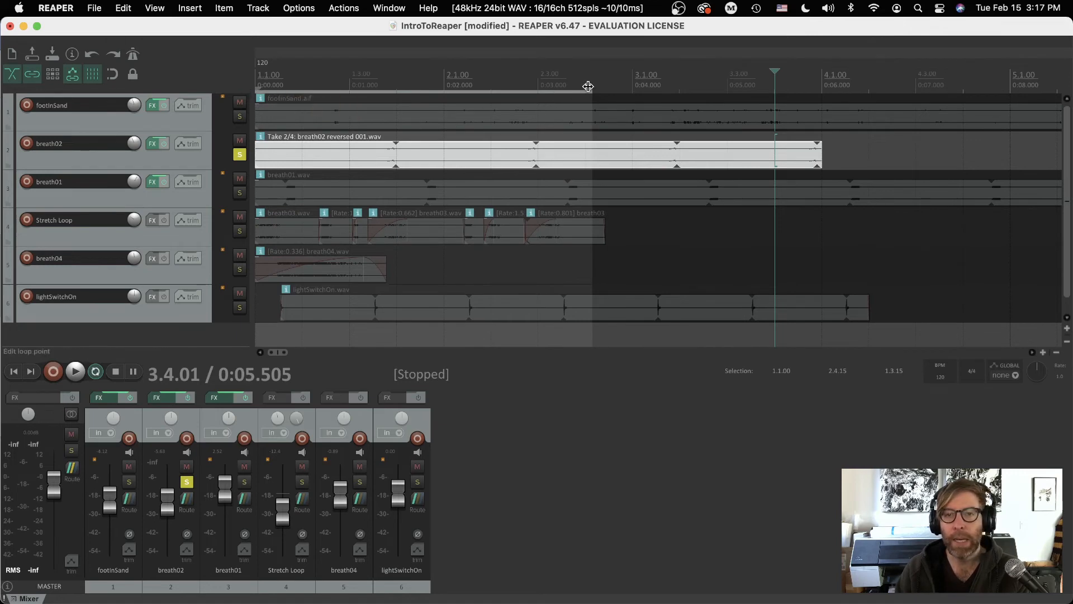
{"action": "left_click_drag", "start_coordinate": [588, 88], "coordinate": [1010, 86]}
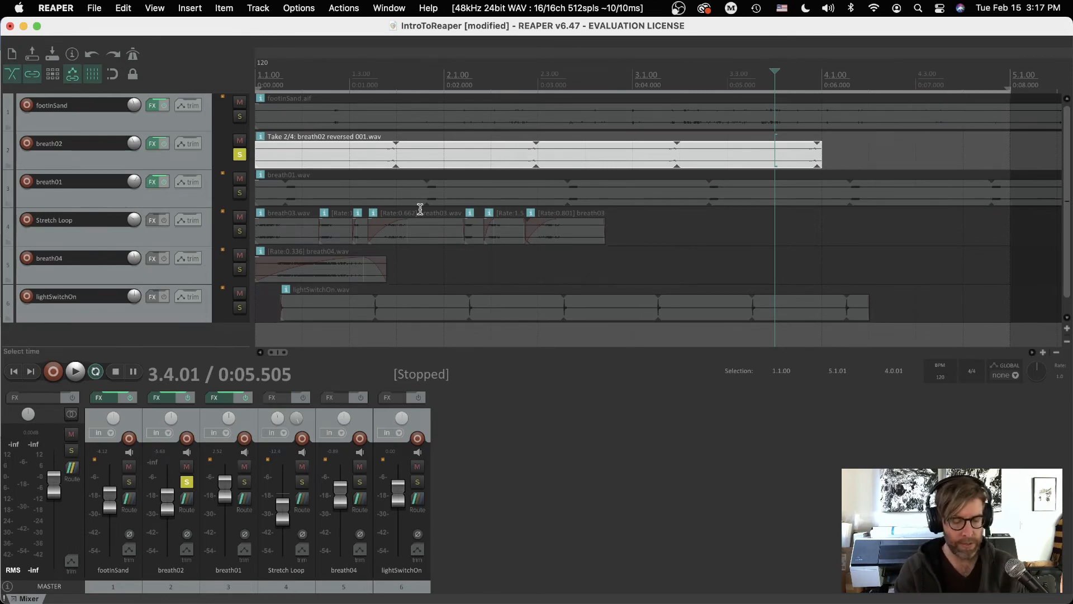
Step: Play the soloed breath02 track briefly from the project start and stop
{"action": "key", "text": "Home"}
{"action": "key", "text": "space"}
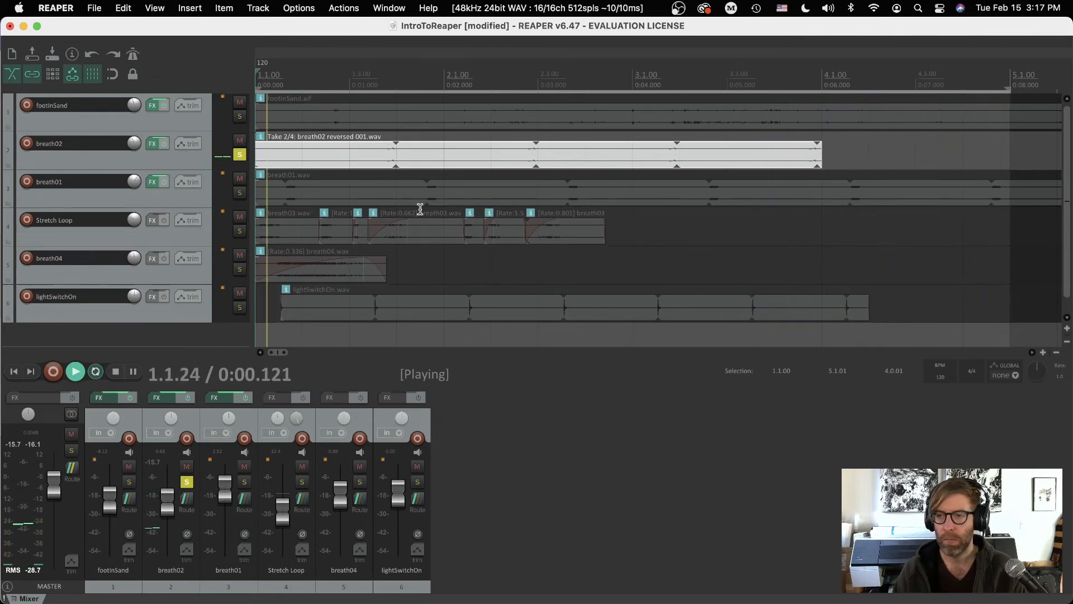
{"action": "key", "text": "space"}
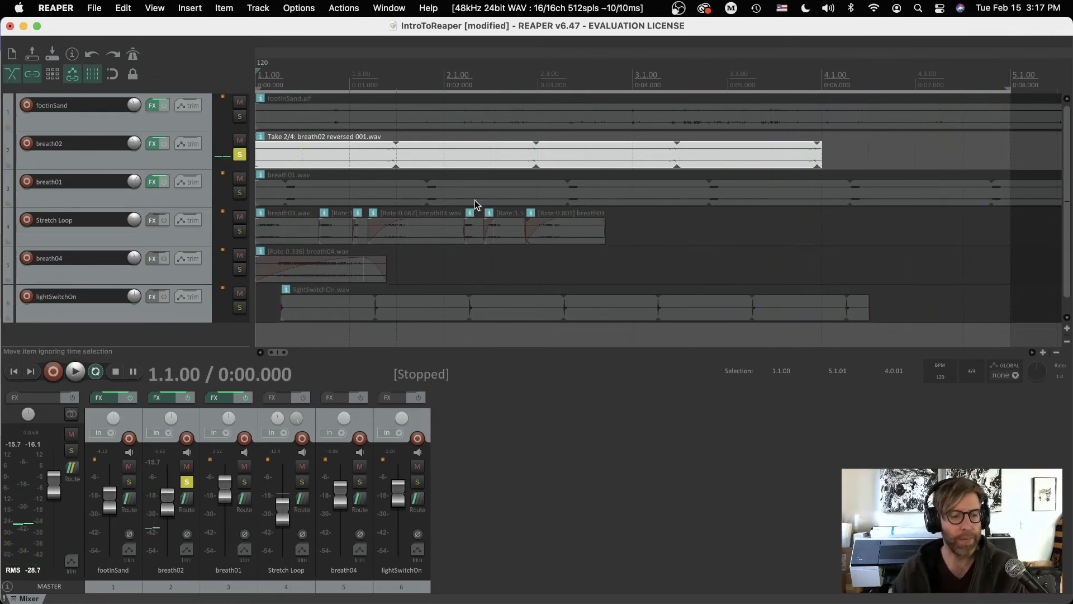
Step: Open the Render to File settings and set the render bounds to Time selection, with Master mix as the source
{"action": "left_click", "coordinate": [92, 8]}
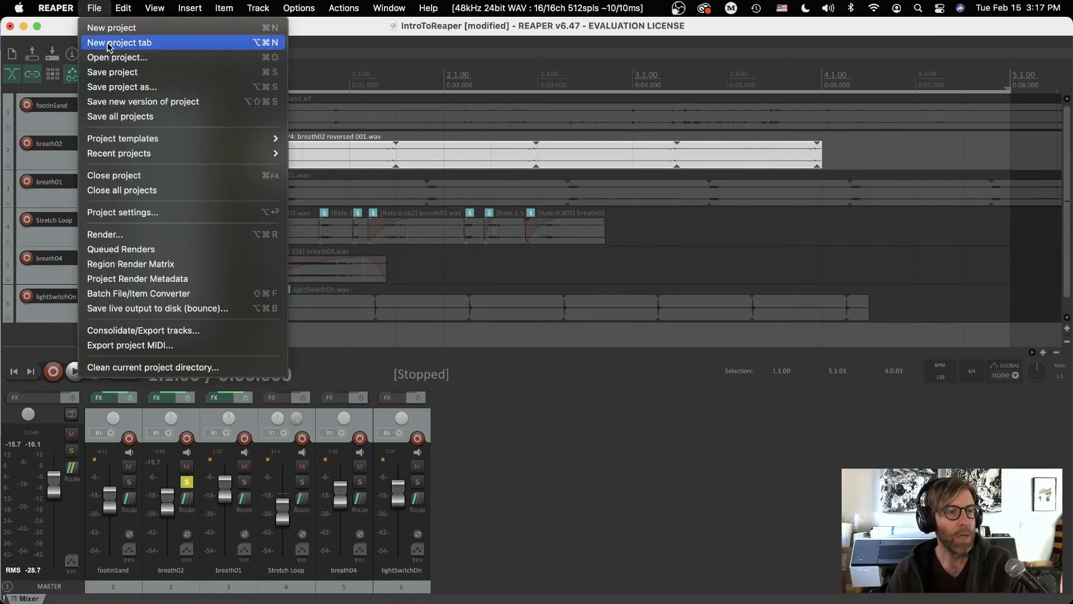
{"action": "left_click", "coordinate": [109, 234]}
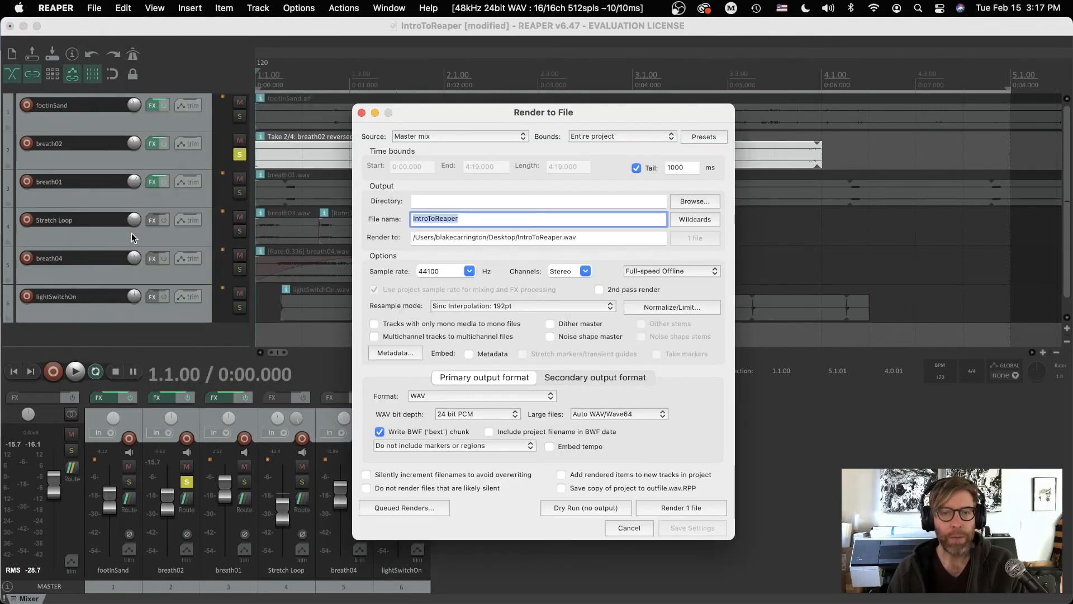
{"action": "left_click", "coordinate": [598, 135]}
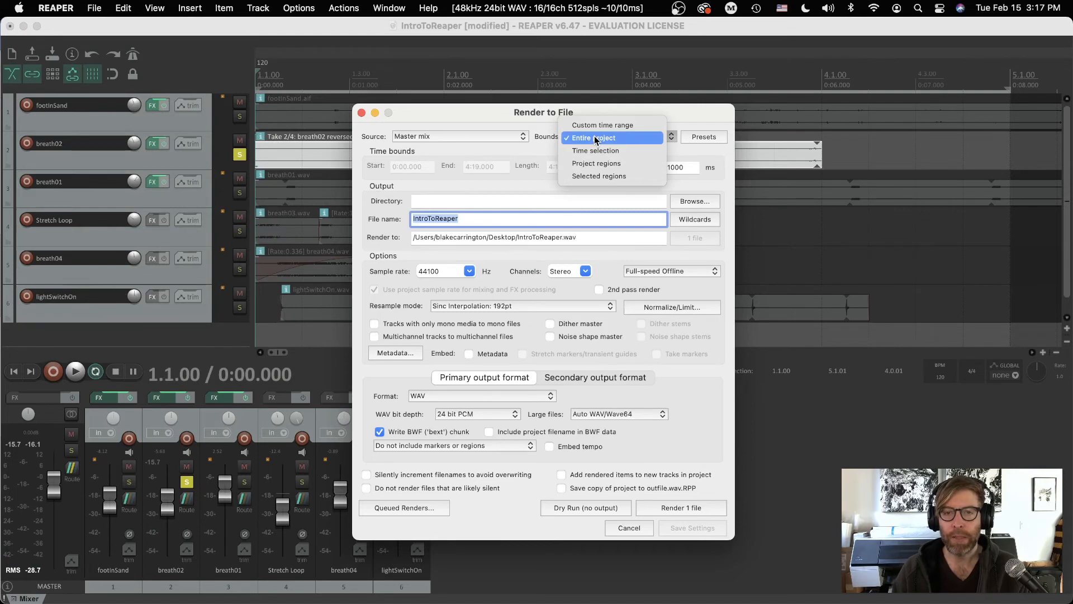
{"action": "left_click", "coordinate": [592, 125]}
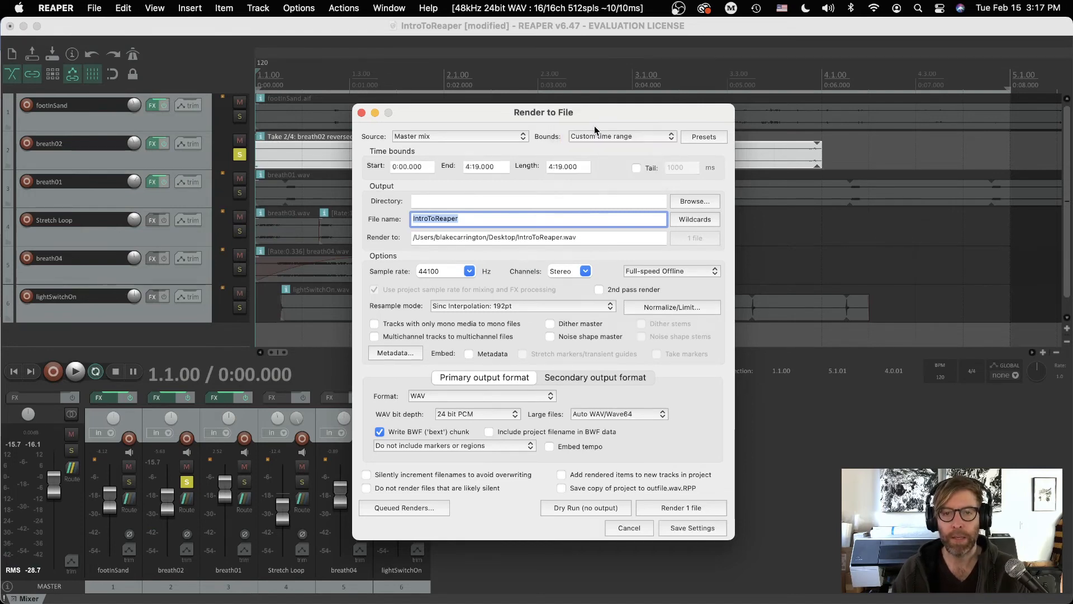
{"action": "left_click", "coordinate": [581, 137]}
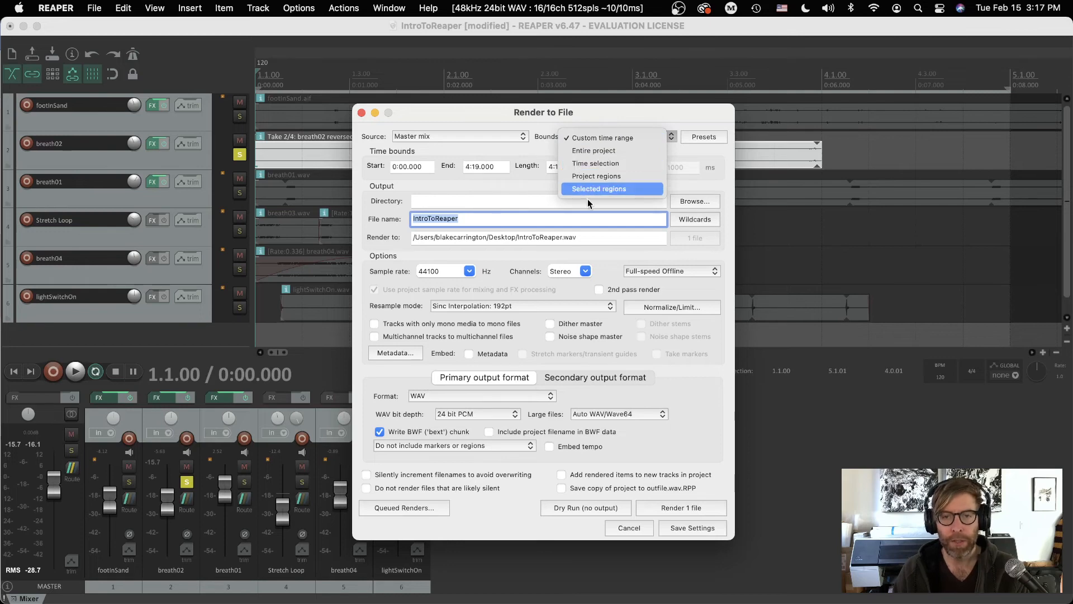
{"action": "left_click", "coordinate": [588, 190]}
{"action": "left_click", "coordinate": [585, 141]}
{"action": "left_click", "coordinate": [586, 112]}
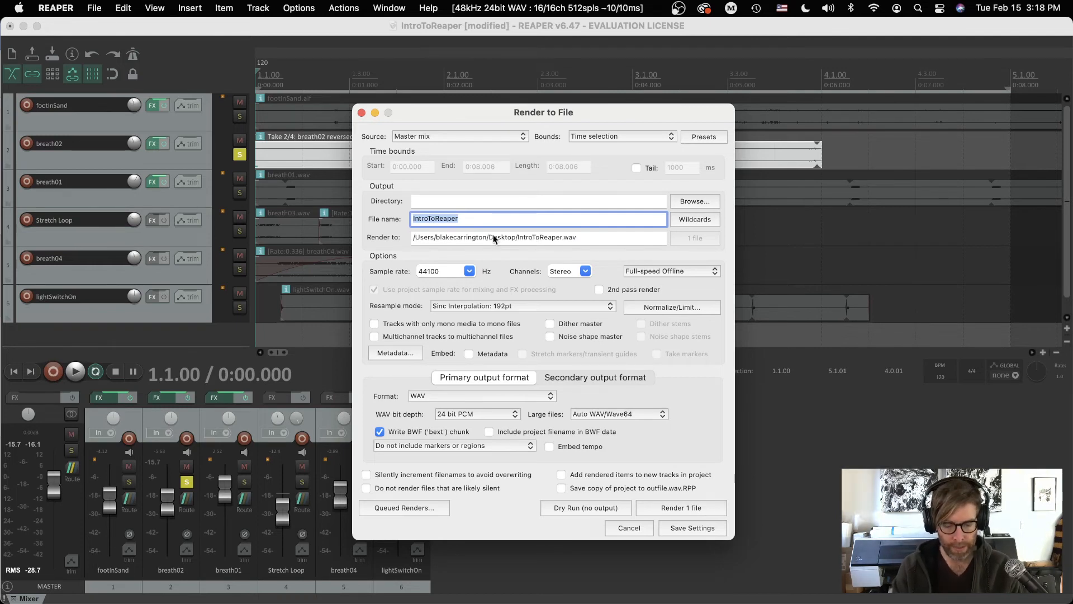
Step: Name the render file ReverseLaserThing01 and keep the render speed at Full-speed Offline
{"action": "type", "text": "Rever"}
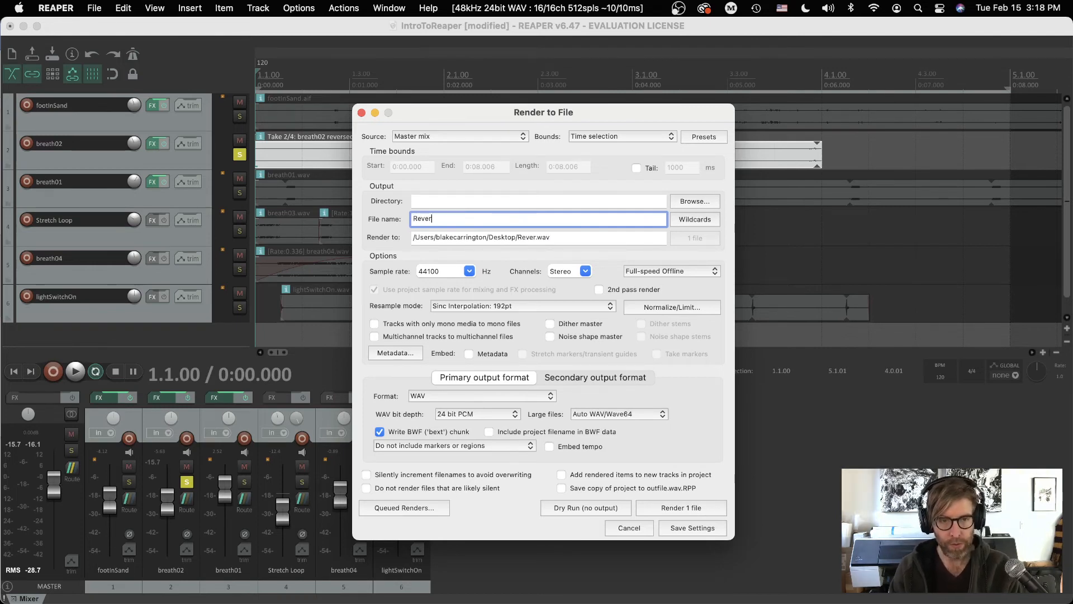
{"action": "type", "text": "seLas"}
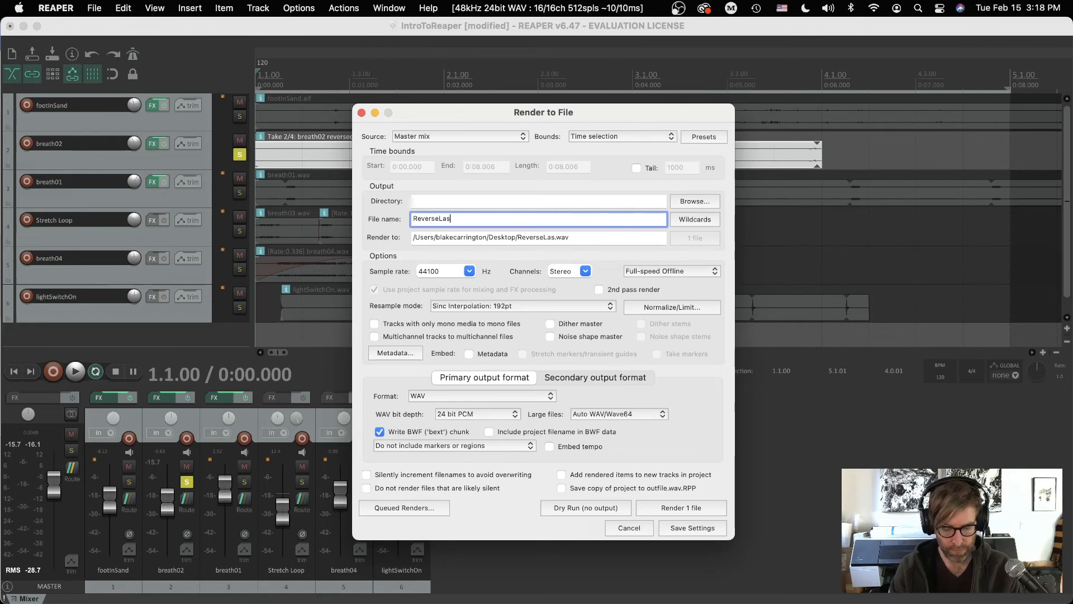
{"action": "type", "text": "erThing01"}
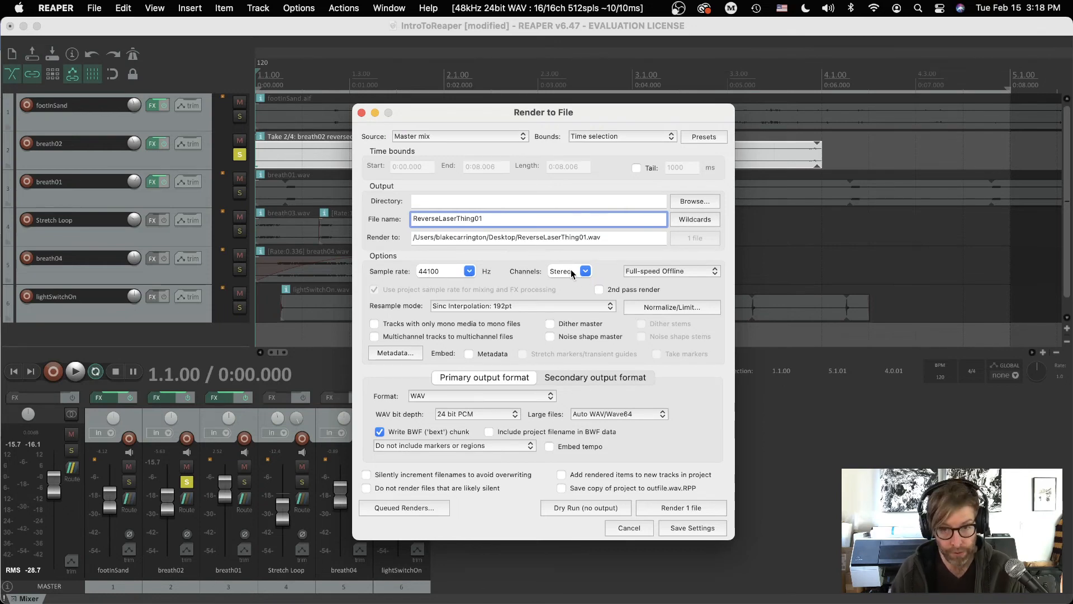
{"action": "left_click", "coordinate": [703, 271]}
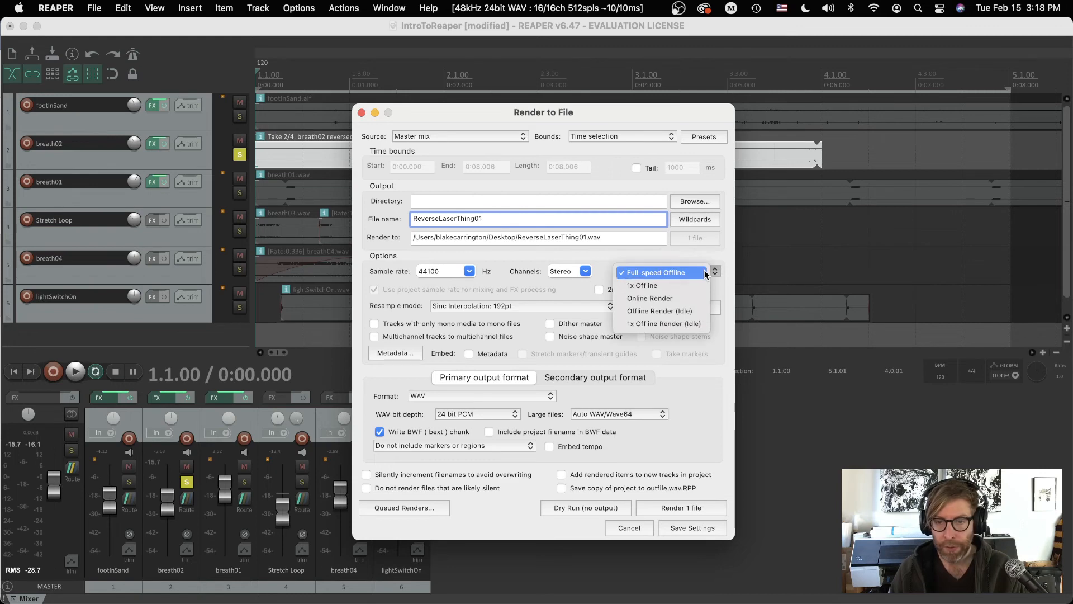
{"action": "left_click", "coordinate": [655, 272]}
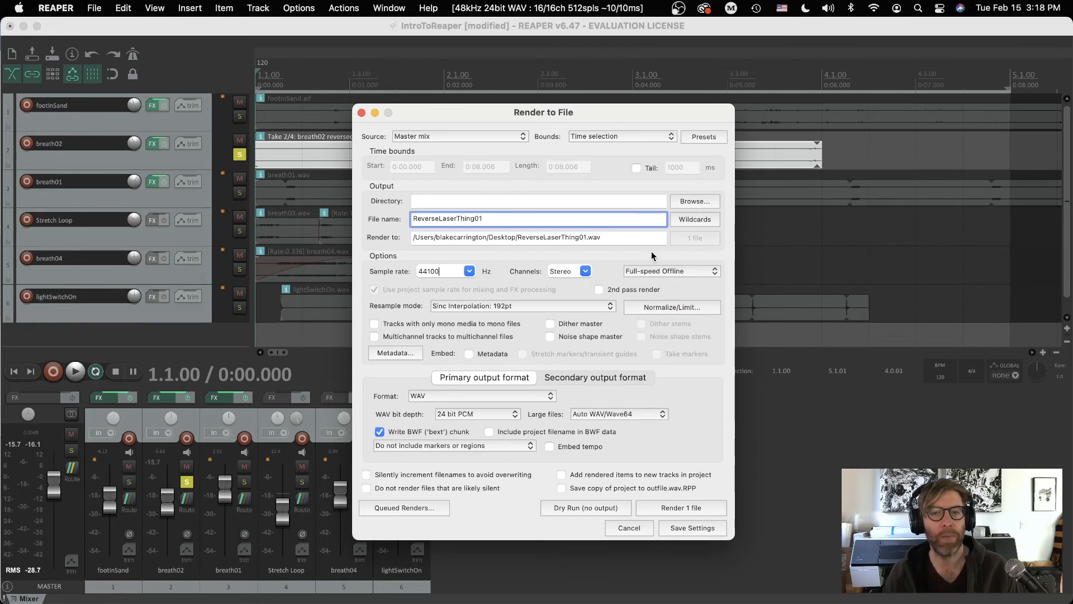
Step: Try Online Render as the render speed and return it to Full-speed Offline
{"action": "left_click", "coordinate": [632, 271]}
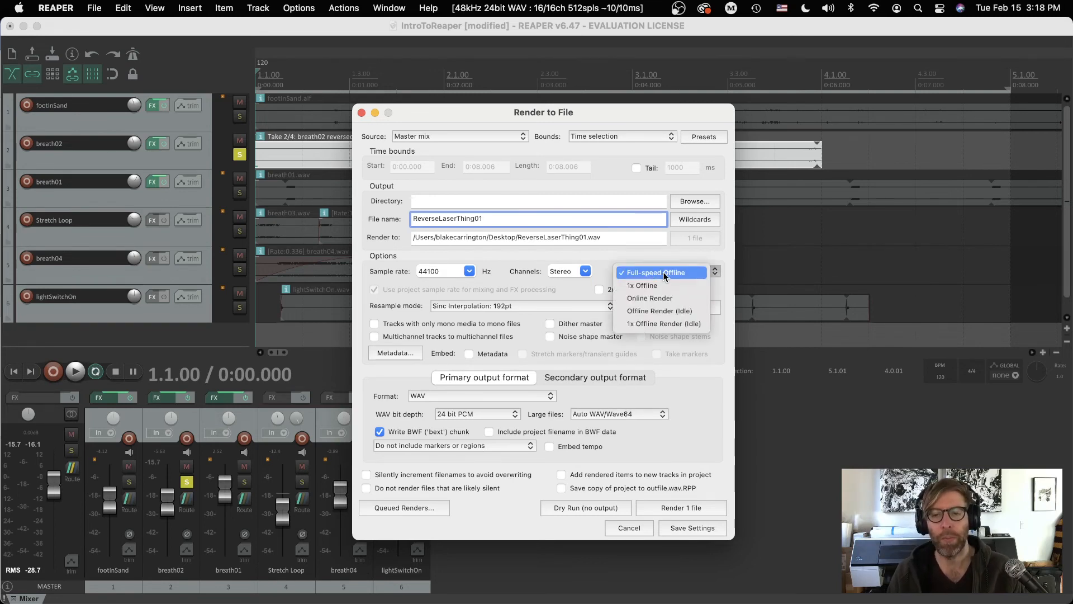
{"action": "left_click", "coordinate": [643, 299]}
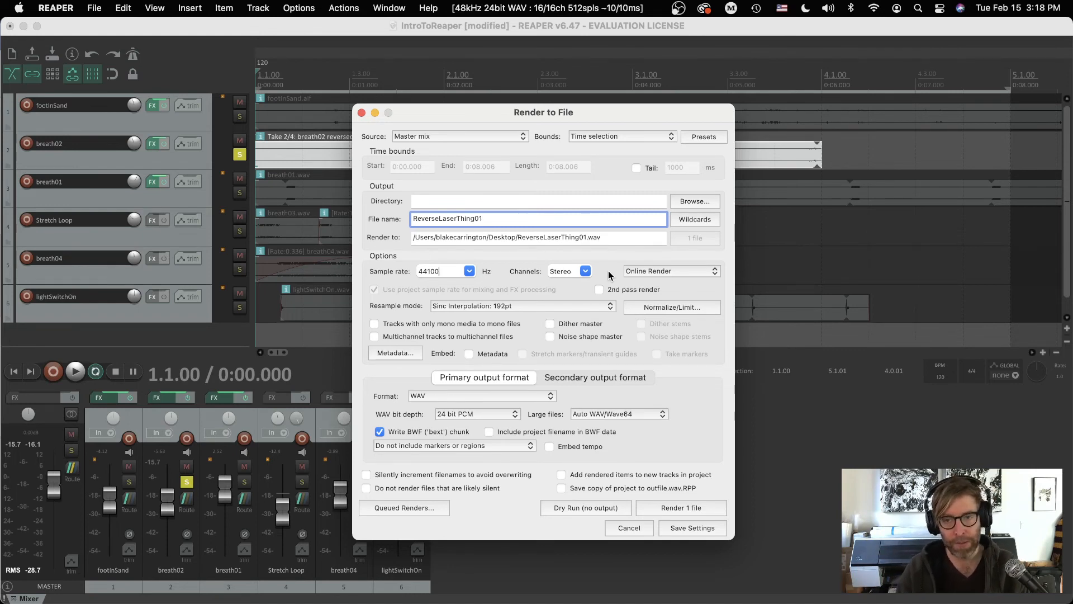
{"action": "left_click", "coordinate": [676, 270]}
{"action": "left_click", "coordinate": [649, 246]}
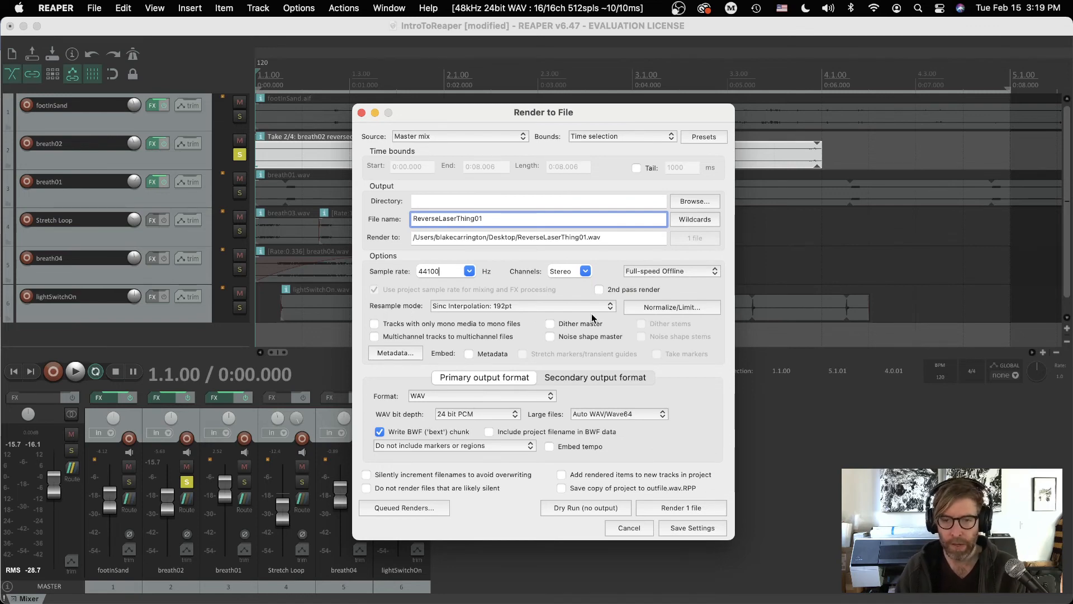
Step: Keep WAV as the primary output format and set the WAV bit depth to 16 bit PCM
{"action": "left_click", "coordinate": [421, 396]}
{"action": "left_click", "coordinate": [426, 394]}
{"action": "left_click", "coordinate": [423, 394]}
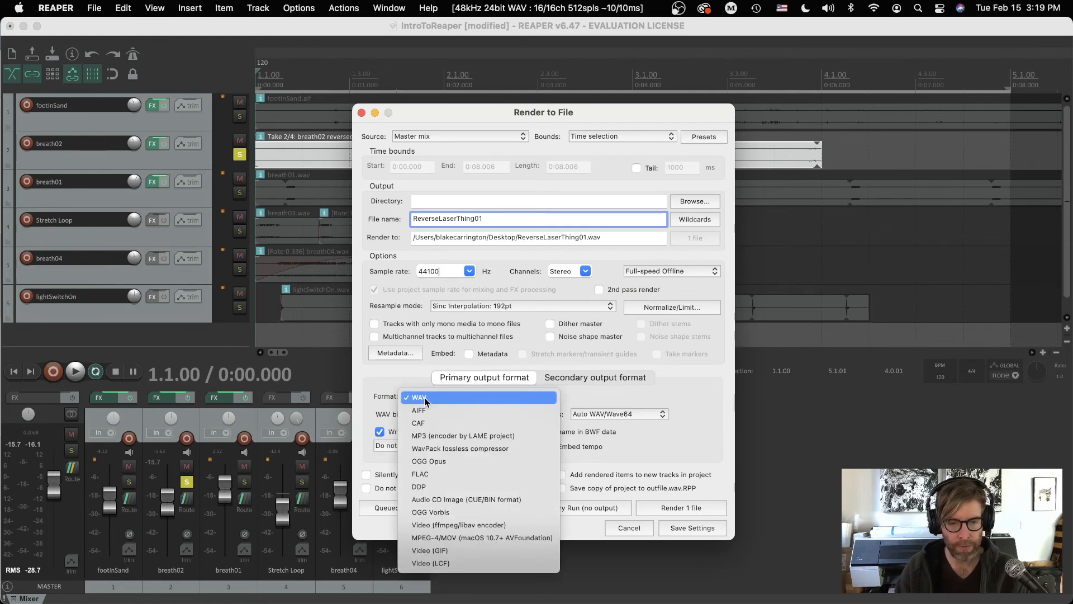
{"action": "left_click", "coordinate": [423, 397]}
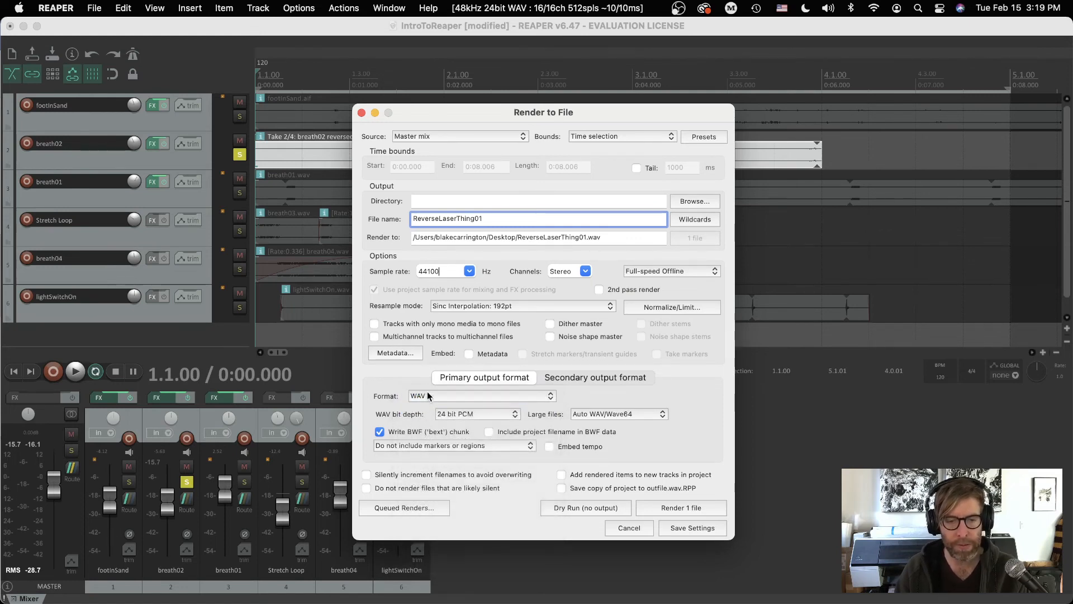
{"action": "left_click", "coordinate": [457, 415]}
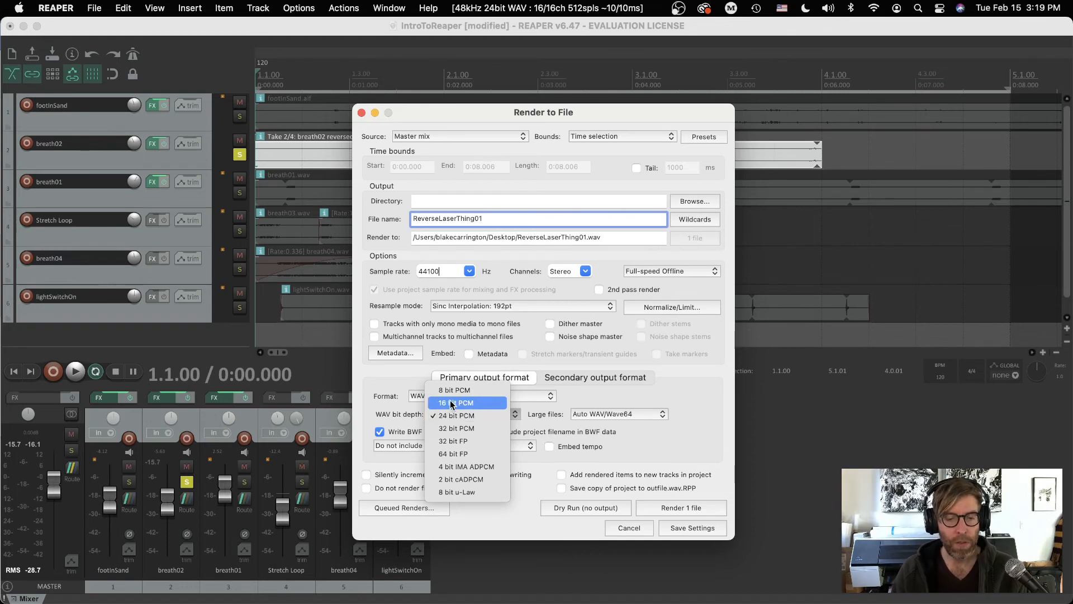
{"action": "left_click", "coordinate": [447, 402]}
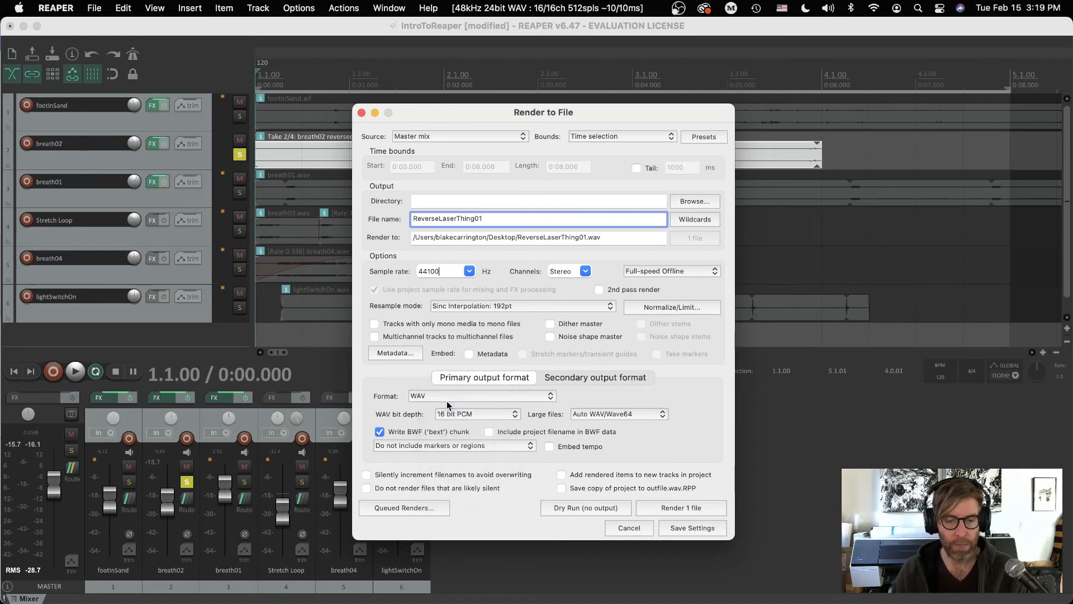
{"action": "left_click", "coordinate": [478, 412]}
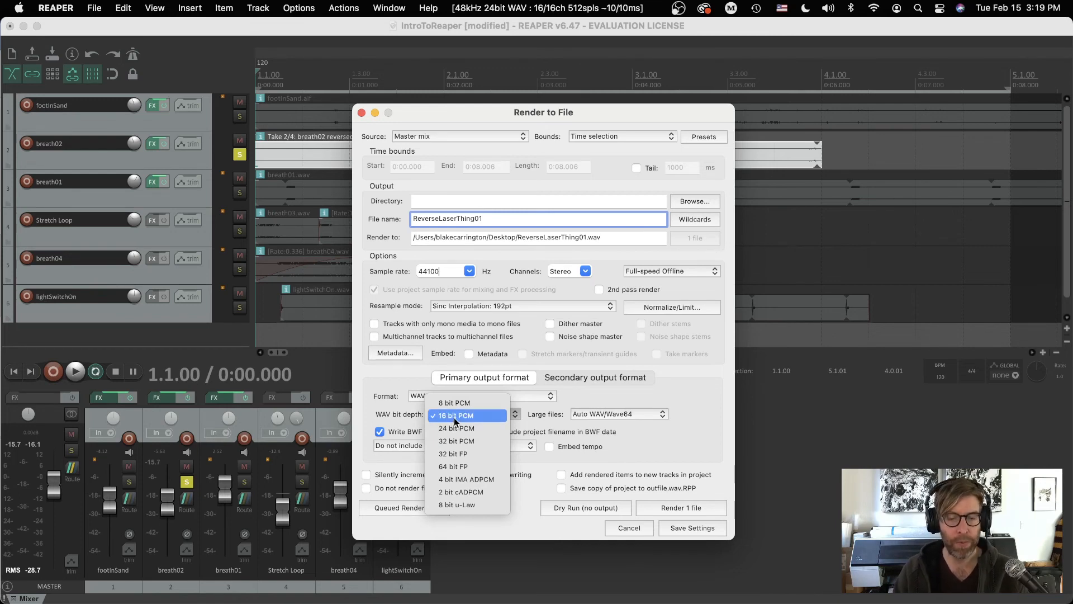
{"action": "left_click", "coordinate": [454, 416]}
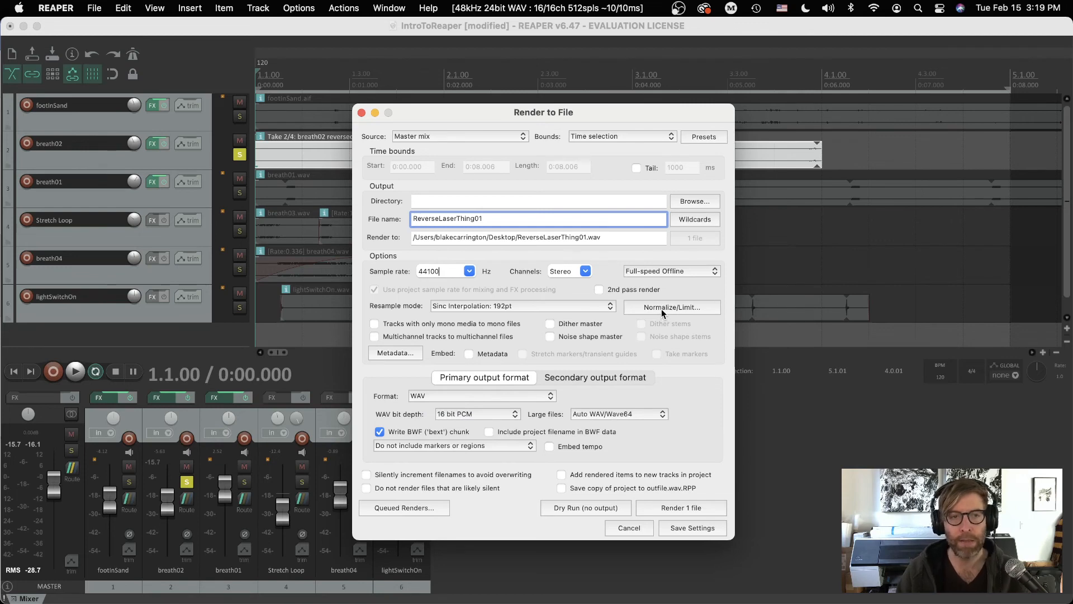
Step: Render the time selection to ReverseLaserThing01.wav, close the render report and unsolo the breath02 track
{"action": "left_click_drag", "start_coordinate": [470, 118], "coordinate": [499, 107]}
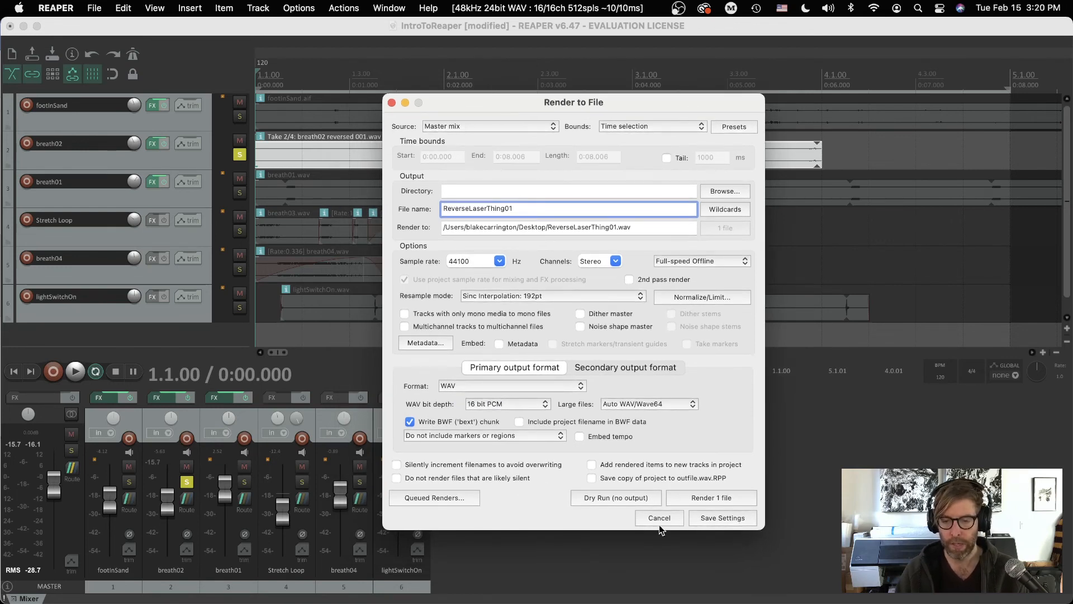
{"action": "left_click", "coordinate": [703, 496]}
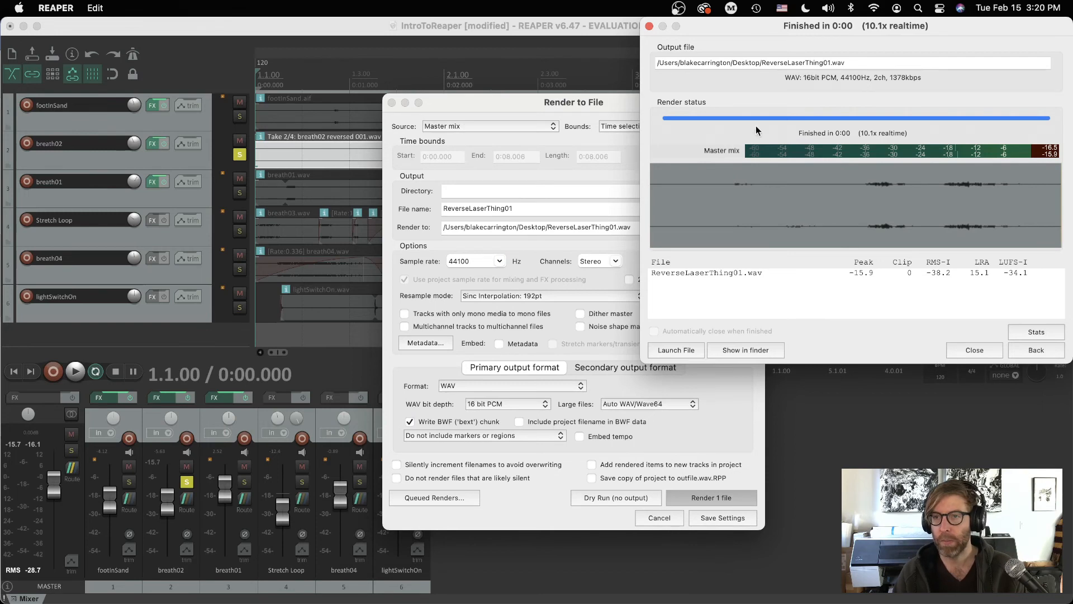
{"action": "left_click", "coordinate": [974, 351]}
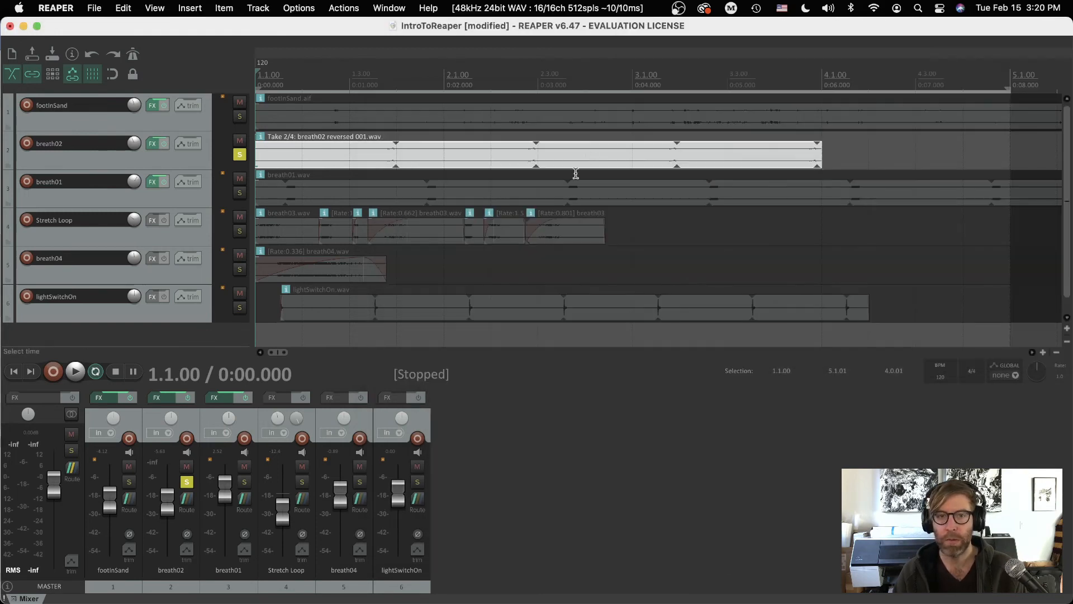
{"action": "left_click", "coordinate": [240, 154]}
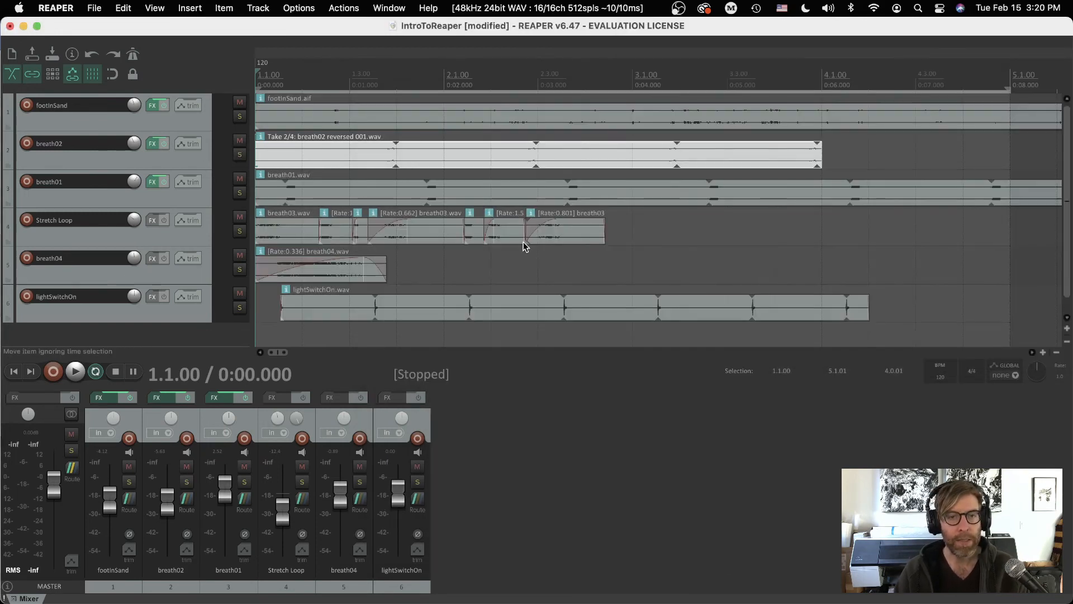
Step: Switch to Finder, look through the Desktop folder for the rendered ReverseLaserThing01 file and close the folder window
{"action": "left_click", "coordinate": [1066, 341]}
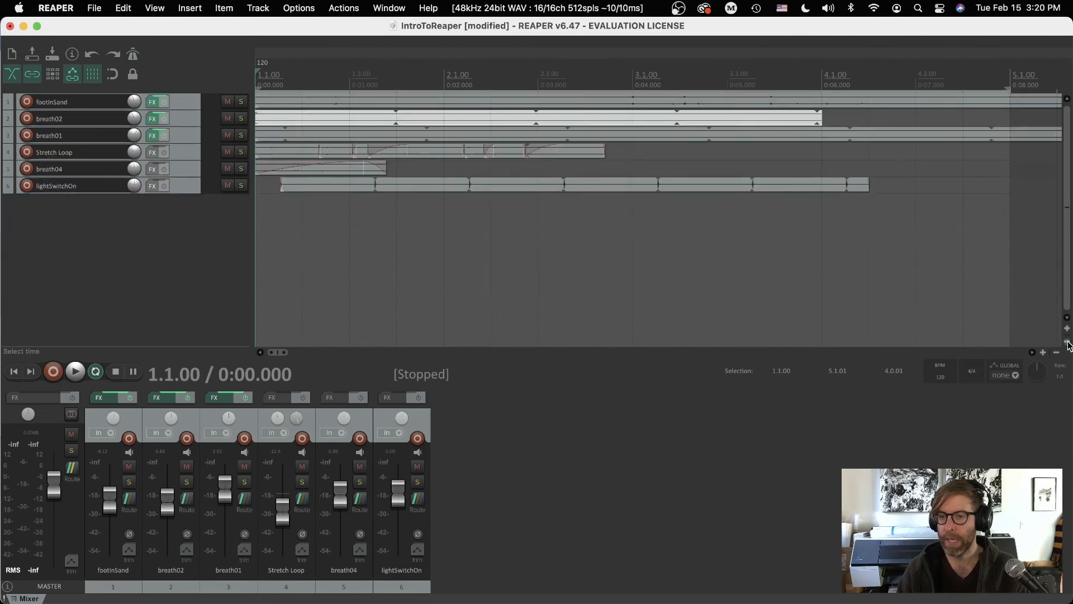
{"action": "key", "text": "super+Tab"}
{"action": "key", "text": "super+Tab"}
{"action": "key", "text": "super+Tab"}
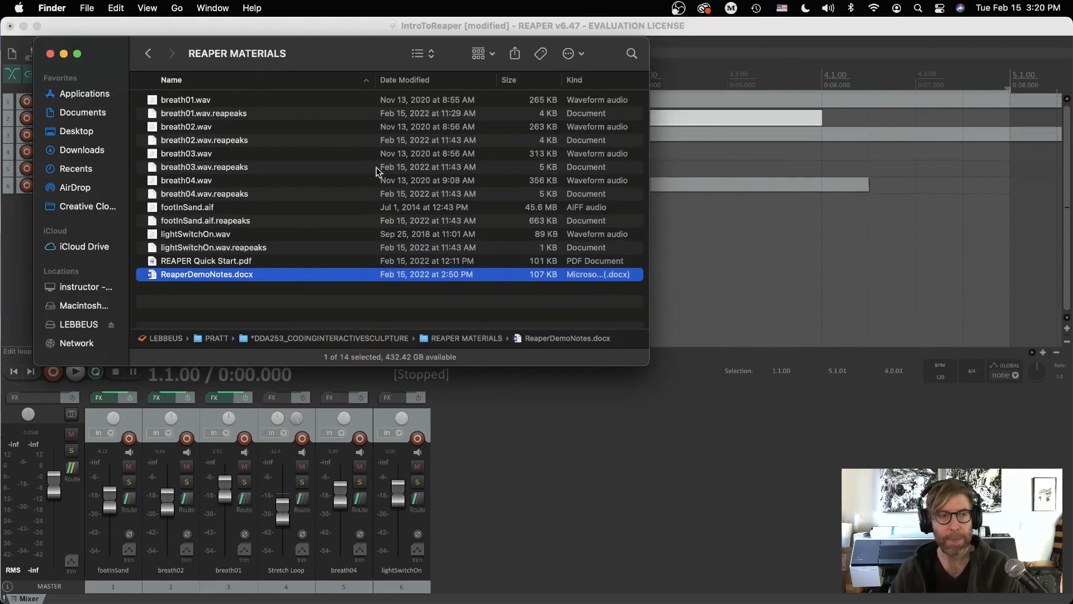
{"action": "left_click", "coordinate": [70, 131]}
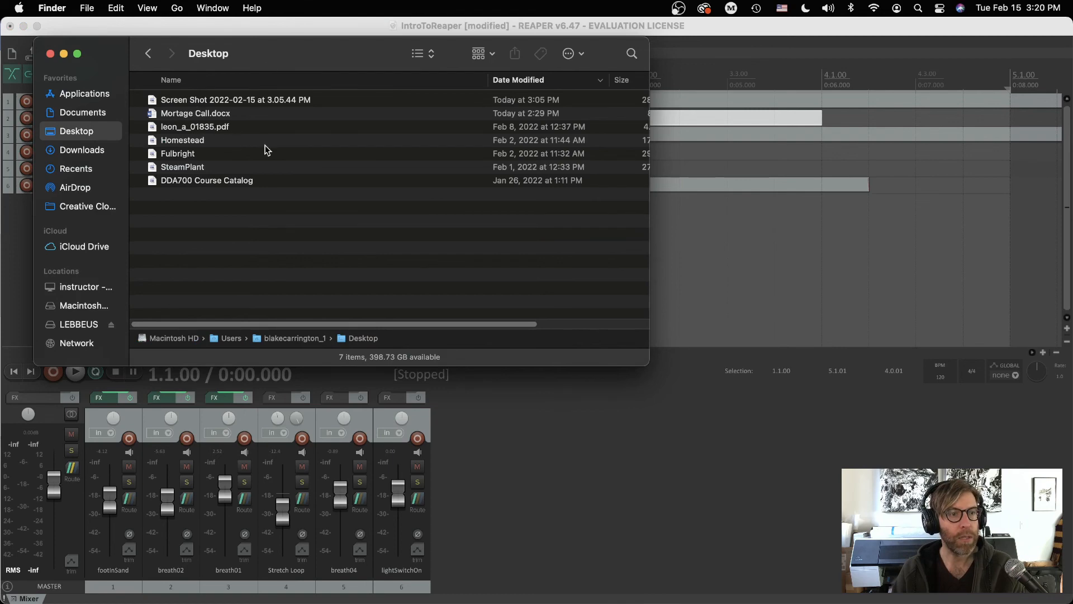
{"action": "left_click_drag", "start_coordinate": [298, 52], "coordinate": [450, 128]}
{"action": "key", "text": "super+w"}
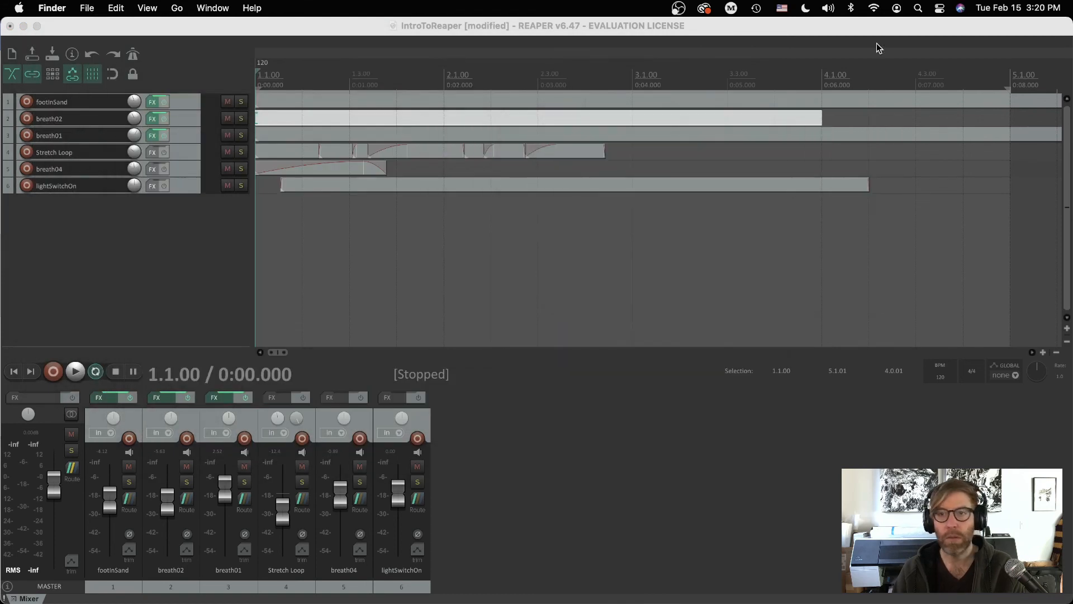
Step: Expose the desktop beside the REAPER project and import ReverseLaserThing01.wav as a new track below lightSwitchOn
{"action": "left_click_drag", "start_coordinate": [901, 26], "coordinate": [979, 33]}
{"action": "left_click", "coordinate": [455, 189]}
{"action": "key", "text": "super+h"}
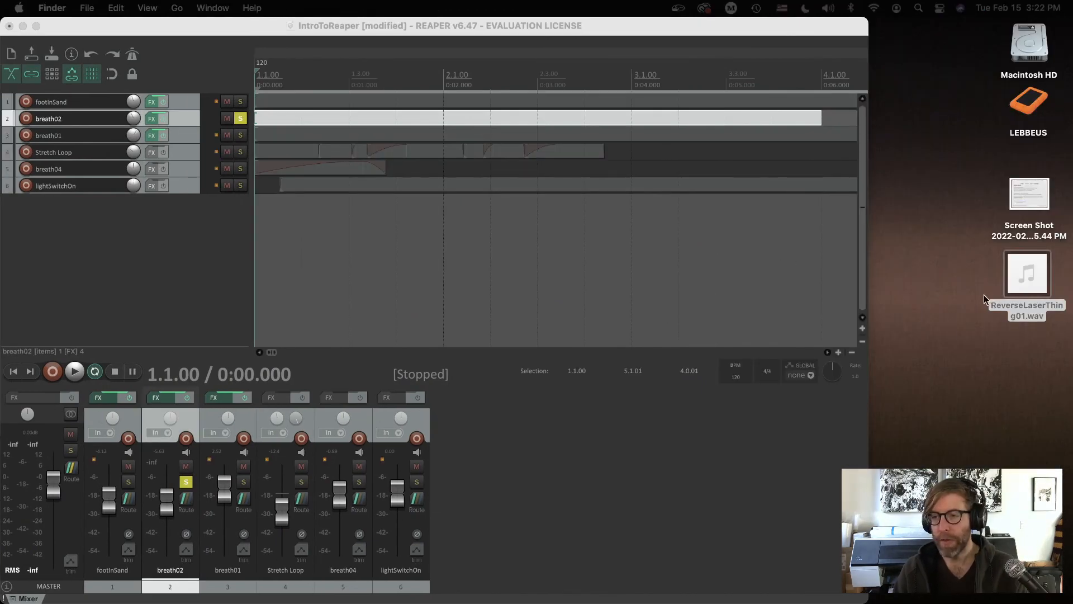
{"action": "mouse_move", "coordinate": [1031, 292]}
{"action": "left_click_drag", "start_coordinate": [1031, 291], "coordinate": [264, 207]}
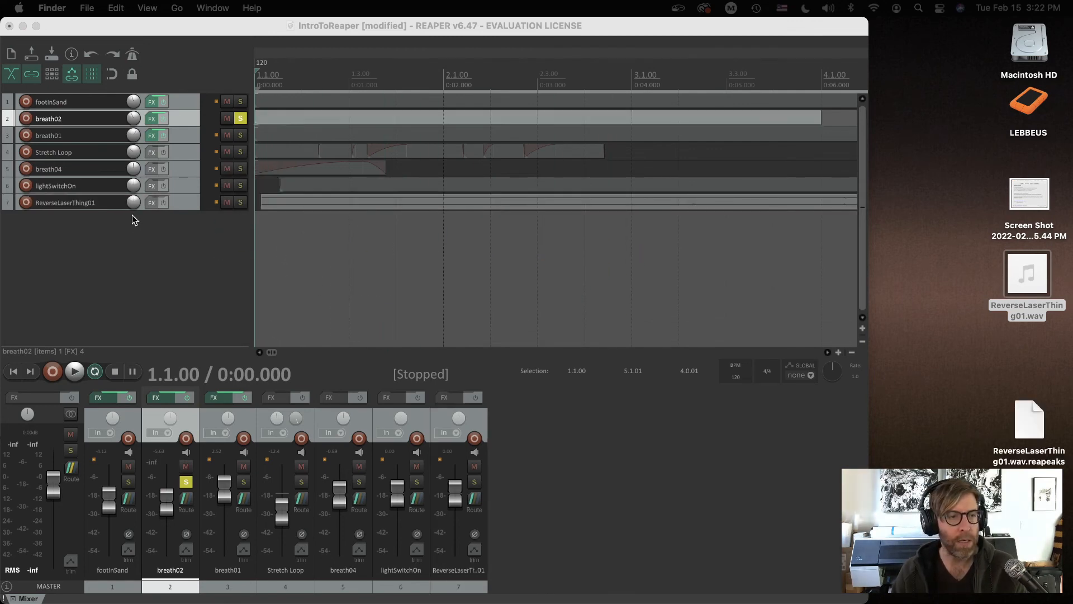
Step: Solo the ReverseLaserThing01 track instead of breath02 and widen the project window to the full screen width
{"action": "left_click", "coordinate": [240, 202]}
{"action": "left_click", "coordinate": [241, 119]}
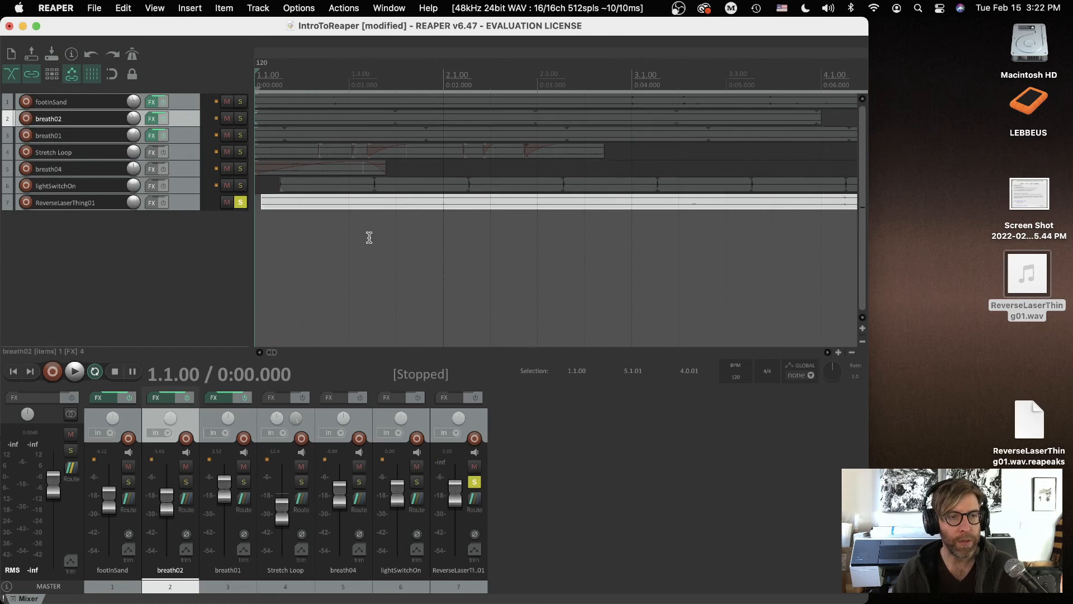
{"action": "left_click_drag", "start_coordinate": [868, 444], "coordinate": [1072, 445]}
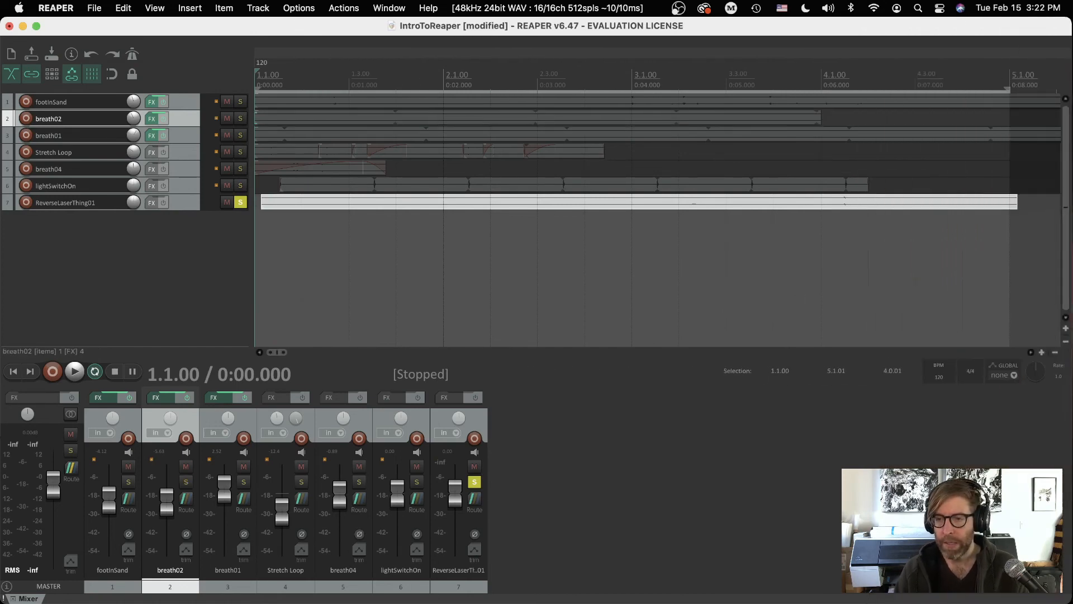
{"action": "left_click_drag", "start_coordinate": [1066, 334], "coordinate": [1068, 331]}
{"action": "left_click", "coordinate": [1067, 331]}
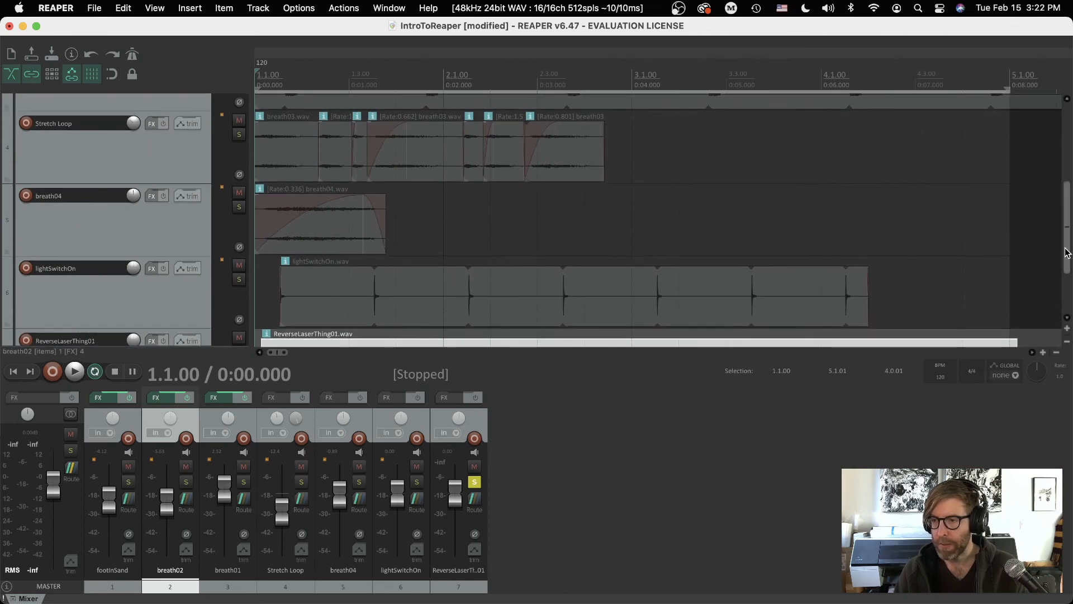
{"action": "left_click_drag", "start_coordinate": [1067, 264], "coordinate": [1068, 301]}
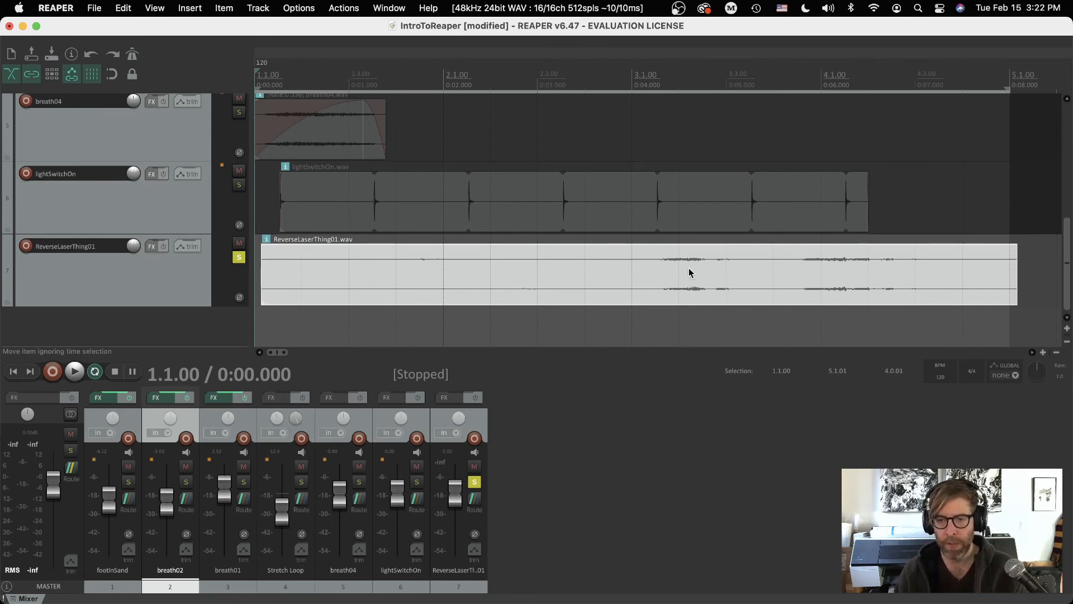
Step: Play the soloed ReverseLaserThing01 track from the project start, stop playback and unsolo the track
{"action": "key", "text": "space"}
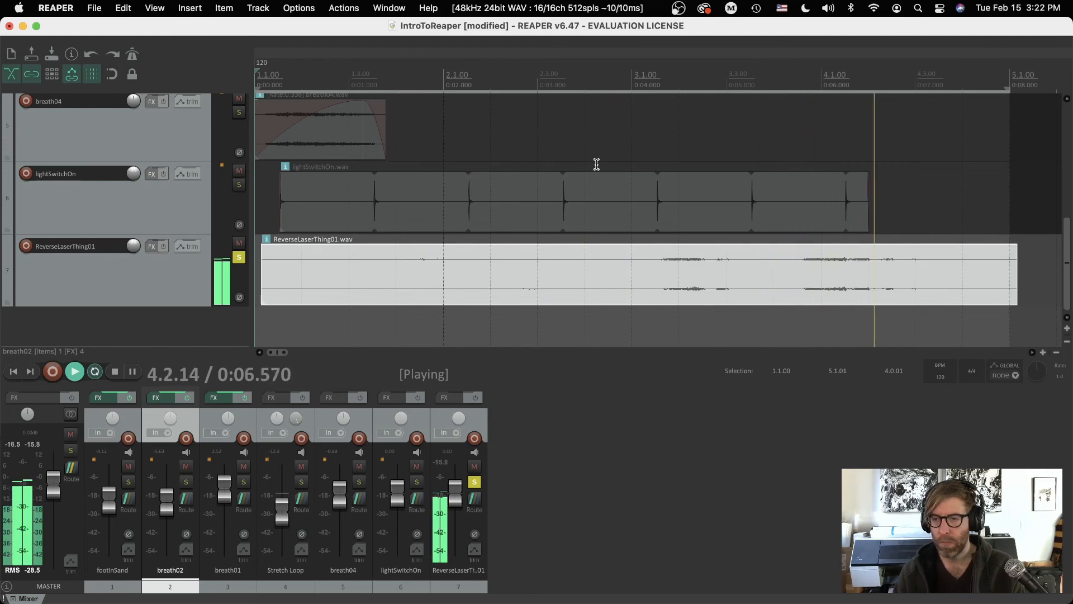
{"action": "key", "text": "space"}
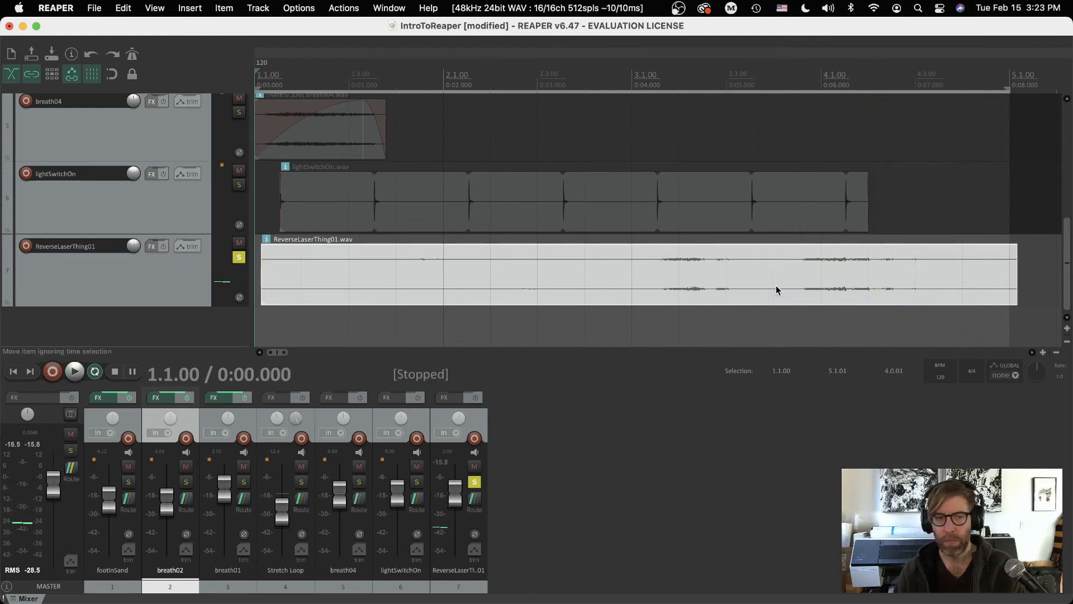
{"action": "left_click", "coordinate": [238, 258]}
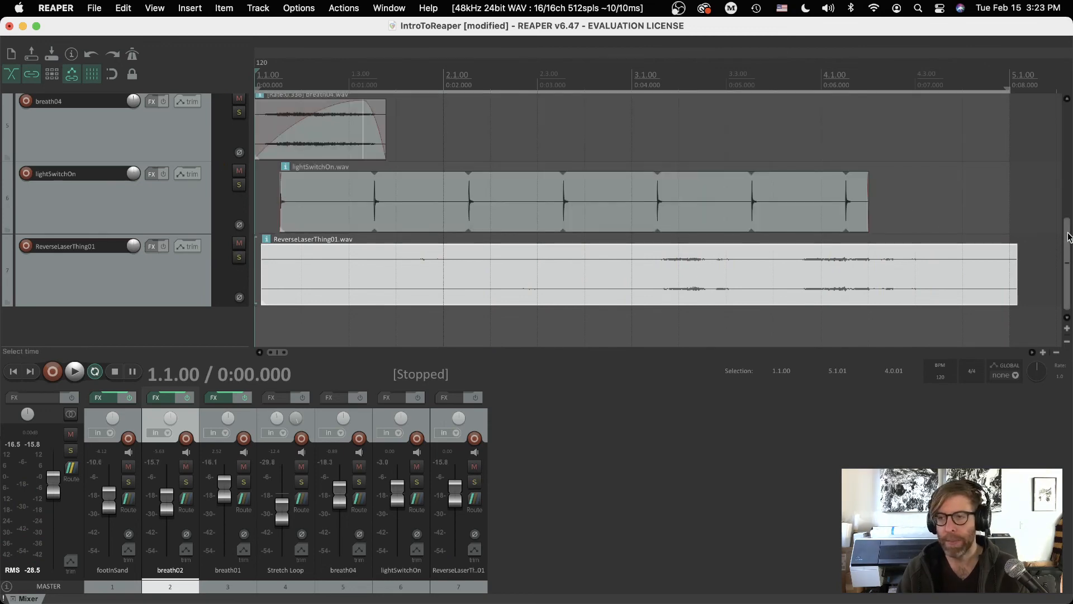
Step: Solo the breath02 track again and play it briefly from the project start
{"action": "scroll", "coordinate": [1067, 237], "scroll_direction": "up", "scroll_amount": 5}
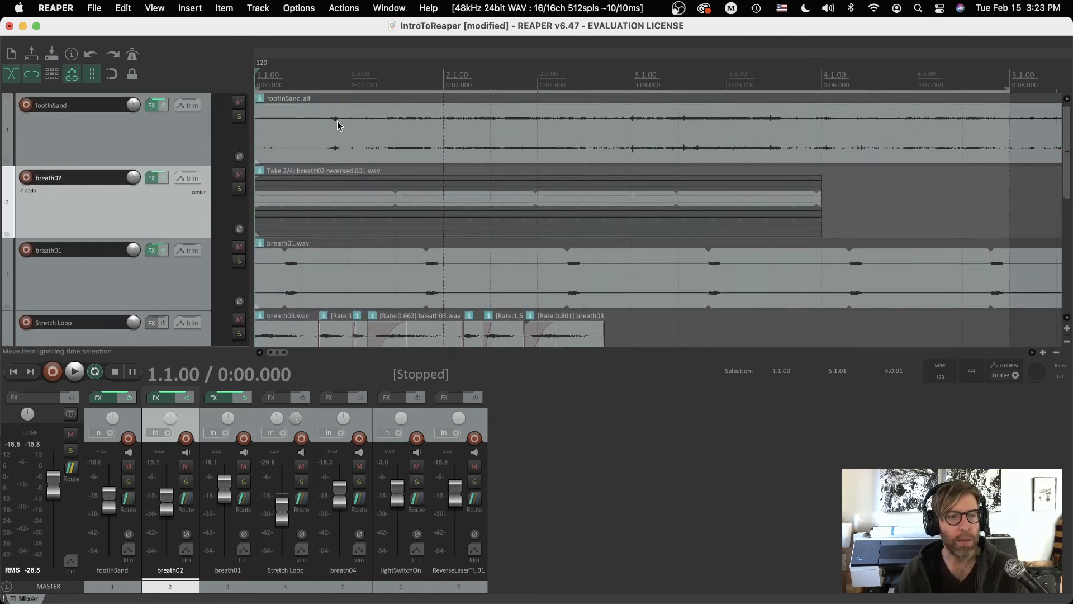
{"action": "left_click", "coordinate": [239, 190]}
{"action": "key", "text": "space"}
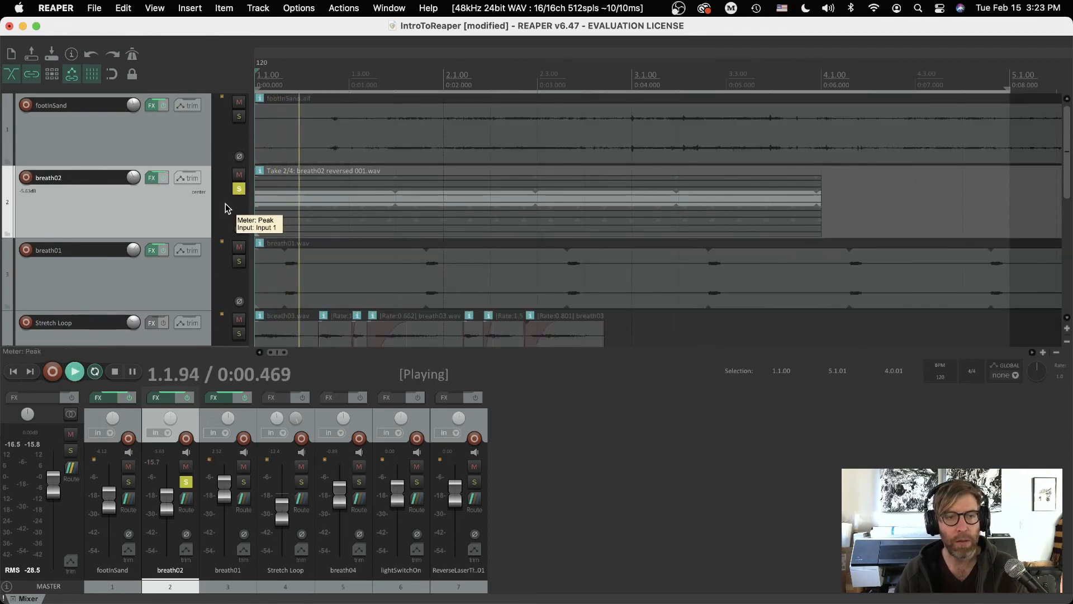
{"action": "key", "text": "space"}
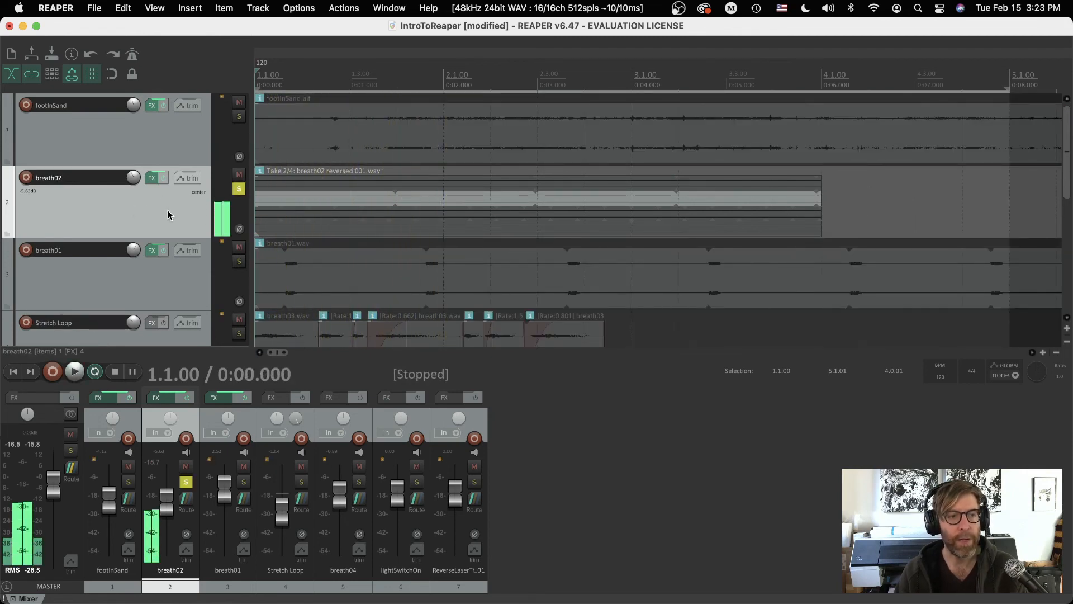
Step: Reopen the Render to File settings and change the output file name to ReverseLaserThing02
{"action": "left_click", "coordinate": [92, 8]}
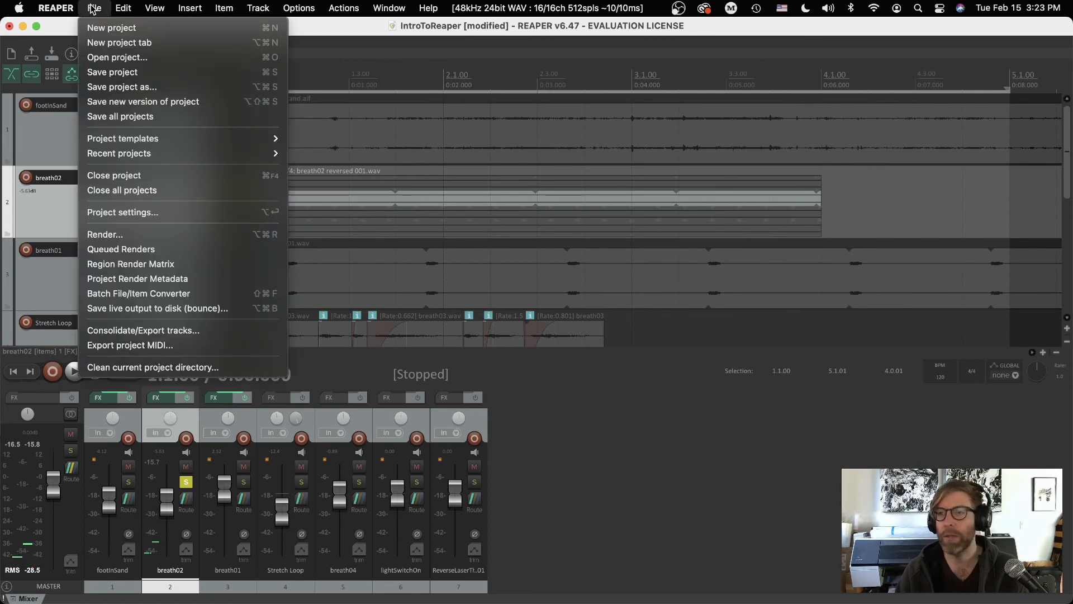
{"action": "left_click", "coordinate": [106, 240]}
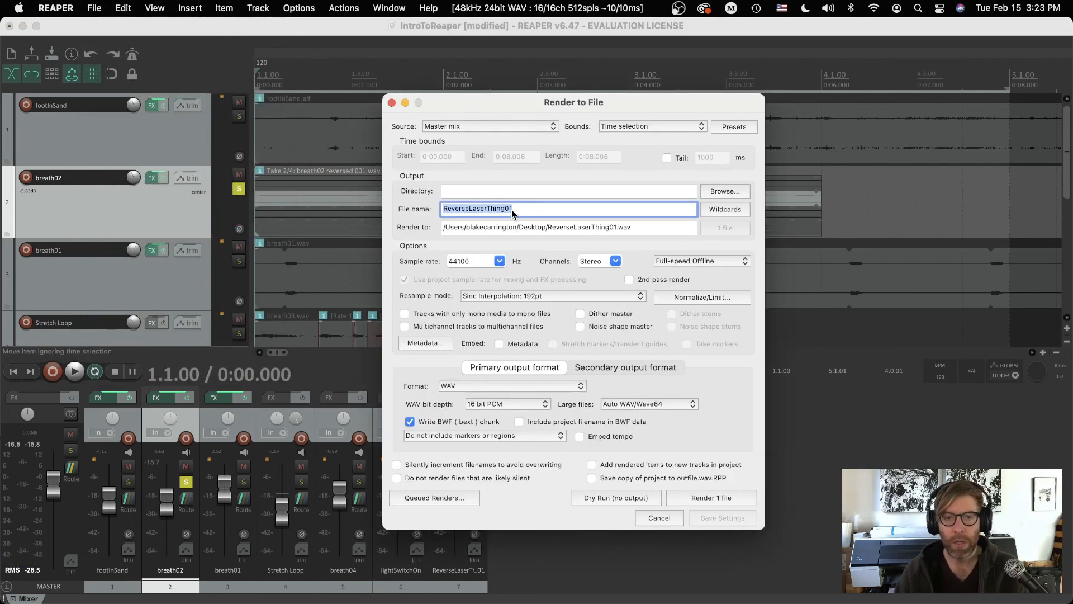
{"action": "left_click", "coordinate": [512, 209]}
{"action": "key", "text": "BackSpace"}
{"action": "type", "text": "2"}
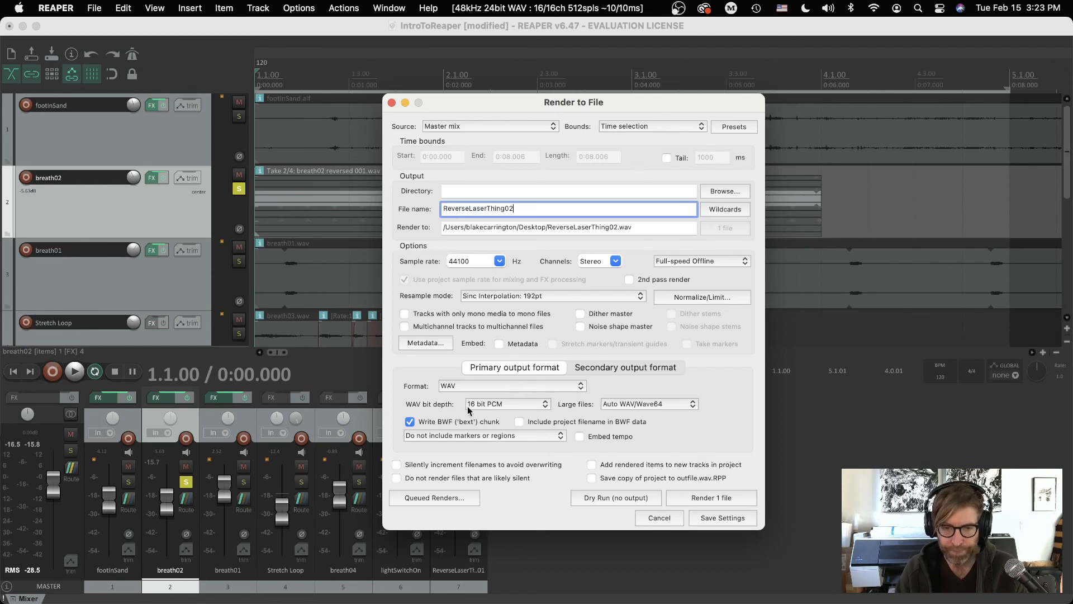
Step: Open the render's post-processing settings and try out the Normalize and Brickwall limit options
{"action": "left_click", "coordinate": [678, 297]}
{"action": "left_click_drag", "start_coordinate": [722, 308], "coordinate": [670, 331]}
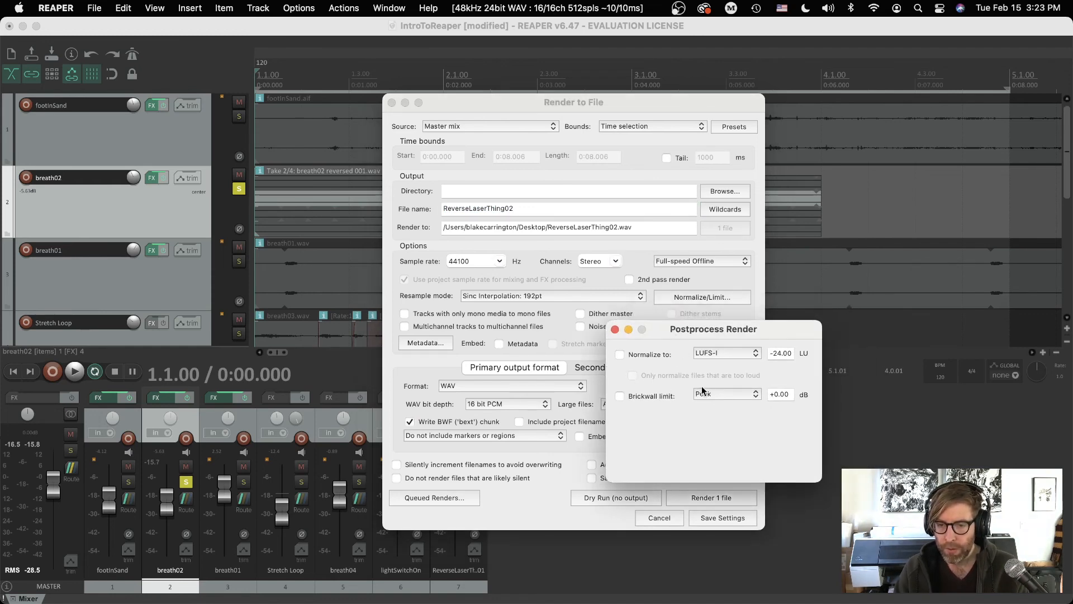
{"action": "left_click", "coordinate": [620, 355]}
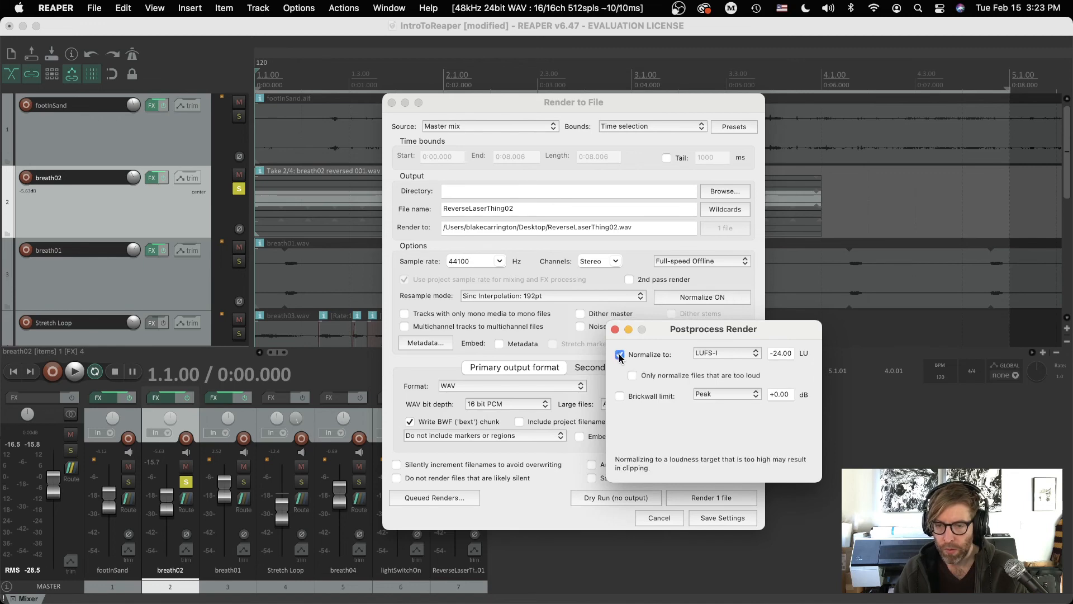
{"action": "left_click", "coordinate": [619, 355]}
{"action": "left_click", "coordinate": [620, 396]}
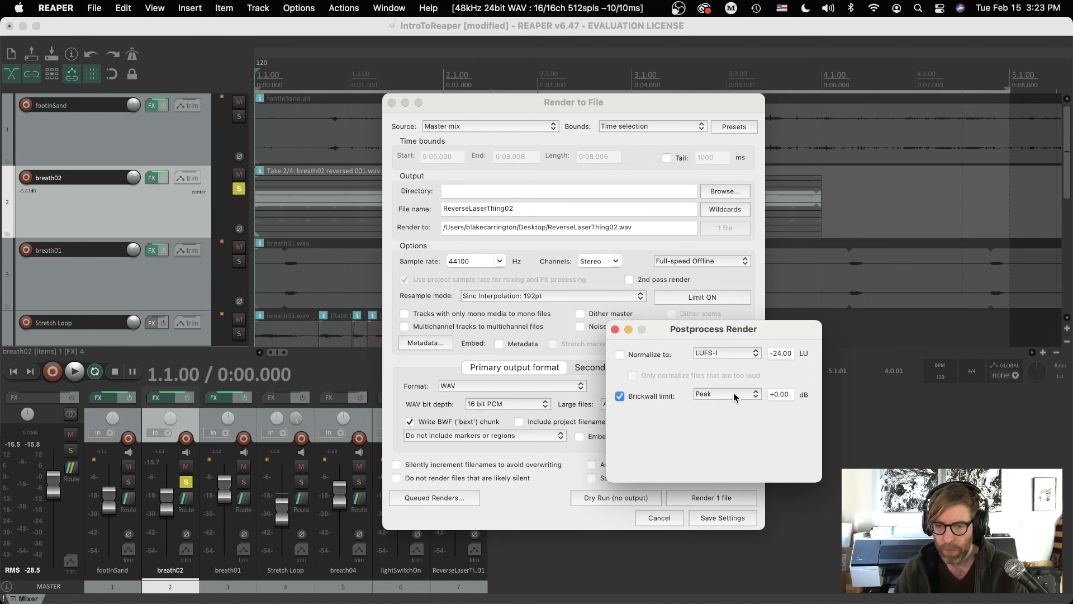
{"action": "left_click", "coordinate": [734, 395]}
{"action": "left_click", "coordinate": [734, 395]}
{"action": "left_click", "coordinate": [619, 396]}
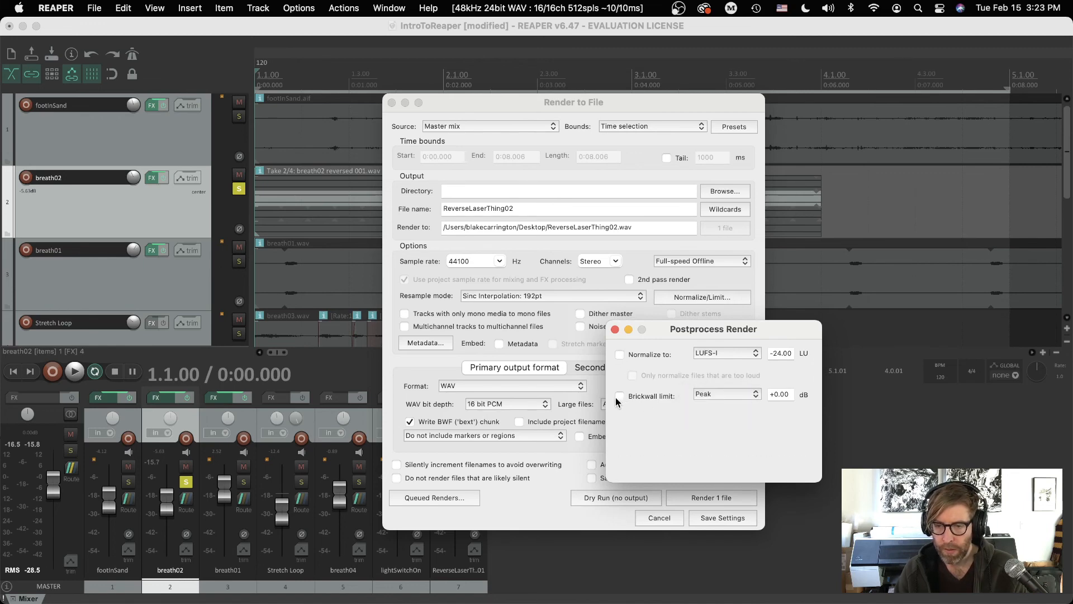
Step: Move the render windows aside to examine the project tracks behind them
{"action": "left_click_drag", "start_coordinate": [676, 330], "coordinate": [875, 403]}
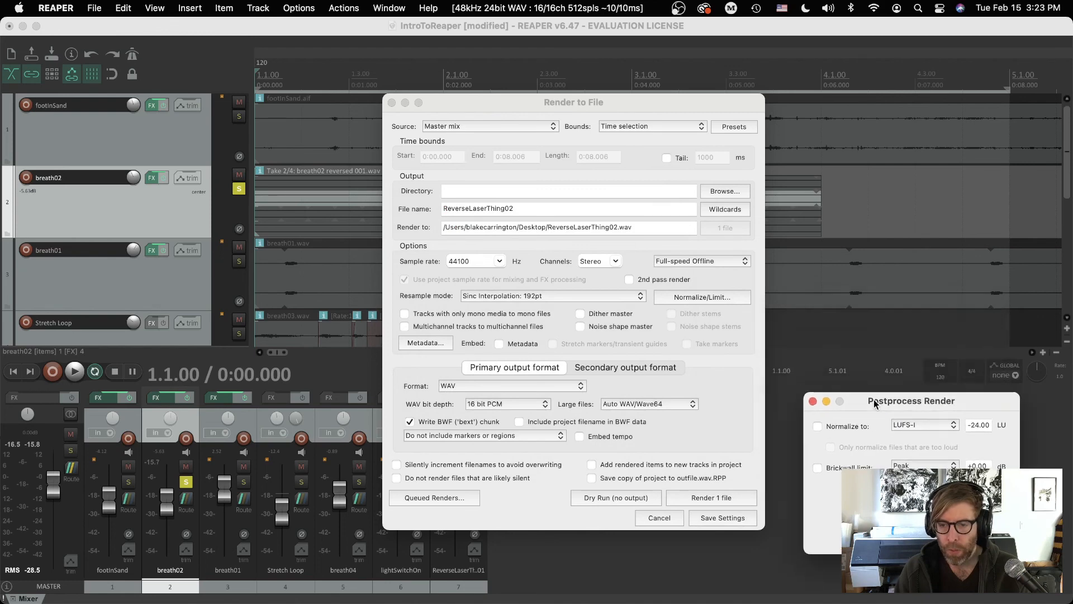
{"action": "left_click_drag", "start_coordinate": [647, 106], "coordinate": [805, 433]}
{"action": "scroll", "coordinate": [807, 256], "scroll_direction": "down", "scroll_amount": 3}
{"action": "scroll", "coordinate": [826, 254], "scroll_direction": "up", "scroll_amount": 1}
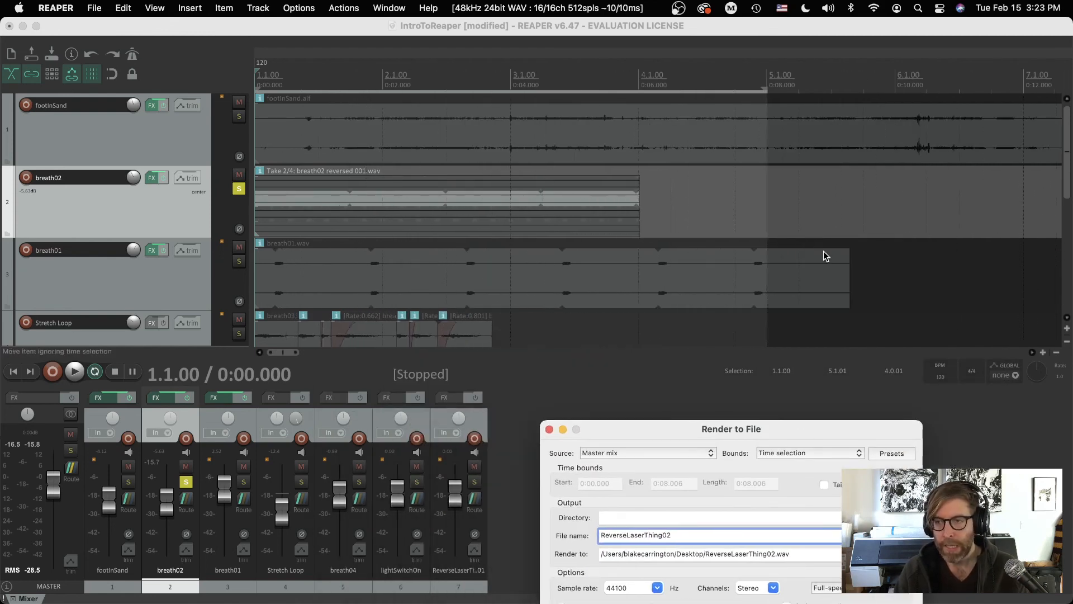
{"action": "scroll", "coordinate": [1066, 171], "scroll_direction": "down", "scroll_amount": 3}
{"action": "left_click_drag", "start_coordinate": [793, 429], "coordinate": [586, 179]}
{"action": "key", "text": "super+Tab"}
{"action": "key", "text": "super+shift+Tab"}
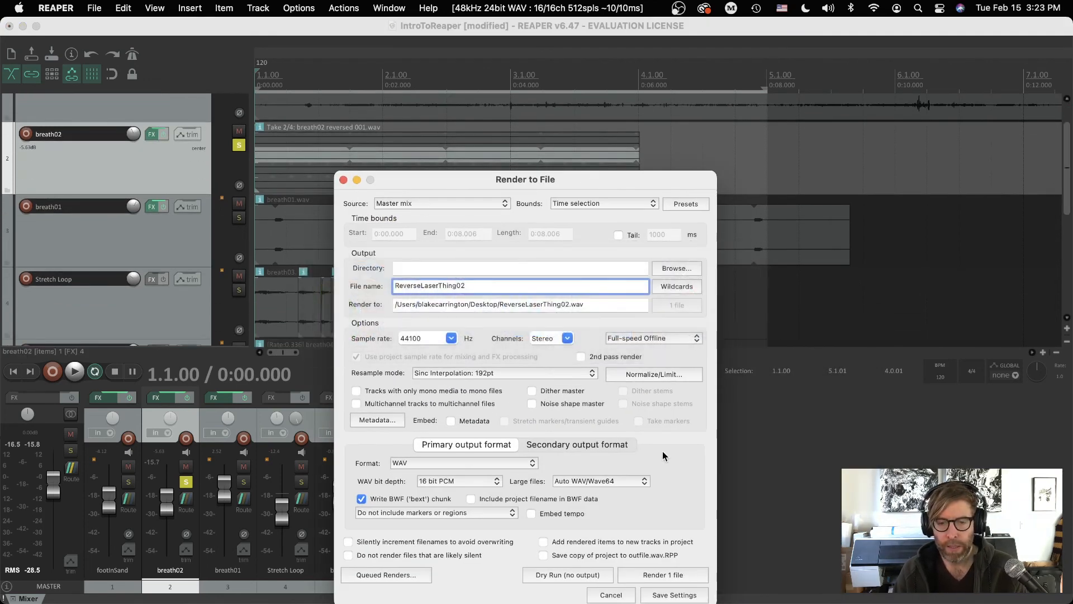
Step: Reopen the post-processing settings and try the Brickwall limit option on and off
{"action": "left_click", "coordinate": [655, 375]}
{"action": "left_click_drag", "start_coordinate": [658, 382], "coordinate": [651, 315]}
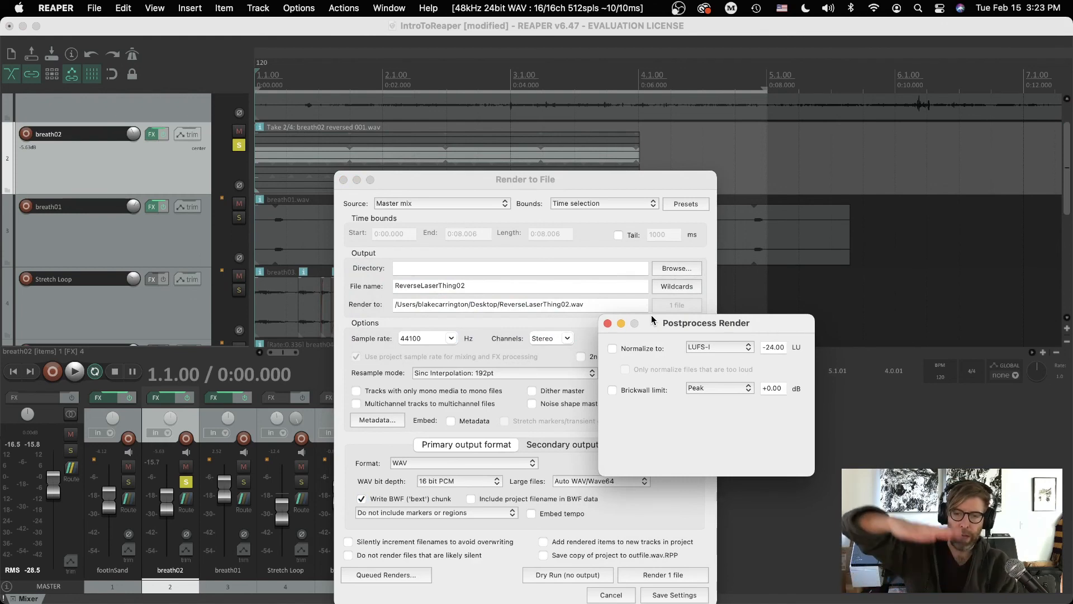
{"action": "left_click", "coordinate": [612, 390]}
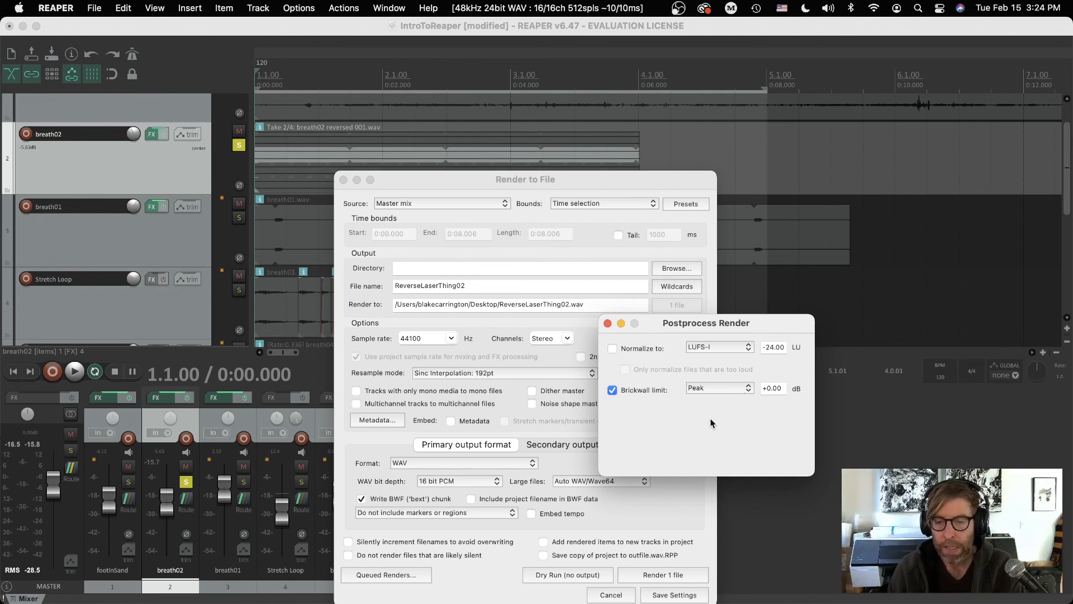
{"action": "left_click", "coordinate": [611, 390]}
{"action": "left_click", "coordinate": [611, 392]}
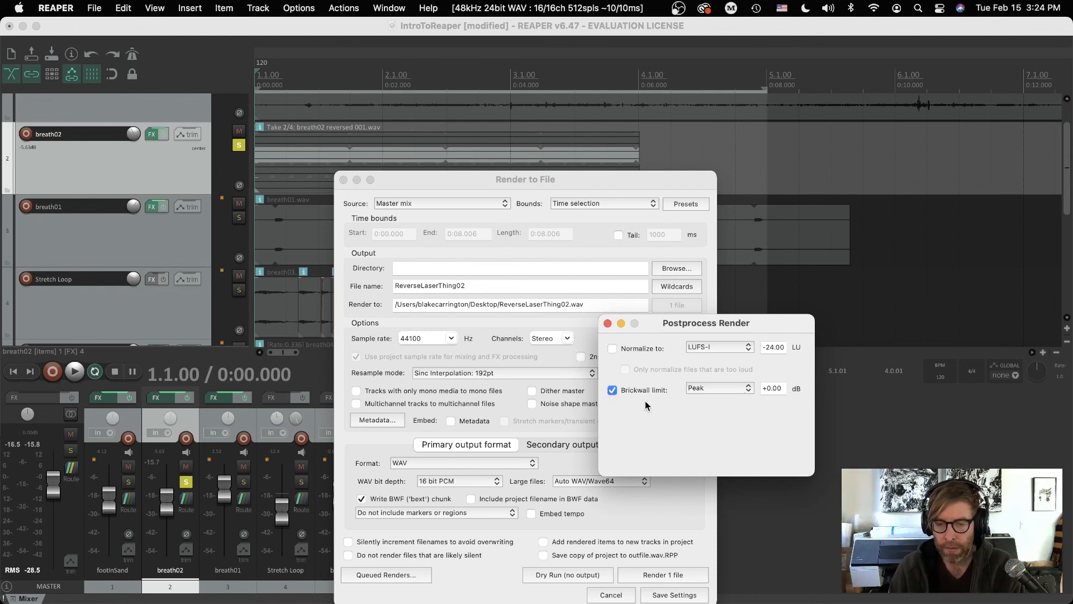
{"action": "left_click", "coordinate": [612, 390]}
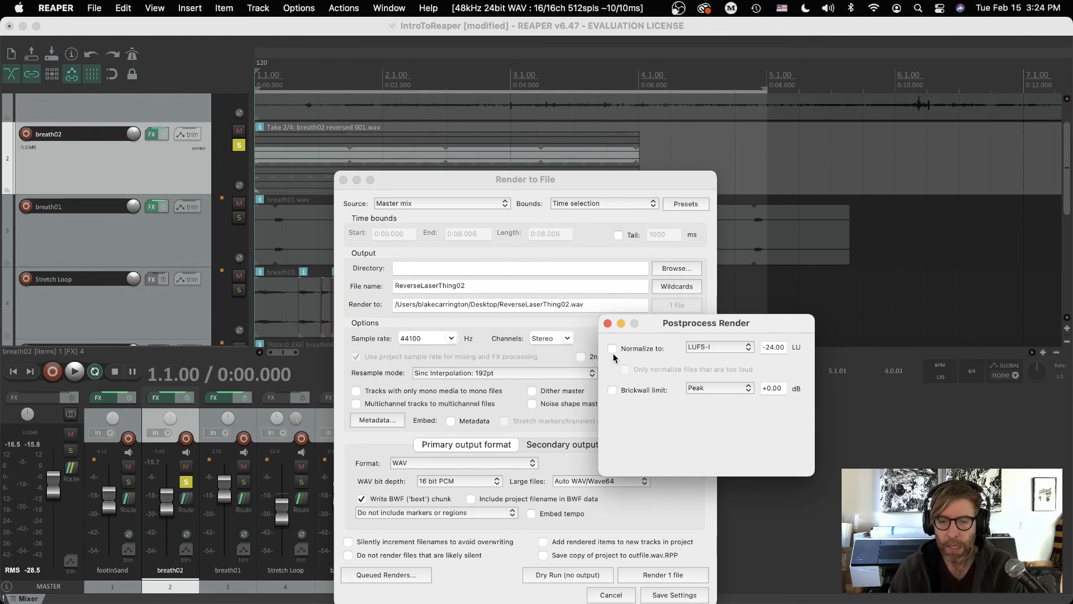
Step: Try normalizing to LUFS-I, switch it off again and try the peak brickwall limit instead
{"action": "left_click", "coordinate": [612, 348]}
{"action": "left_click", "coordinate": [709, 347]}
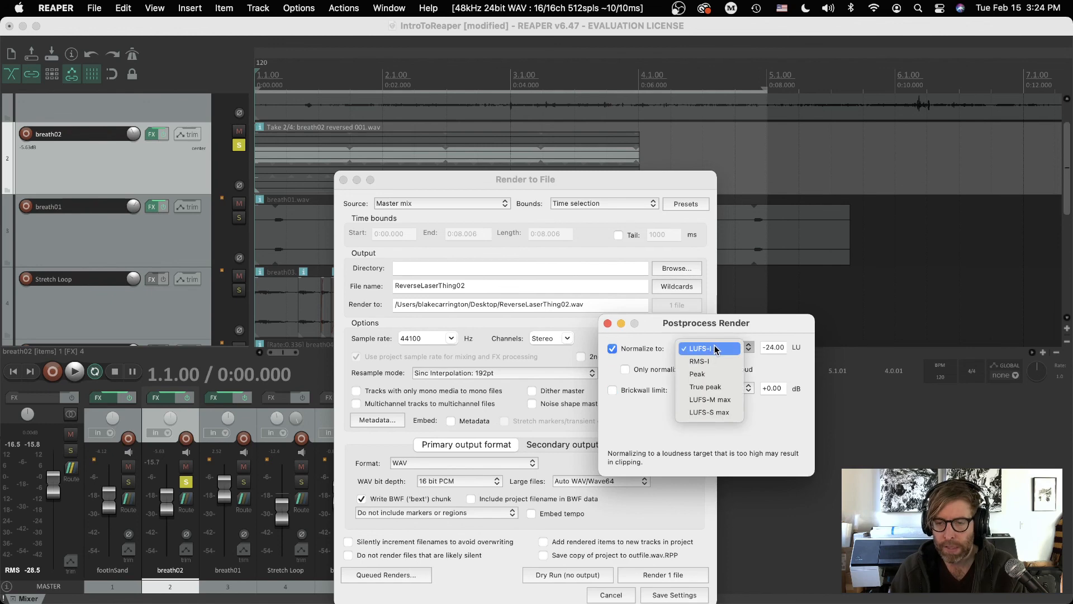
{"action": "left_click", "coordinate": [699, 349]}
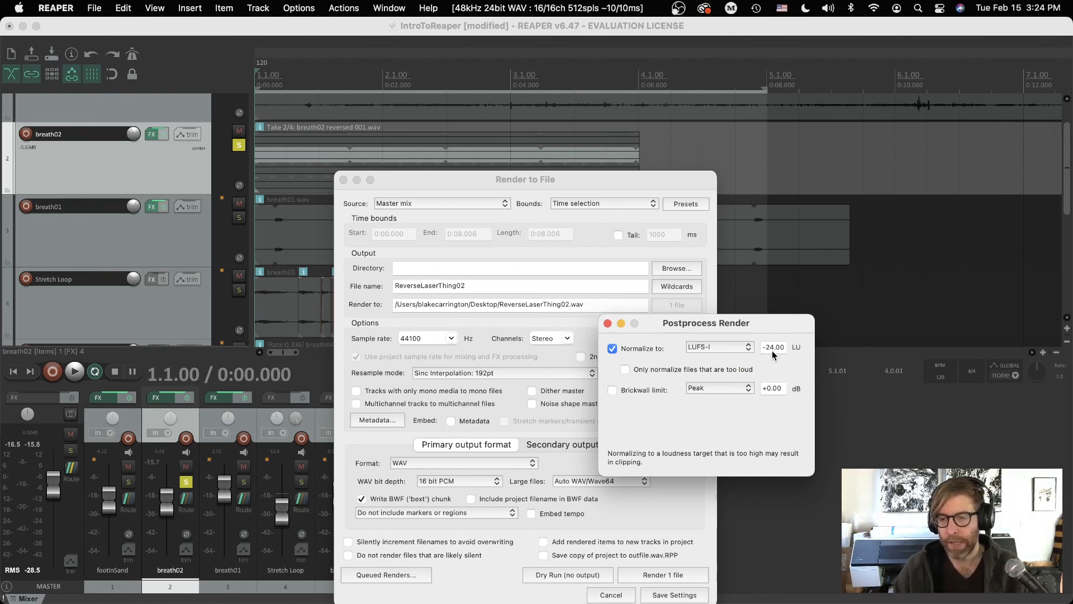
{"action": "left_click_drag", "start_coordinate": [759, 325], "coordinate": [685, 306]}
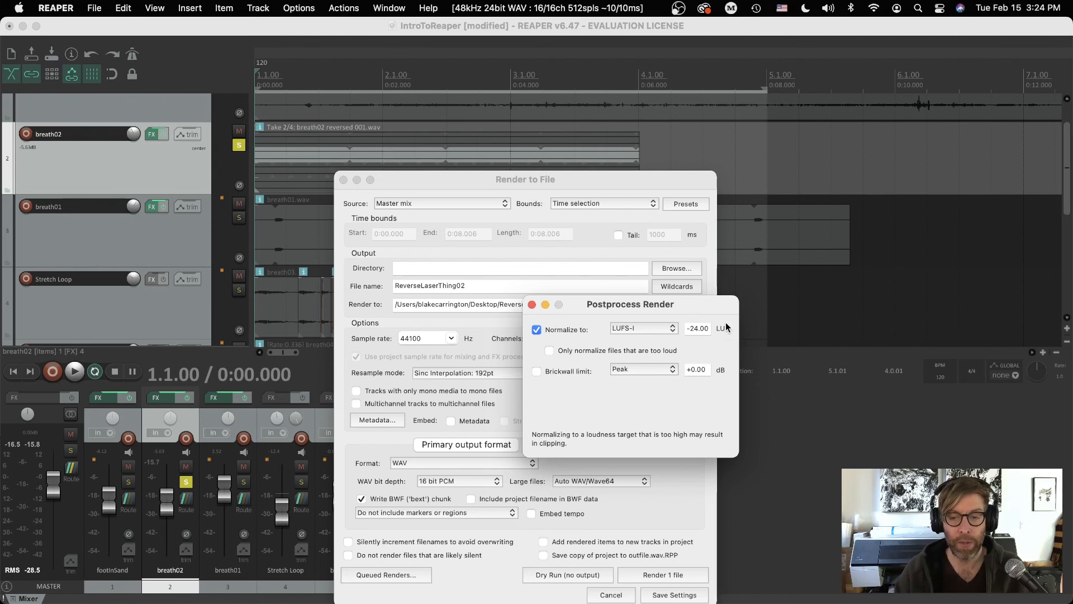
{"action": "left_click_drag", "start_coordinate": [694, 308], "coordinate": [713, 331]}
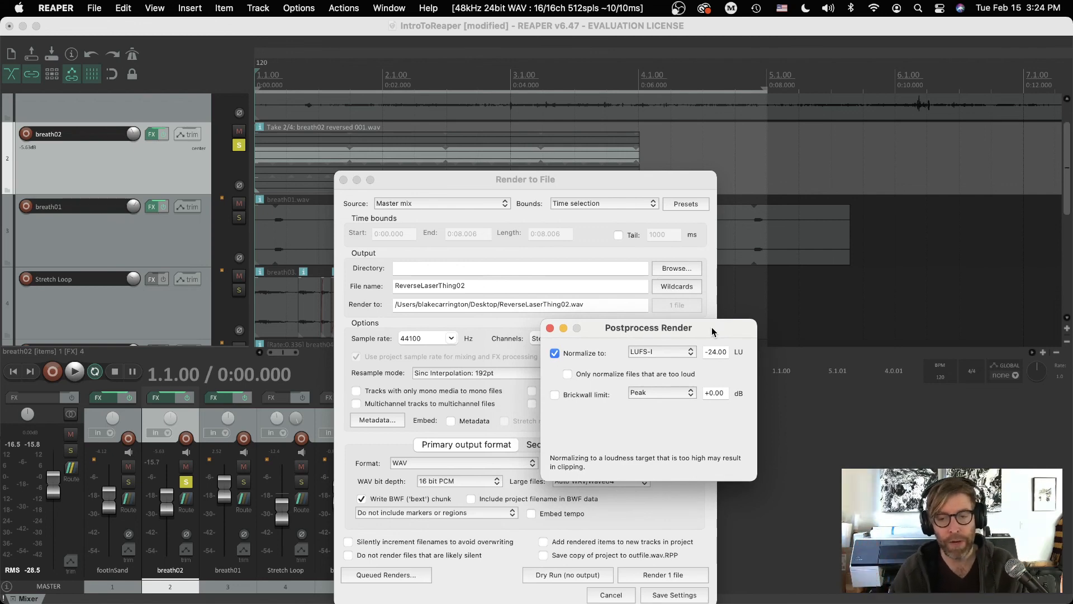
{"action": "left_click", "coordinate": [554, 355]}
{"action": "left_click", "coordinate": [555, 396]}
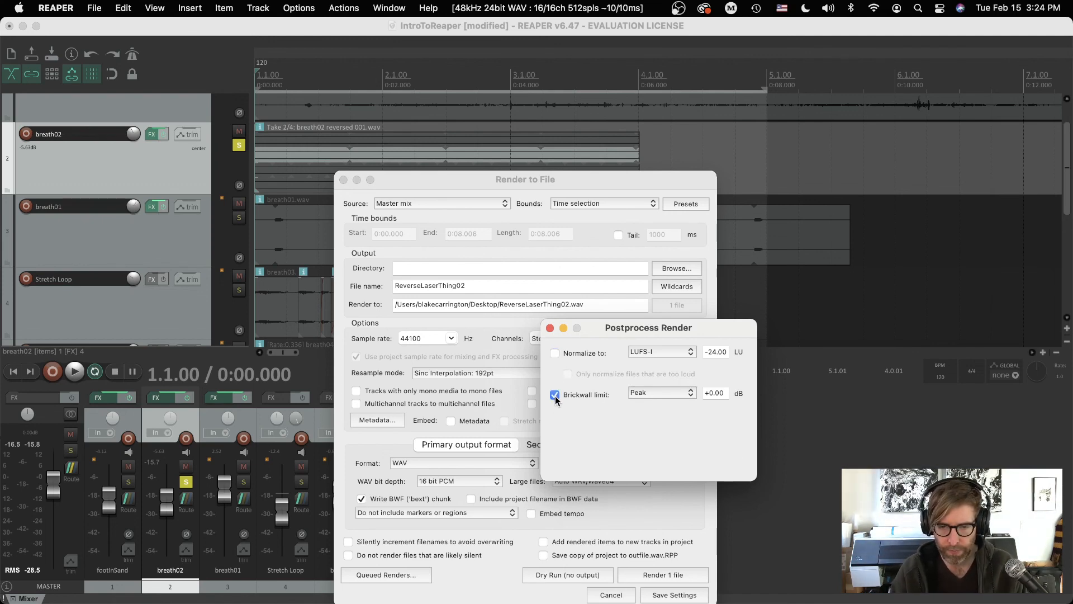
{"action": "left_click", "coordinate": [555, 396]}
Step: Enable normalization to LUFS-I at -24.00 LU and close the post-processing settings
{"action": "left_click", "coordinate": [555, 353]}
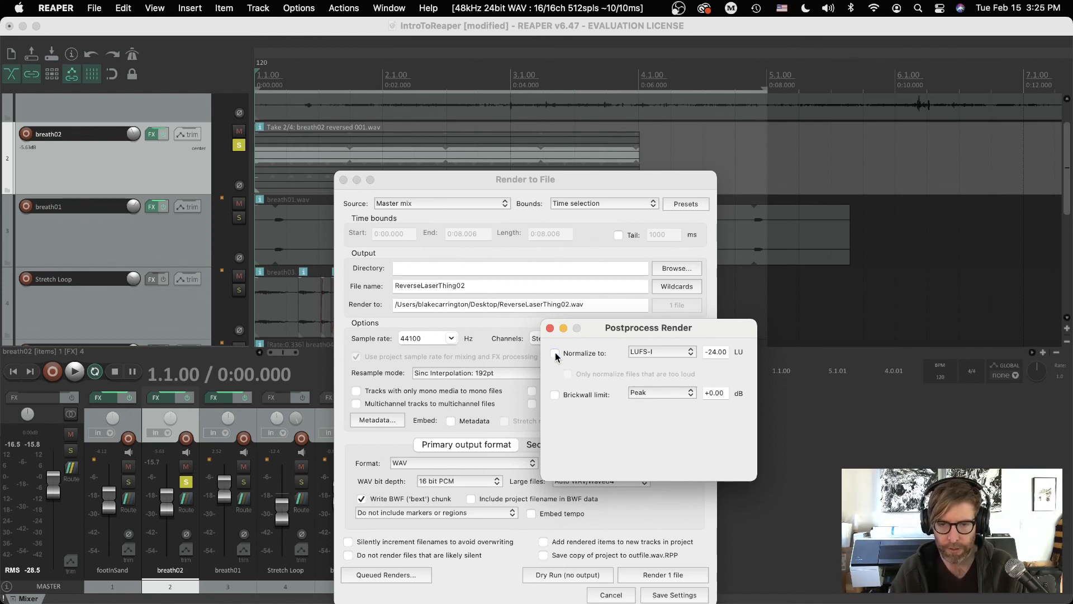
{"action": "left_click", "coordinate": [682, 354]}
{"action": "left_click", "coordinate": [644, 354]}
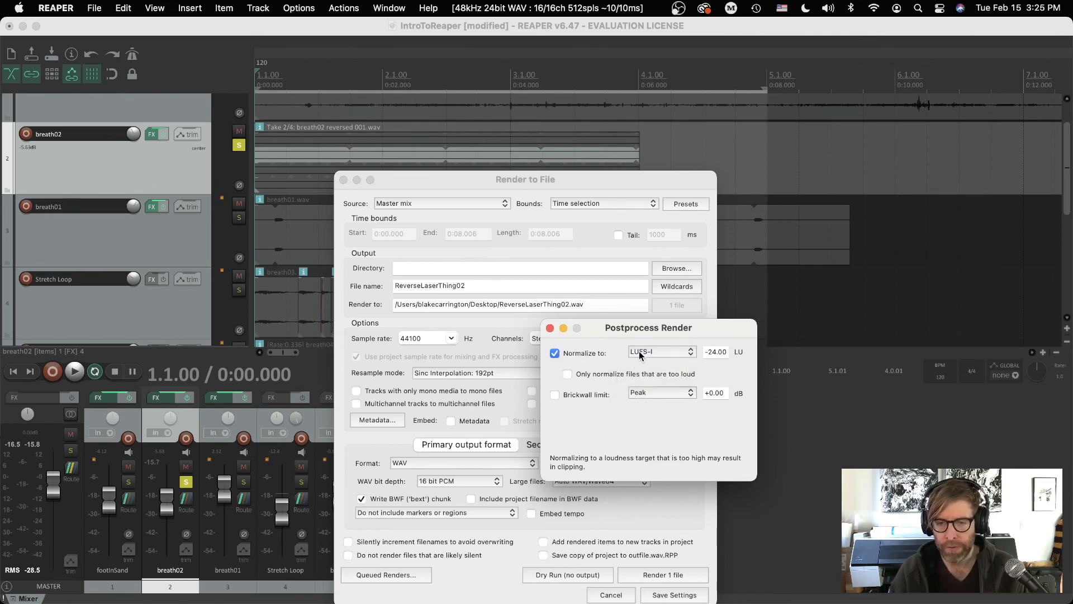
{"action": "left_click_drag", "start_coordinate": [709, 329], "coordinate": [918, 284]}
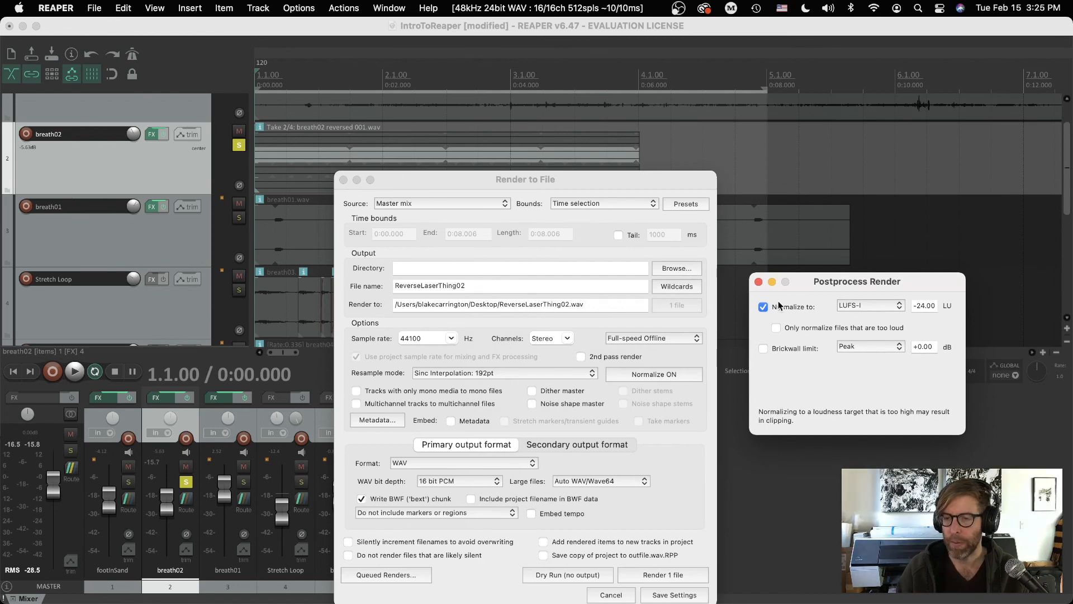
{"action": "left_click", "coordinate": [758, 284]}
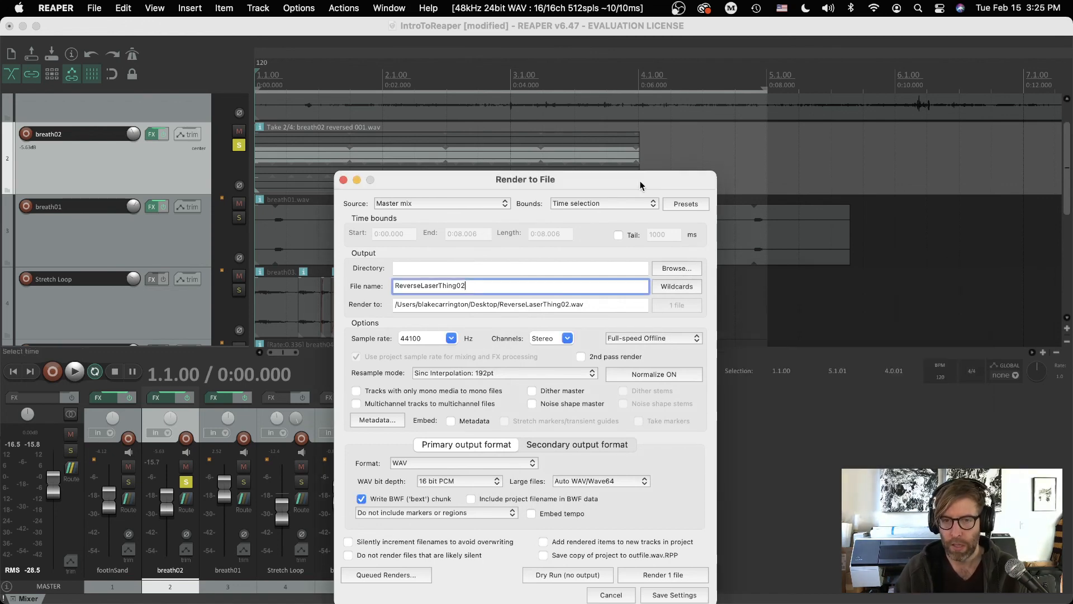
Step: Render the time selection to ReverseLaserThing02.wav and reveal the rendered file in Finder
{"action": "left_click_drag", "start_coordinate": [637, 180], "coordinate": [880, 38]}
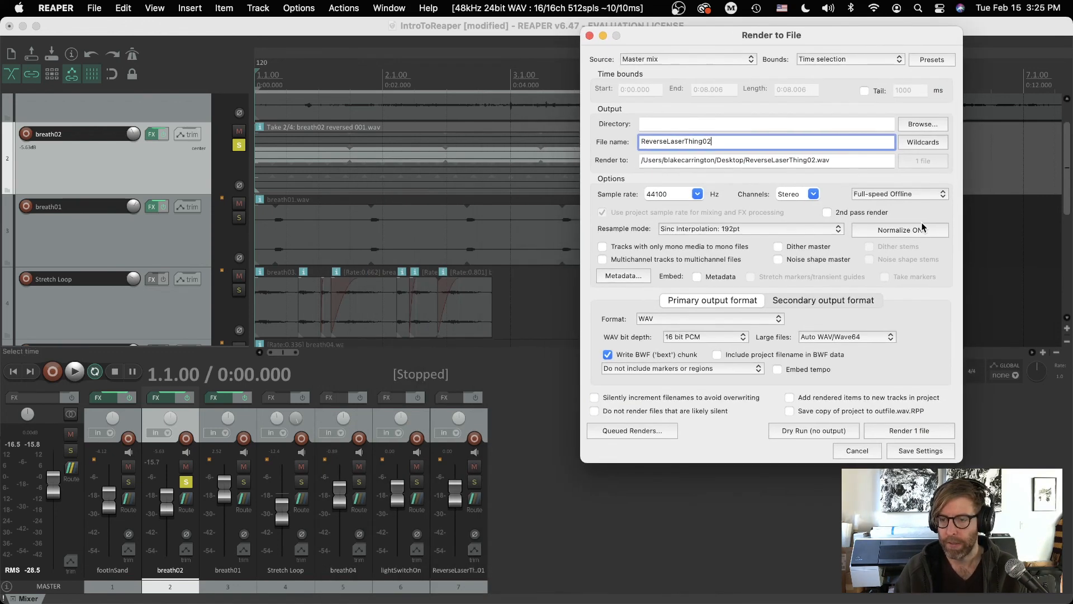
{"action": "left_click", "coordinate": [904, 431]}
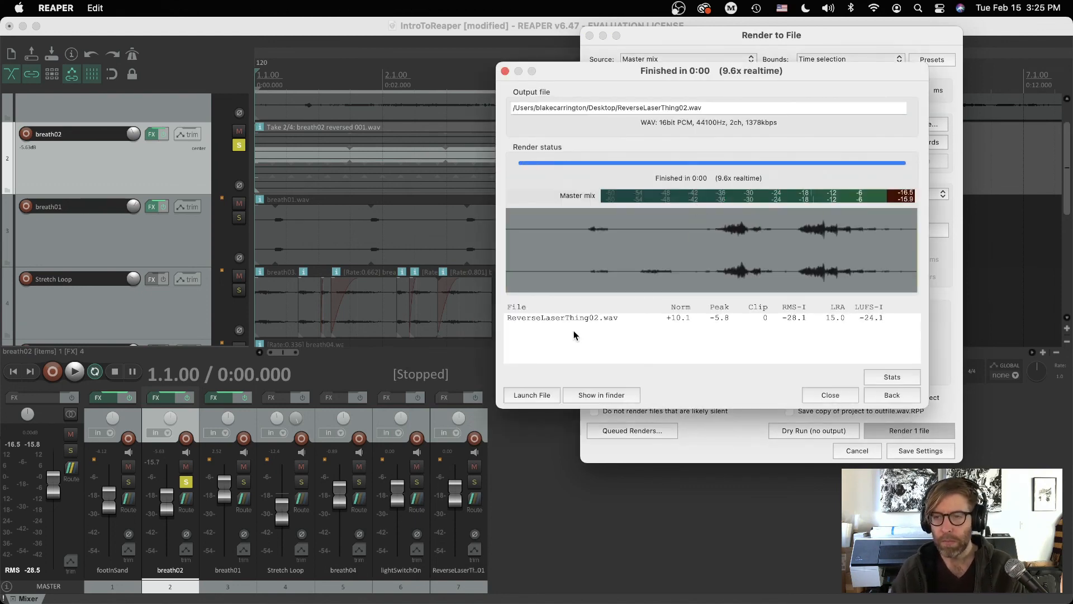
{"action": "left_click", "coordinate": [597, 396]}
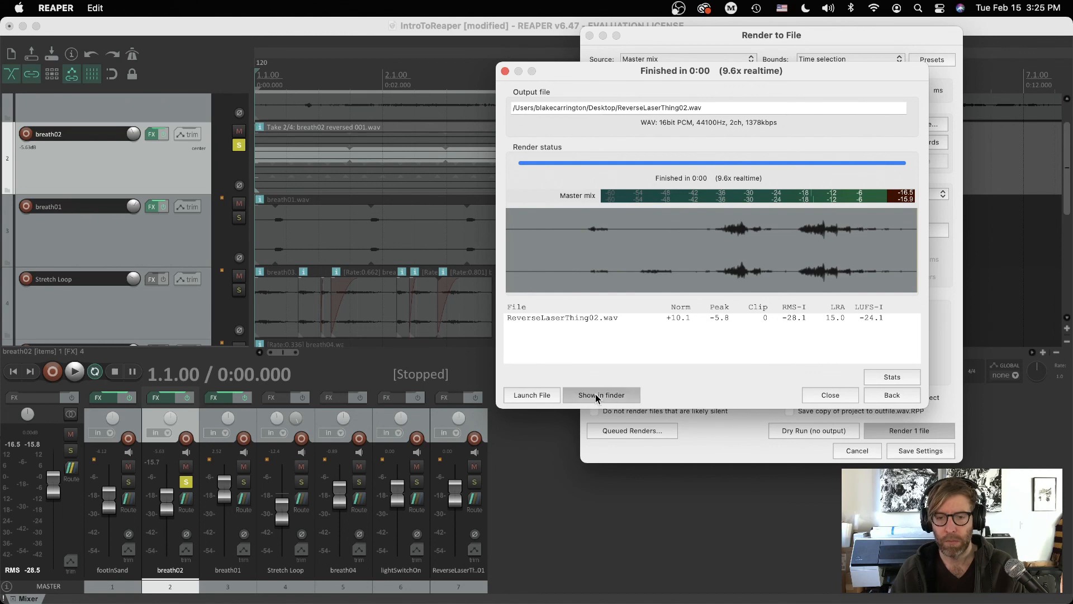
{"action": "left_click_drag", "start_coordinate": [335, 165], "coordinate": [799, 246]}
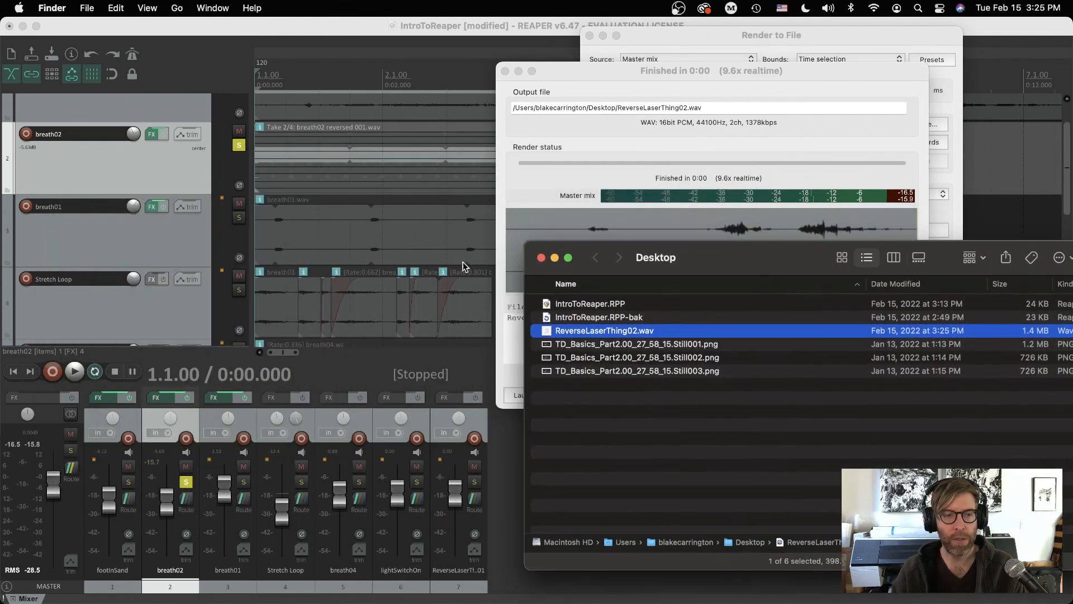
{"action": "left_click_drag", "start_coordinate": [536, 72], "coordinate": [239, 40]}
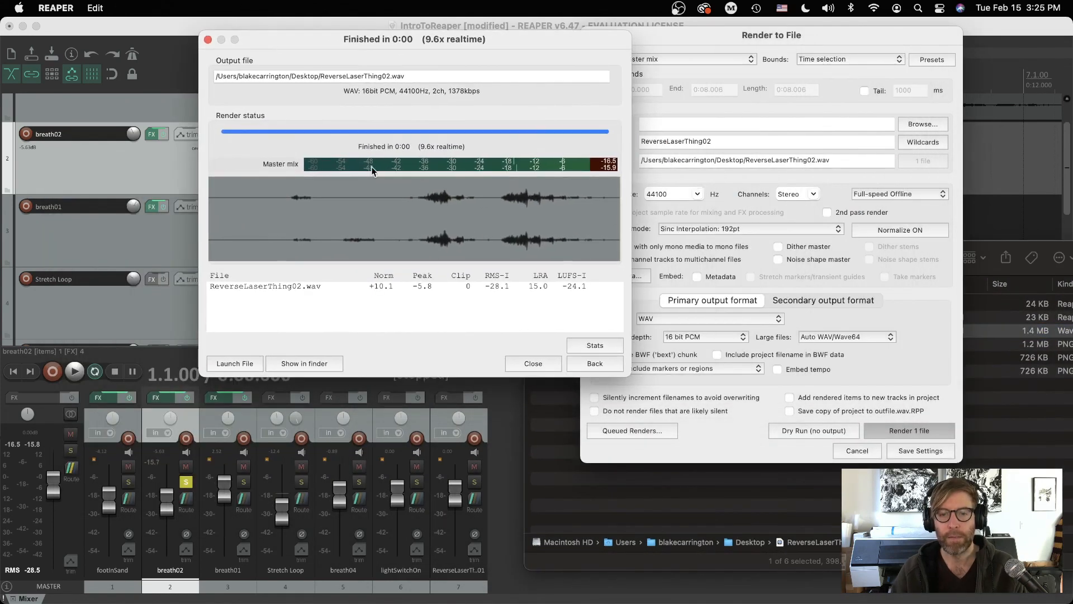
Step: Close the render report and unsolo the breath02 track
{"action": "left_click", "coordinate": [533, 363]}
{"action": "left_click_drag", "start_coordinate": [692, 250], "coordinate": [824, 376]}
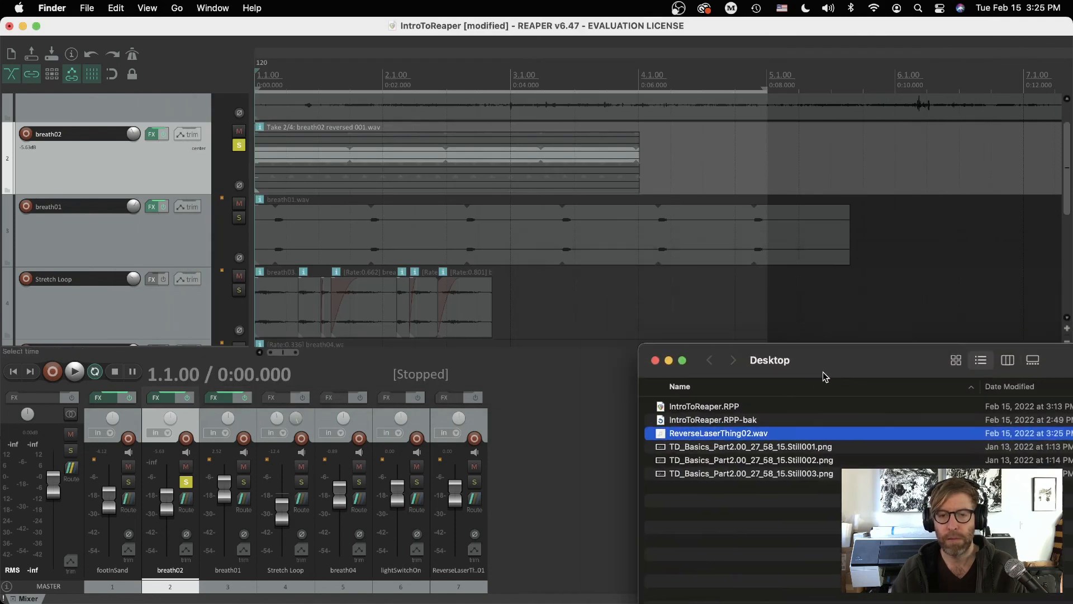
{"action": "left_click", "coordinate": [239, 147]}
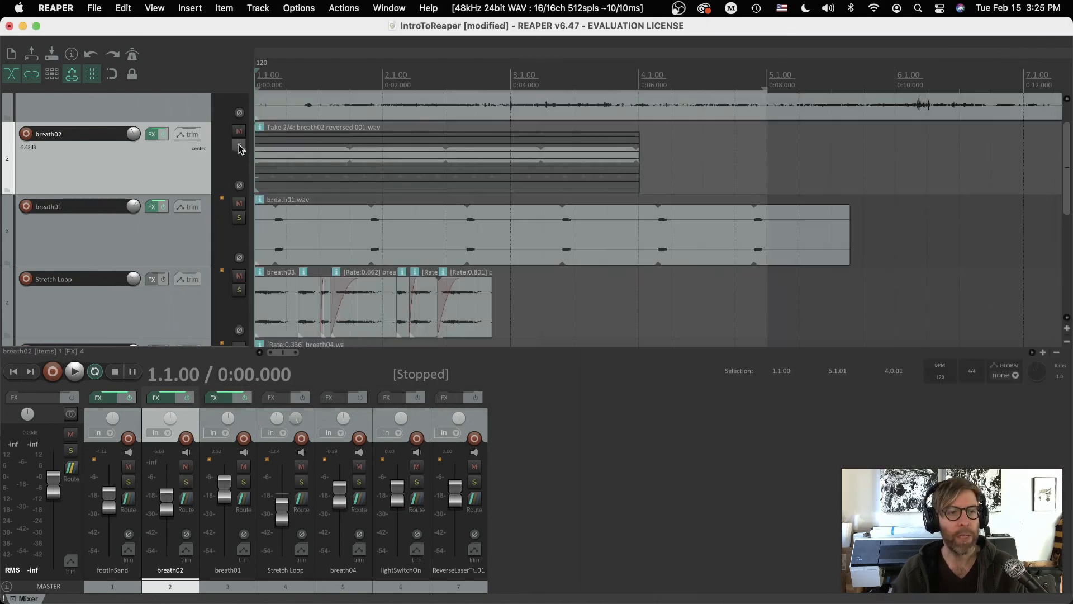
Step: Import ReverseLaserThing02.wav from the Desktop onto a new track below ReverseLaserThing01 and align its item to the project start
{"action": "scroll", "coordinate": [987, 175], "scroll_direction": "down", "scroll_amount": 5}
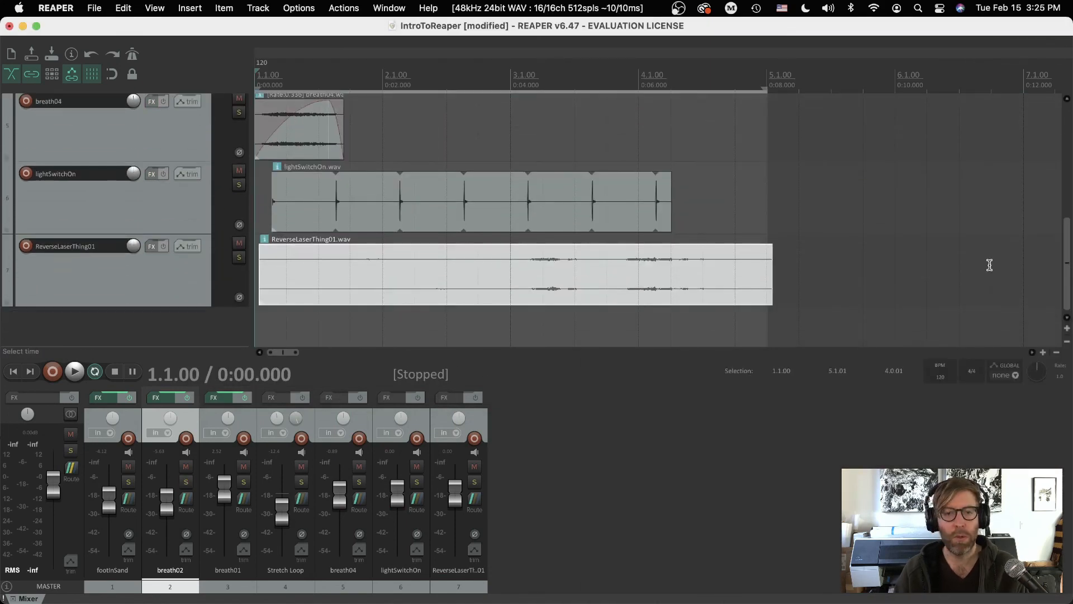
{"action": "key", "text": "super+Tab"}
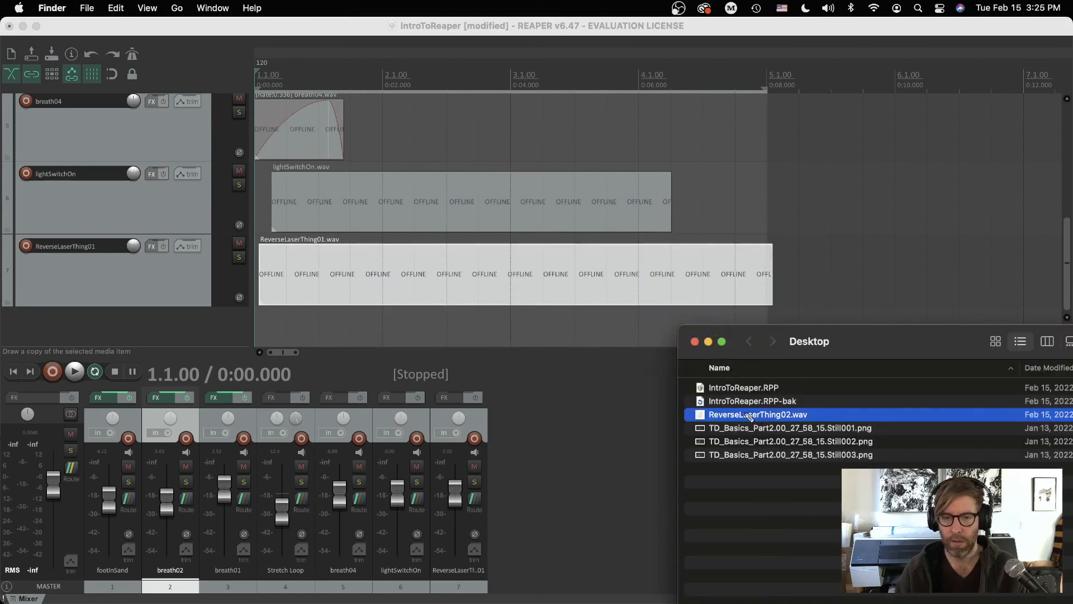
{"action": "left_click_drag", "start_coordinate": [749, 415], "coordinate": [290, 332]}
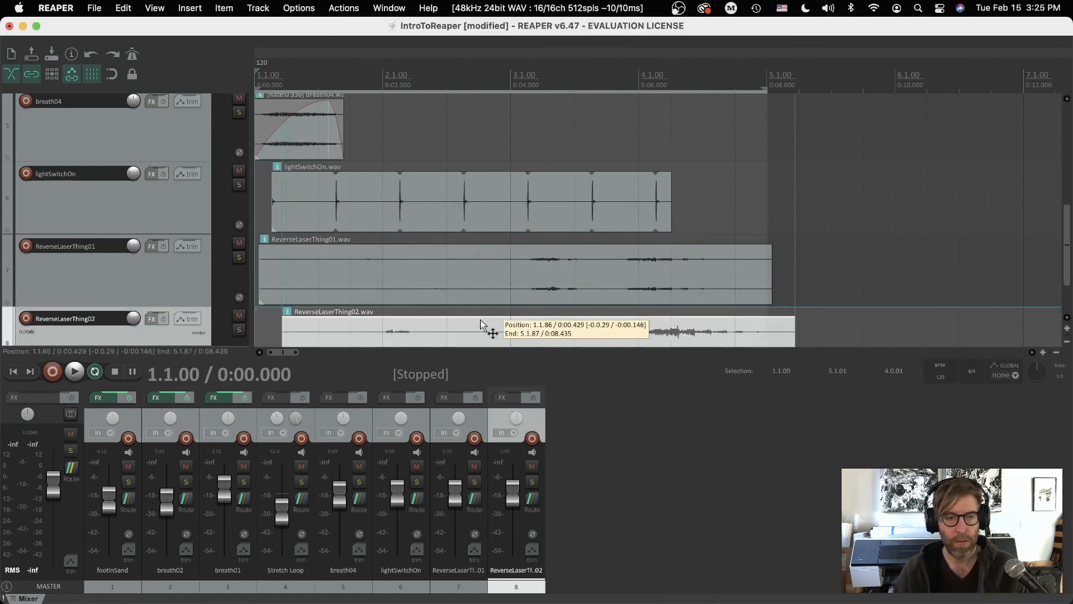
{"action": "left_click_drag", "start_coordinate": [480, 321], "coordinate": [453, 322]}
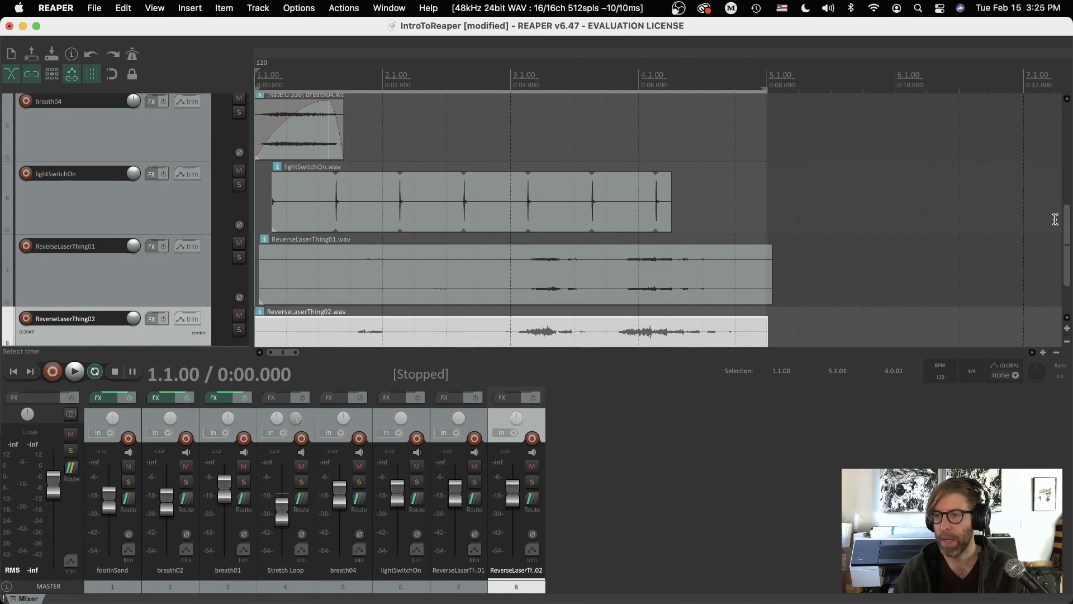
{"action": "scroll", "coordinate": [1066, 235], "scroll_direction": "down", "scroll_amount": 2}
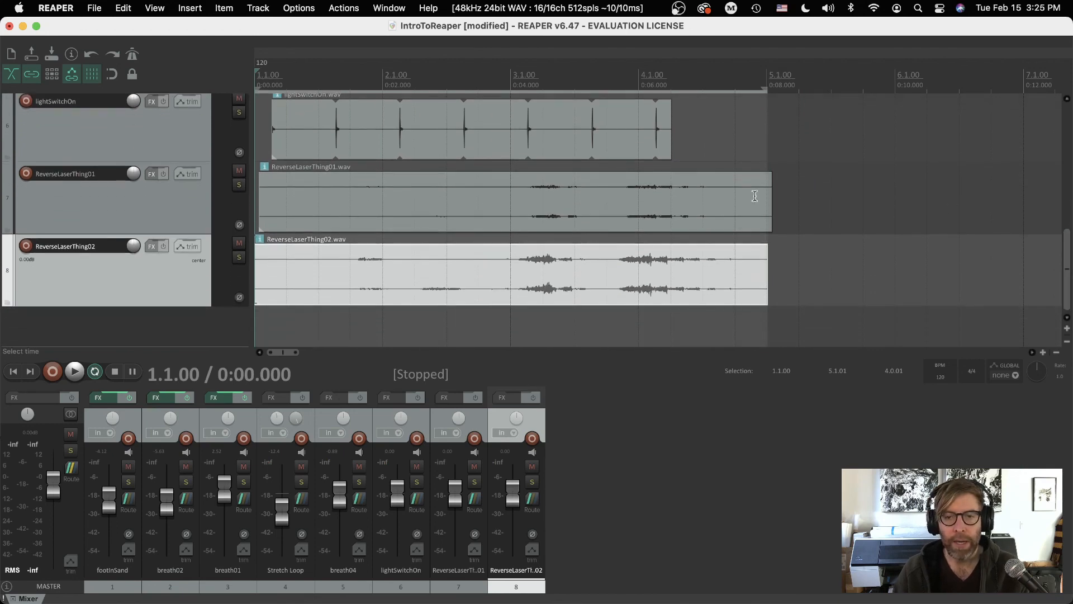
Step: Compare the waveforms of the ReverseLaserThing01 and ReverseLaserThing02 items by selecting them alternately
{"action": "left_click", "coordinate": [486, 208]}
{"action": "left_click", "coordinate": [494, 271]}
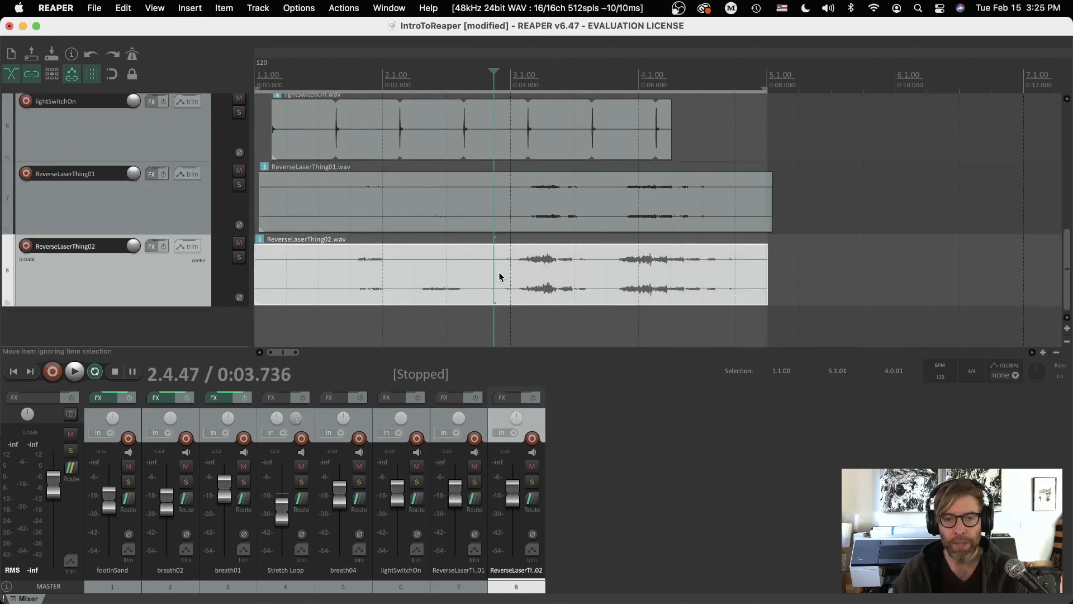
{"action": "left_click", "coordinate": [498, 207]}
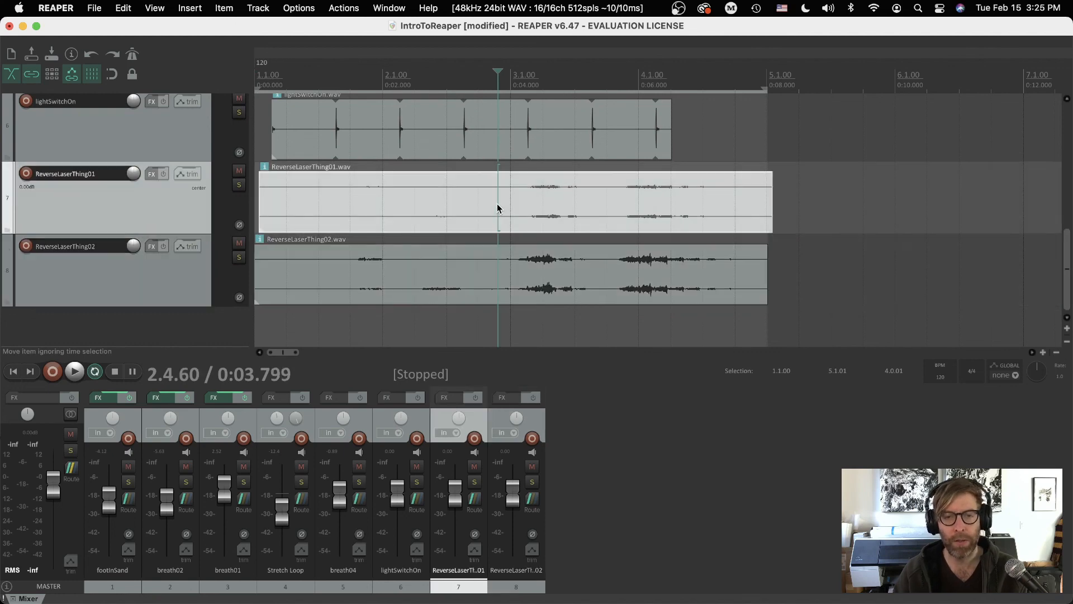
{"action": "left_click", "coordinate": [602, 285]}
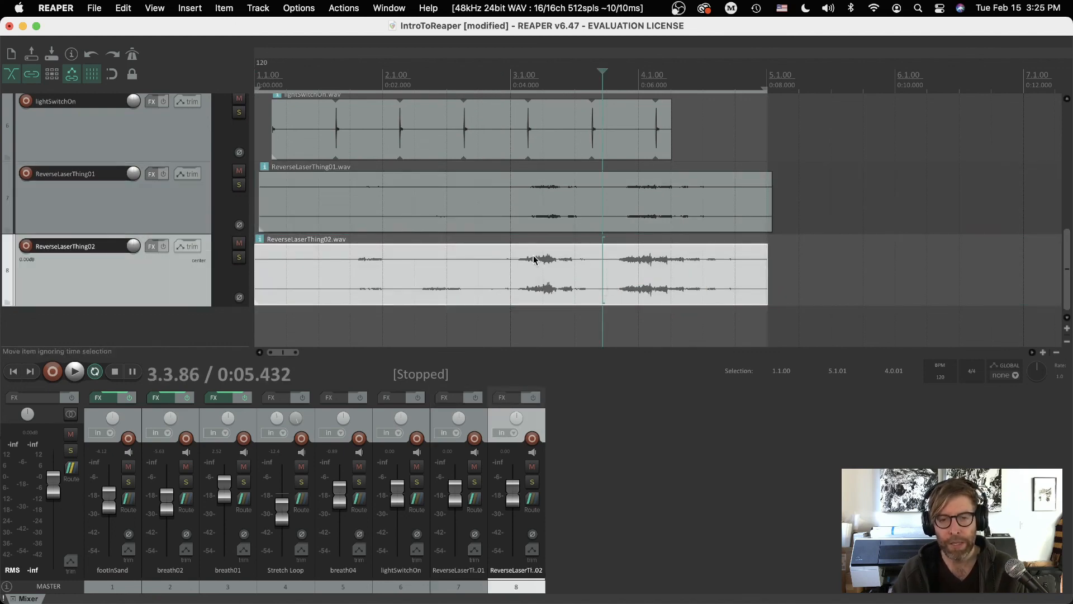
{"action": "left_click", "coordinate": [589, 280]}
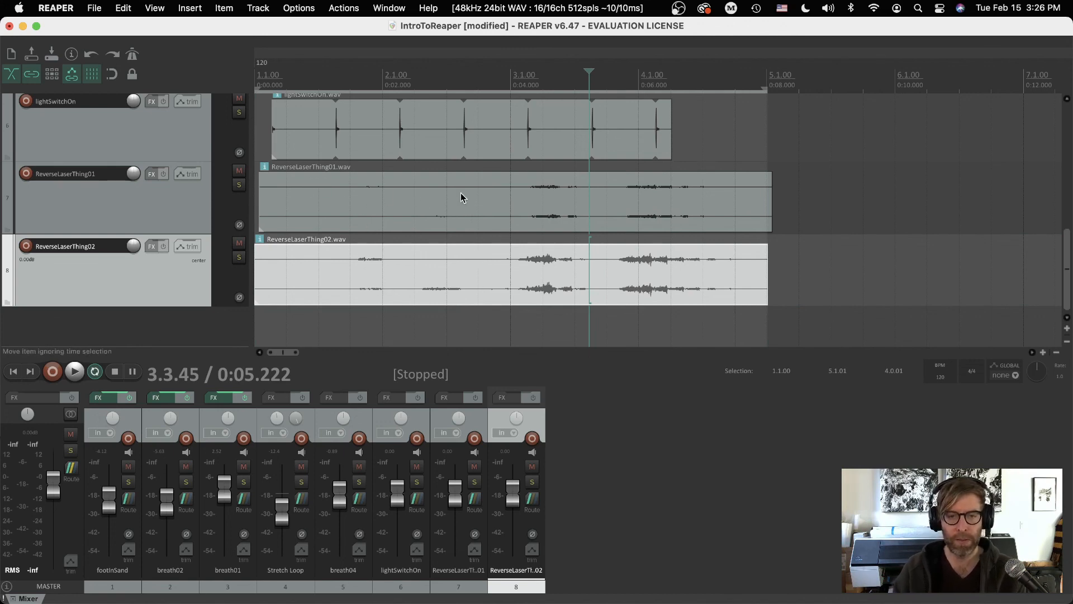
{"action": "left_click", "coordinate": [605, 267]}
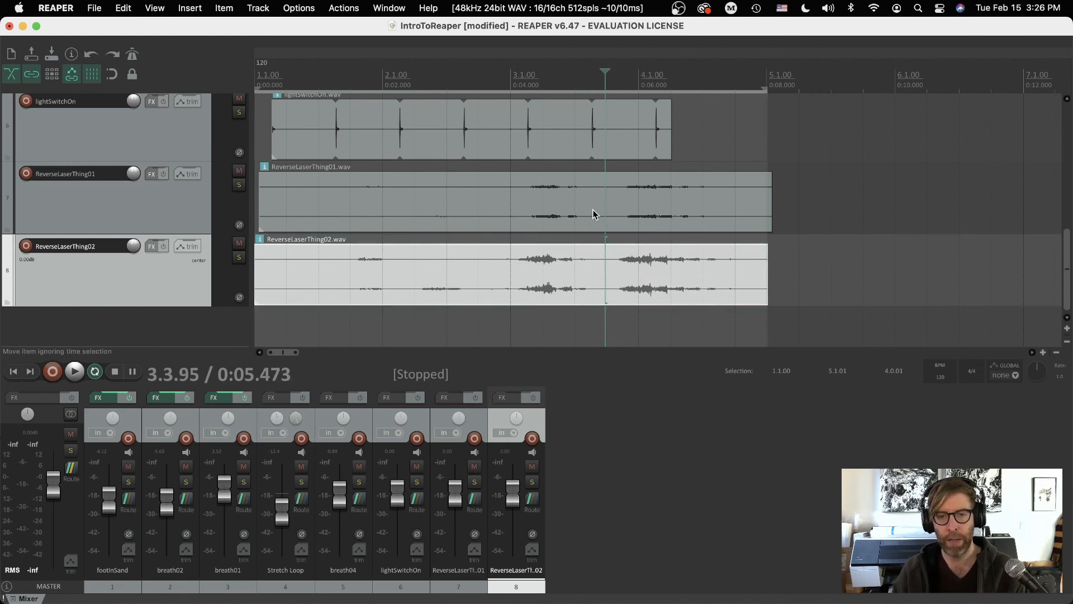
{"action": "left_click", "coordinate": [593, 214]}
{"action": "left_click", "coordinate": [596, 275]}
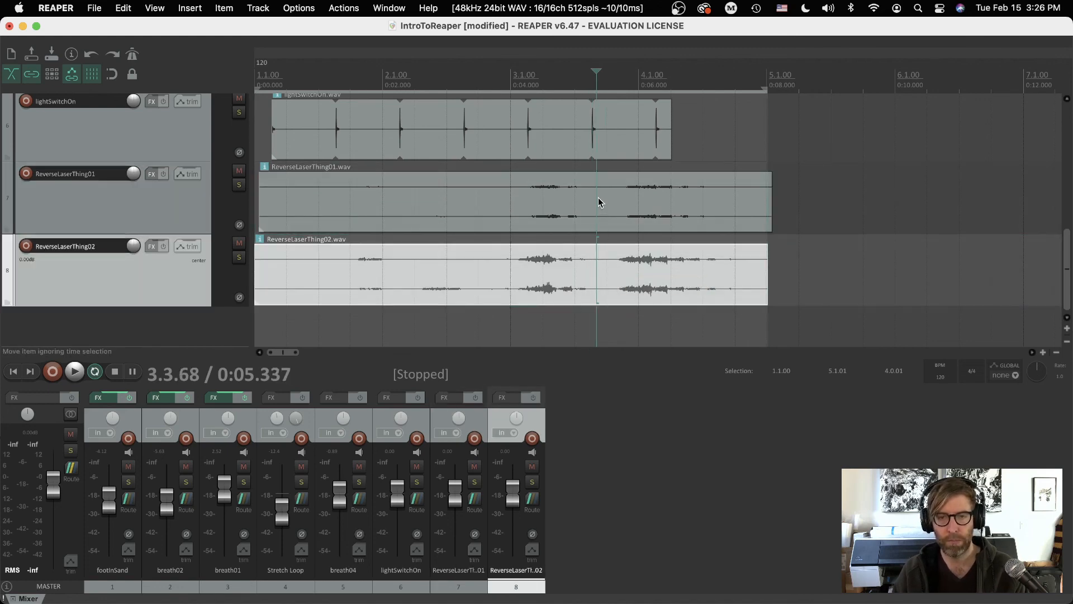
{"action": "left_click", "coordinate": [599, 202]}
{"action": "left_click", "coordinate": [598, 265]}
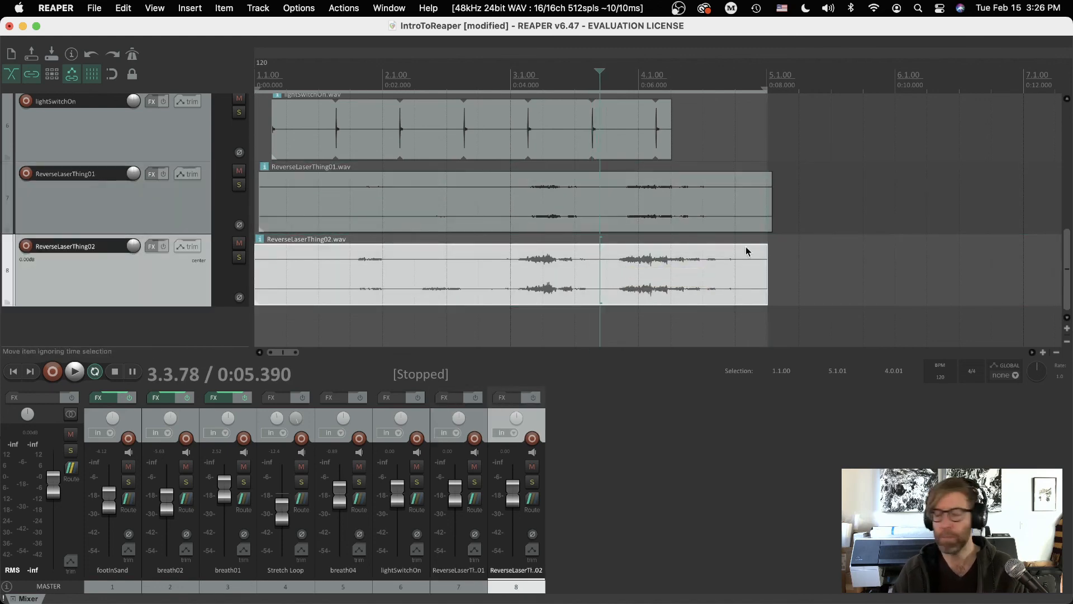